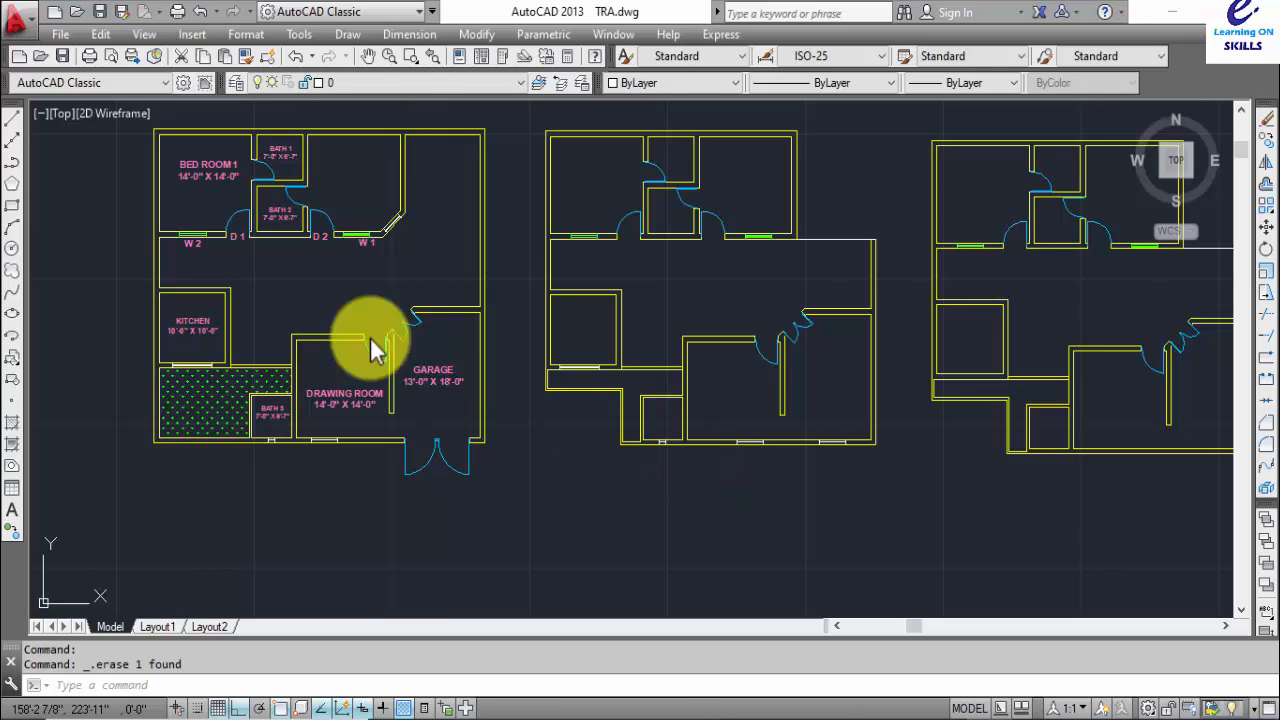
- Draw a horizontal section line across the entire first floor plan, between the W 2 window wall and the kitchen, extending past both outer walls
scroll(325, 288, up, 2)
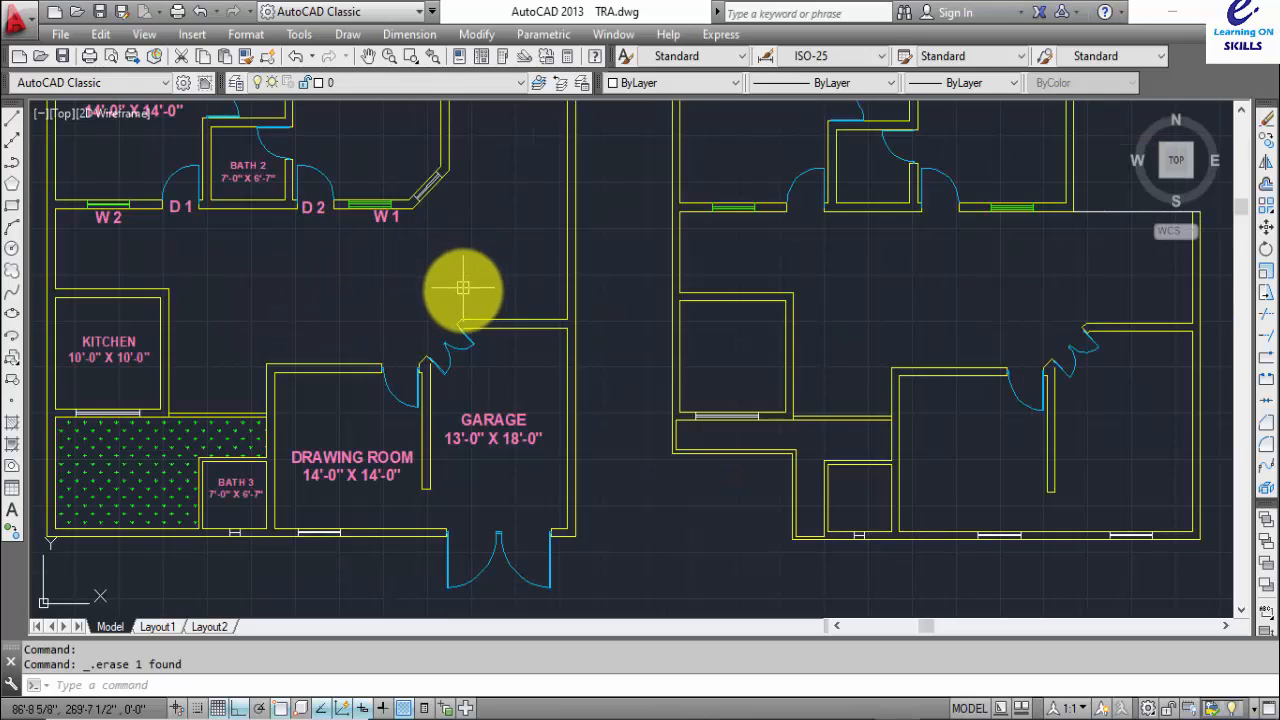
scroll(463, 288, down, 2)
middle_drag(492, 291, 548, 291)
scroll(198, 263, up, 2)
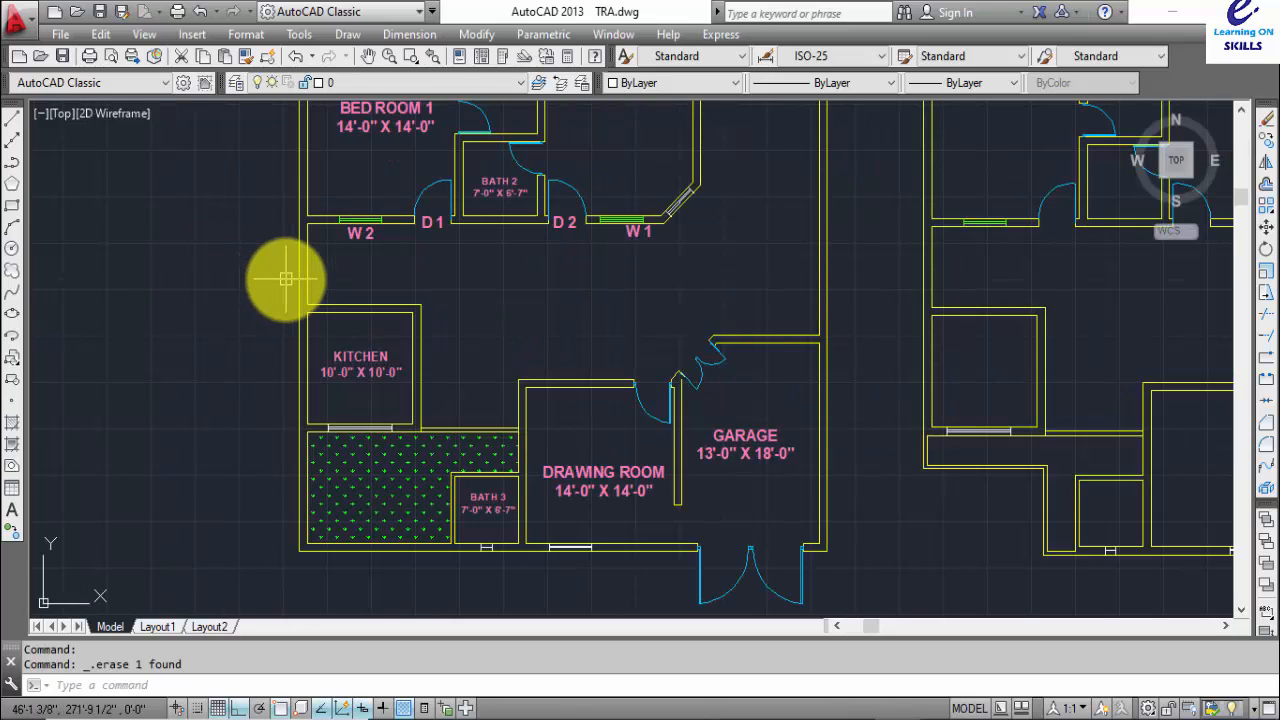
text(l)
key(Return)
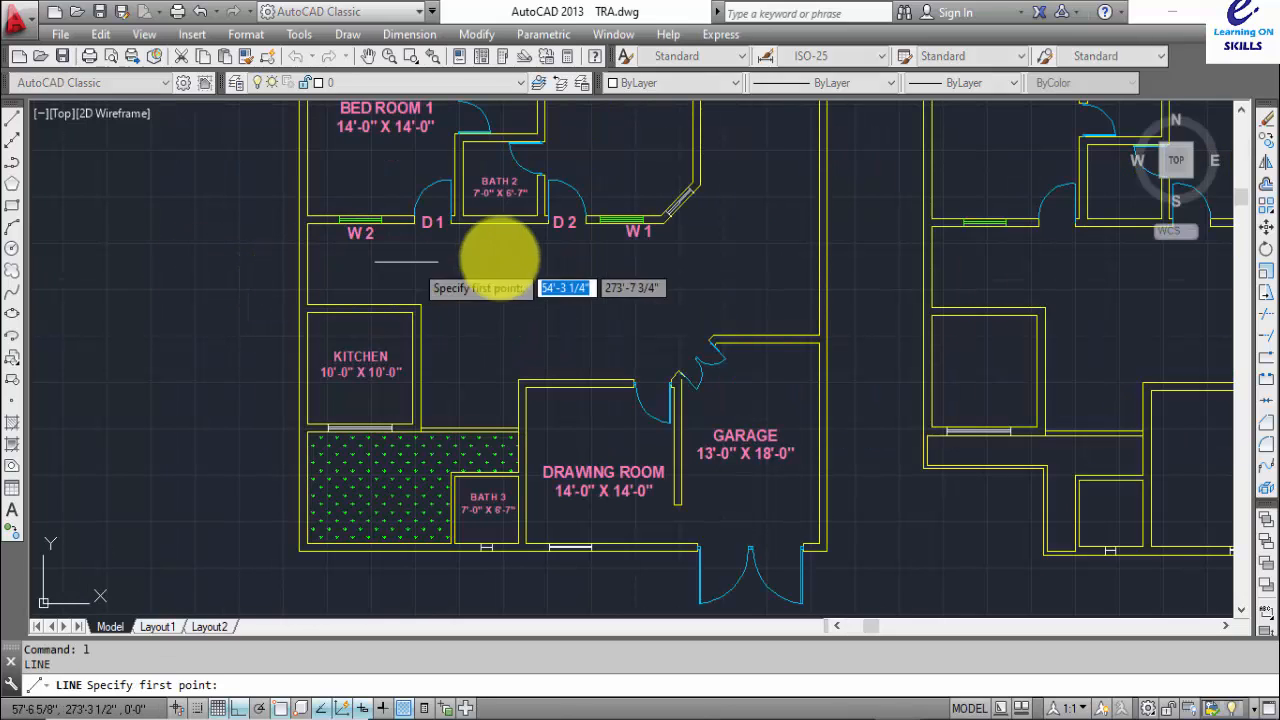
click(863, 266)
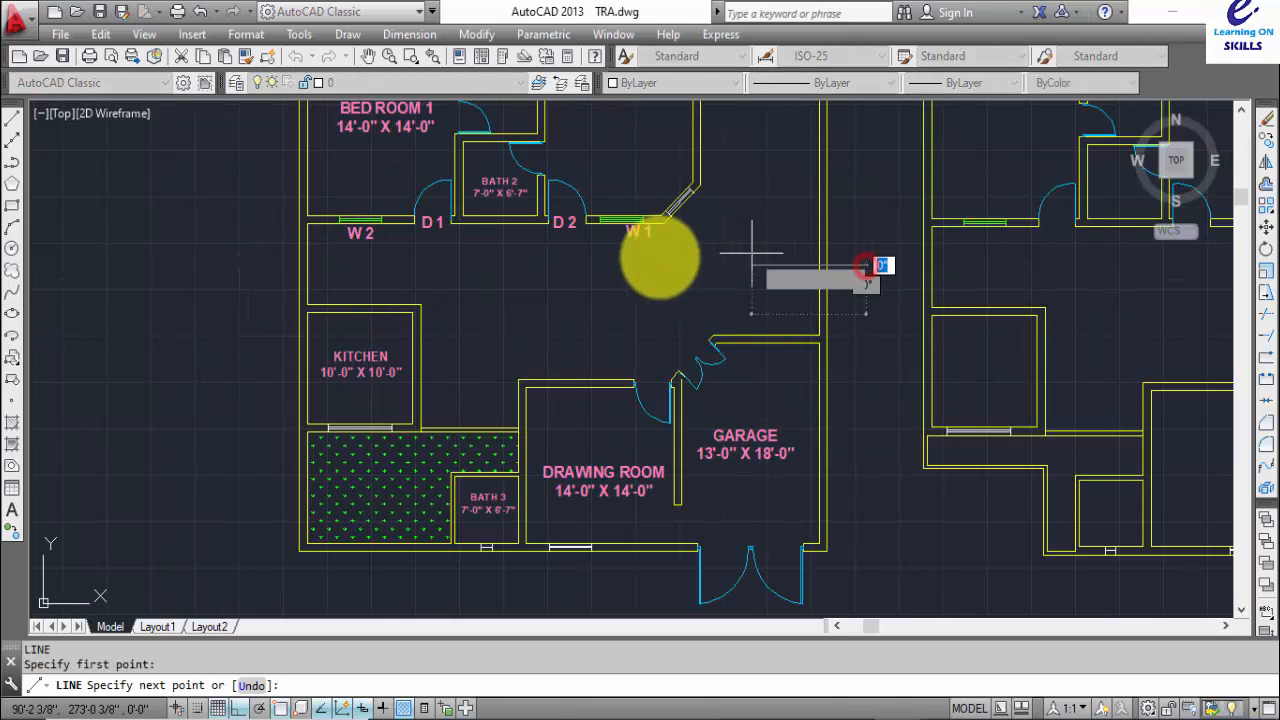
click(228, 263)
key(Escape)
- With Ortho off, draw a short diagonal line rising up and leftward from the right end of the section line
scroll(886, 262, up, 2)
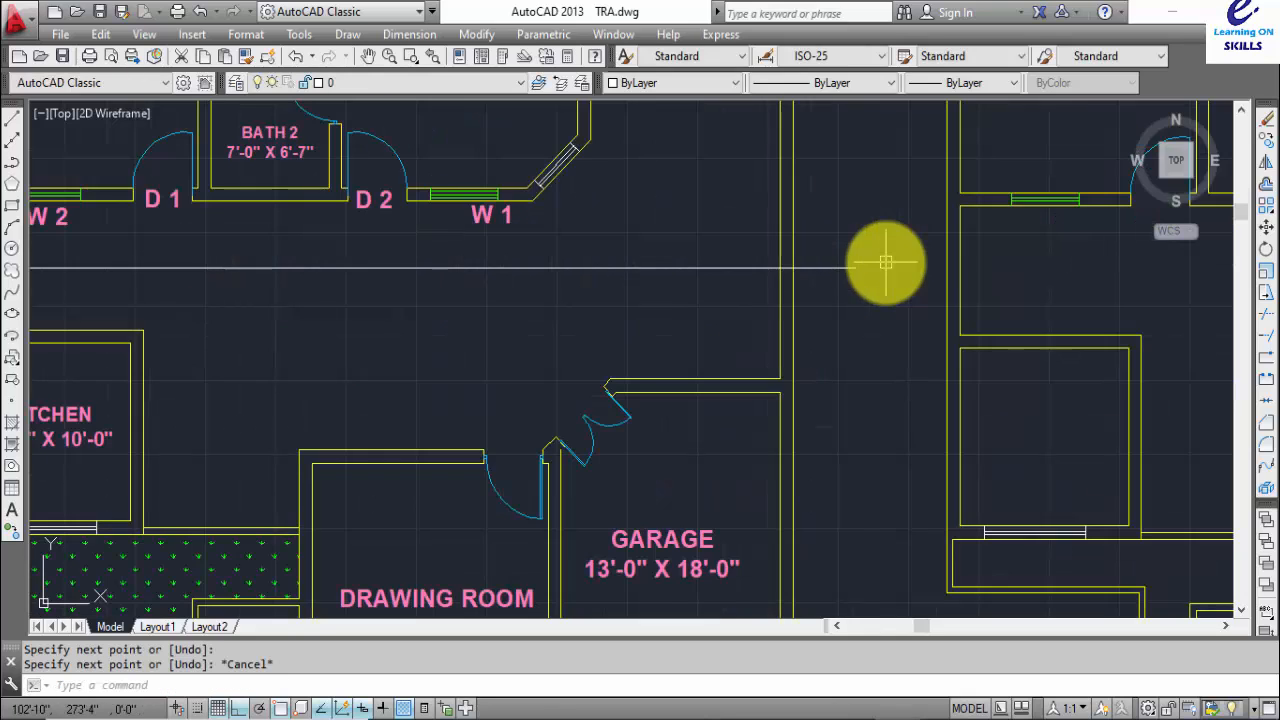
text(l)
key(Return)
scroll(860, 268, up, 3)
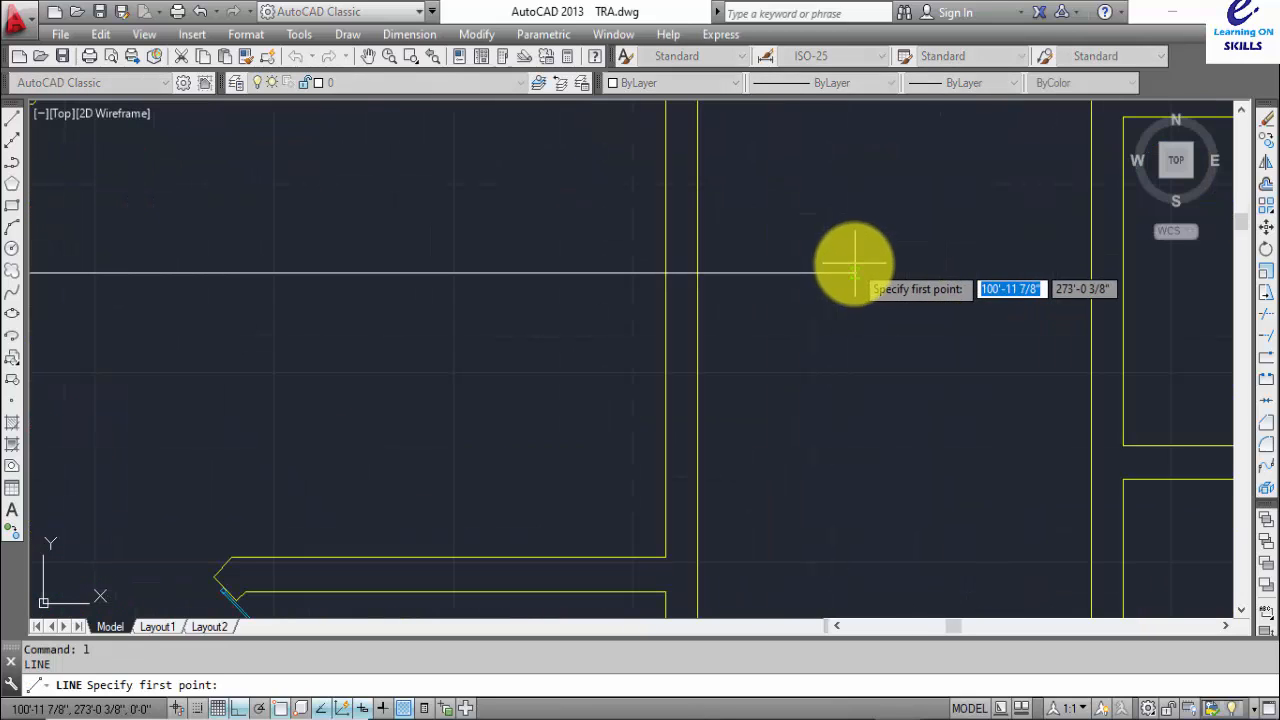
click(855, 272)
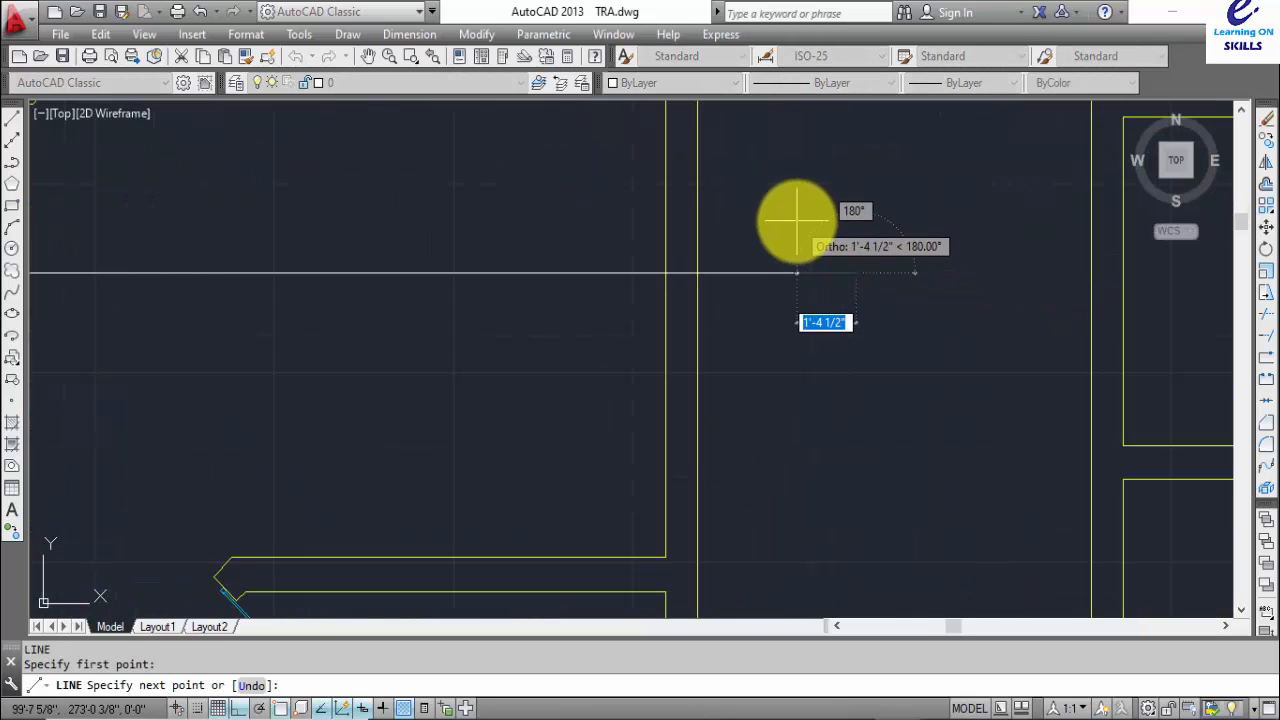
key(F8)
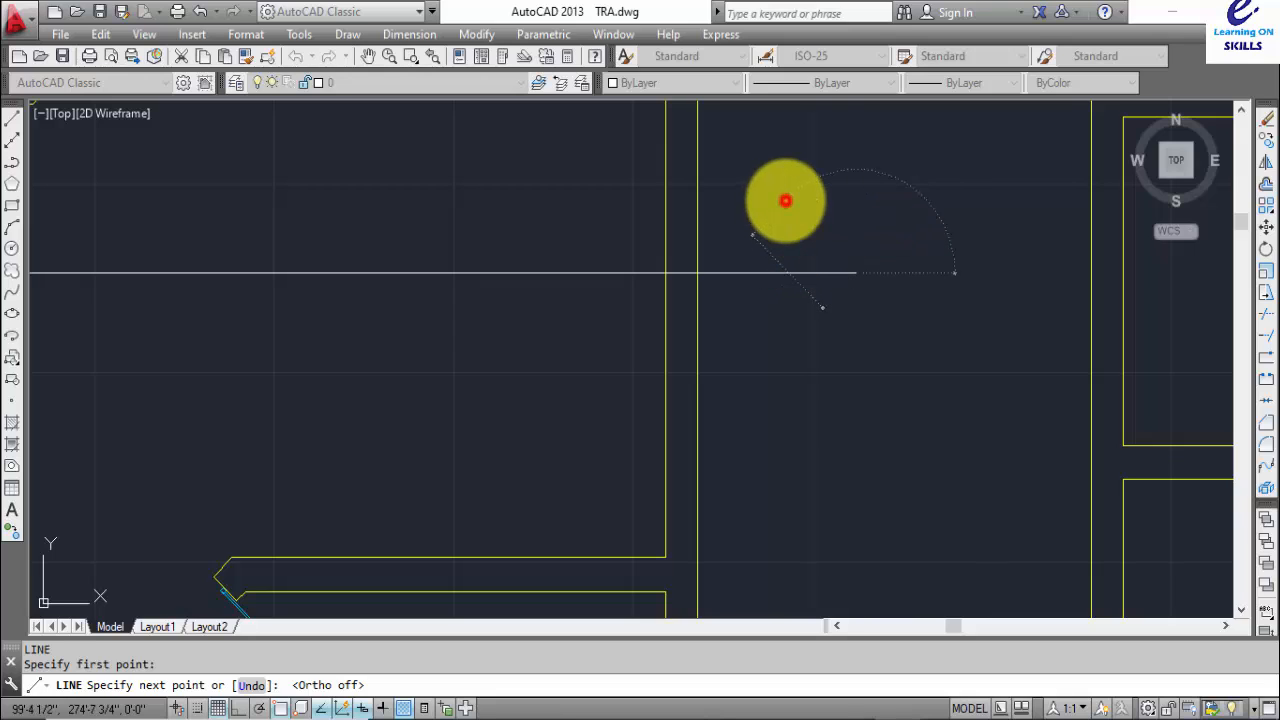
click(785, 200)
key(Escape)
- Draw a crossing diagonal about 2'-11" long at about 45°, starting on the section line just left of its right end
key(Return)
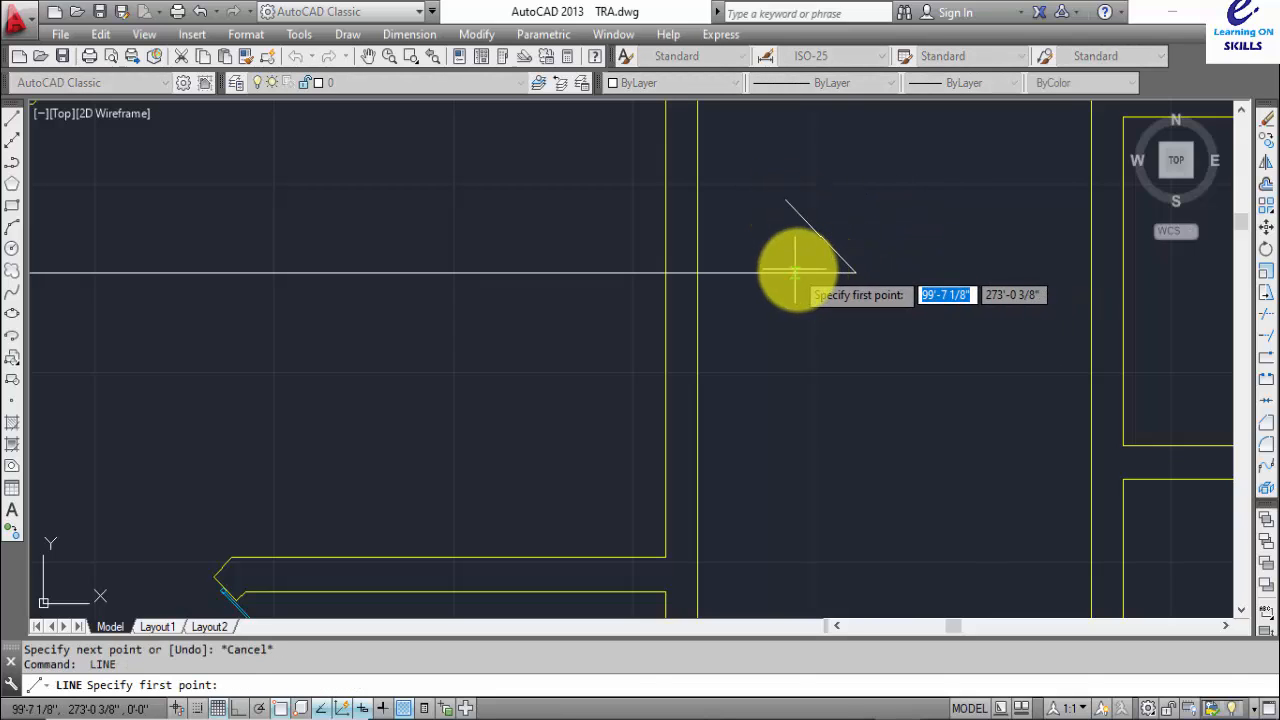
click(808, 272)
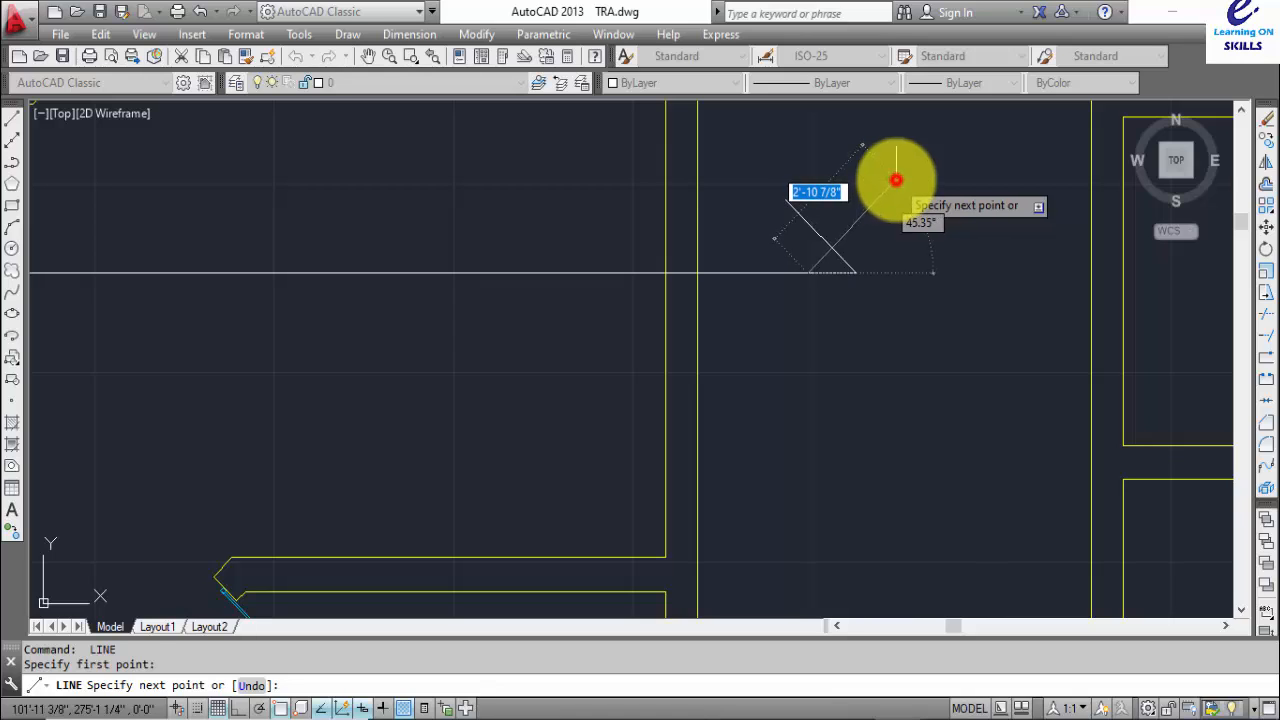
click(896, 180)
key(Escape)
- Trim both diagonals above their crossing to leave a small triangular arrowhead on the section line
key(Return)
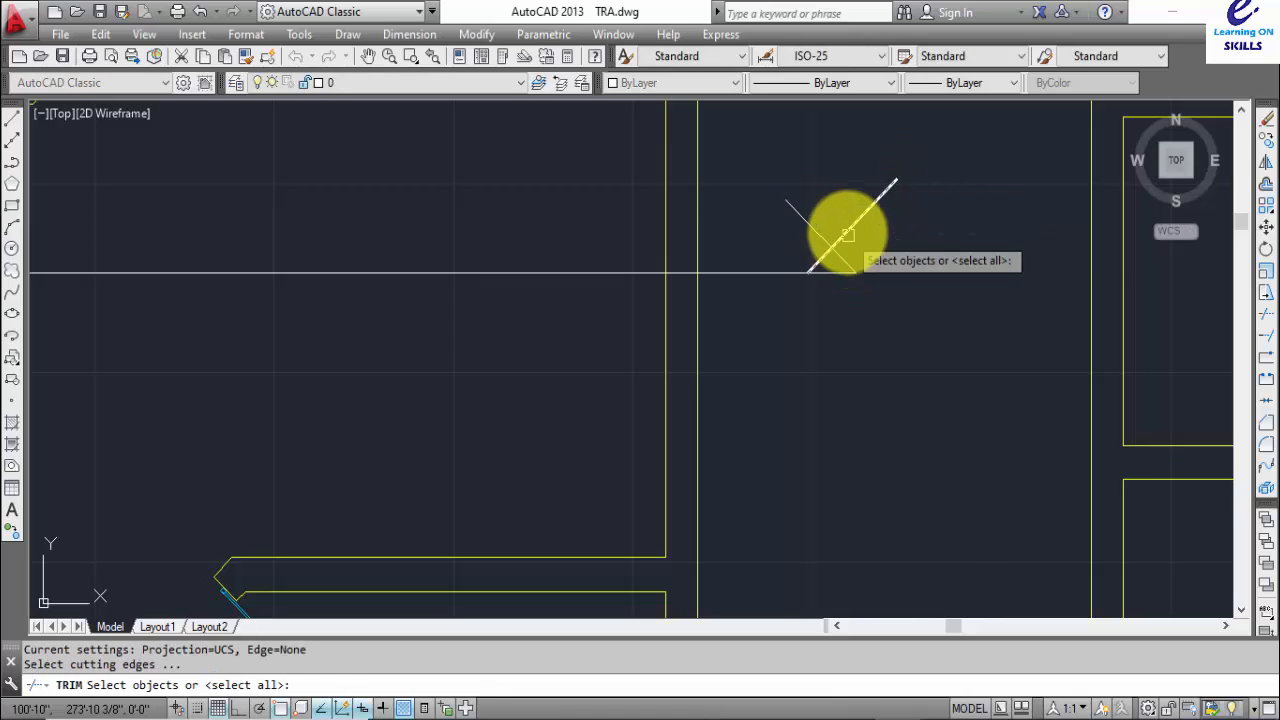
key(Return)
click(848, 232)
click(820, 236)
key(Escape)
click(860, 253)
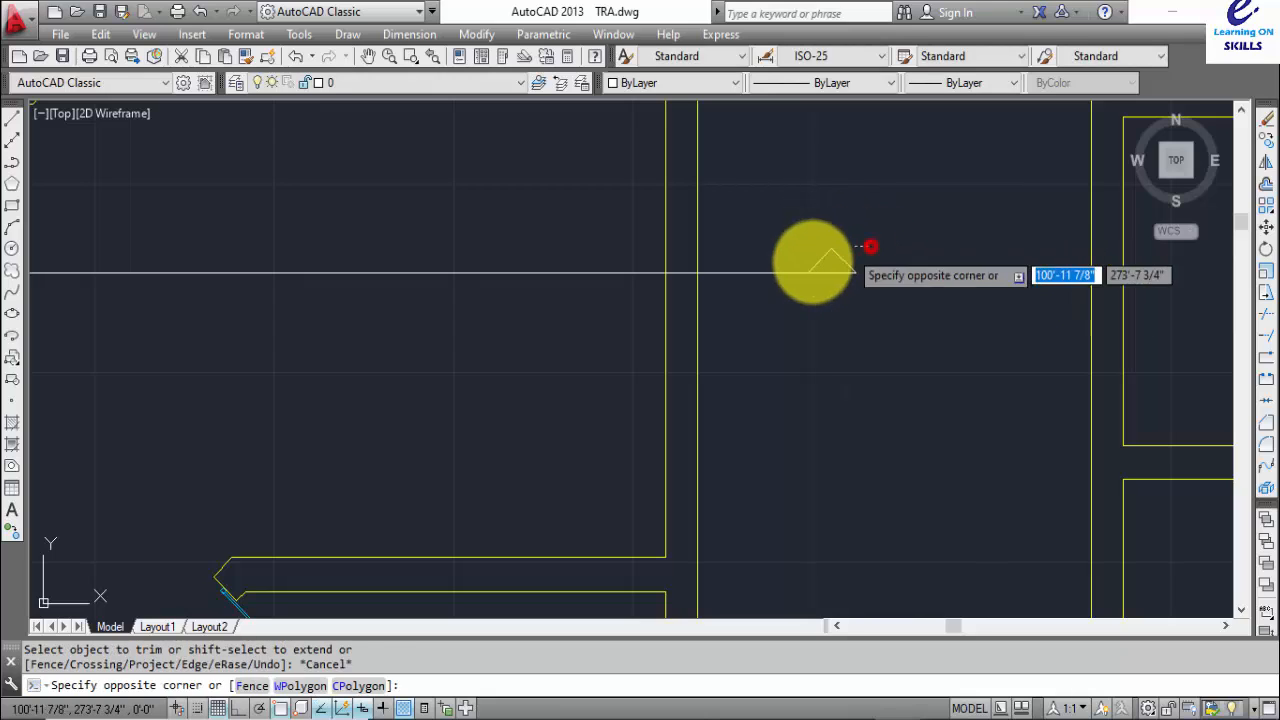
click(808, 263)
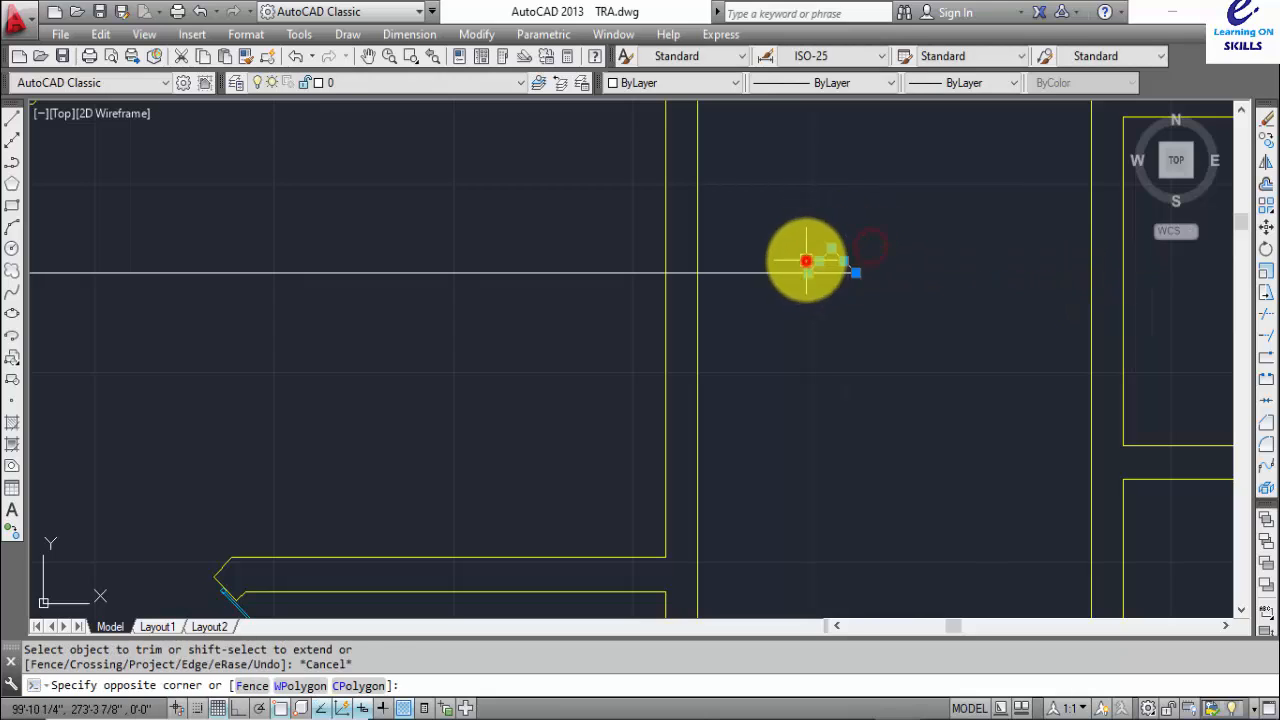
text(c)
key(Return)
click(857, 270)
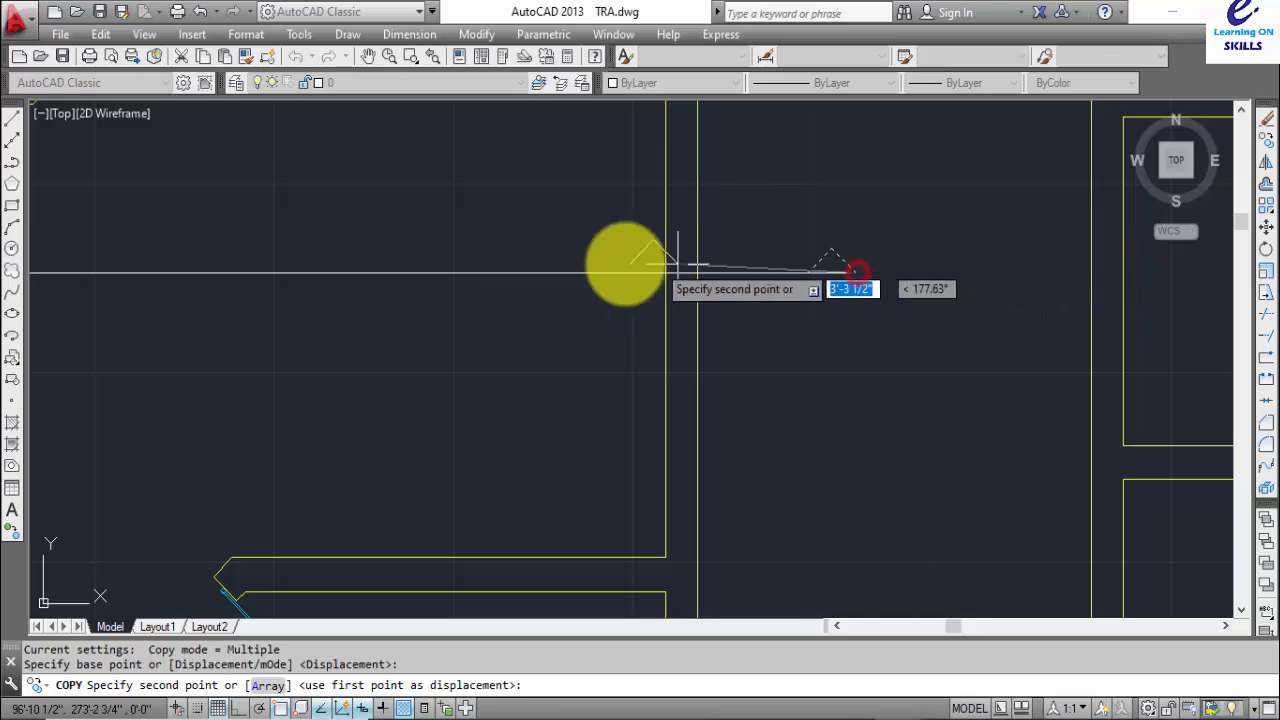
key(Escape)
- Copy the arrowhead's two diagonal lines from their lower-left corner to the left end of the section line
scroll(845, 239, up, 2)
click(857, 238)
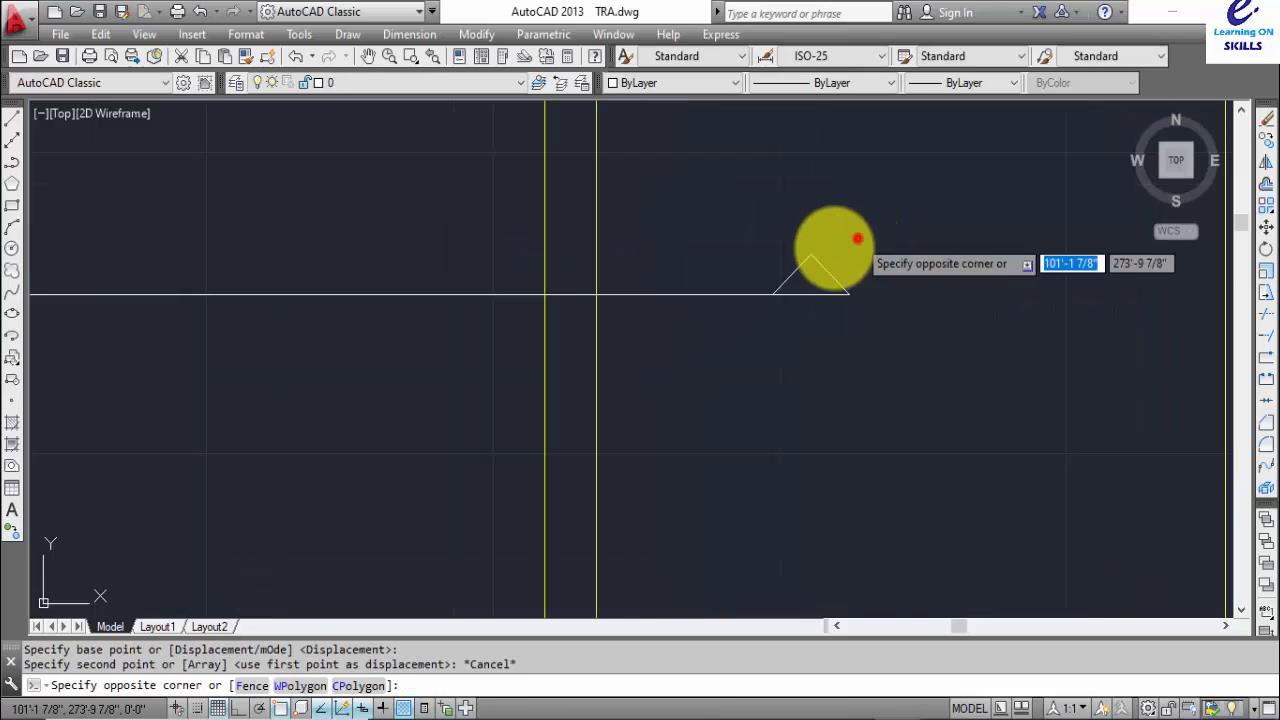
click(746, 274)
text(cp)
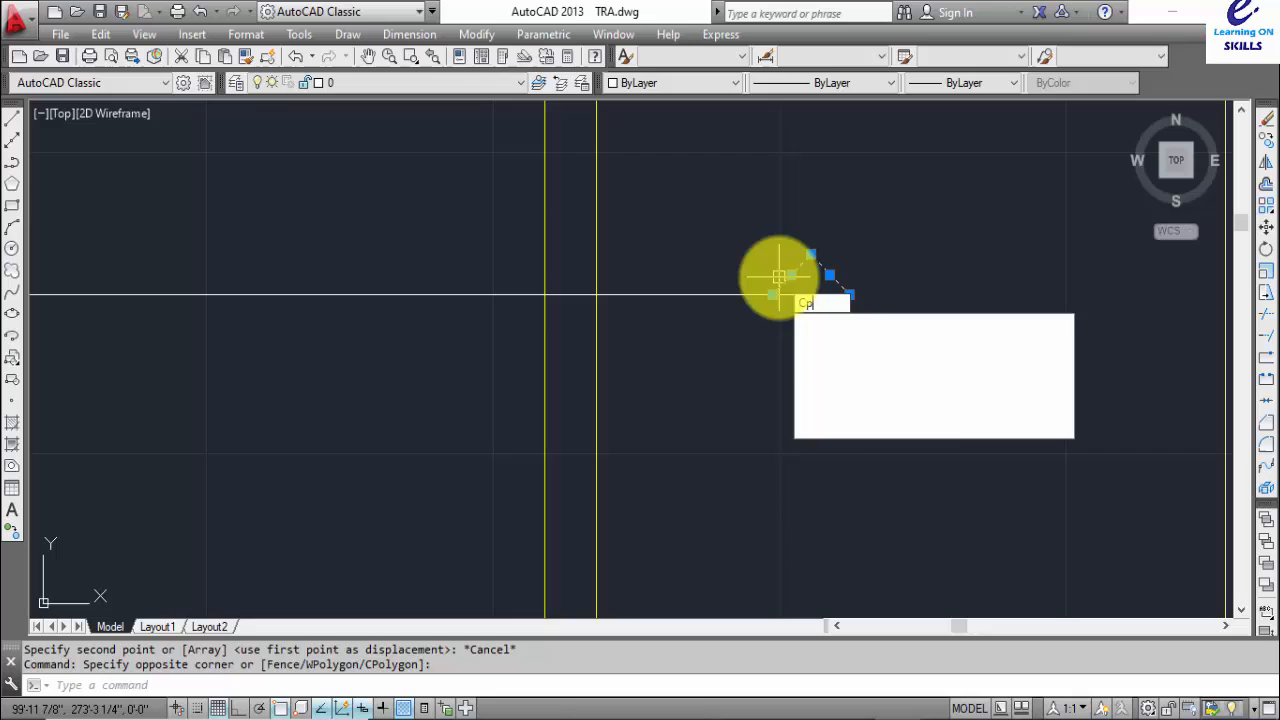
key(Return)
click(771, 292)
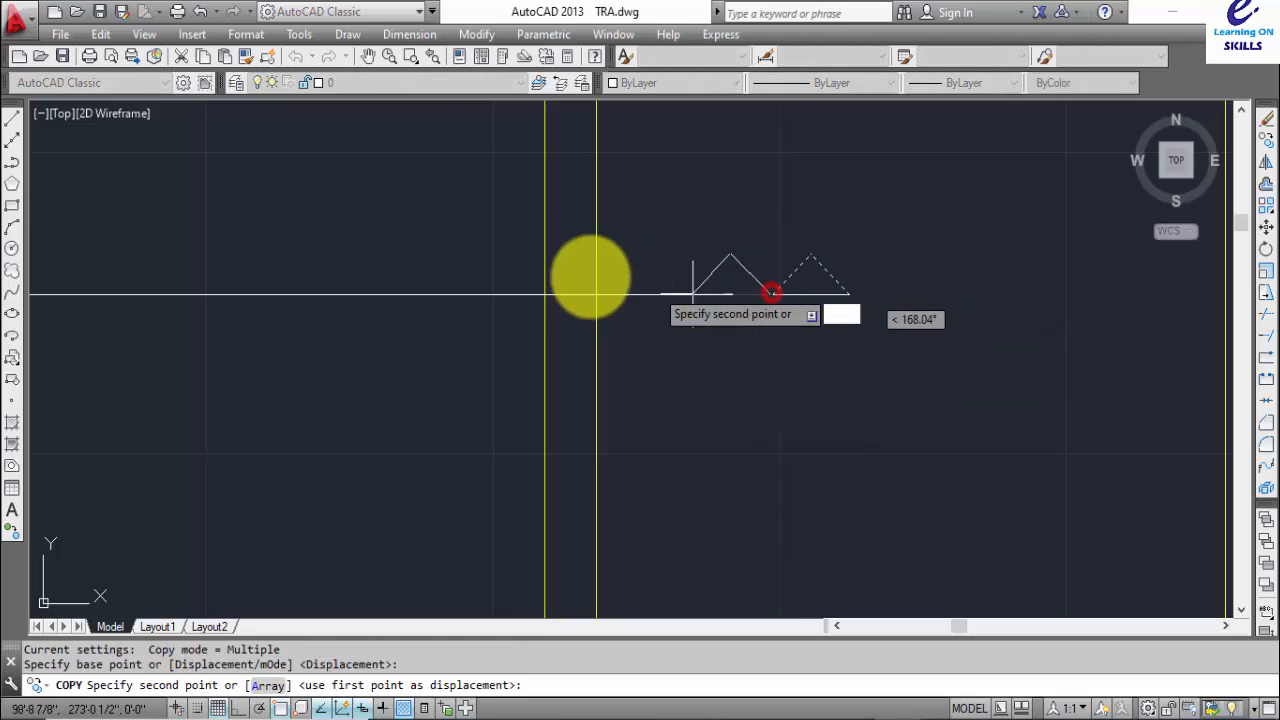
scroll(527, 271, down, 2)
middle_drag(350, 257, 840, 243)
scroll(78, 250, down, 2)
middle_drag(112, 249, 562, 250)
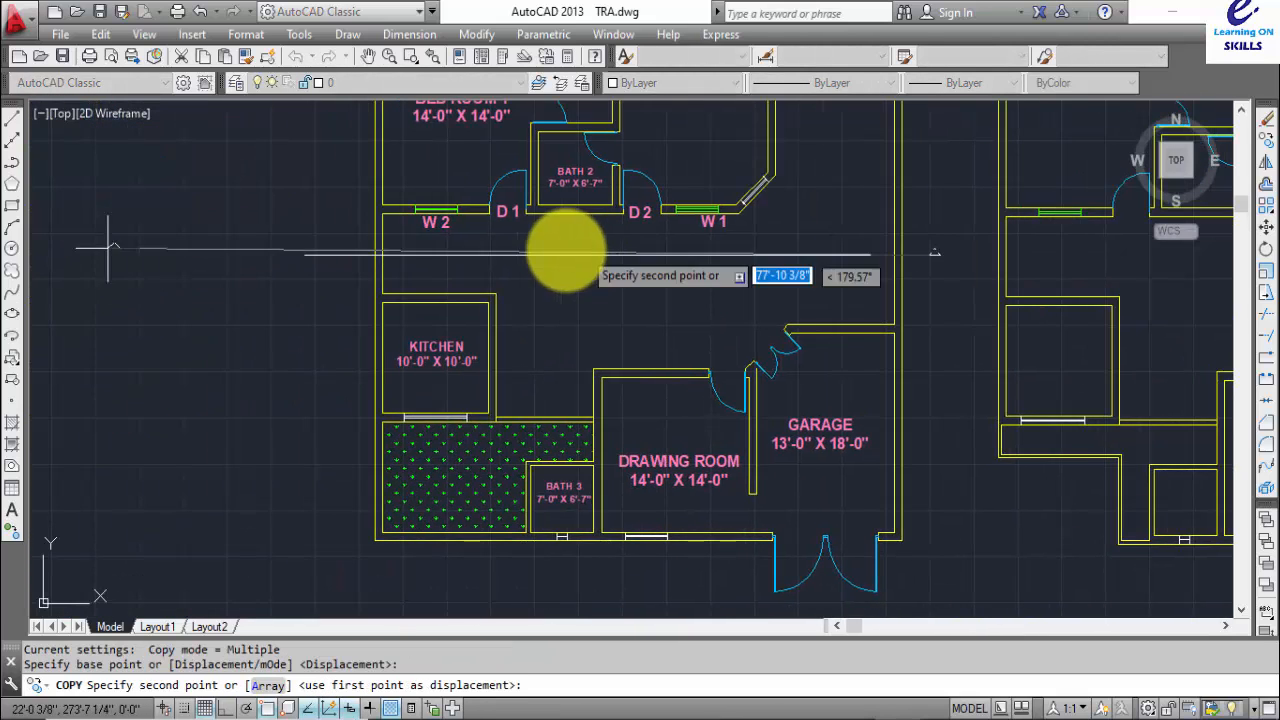
scroll(343, 257, up, 4)
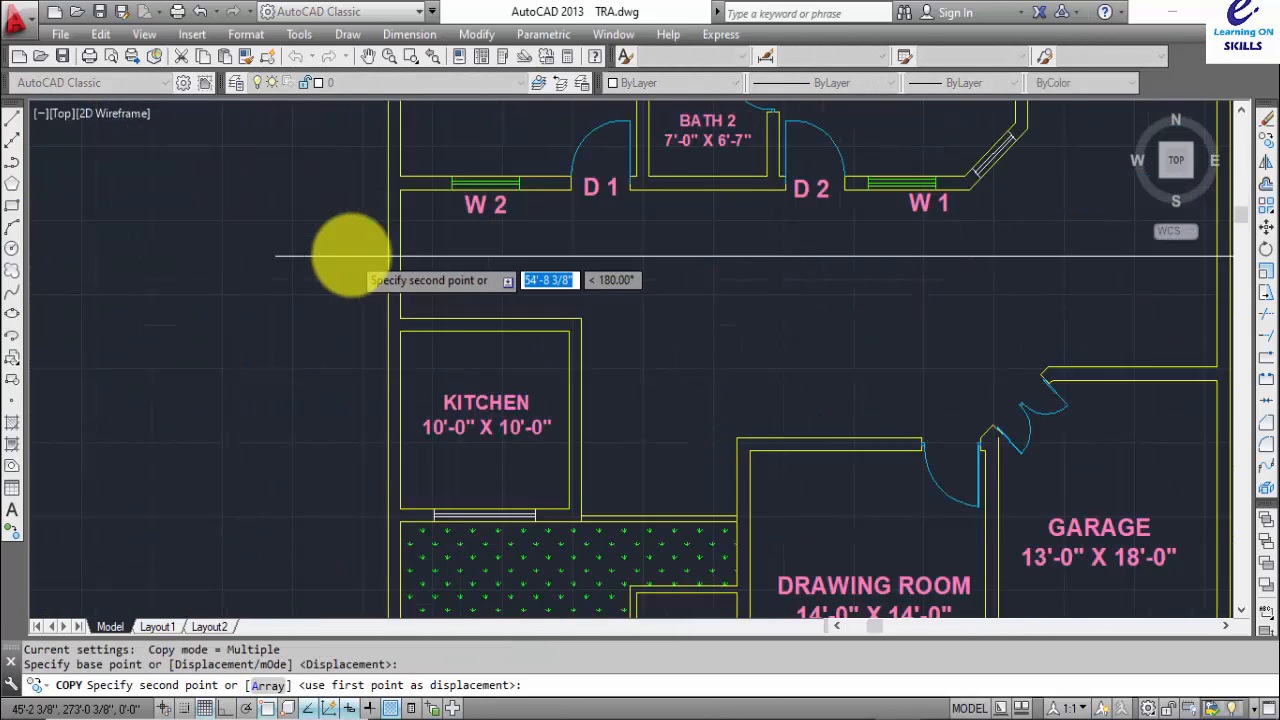
click(230, 257)
key(Escape)
- With Ortho on, draw a long horizontal base line in the empty space below the first two floor plans
scroll(531, 269, down, 4)
middle_drag(533, 271, 448, 247)
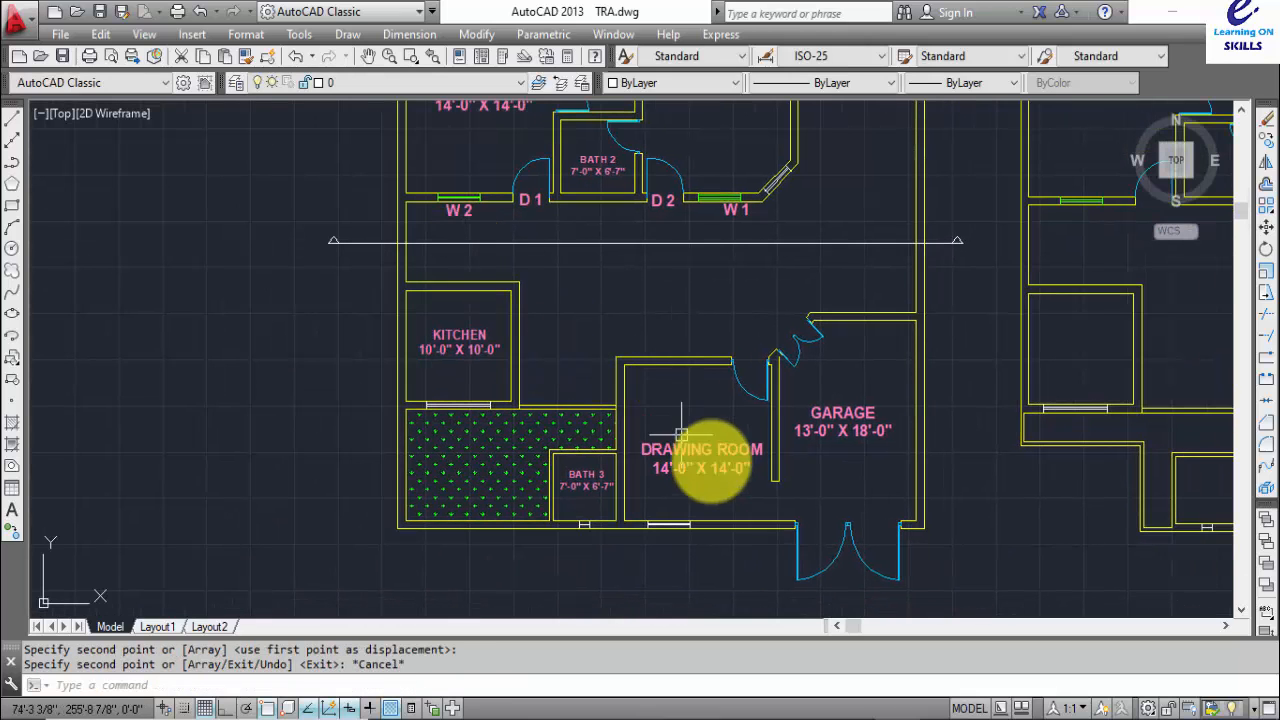
scroll(681, 435, down, 4)
middle_drag(700, 443, 491, 283)
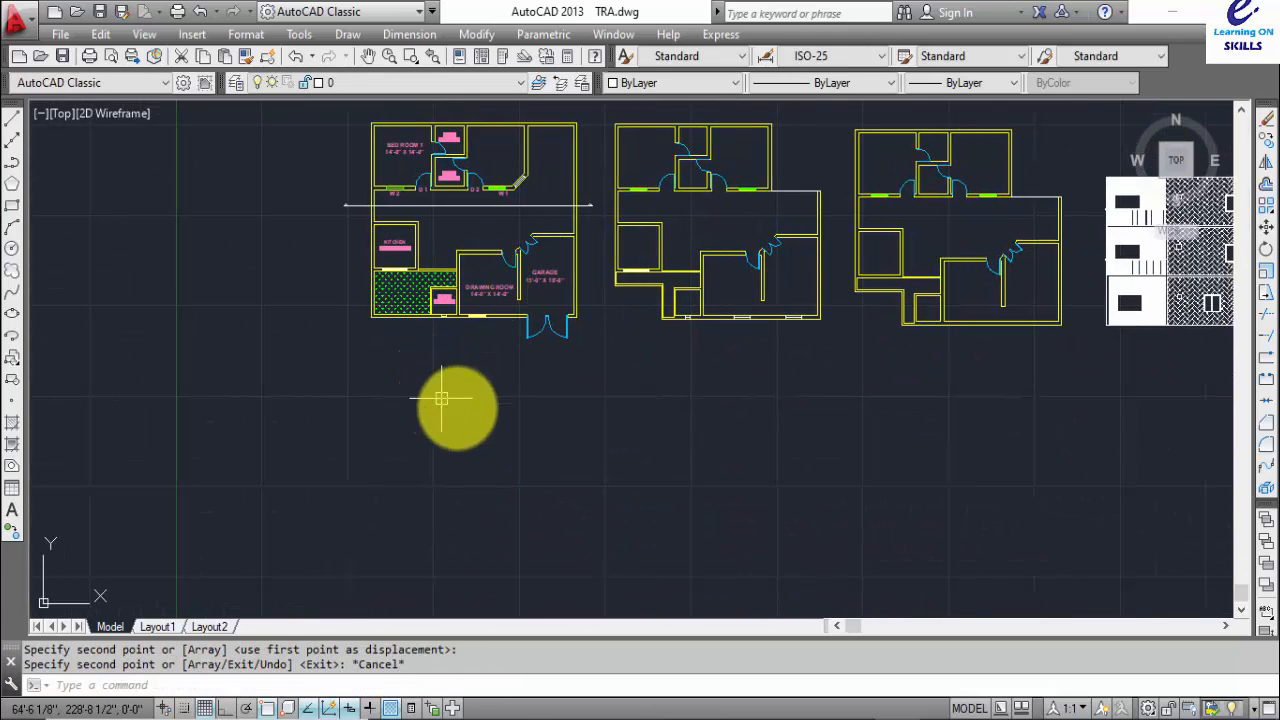
middle_drag(560, 429, 514, 427)
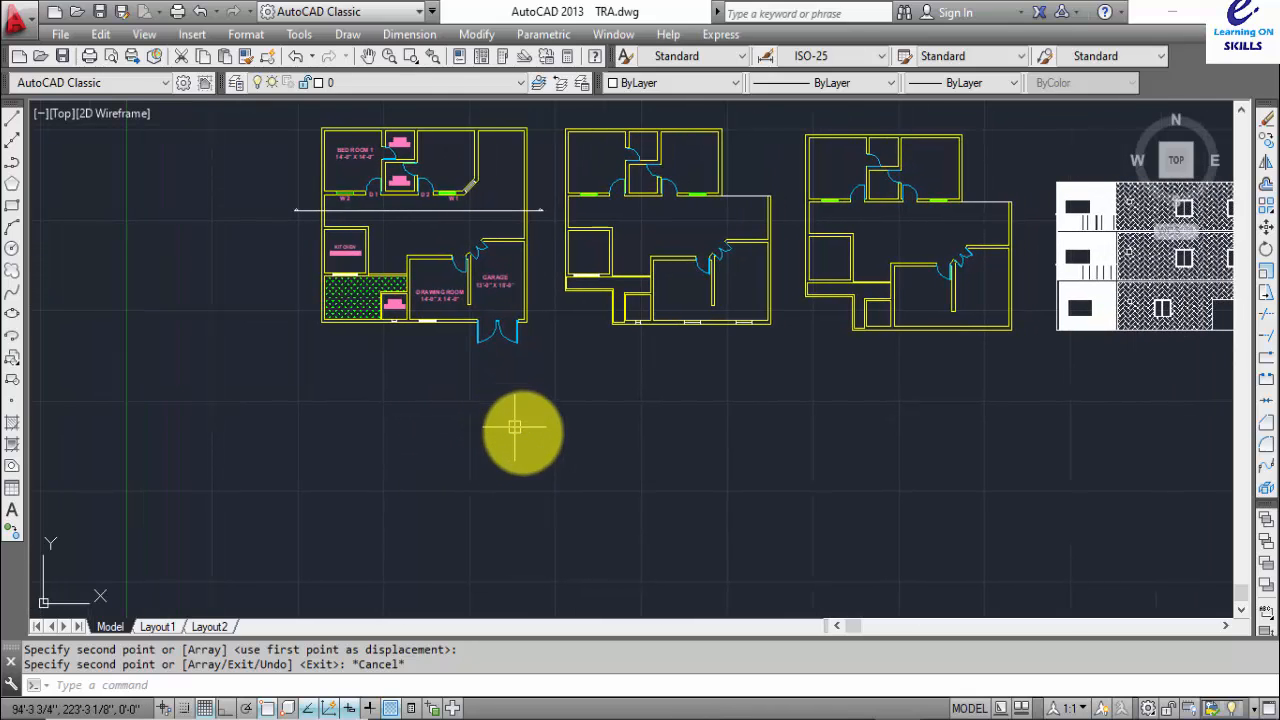
text(l)
key(Return)
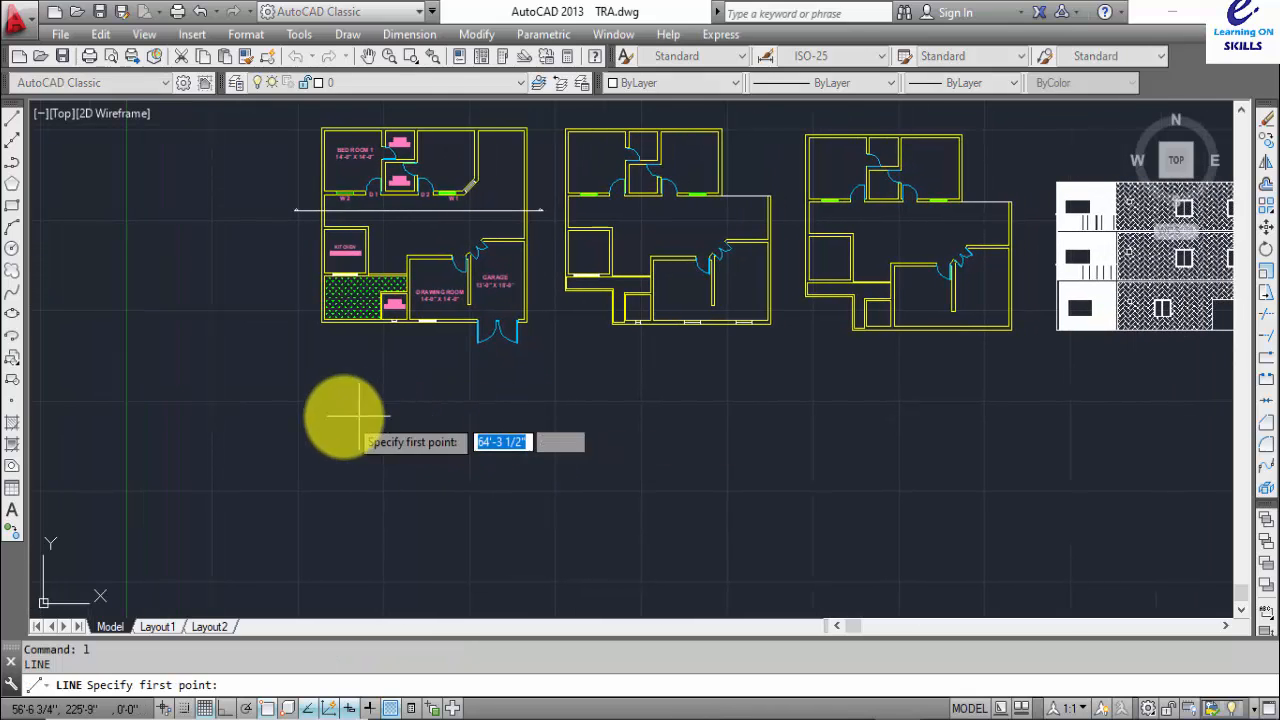
click(277, 448)
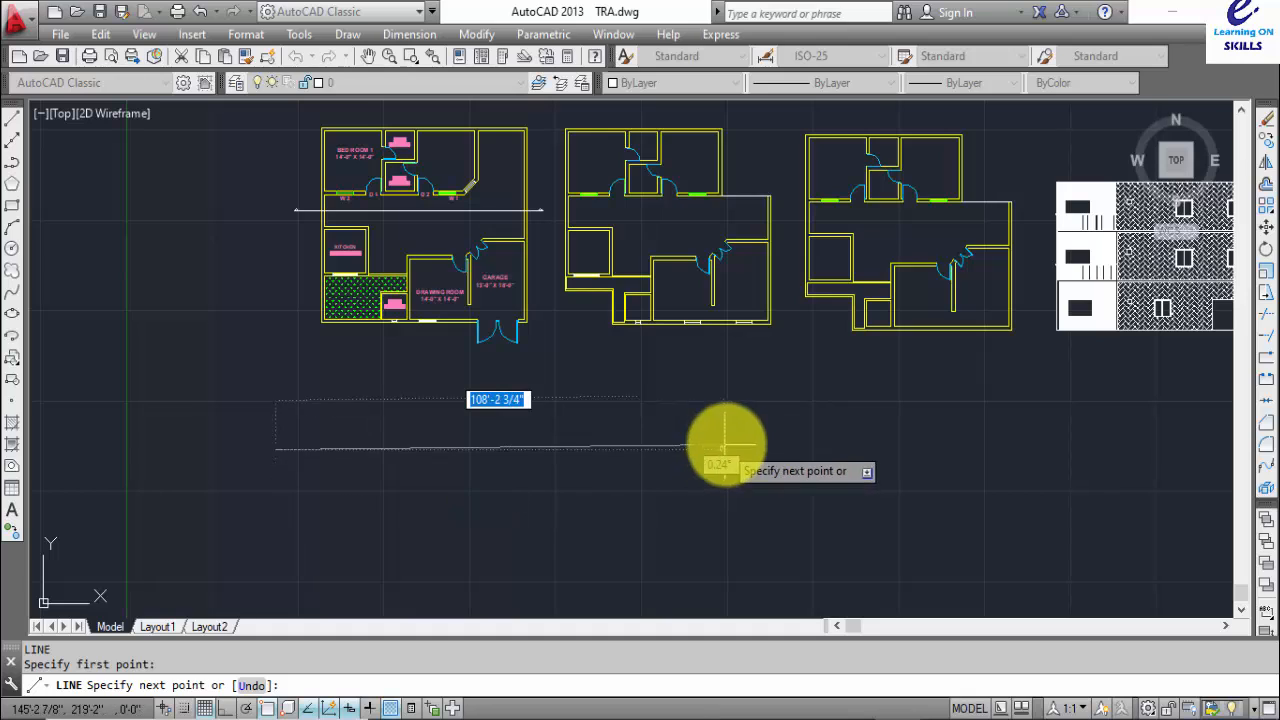
key(F8)
click(790, 448)
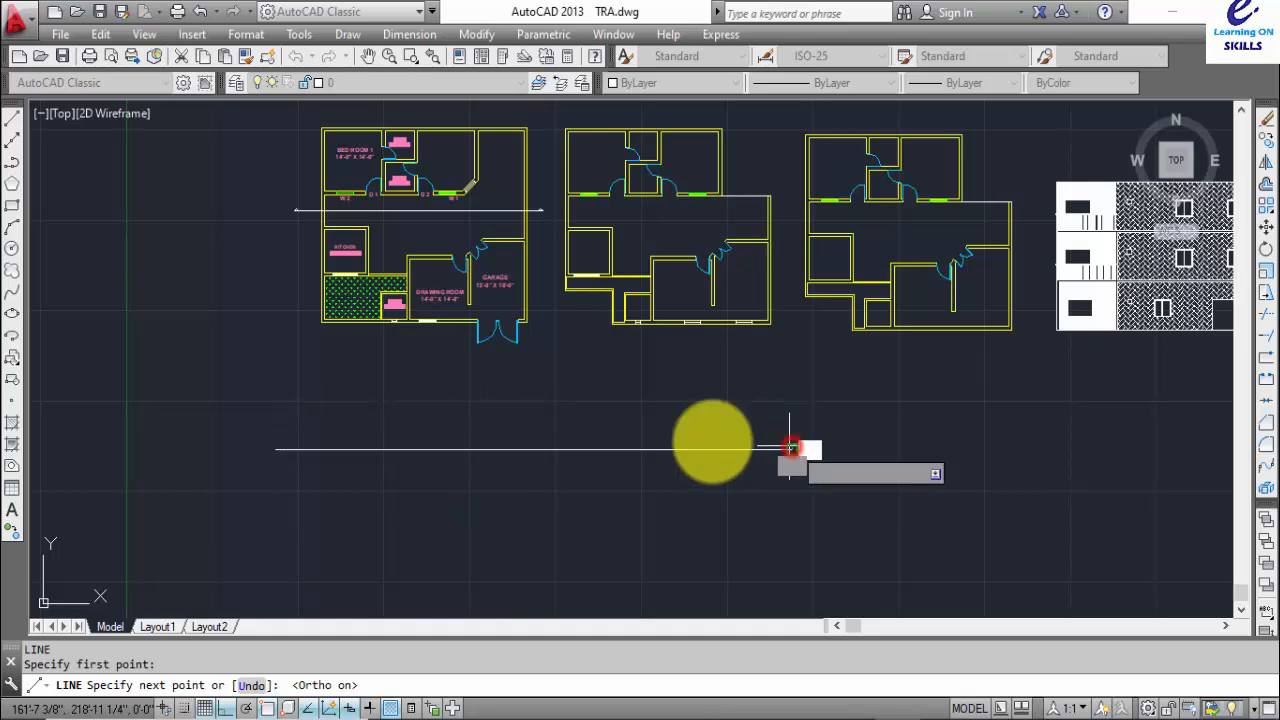
key(Escape)
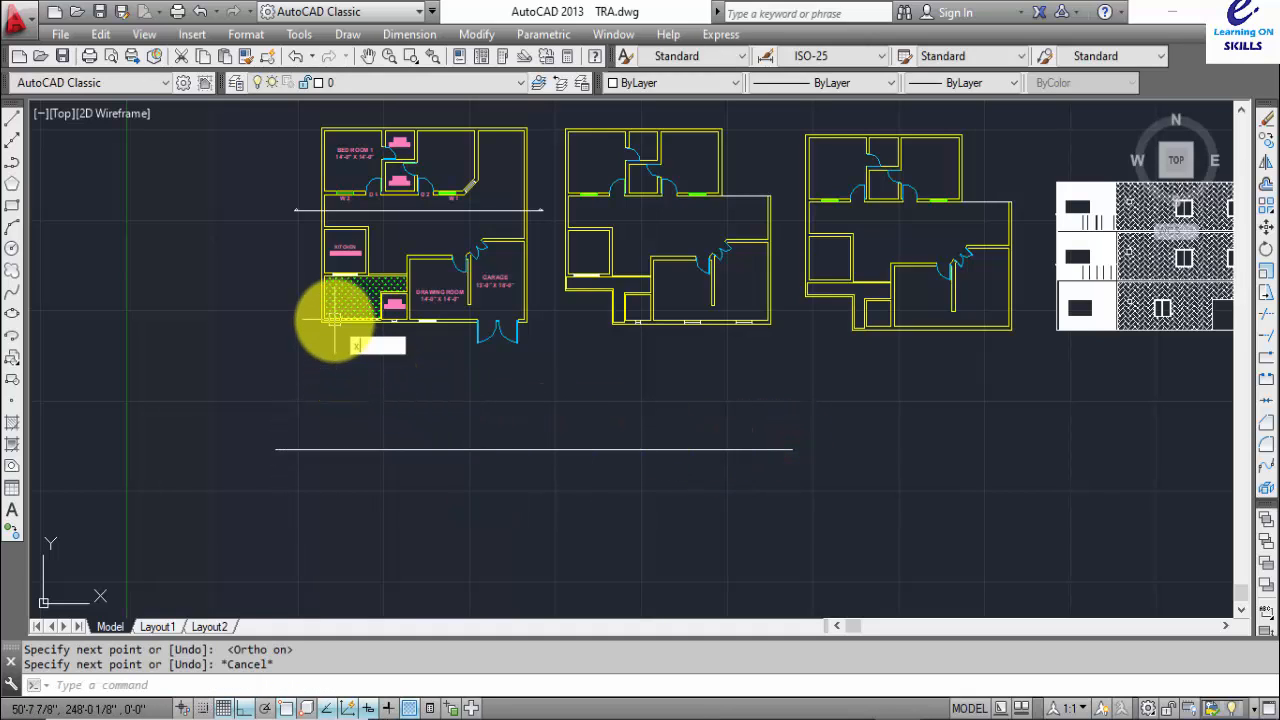
- Place a vertical construction line where the section line crosses the outer face of the left exterior wall, running down through the base line
text(XL)
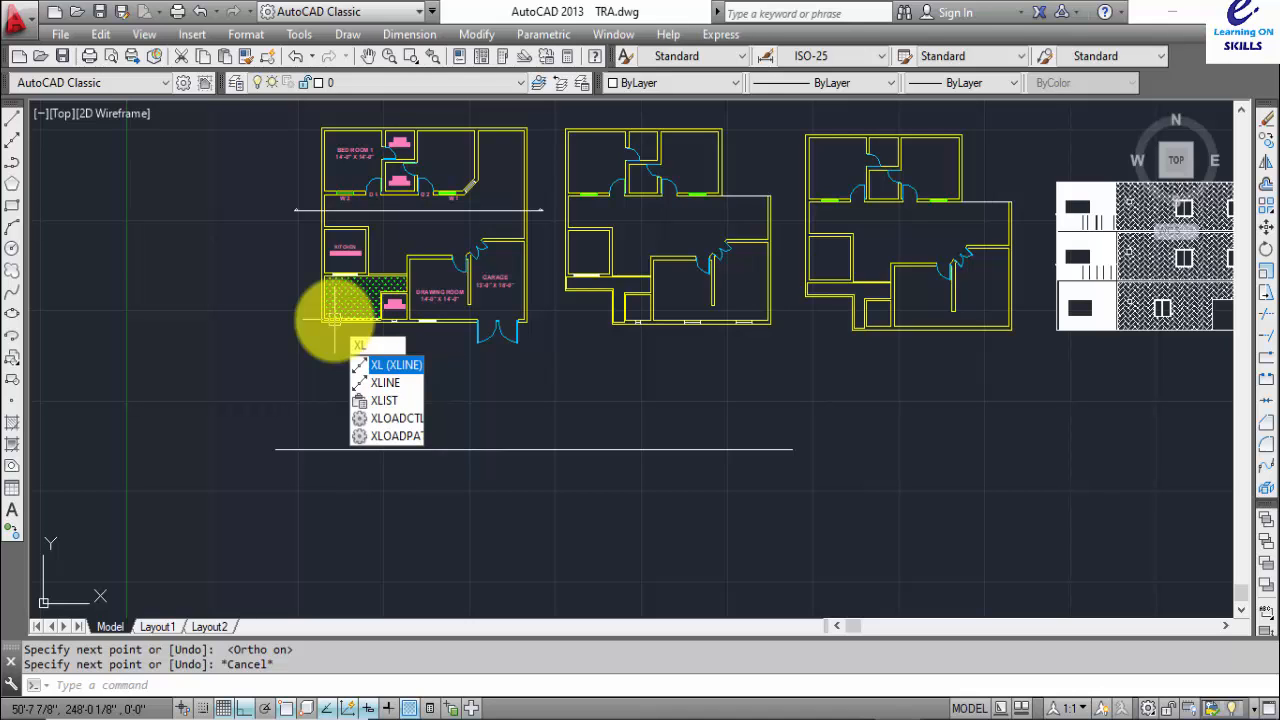
key(Return)
scroll(310, 200, up, 5)
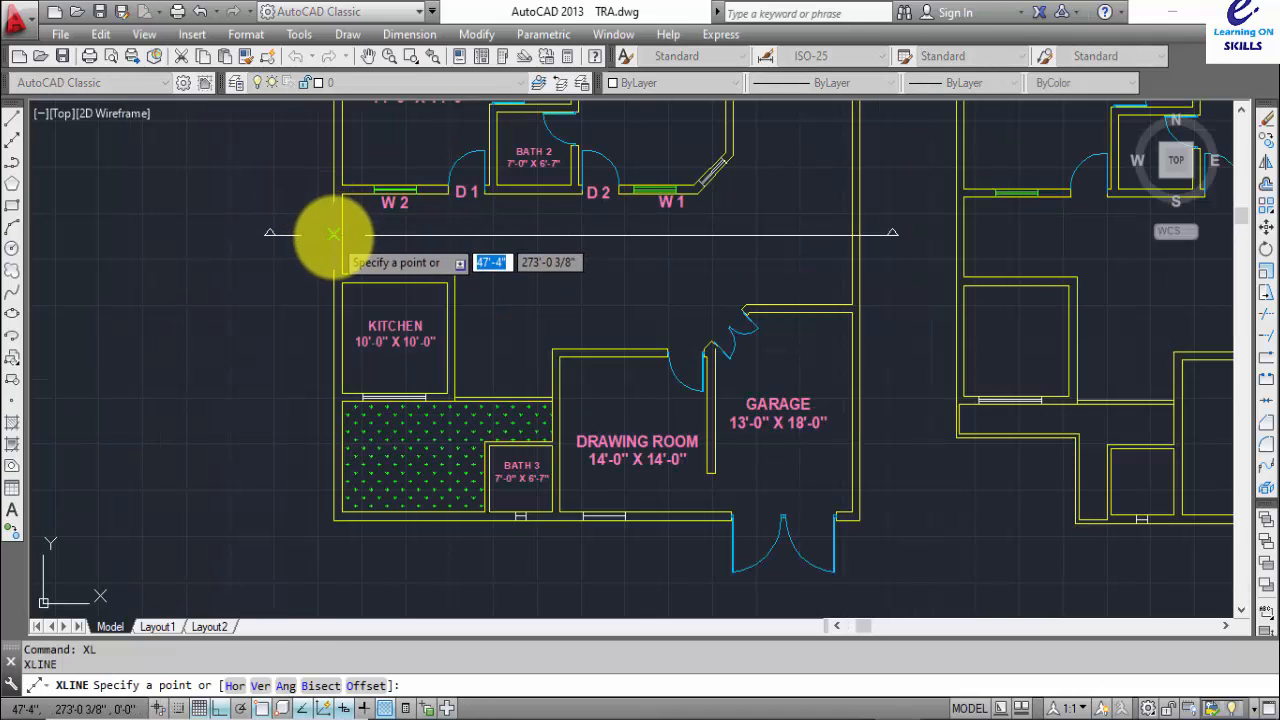
click(333, 237)
scroll(359, 322, down, 5)
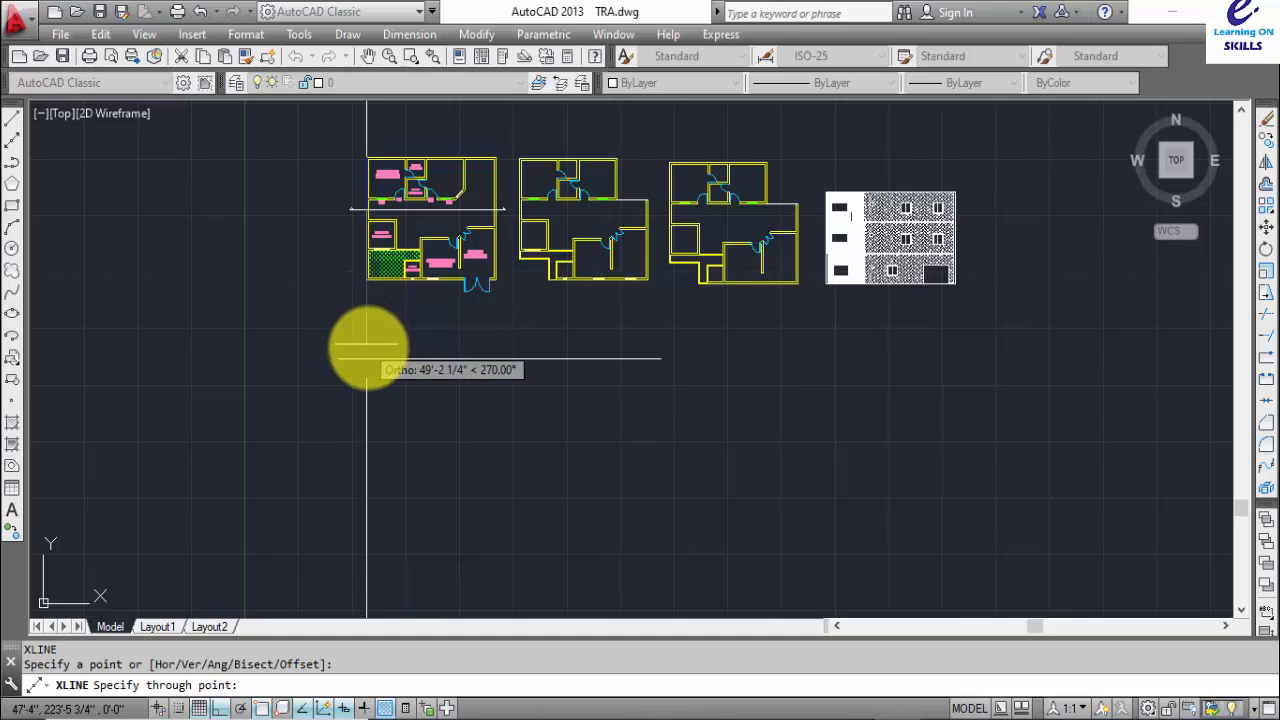
click(368, 359)
- Add a vertical construction line where the section line crosses the inner face of the left exterior wall, down through the base line
scroll(371, 224, up, 5)
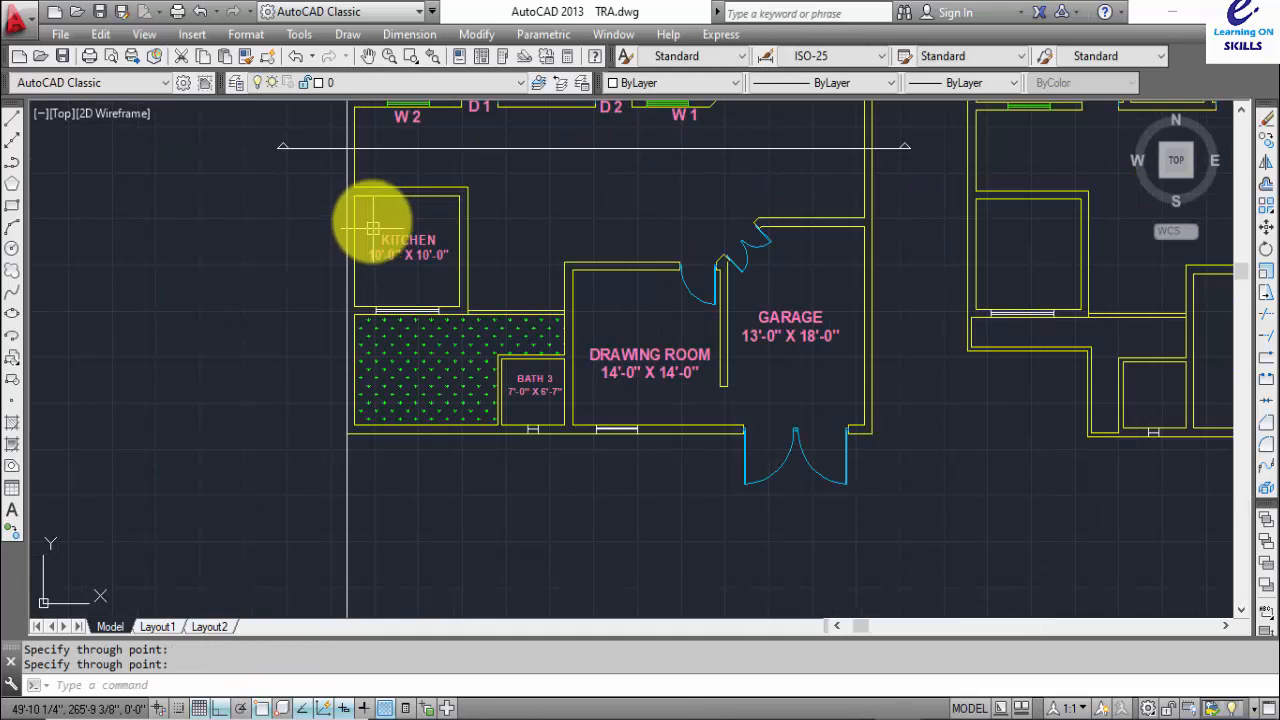
key(Return)
key(Return)
click(353, 147)
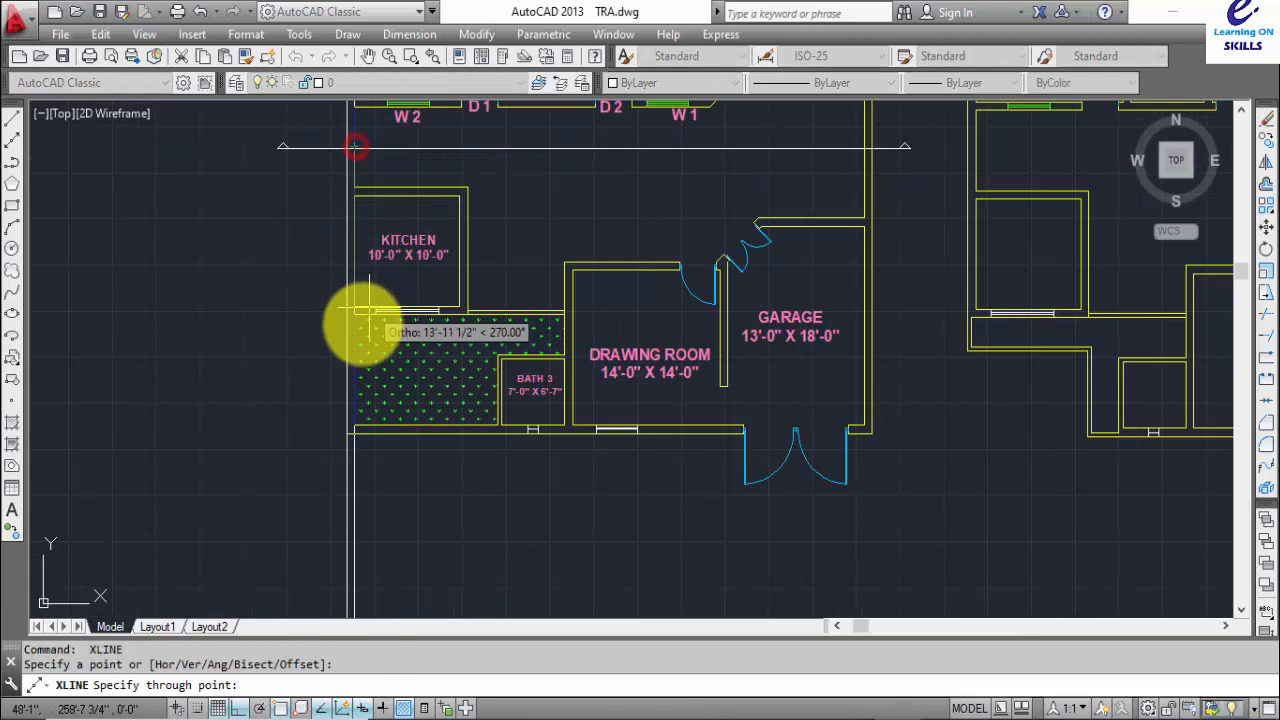
scroll(375, 250, down, 5)
scroll(363, 314, up, 5)
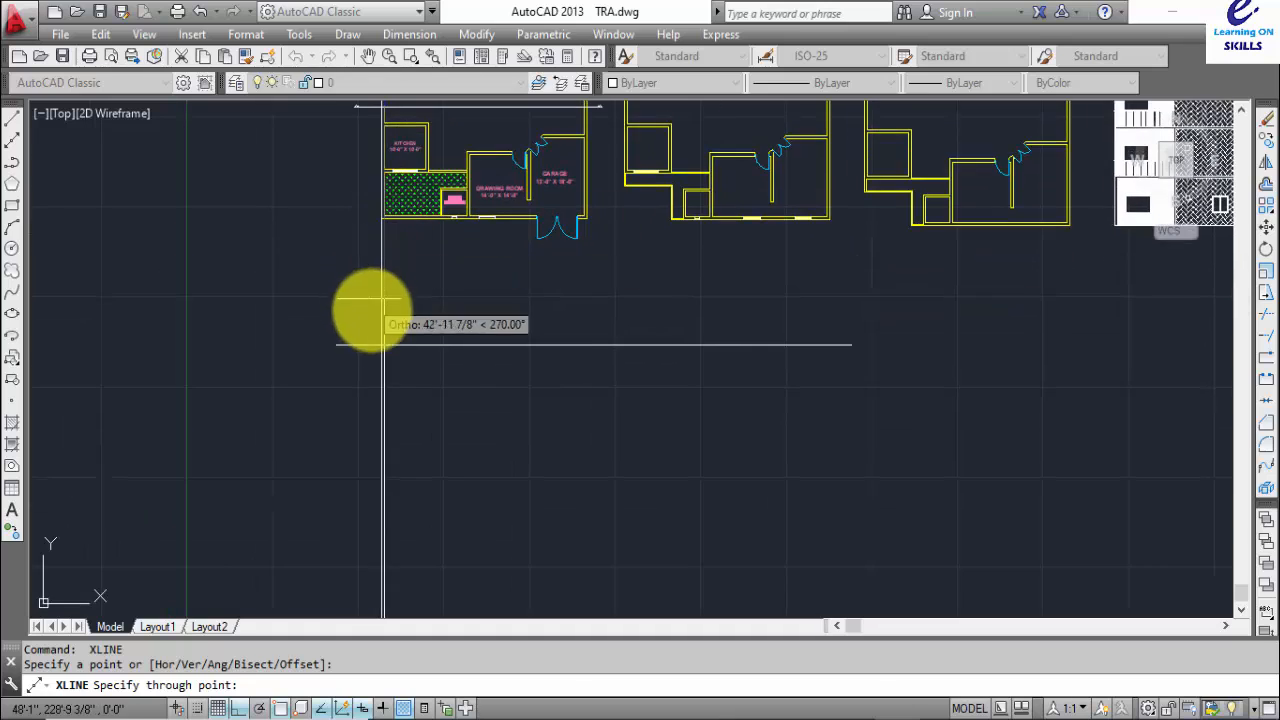
click(391, 362)
key(Return)
- Place a vertical construction line through the left edge of window W2, running down through the base line
scroll(430, 300, down, 4)
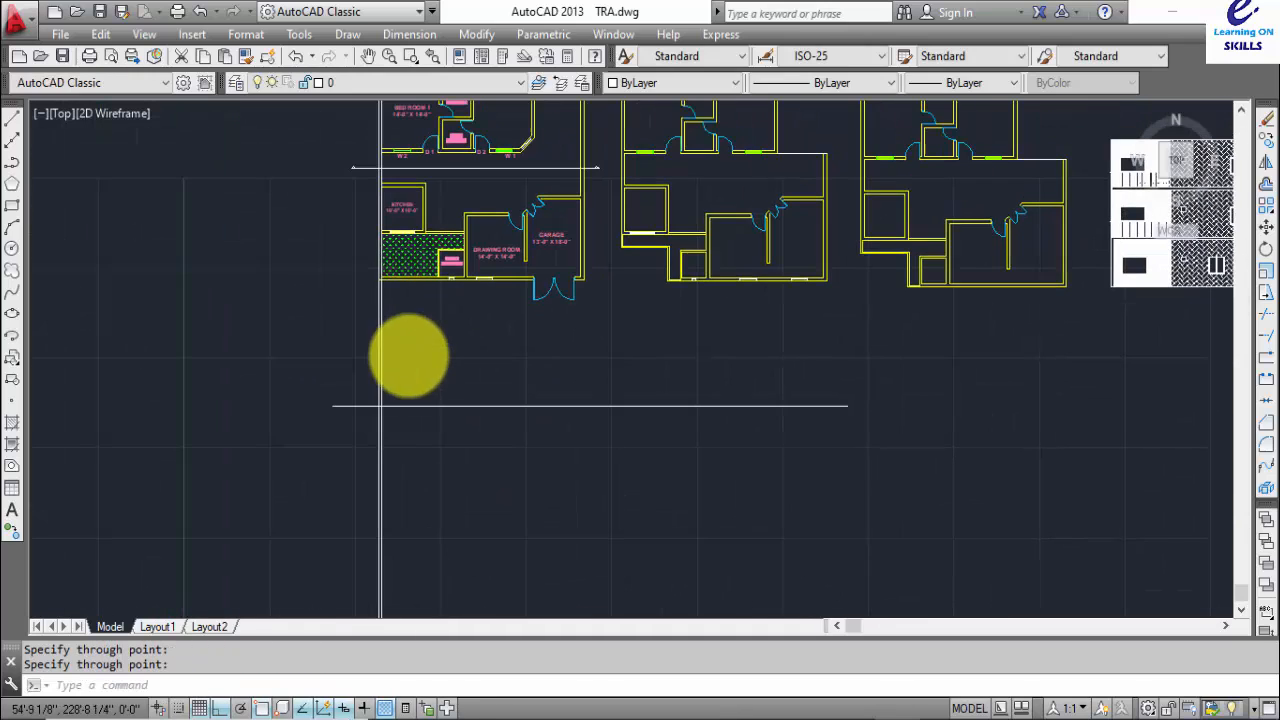
scroll(443, 177, up, 5)
key(Return)
scroll(337, 235, up, 4)
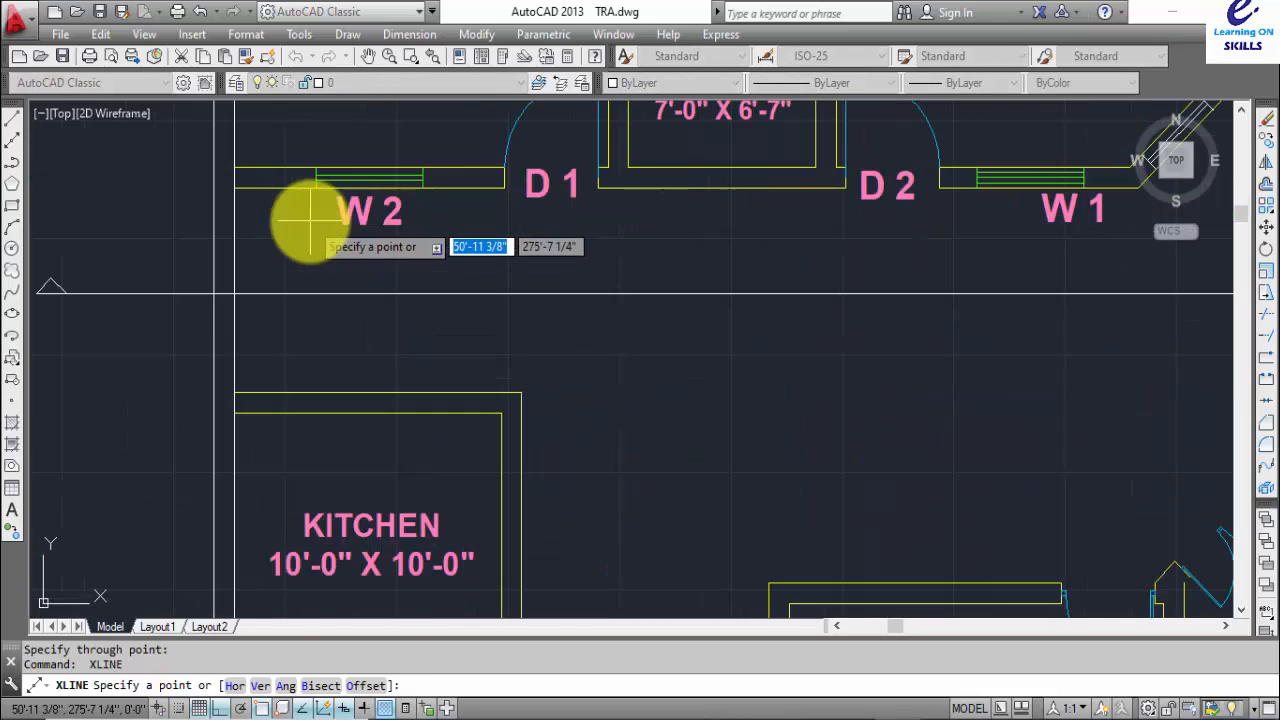
scroll(320, 195, down, 5)
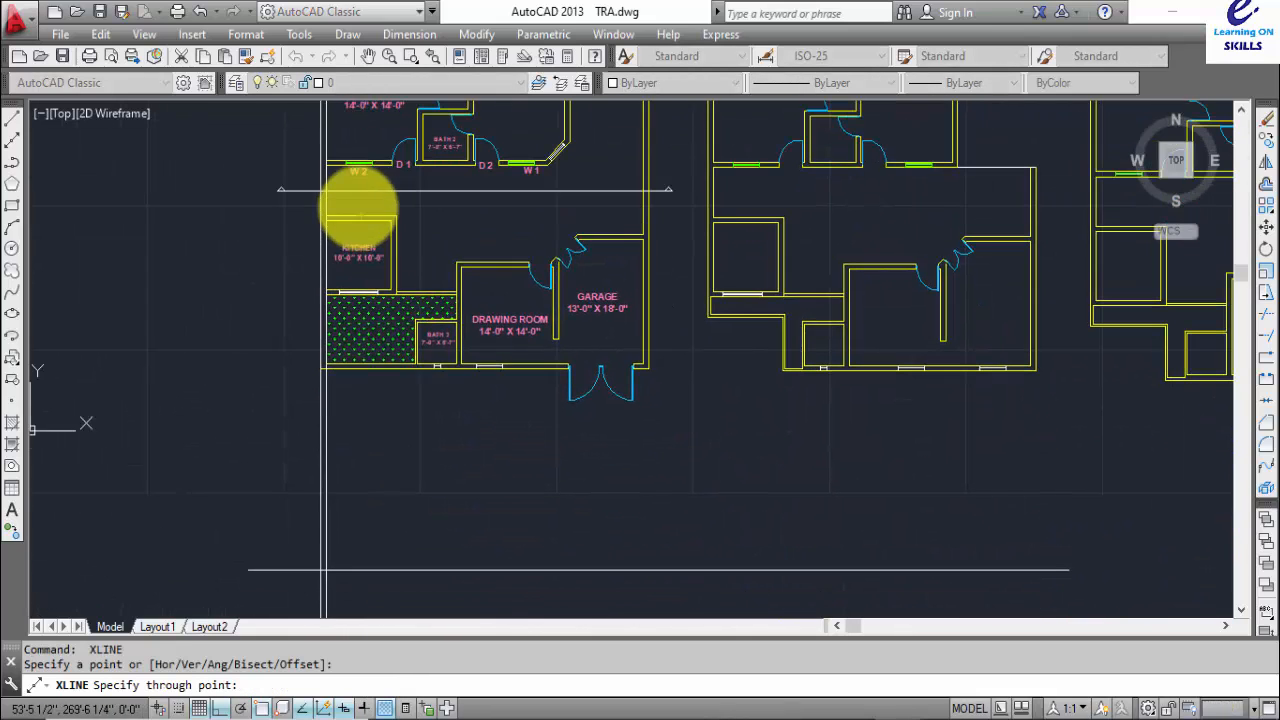
click(348, 572)
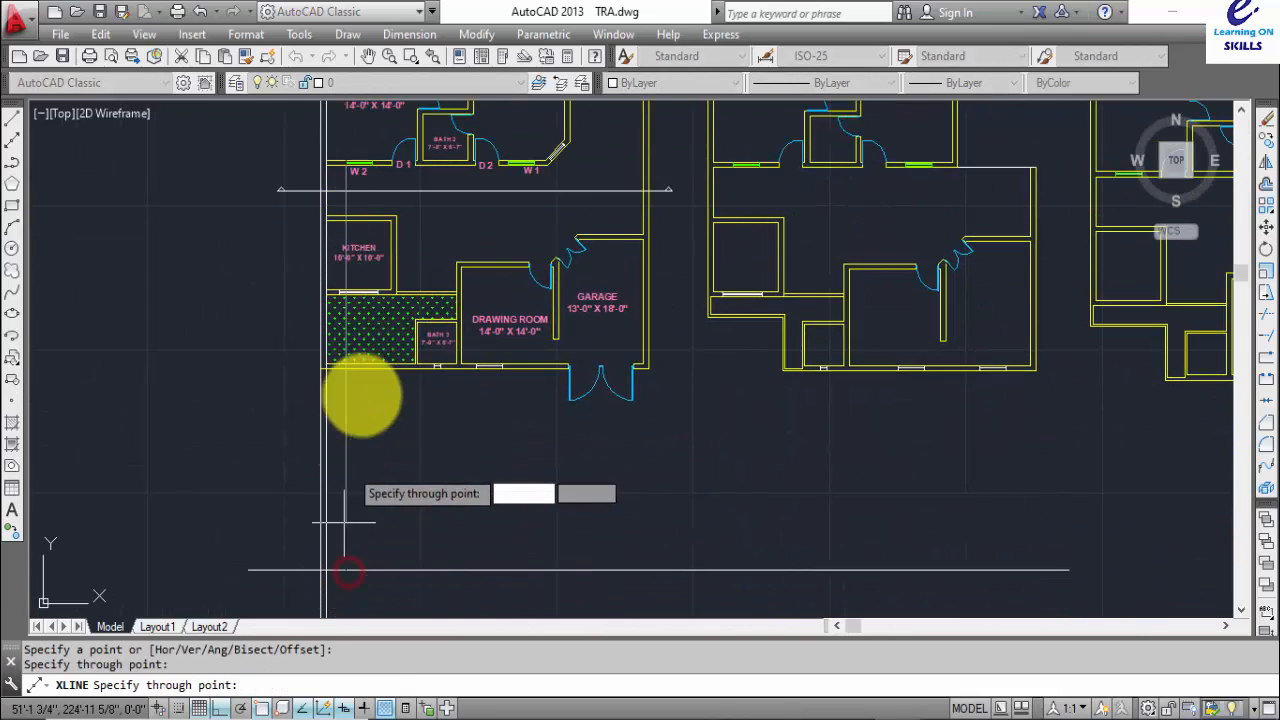
key(Return)
- Place a vertical construction line through the right edge of window W2, down through the base line
scroll(357, 280, up, 4)
key(Return)
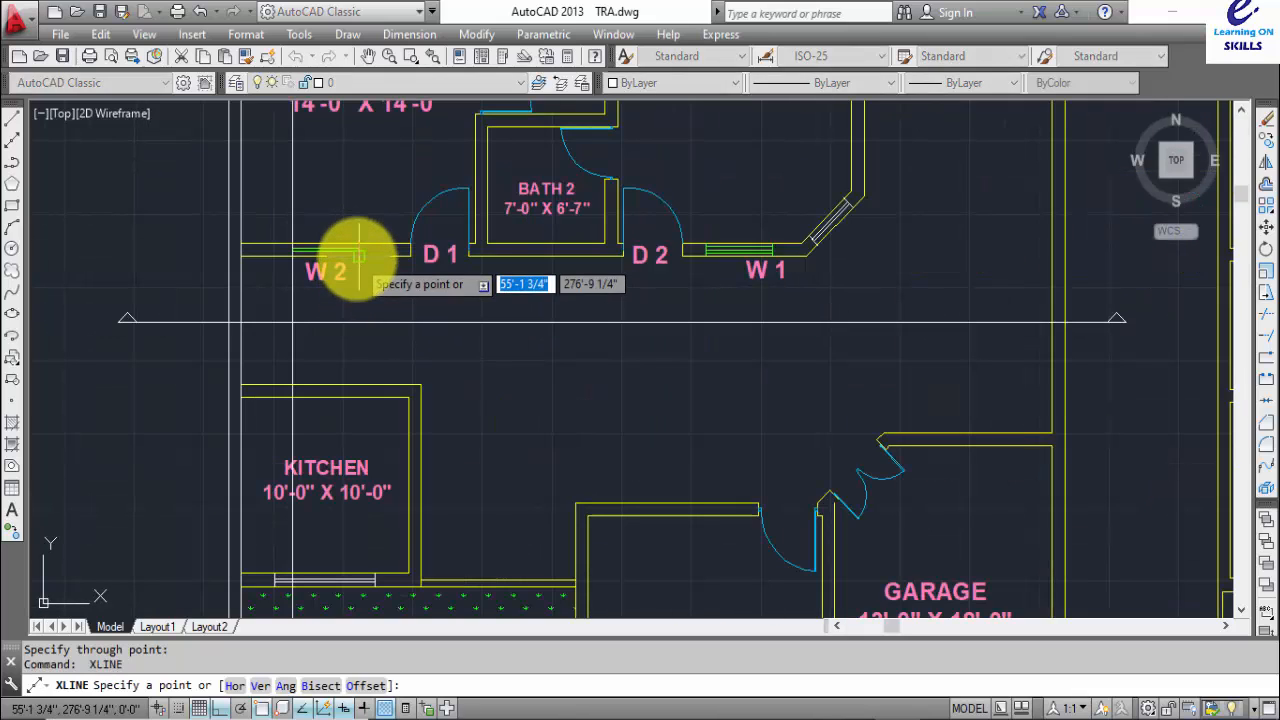
click(358, 256)
scroll(355, 430, down, 3)
middle_drag(353, 432, 390, 158)
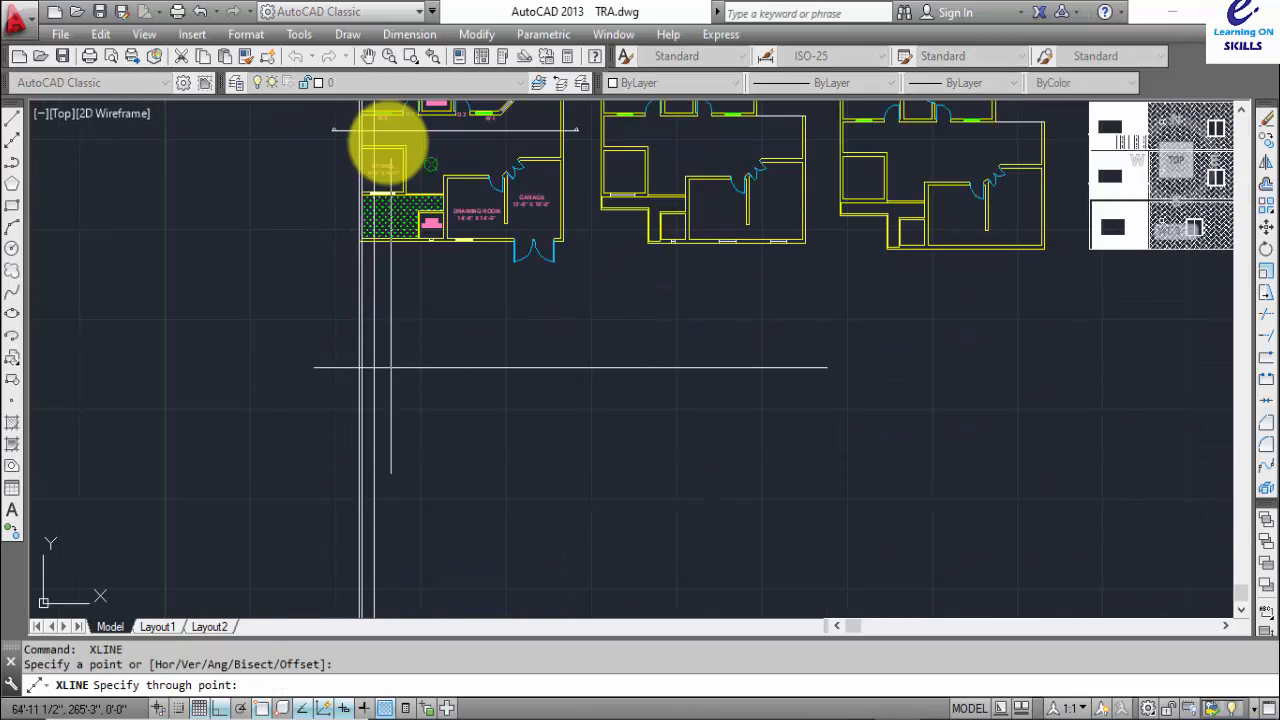
click(393, 368)
key(Return)
- Project the left jamb of door D1 down through the base line with a vertical construction line
scroll(428, 225, up, 5)
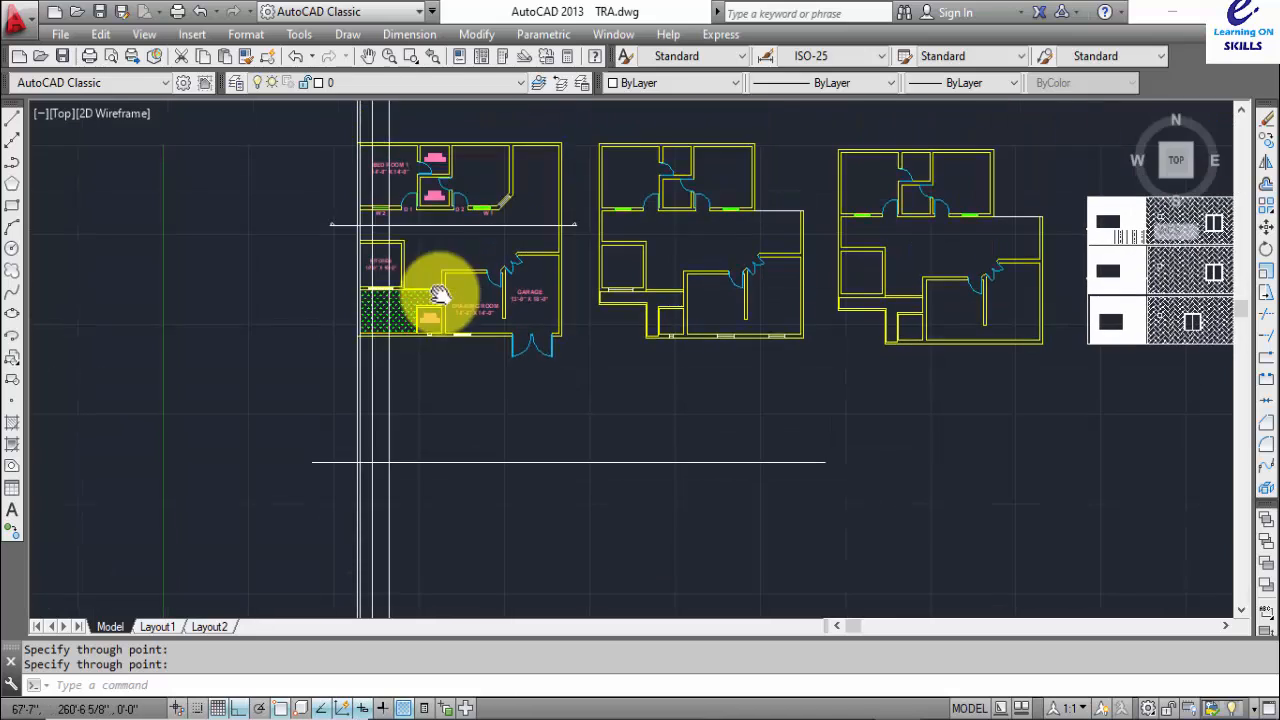
key(Return)
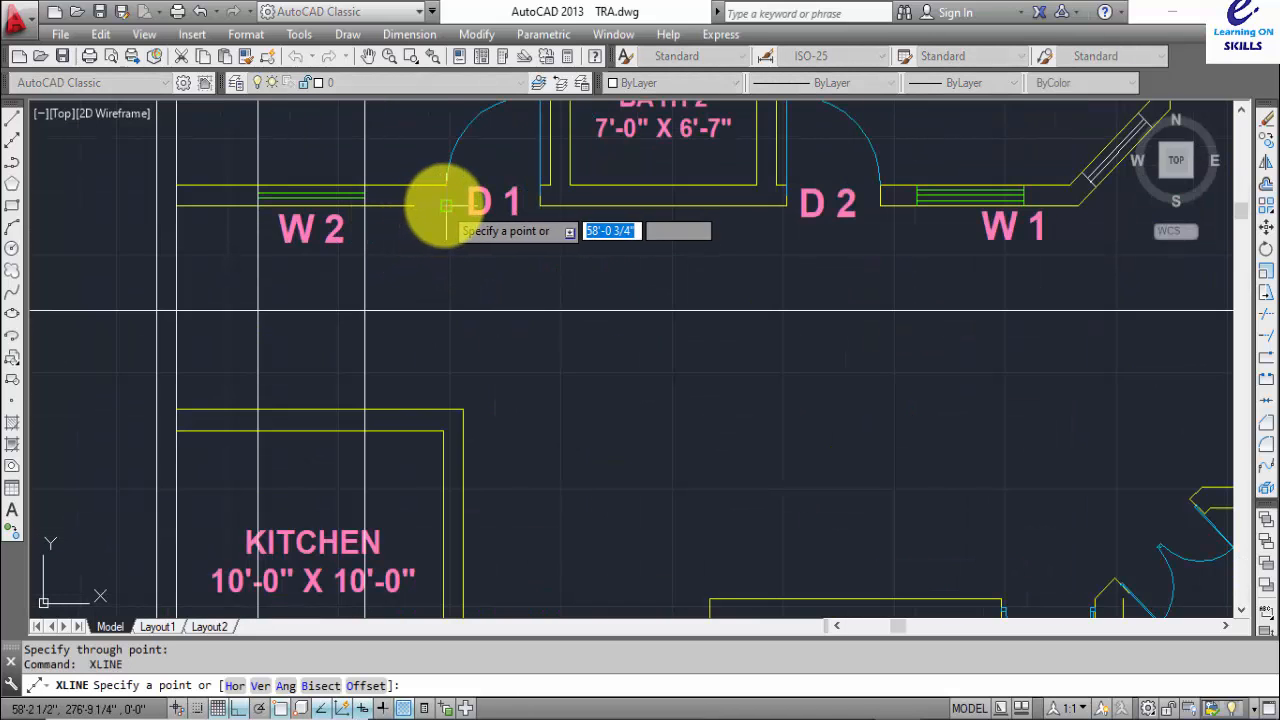
click(438, 204)
scroll(434, 350, down, 5)
middle_drag(435, 373, 443, 243)
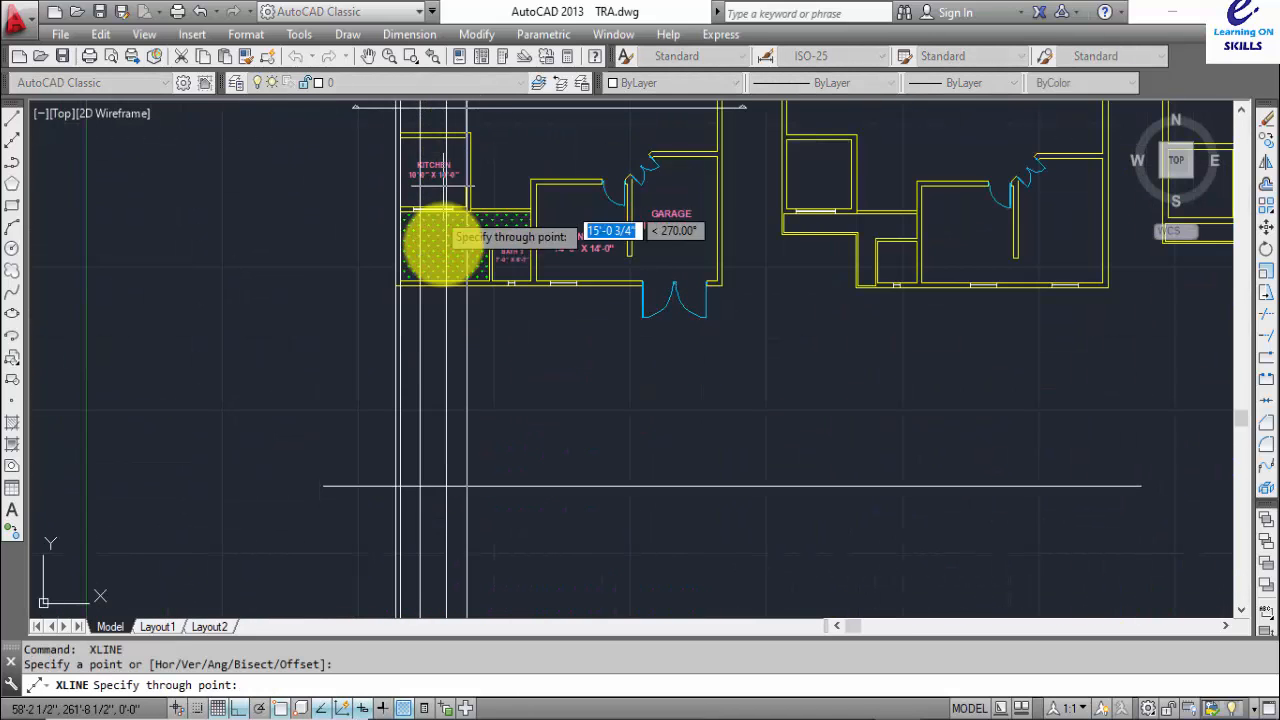
click(467, 487)
key(Return)
scroll(423, 294, up, 4)
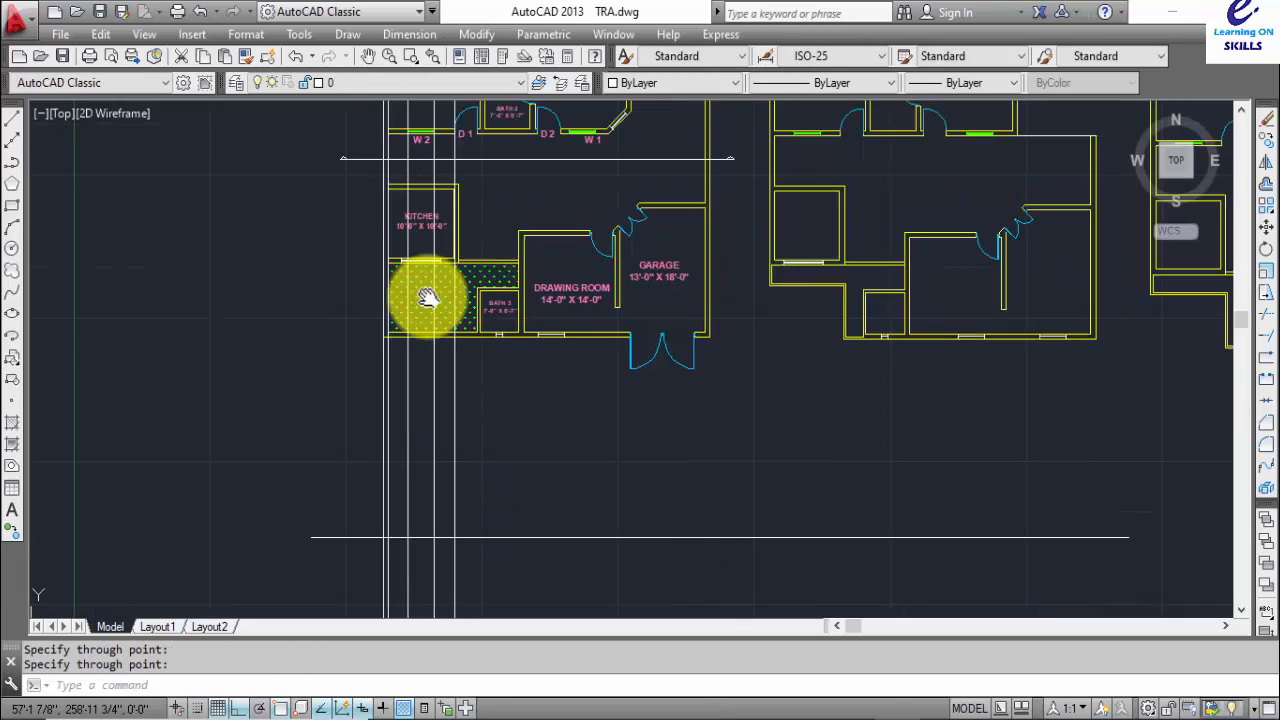
key(Return)
scroll(444, 205, up, 3)
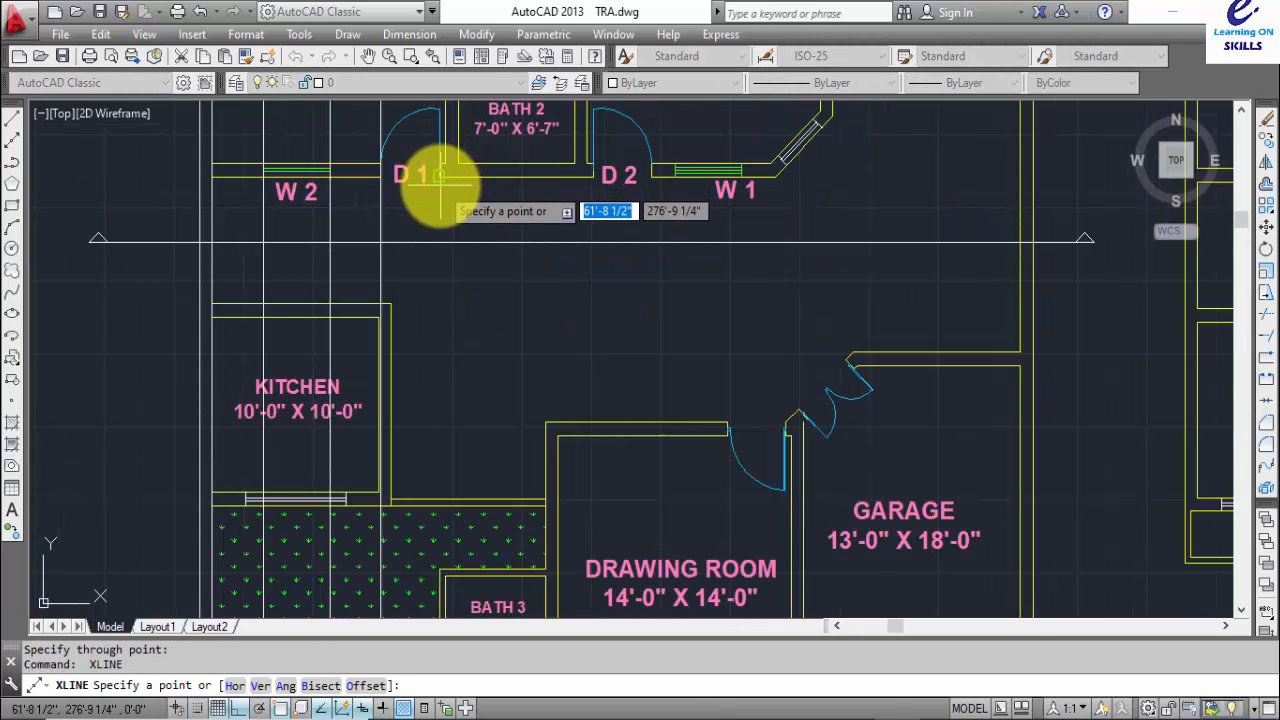
click(438, 177)
scroll(466, 355, down, 4)
scroll(470, 310, up, 1)
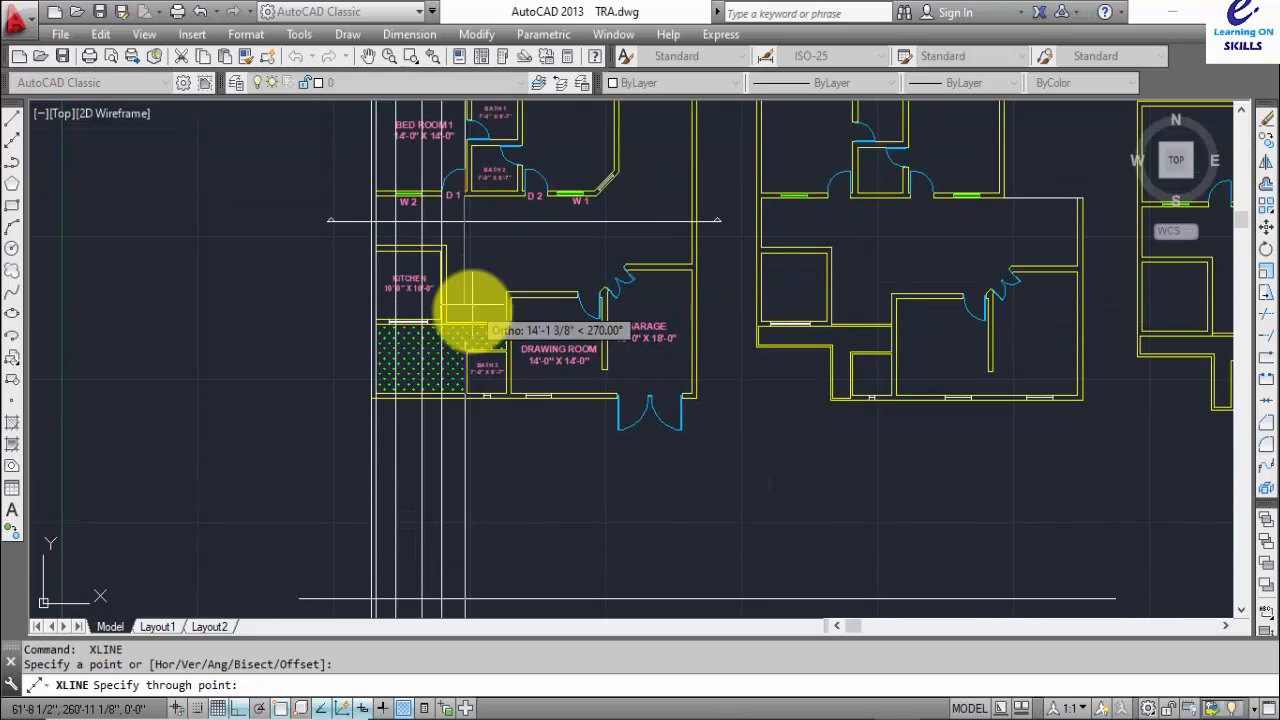
key(Escape)
- Project the right jamb of door D1 down through the base line with a vertical construction line
scroll(465, 205, up, 3)
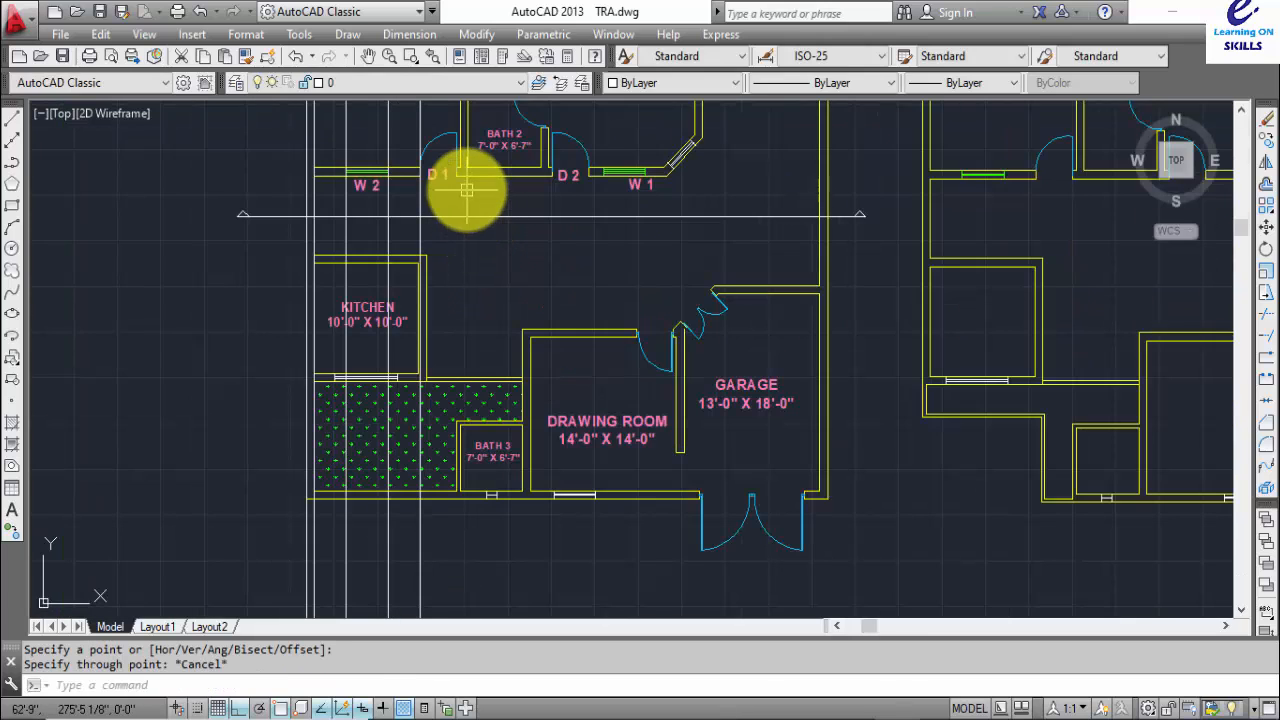
key(Return)
scroll(450, 180, up, 3)
click(426, 143)
scroll(440, 300, down, 5)
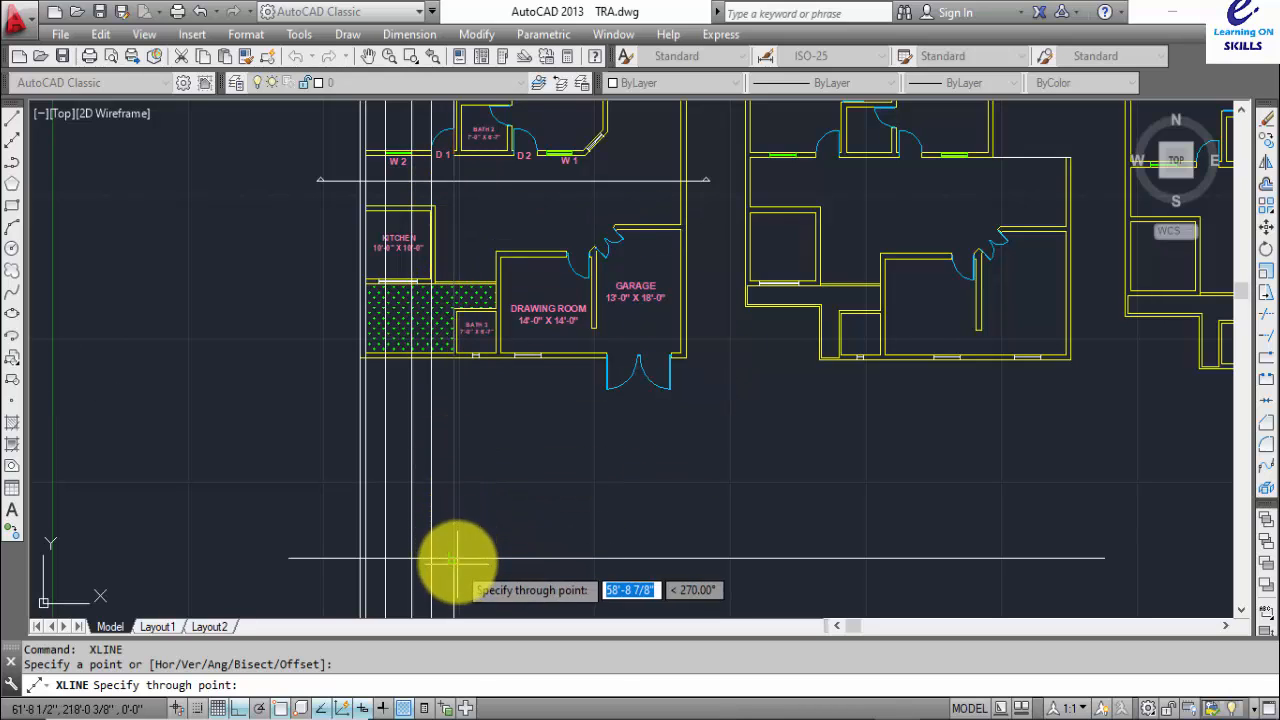
click(453, 560)
key(Return)
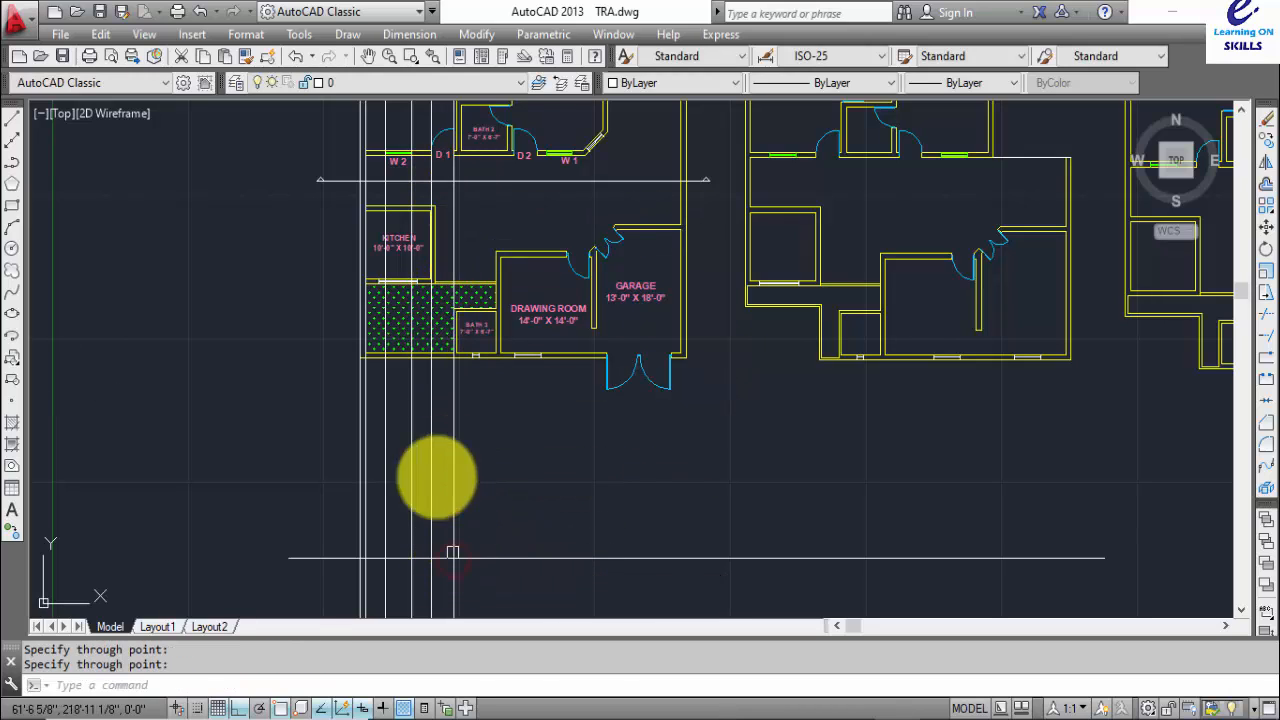
- Add a vertical construction line at the left jamb of door D2, extending down through the base line
key(Return)
scroll(471, 150, up, 5)
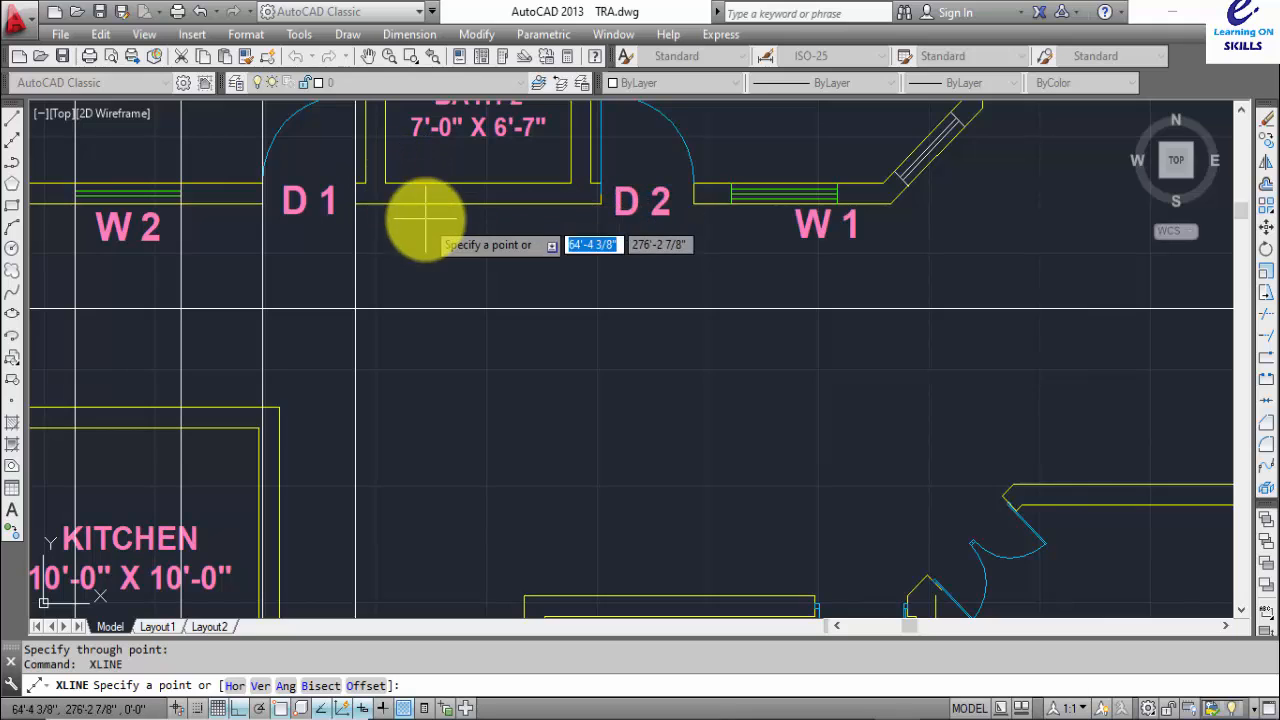
click(599, 208)
scroll(599, 208, down, 5)
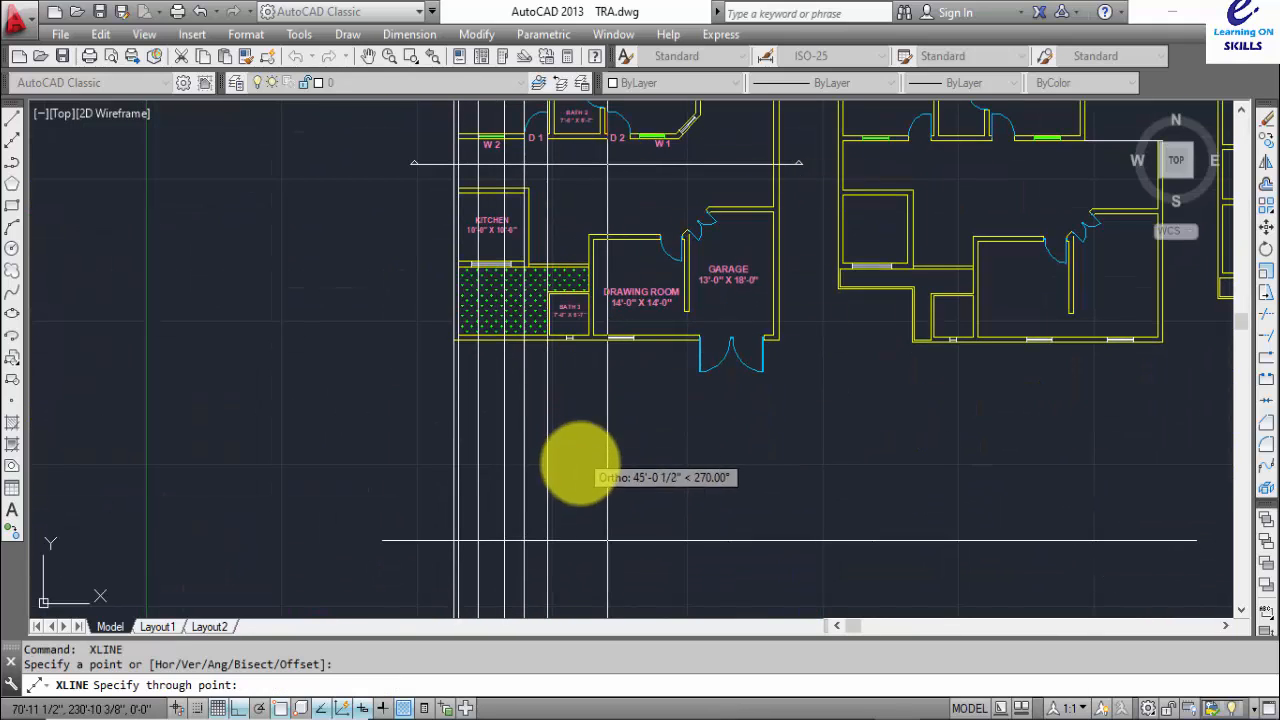
click(608, 539)
key(Return)
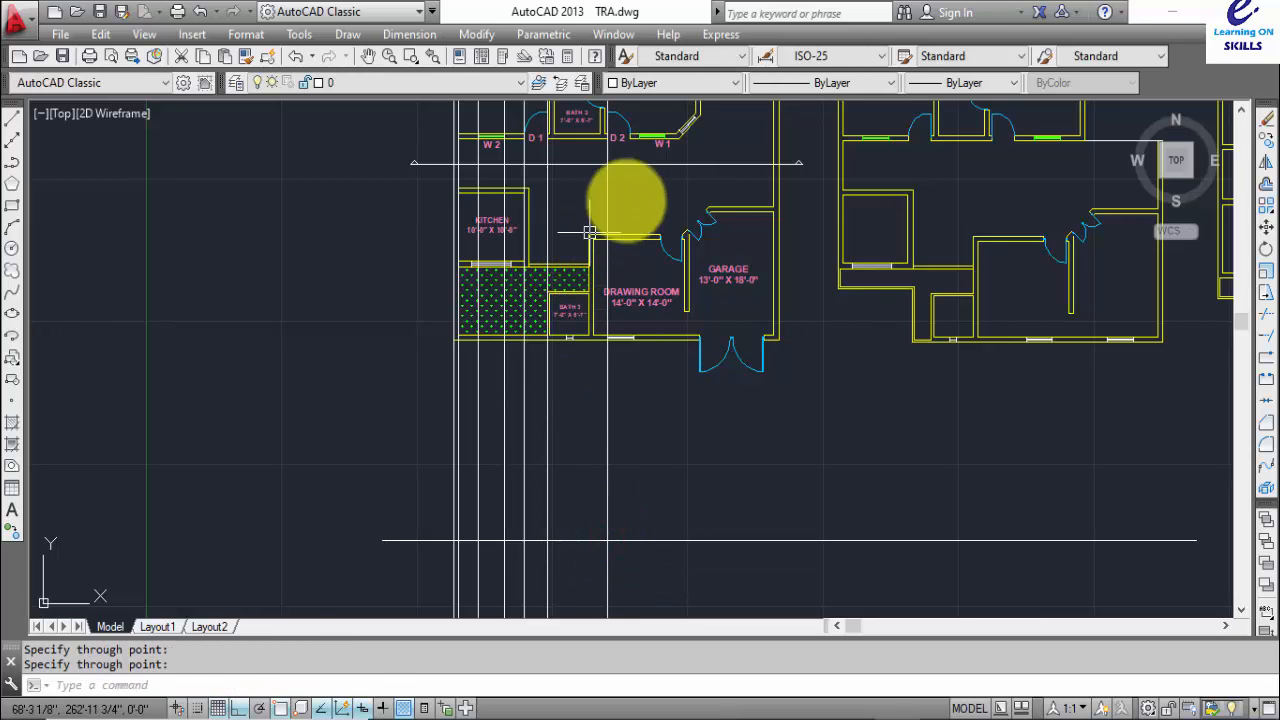
- Add a vertical construction line at the right jamb of door D2, extending down through the base line
key(Return)
click(632, 139)
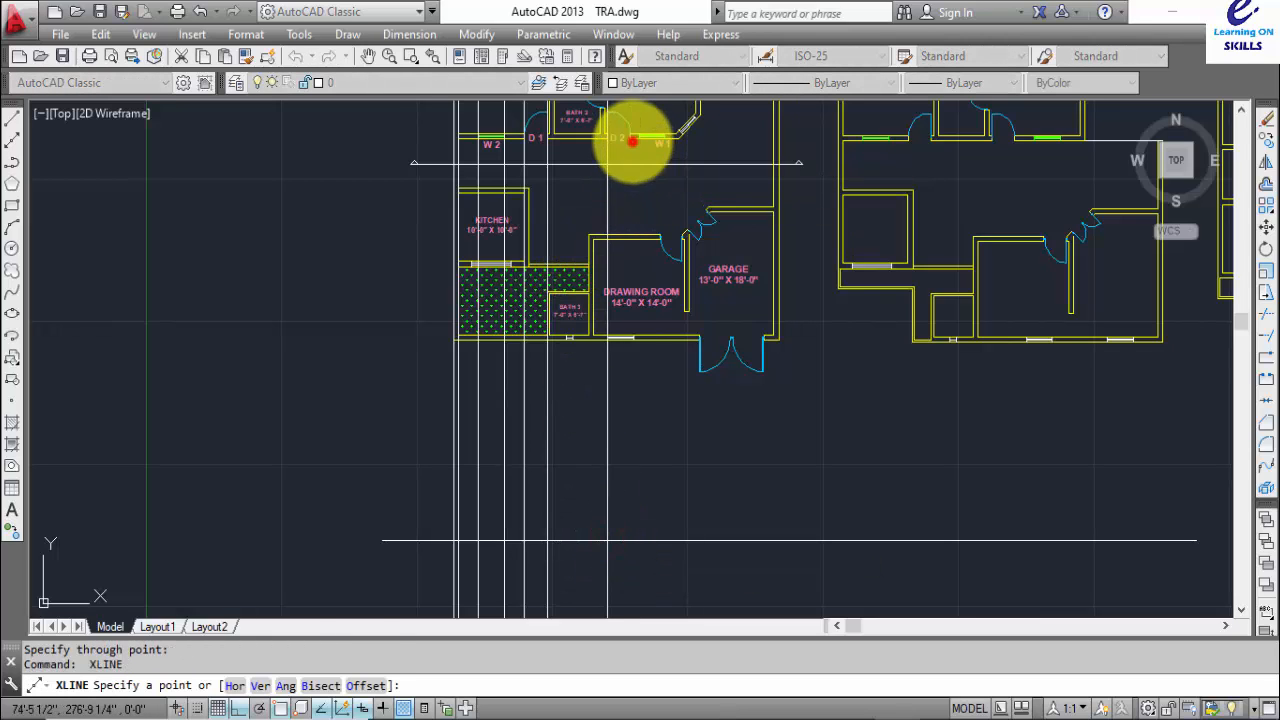
click(623, 533)
key(Return)
- Place a vertical construction line through the left edge of window W1, down through the base line
scroll(637, 172, up, 4)
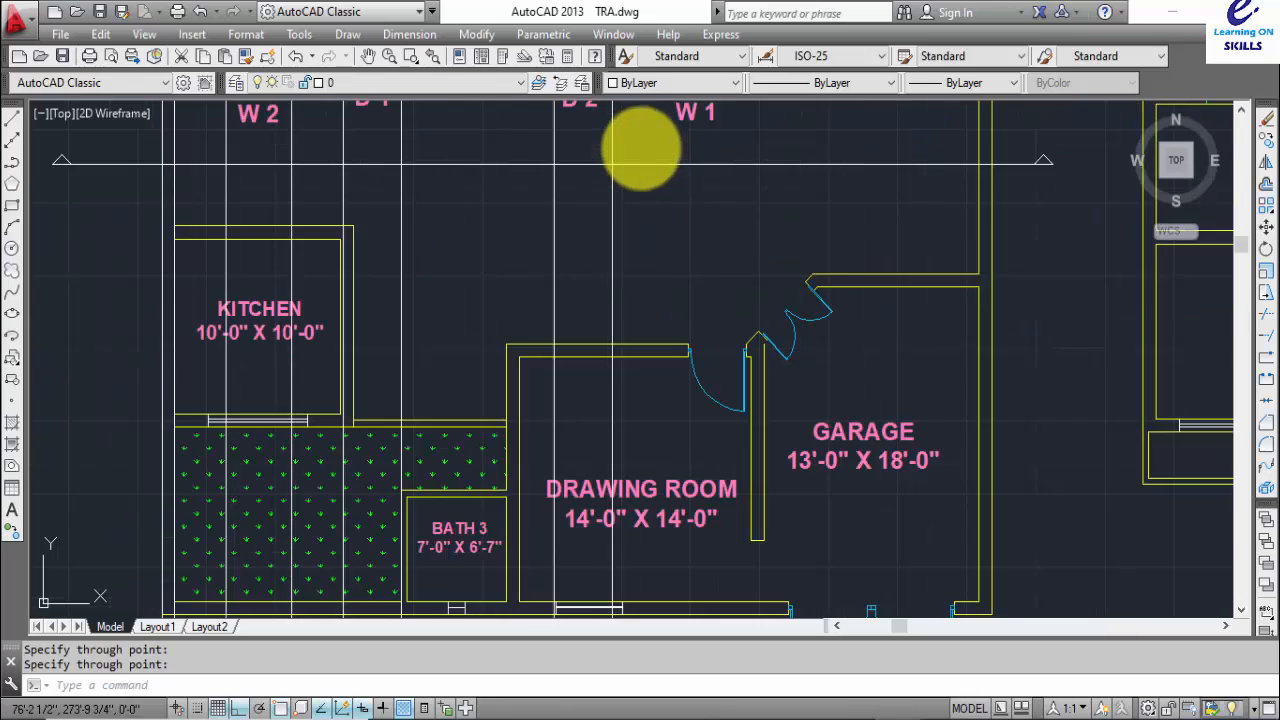
middle_drag(640, 149, 594, 251)
key(Return)
click(590, 218)
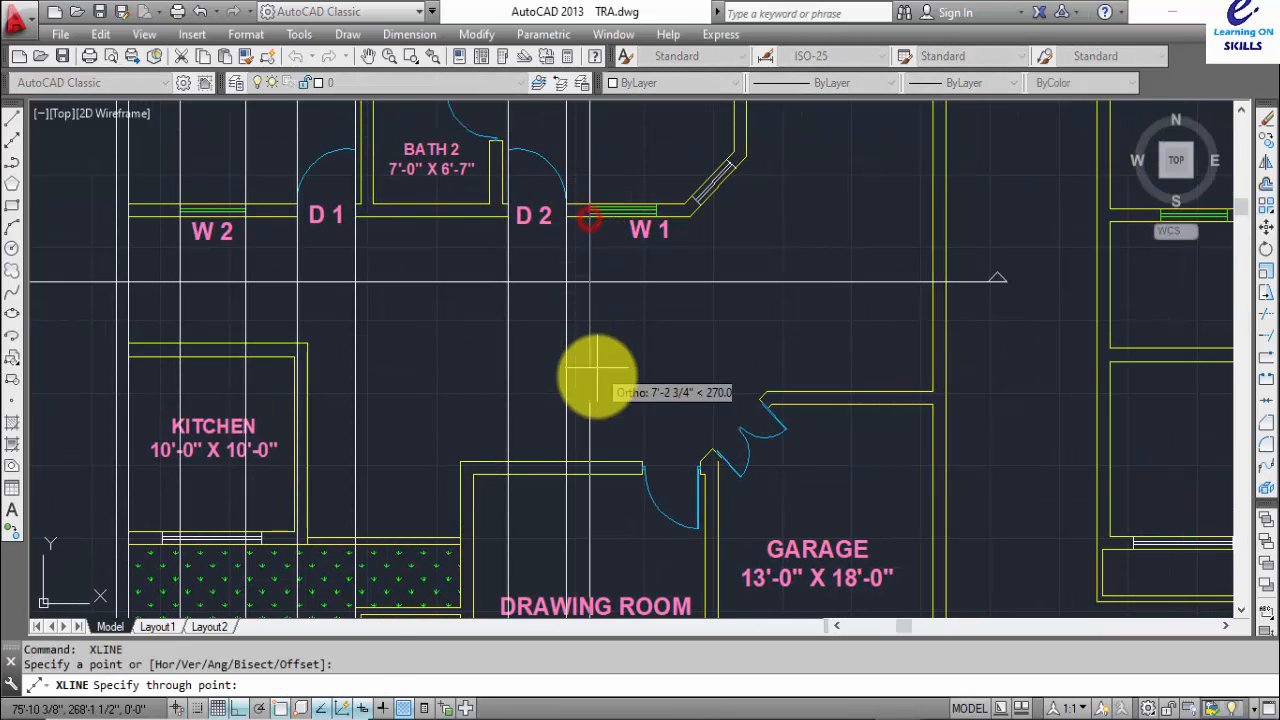
scroll(594, 371, down, 4)
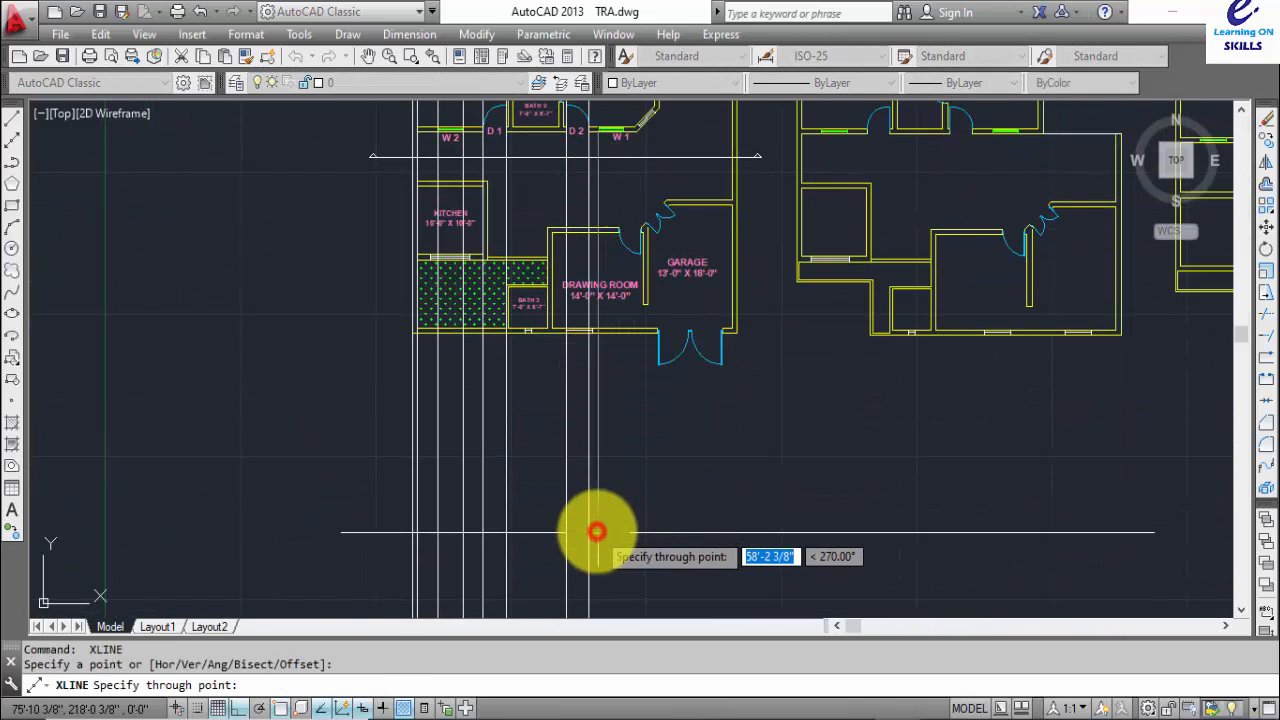
click(596, 531)
key(Return)
- Place a vertical construction line through the right edge of window W1, down through the base line
scroll(625, 152, up, 4)
scroll(571, 286, down, 1)
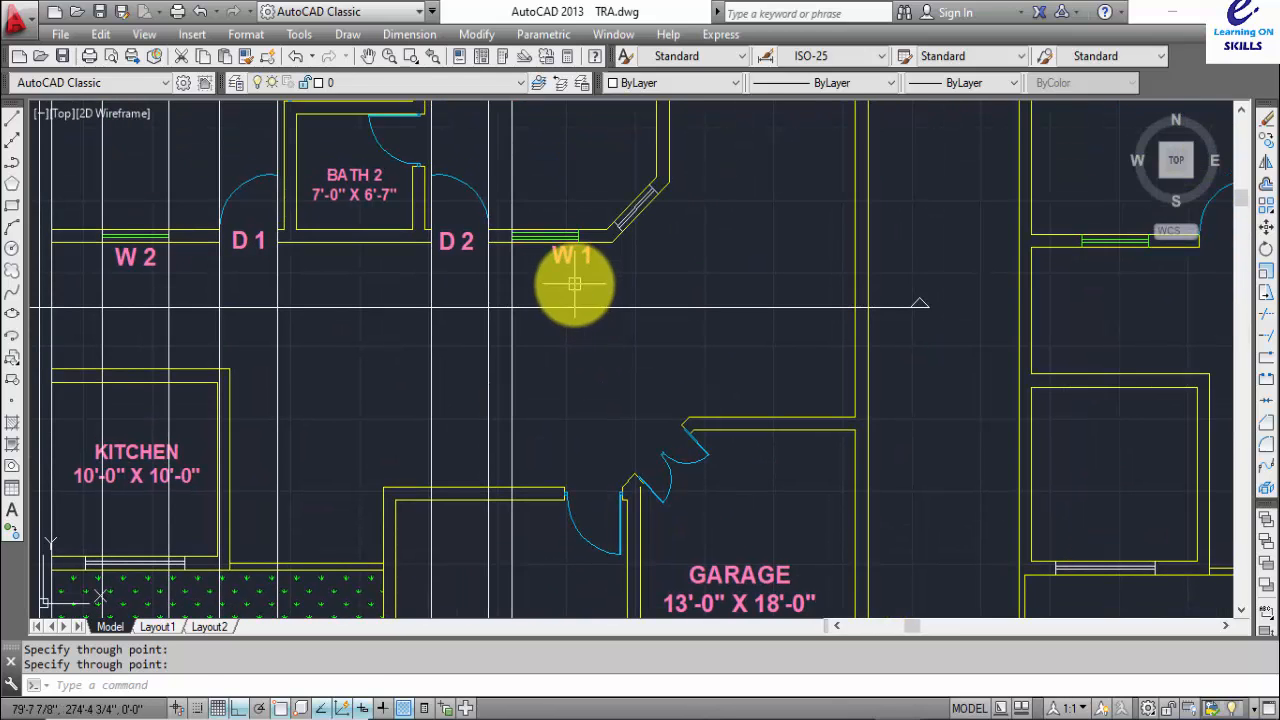
key(Return)
scroll(567, 241, up, 3)
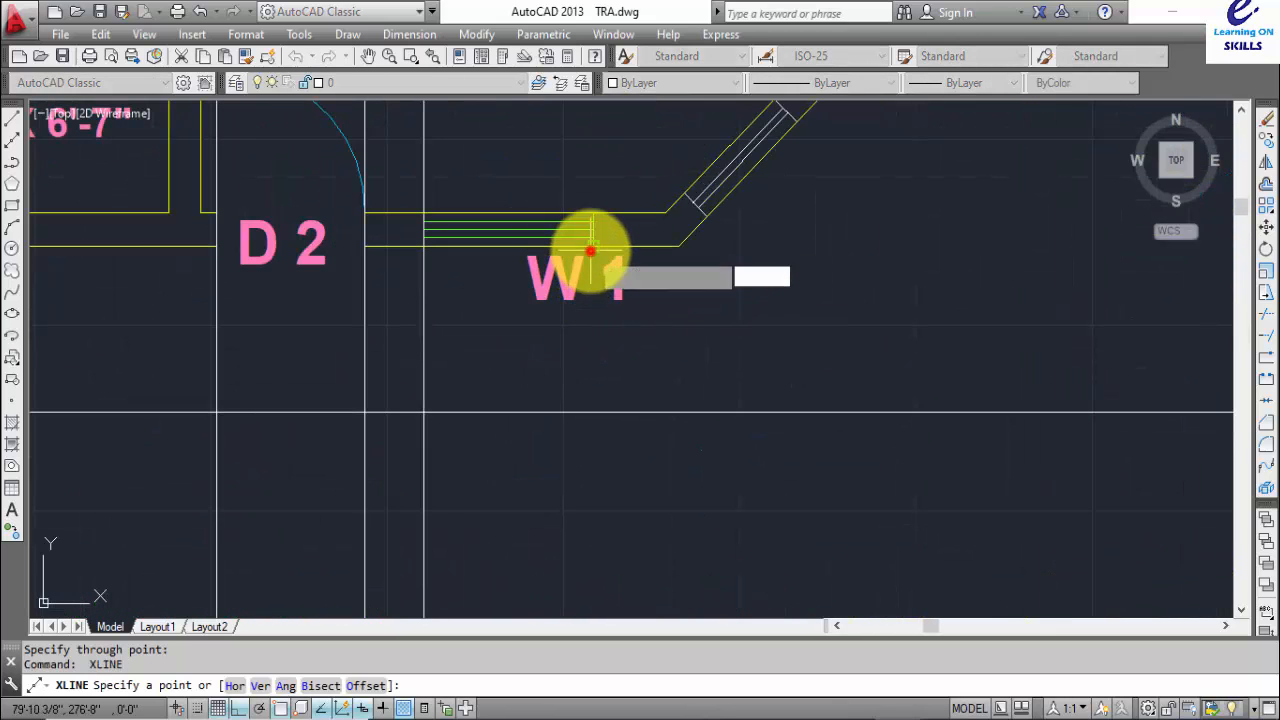
click(590, 250)
scroll(600, 371, down, 3)
scroll(595, 190, down, 1)
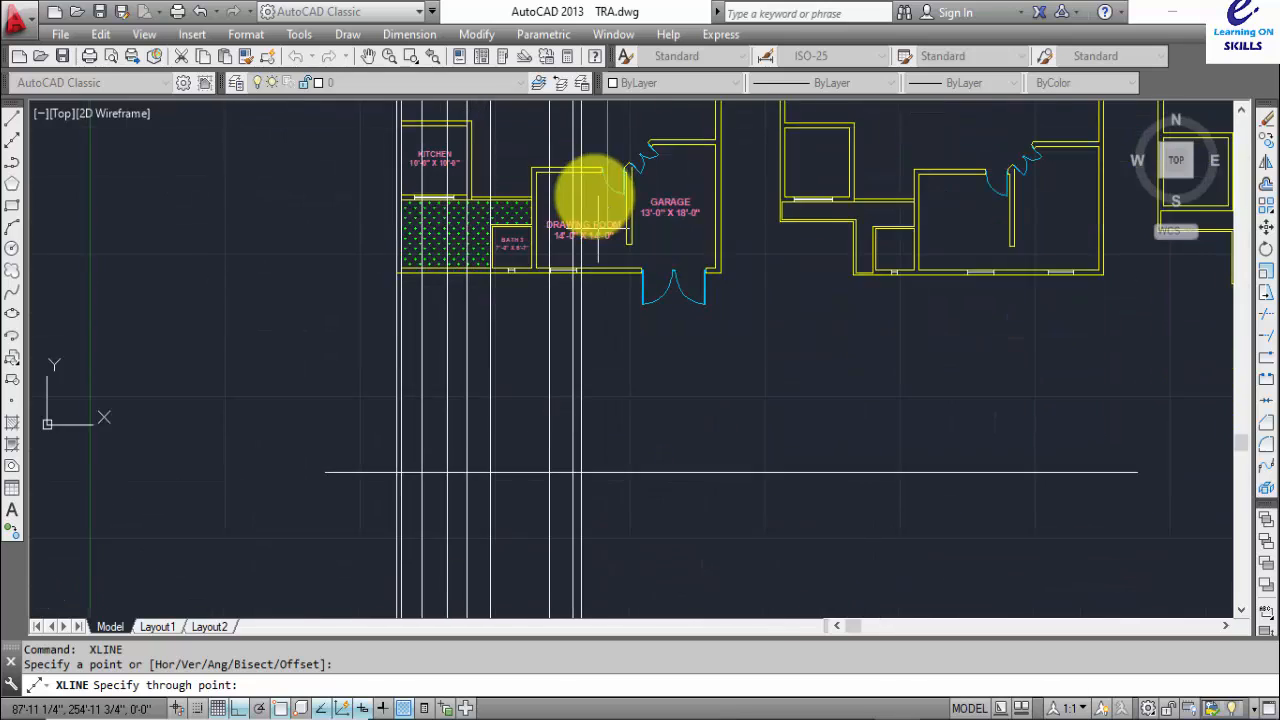
click(600, 451)
key(Return)
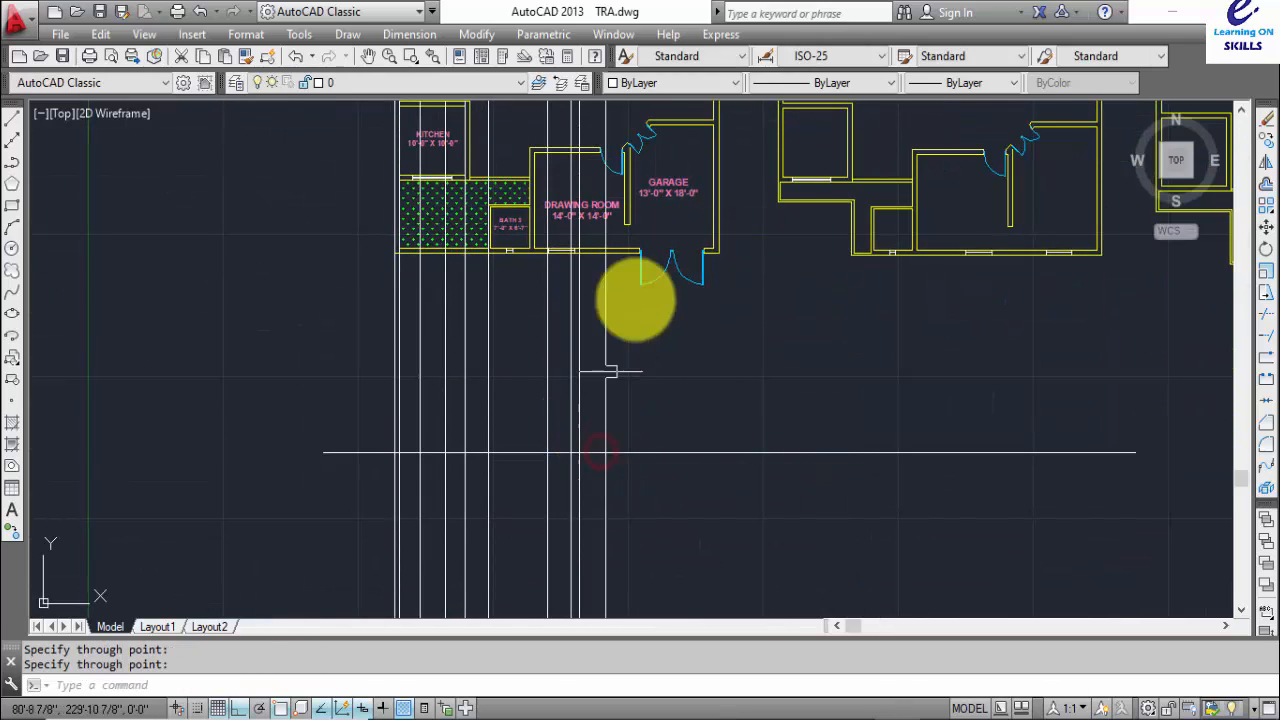
- Project the lower end of the window in the diagonal wall beside W1 down through the base line with a vertical construction line
scroll(630, 350, up, 5)
scroll(536, 246, up, 4)
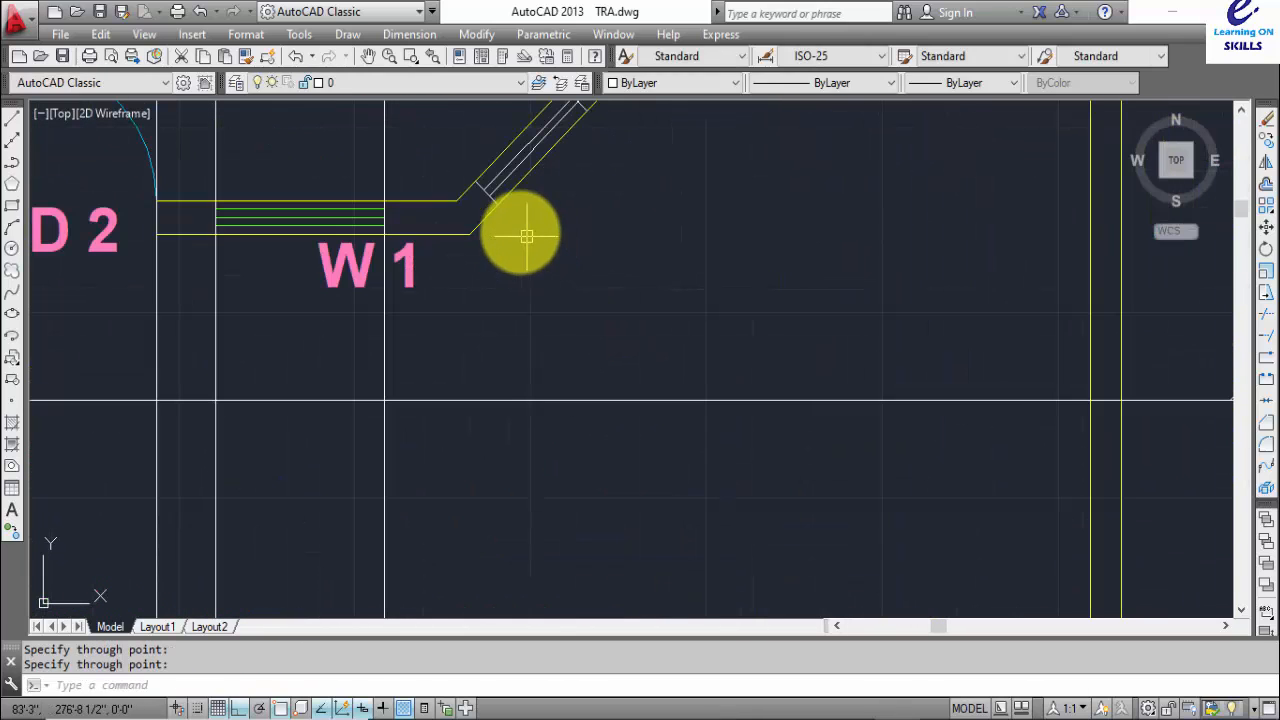
key(Return)
click(493, 207)
scroll(503, 137, down, 5)
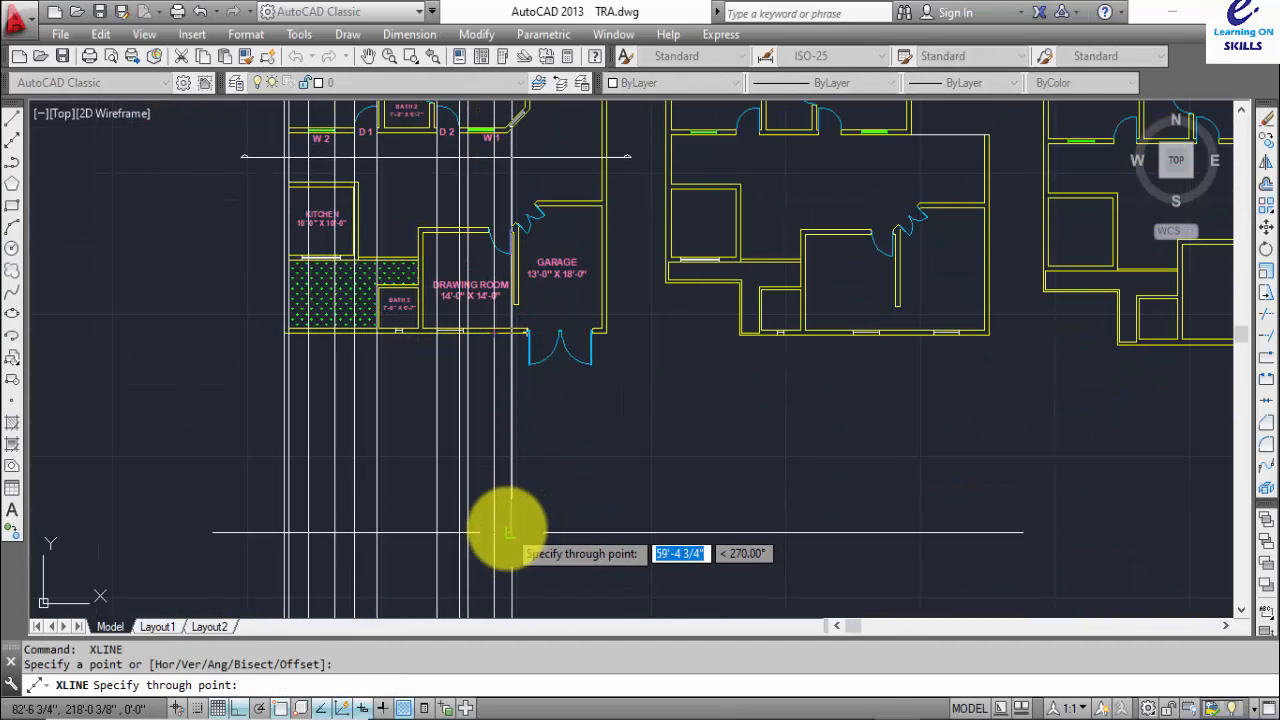
click(510, 528)
key(Return)
- Project the upper end of the diagonal wall's window down through the base line with a vertical construction line
scroll(543, 280, up, 4)
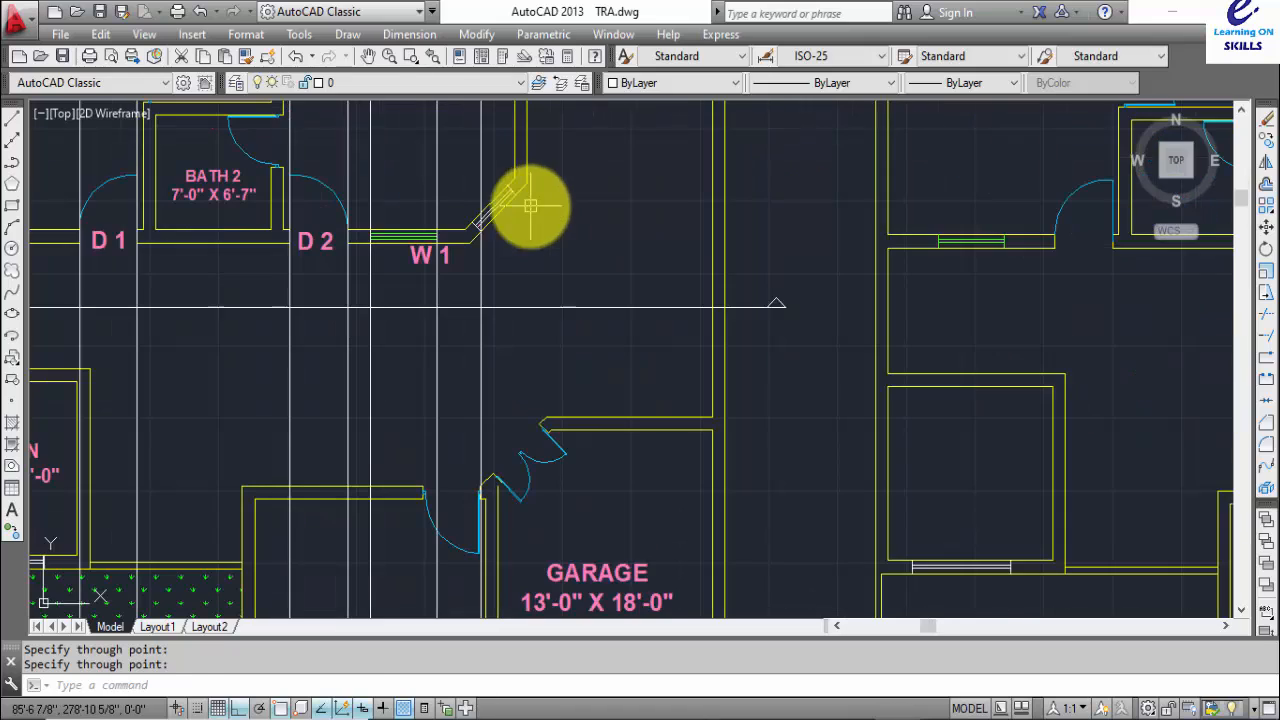
key(Return)
scroll(512, 205, up, 2)
click(515, 192)
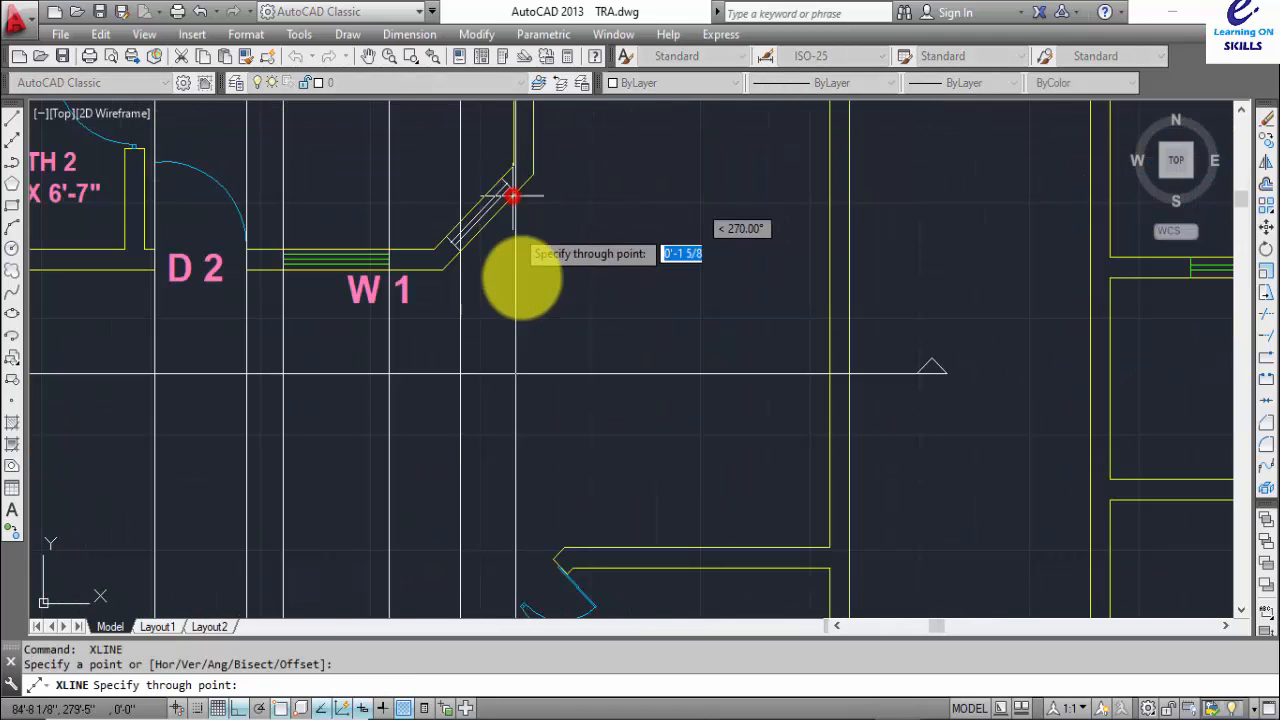
scroll(518, 342, down, 4)
middle_drag(516, 332, 547, 163)
middle_drag(510, 508, 508, 271)
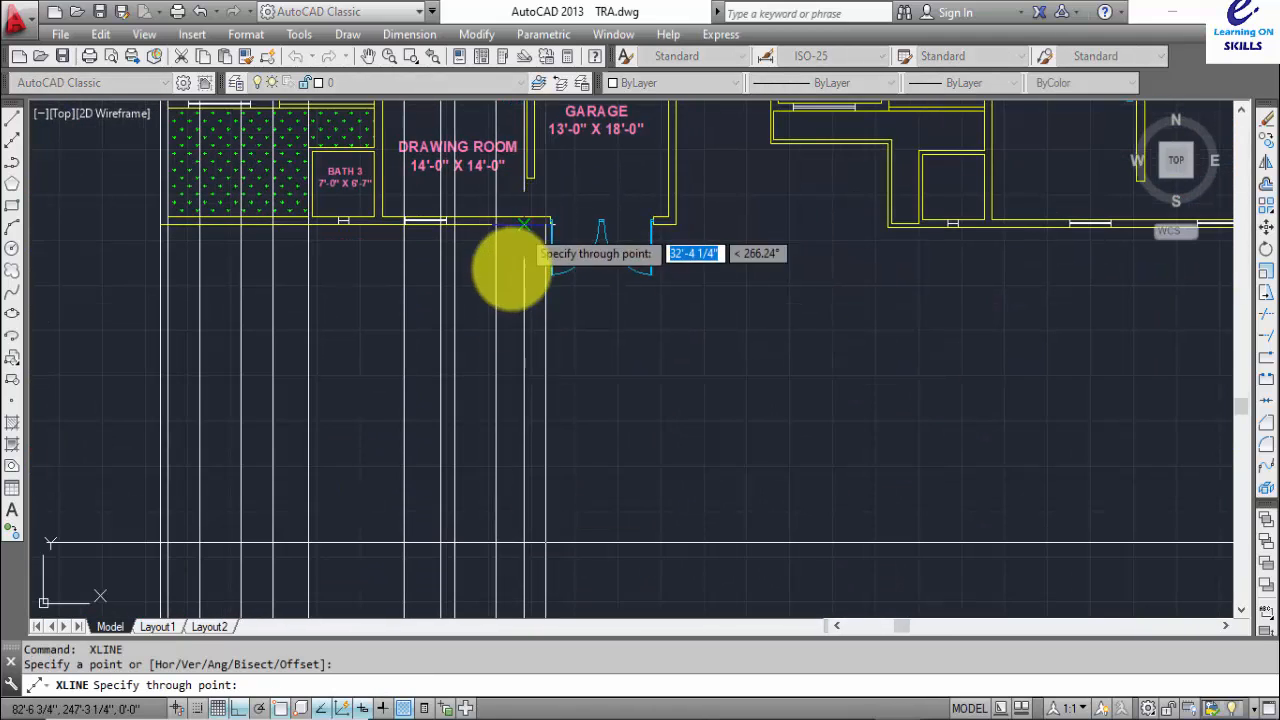
click(547, 540)
key(Return)
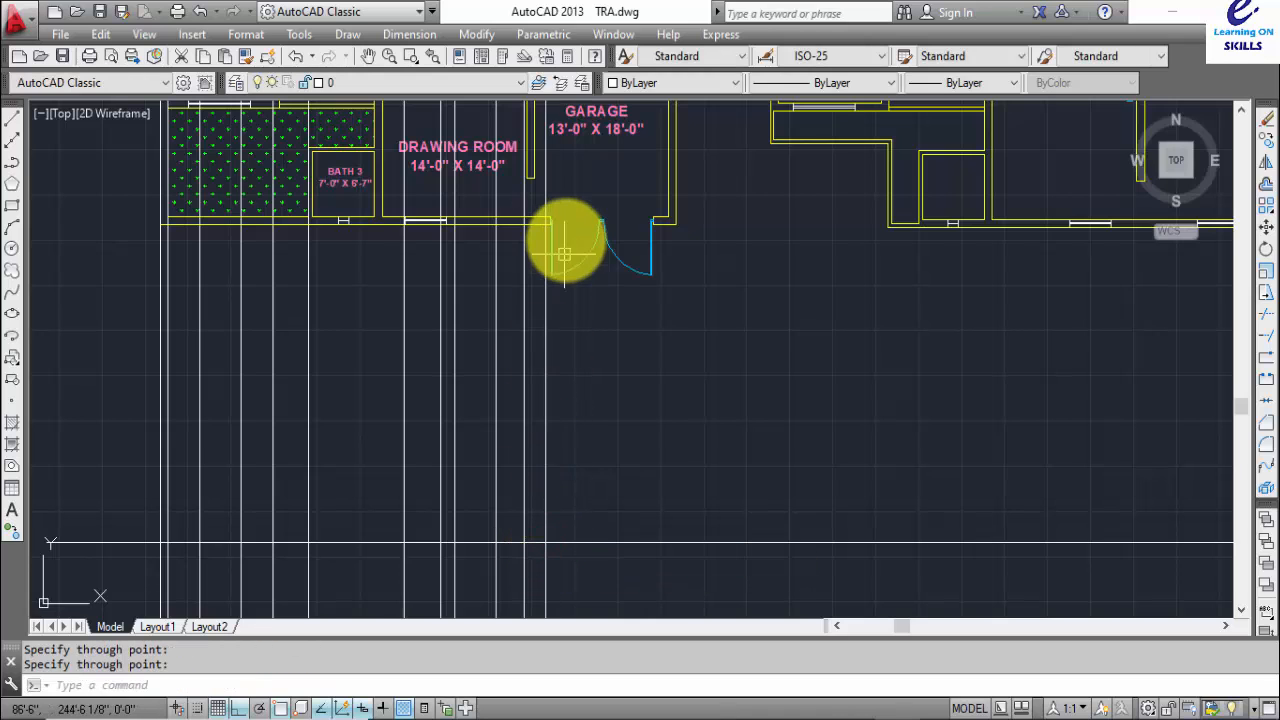
scroll(537, 406, down, 4)
scroll(525, 250, up, 5)
scroll(519, 296, up, 2)
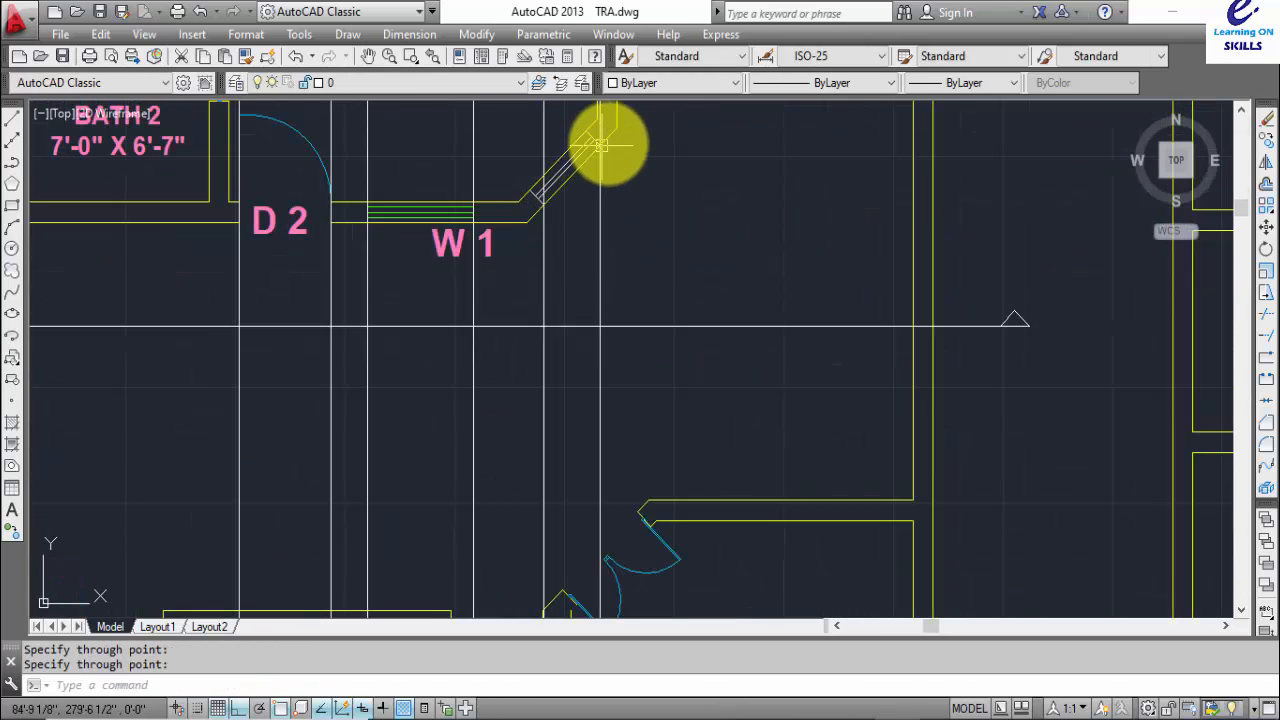
scroll(672, 160, down, 5)
middle_drag(671, 186, 489, 245)
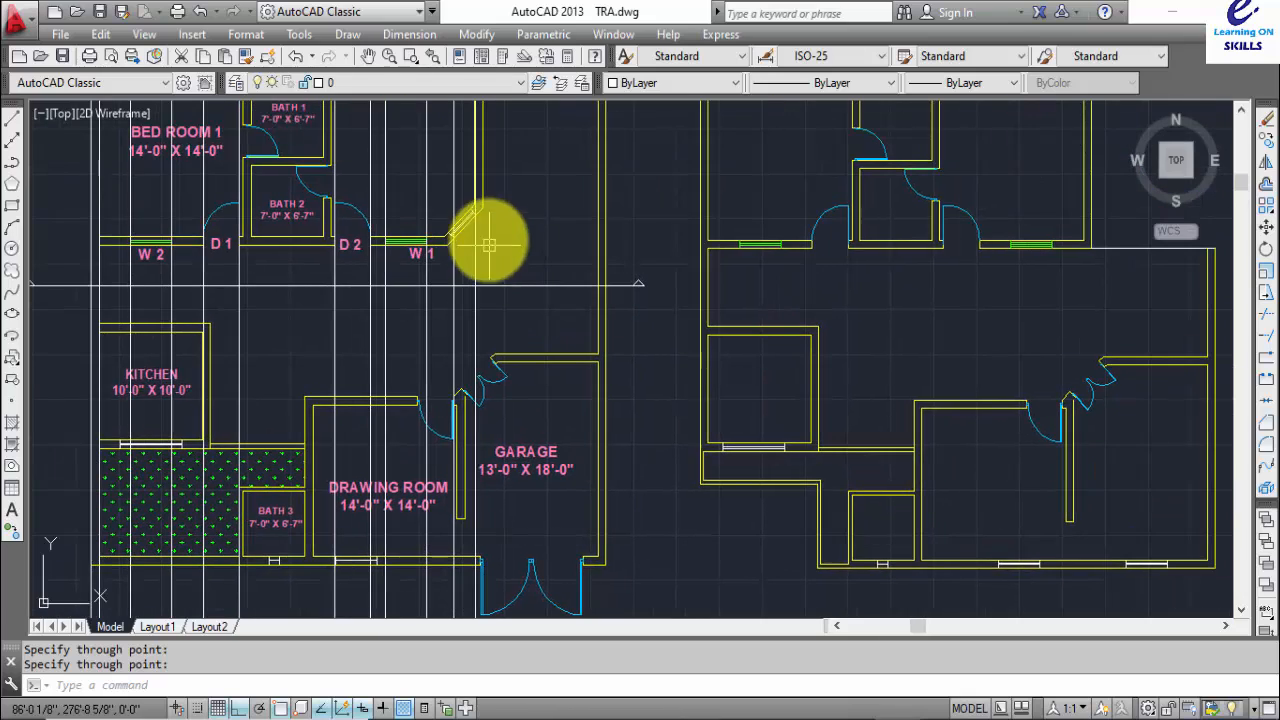
scroll(600, 300, down, 3)
middle_drag(586, 343, 563, 257)
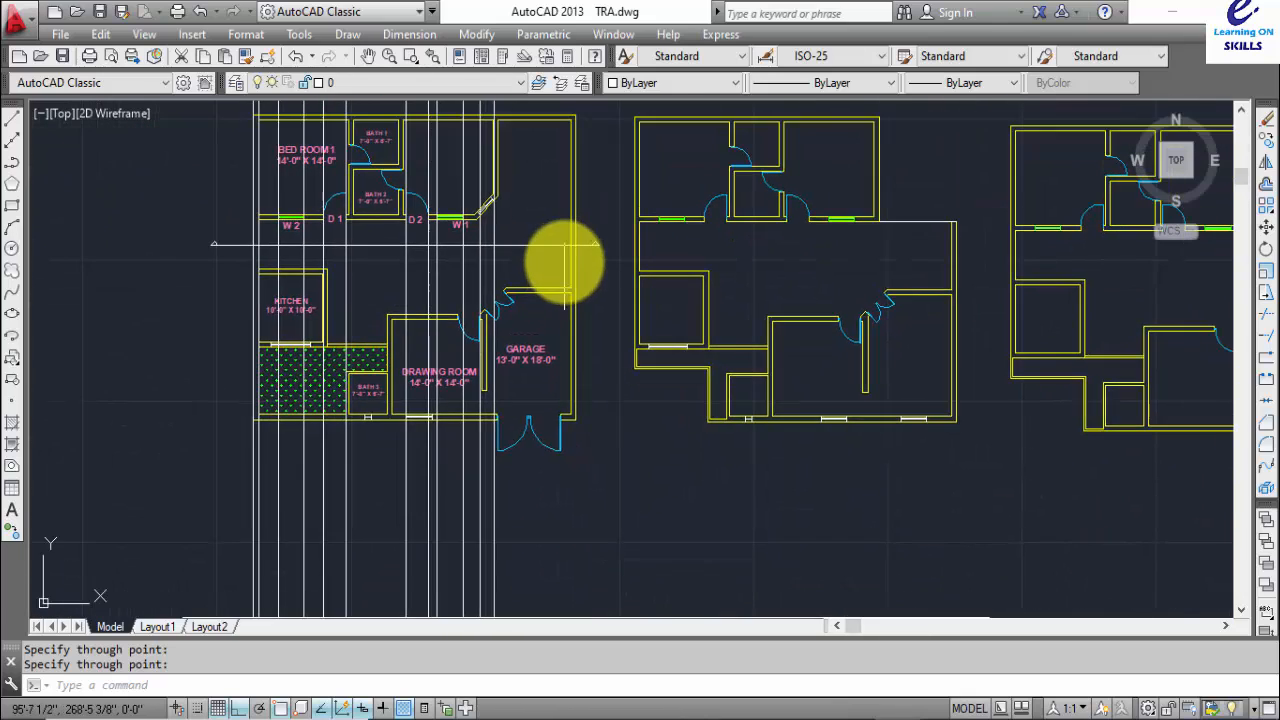
- Place a vertical construction line where the section line meets the garage-side exterior wall's inner face, down through the base line
scroll(570, 265, up, 5)
key(Return)
click(572, 230)
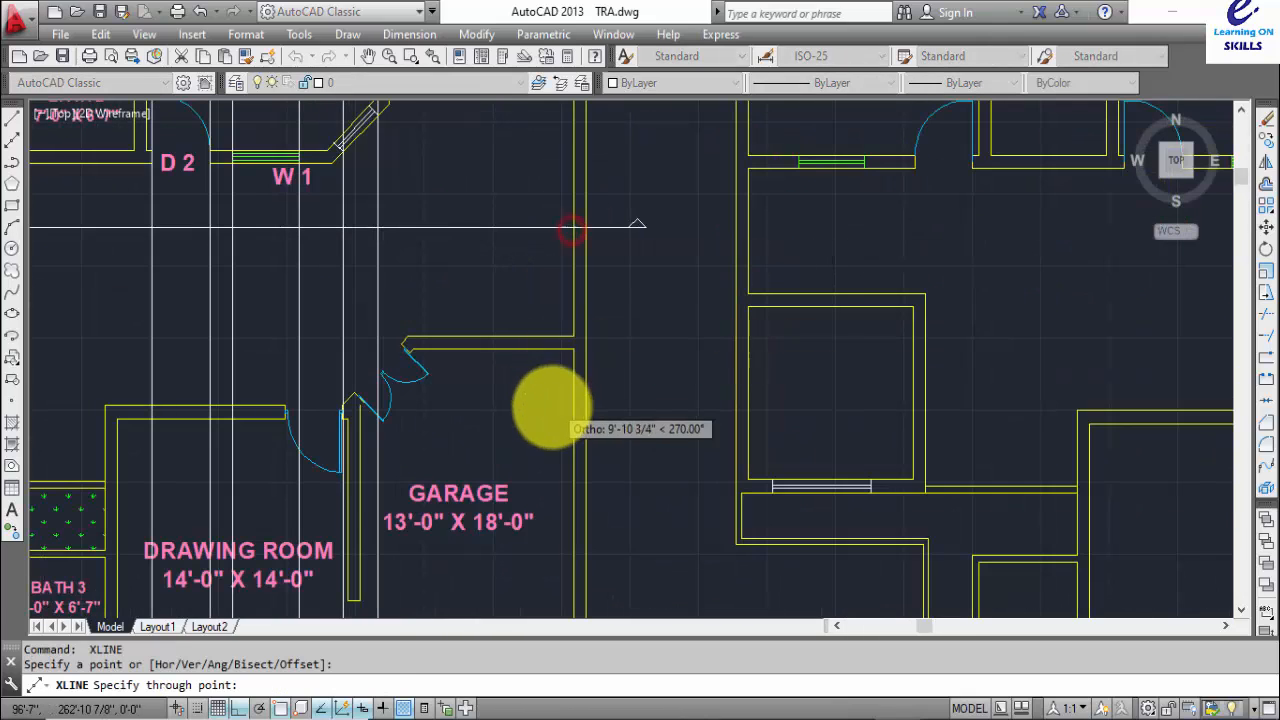
scroll(567, 226, down, 5)
scroll(574, 456, up, 4)
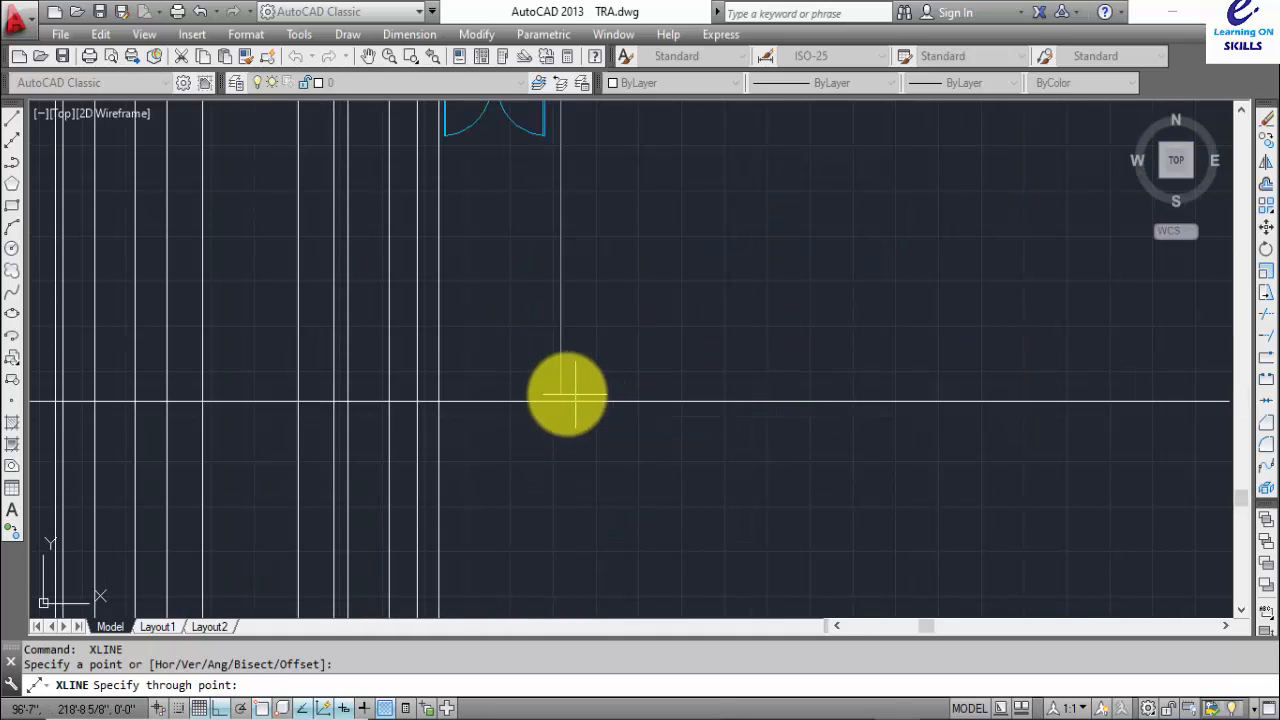
key(Return)
- Place a vertical construction line where the section line meets the garage-side exterior wall's outer face, down through the base line
middle_drag(572, 345, 523, 566)
middle_drag(521, 189, 512, 468)
key(Return)
scroll(505, 303, up, 3)
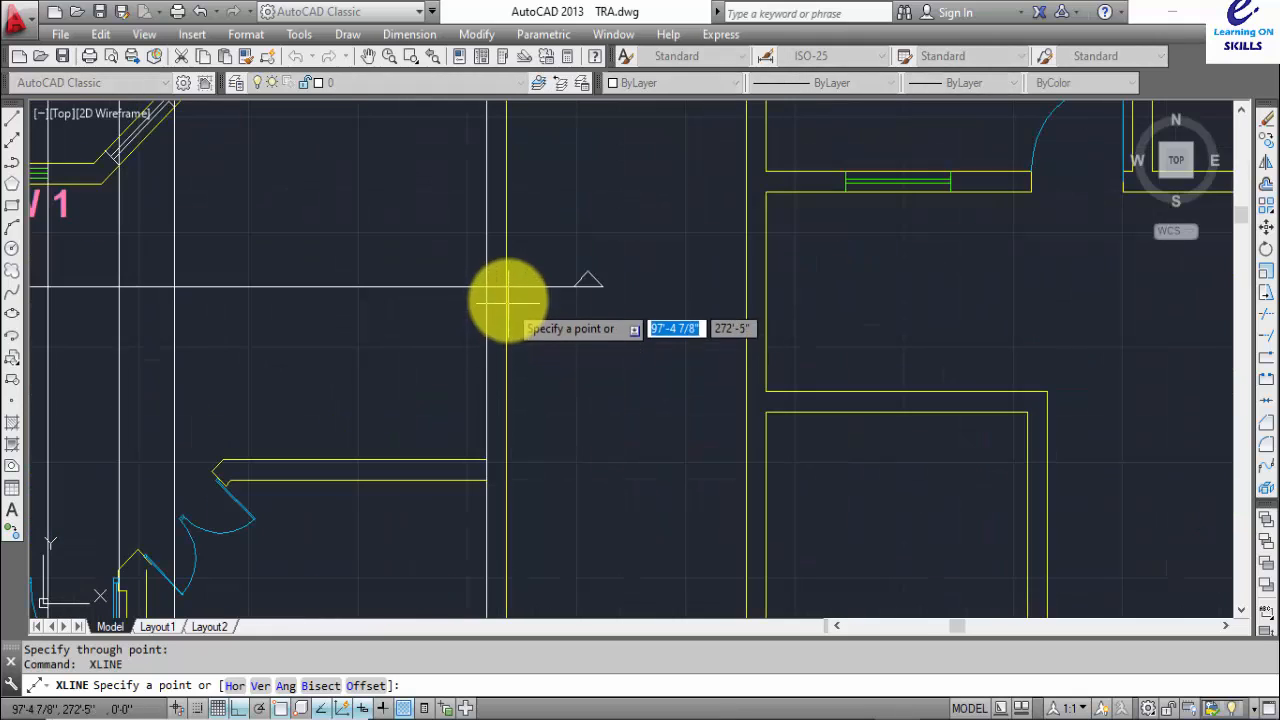
click(506, 287)
scroll(503, 470, down, 4)
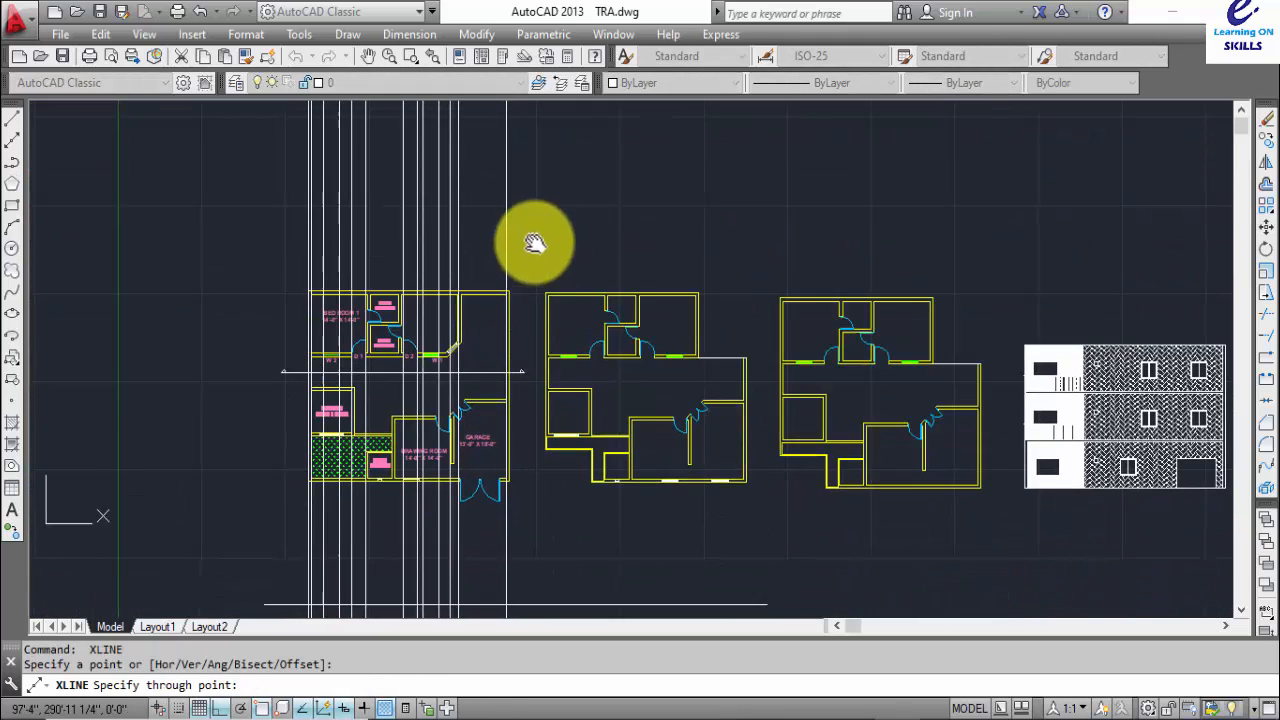
scroll(515, 440, up, 5)
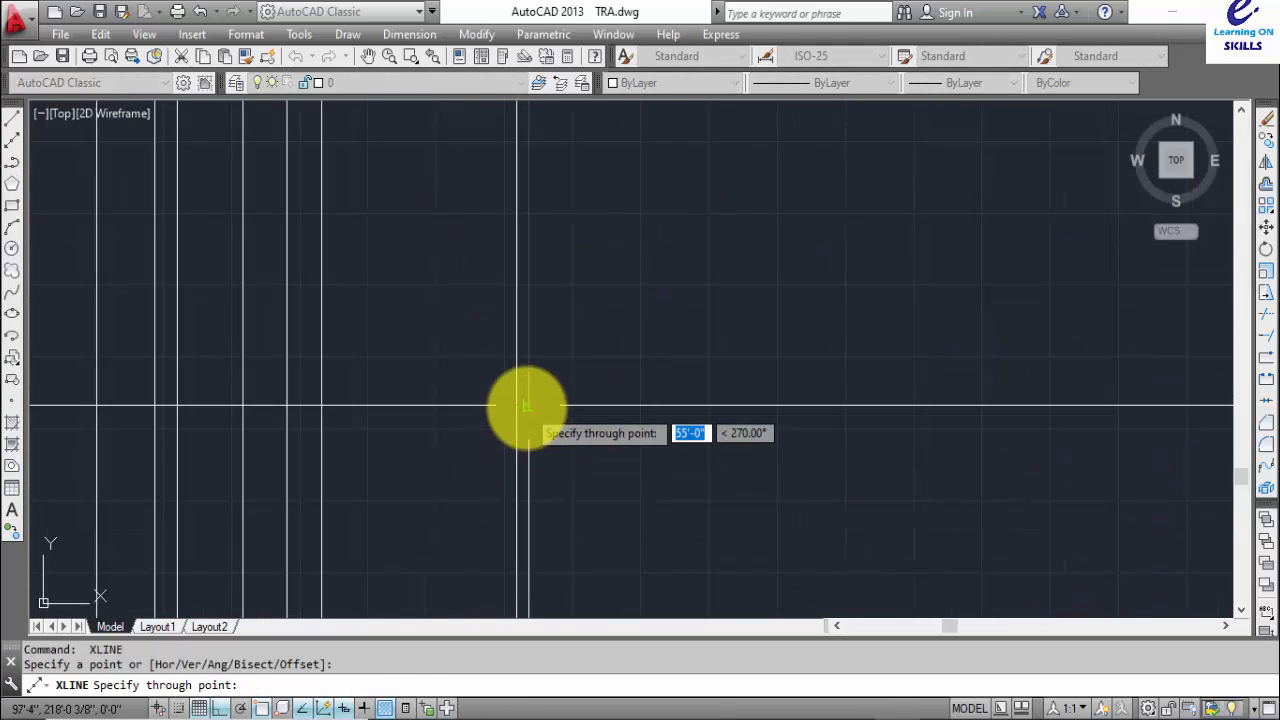
click(528, 404)
key(Return)
- Project the outer corner at the upper end of the diagonal wall beside W1 down through the base line with a vertical construction line
scroll(514, 400, down, 4)
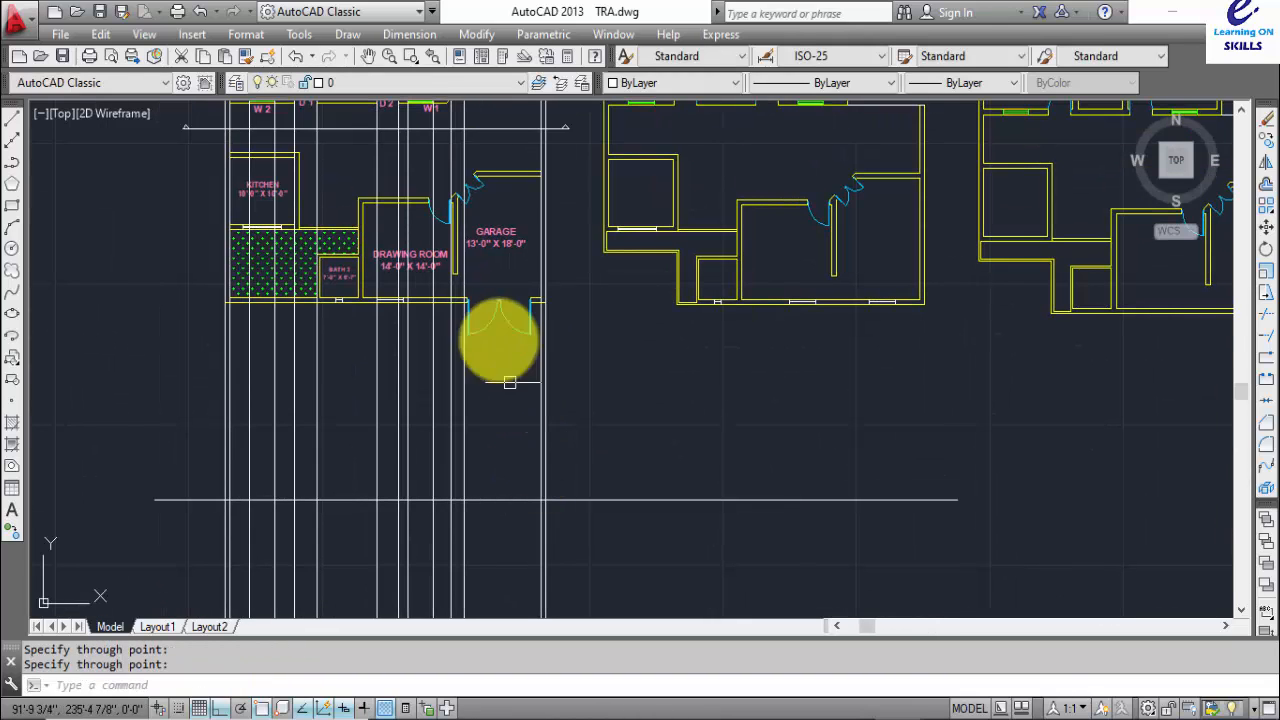
scroll(467, 256, up, 2)
scroll(471, 251, down, 1)
middle_drag(484, 287, 494, 409)
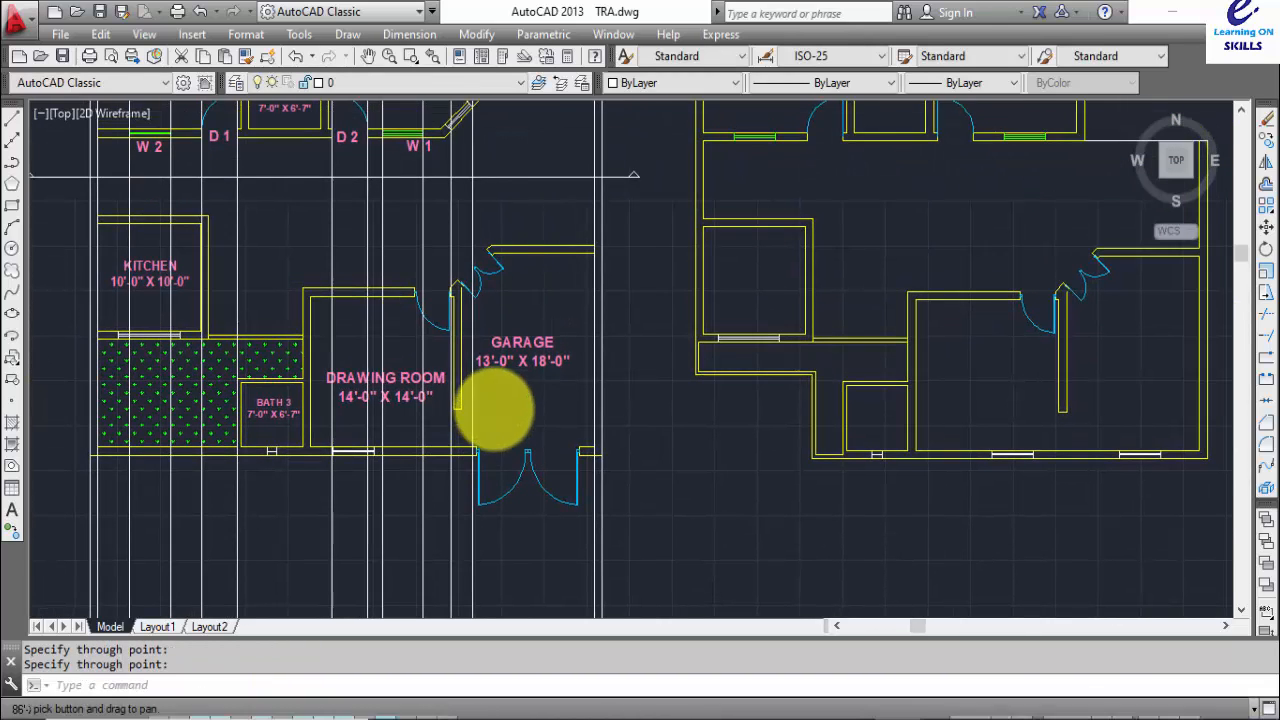
middle_drag(508, 252, 500, 214)
scroll(527, 348, up, 4)
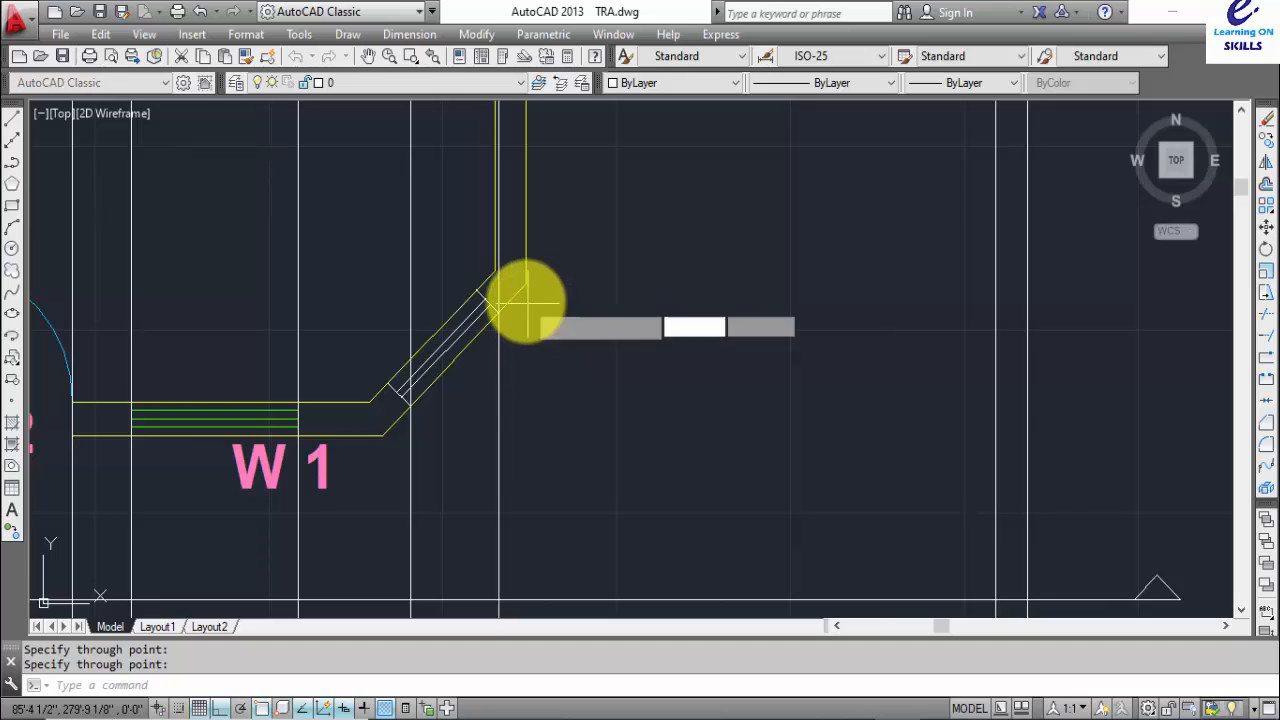
key(Return)
scroll(527, 300, up, 3)
click(530, 268)
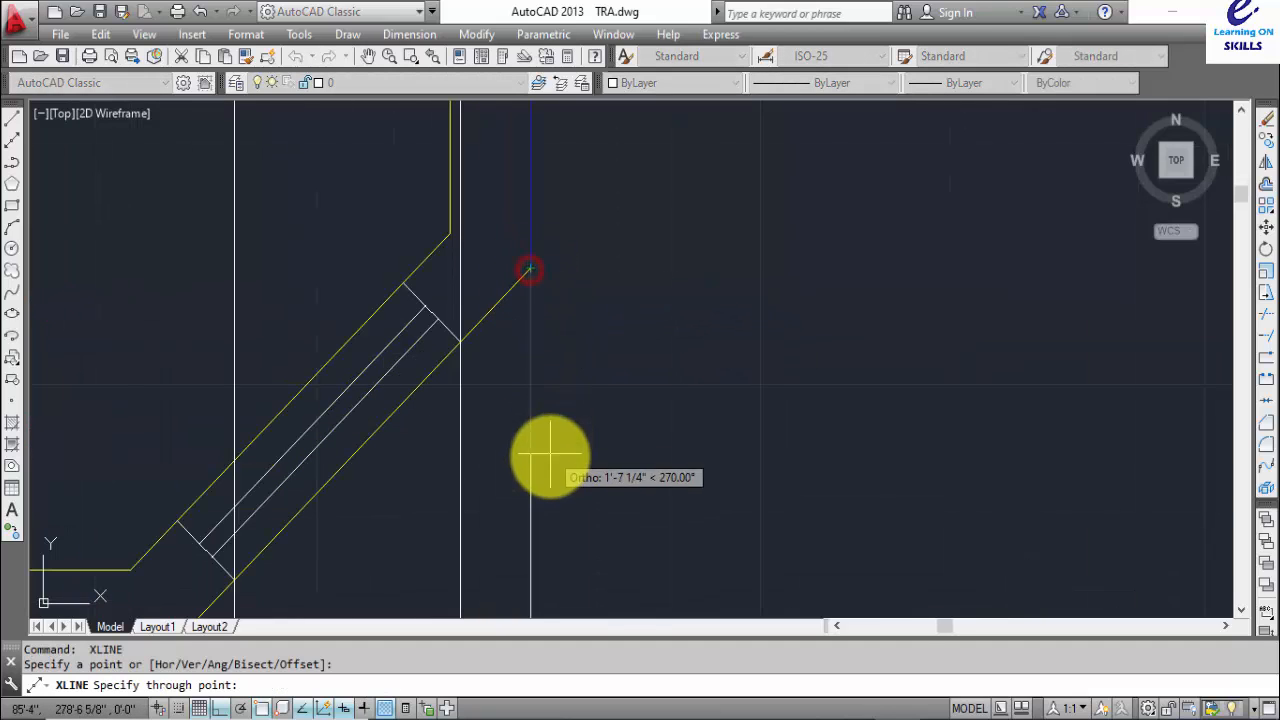
scroll(549, 451, down, 4)
scroll(557, 486, down, 2)
middle_drag(557, 486, 563, 243)
middle_drag(548, 558, 543, 300)
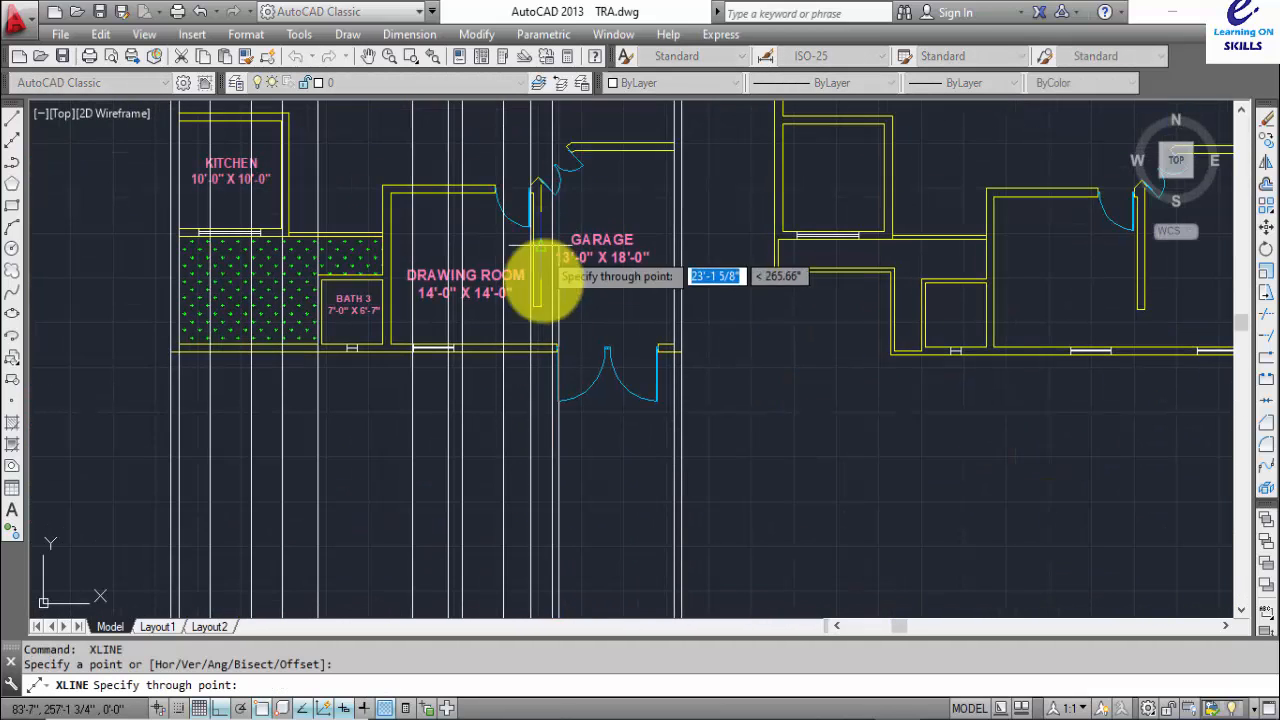
middle_drag(580, 537, 568, 270)
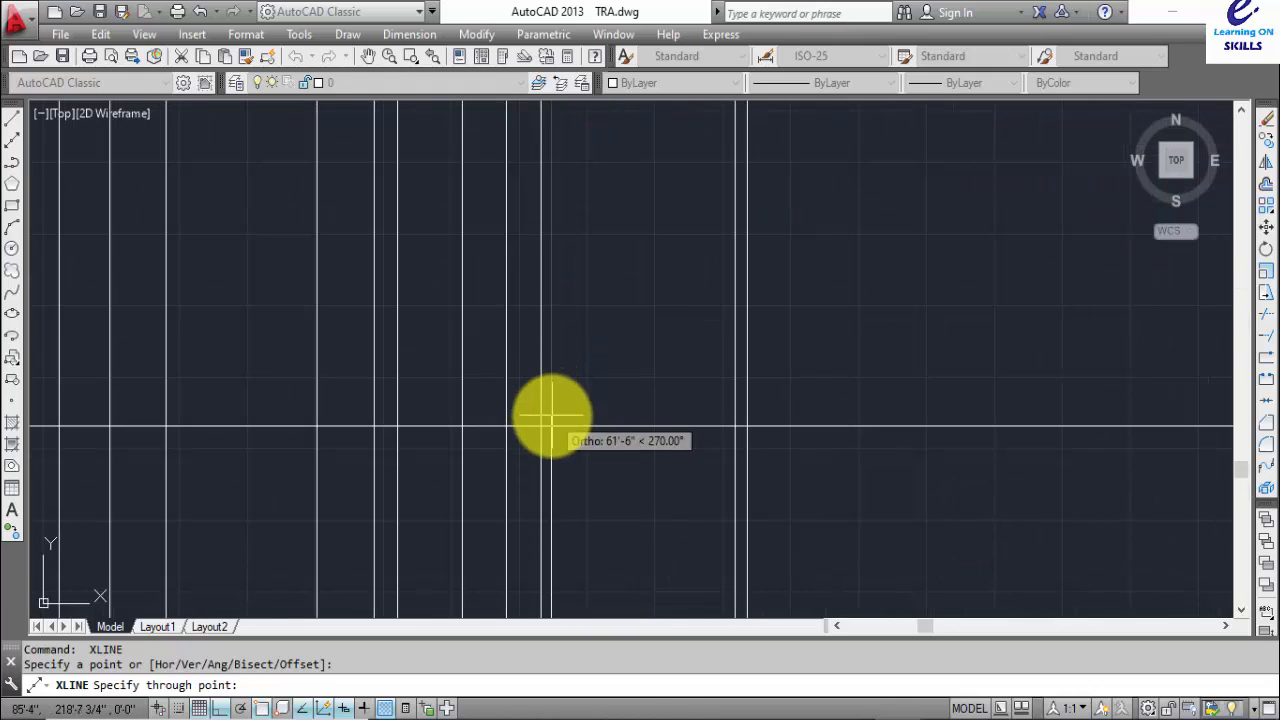
click(549, 420)
key(Return)
- Trim off all the vertical construction lines below the base line
scroll(930, 470, down, 2)
middle_drag(930, 470, 867, 377)
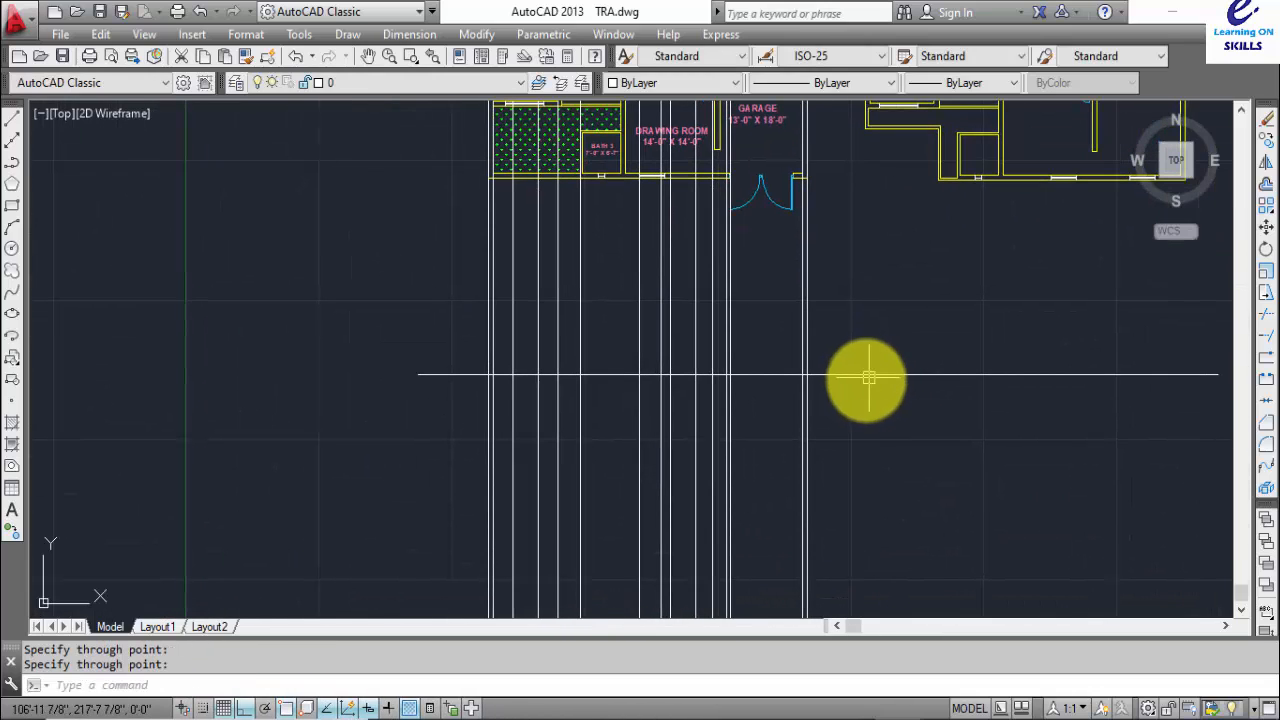
text(tr)
key(Return)
key(Return)
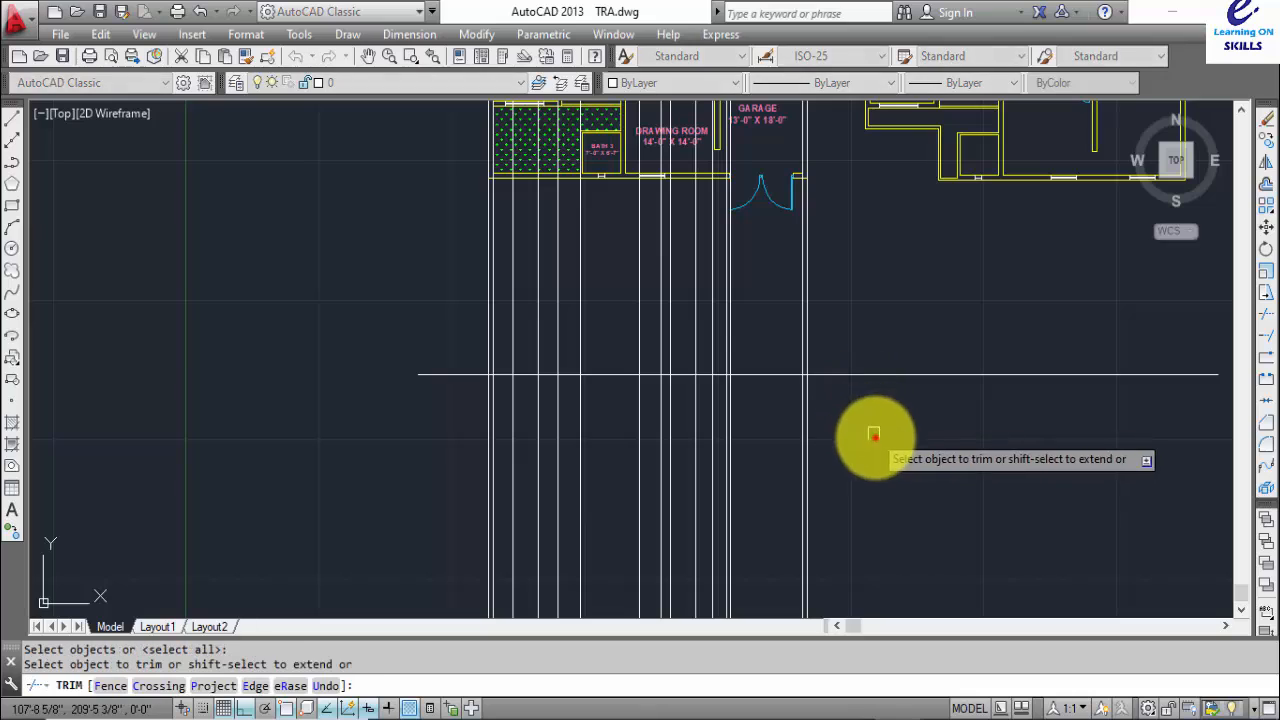
click(868, 435)
click(450, 540)
key(Escape)
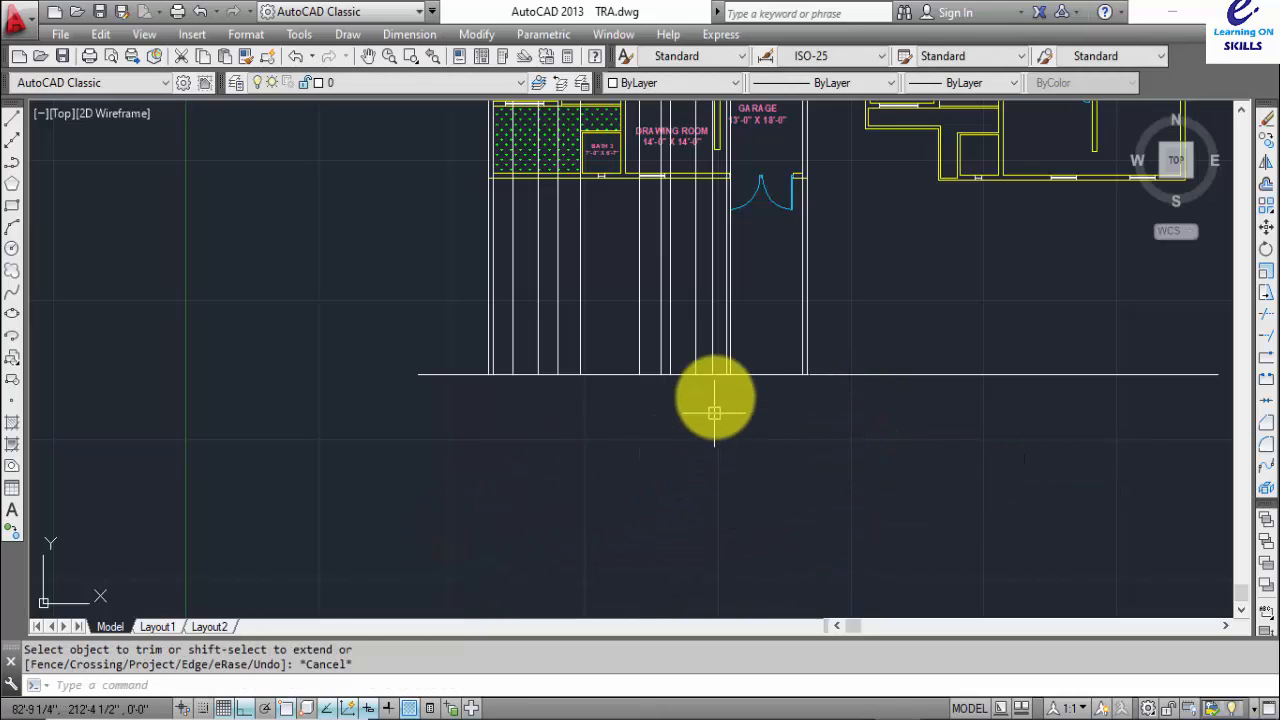
- Offset the base line 11' upward to mark the storey height
text(o)
key(Return)
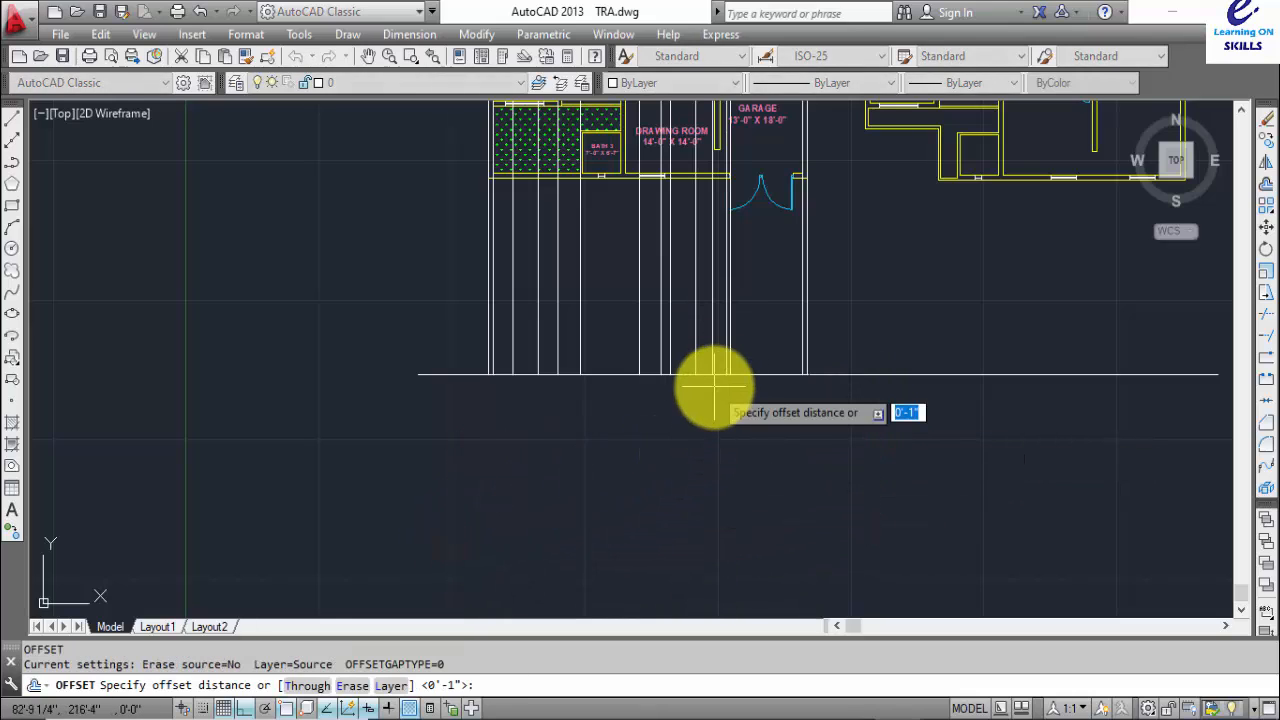
text(7)
key(BackSpace)
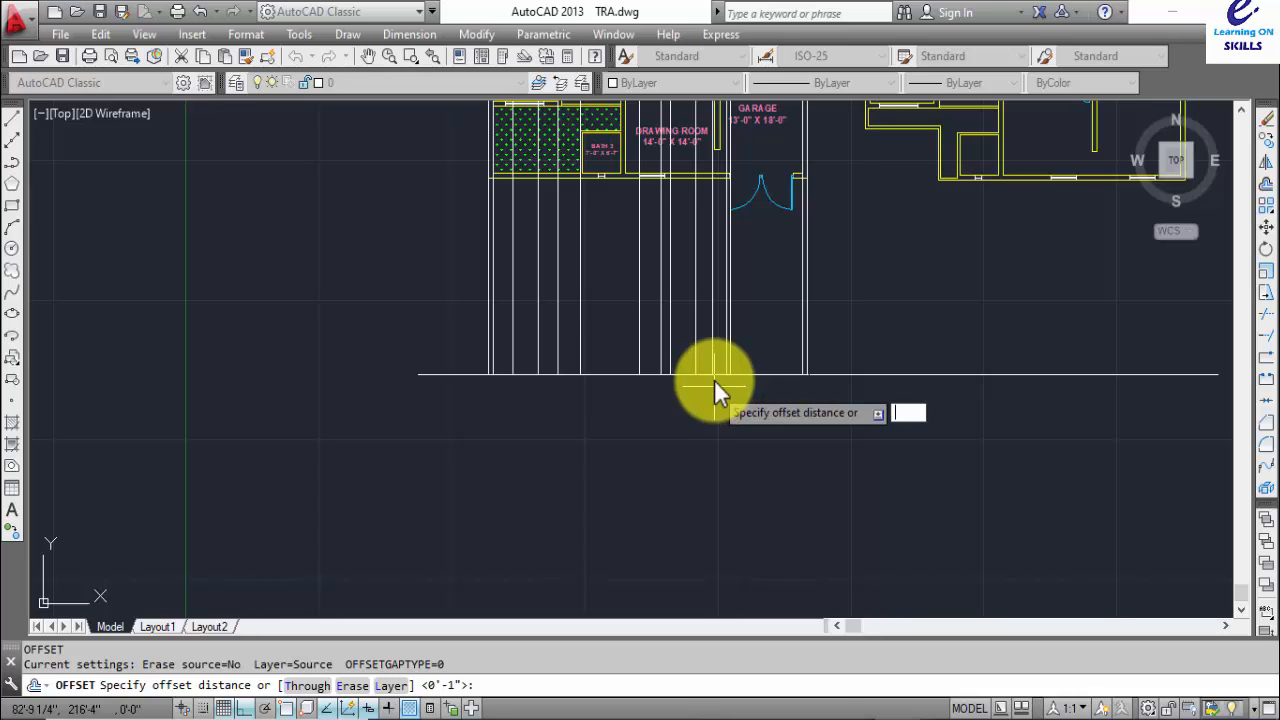
text(11')
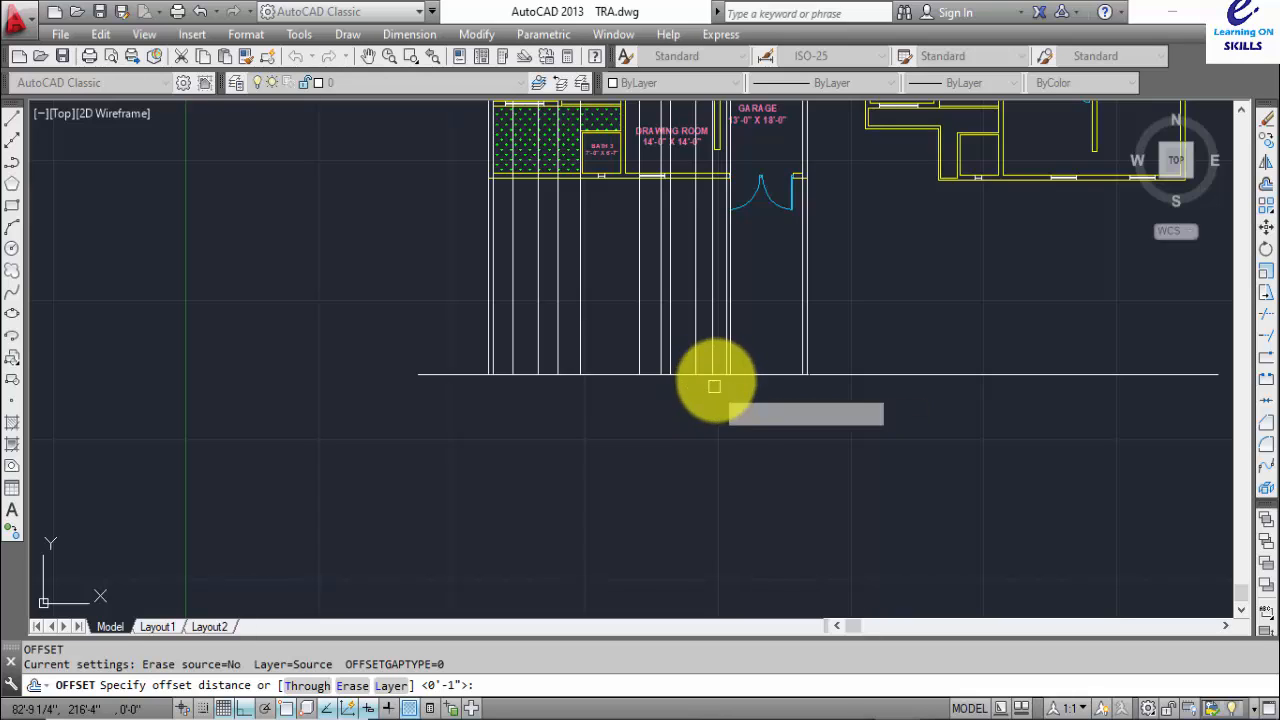
key(Return)
key(Escape)
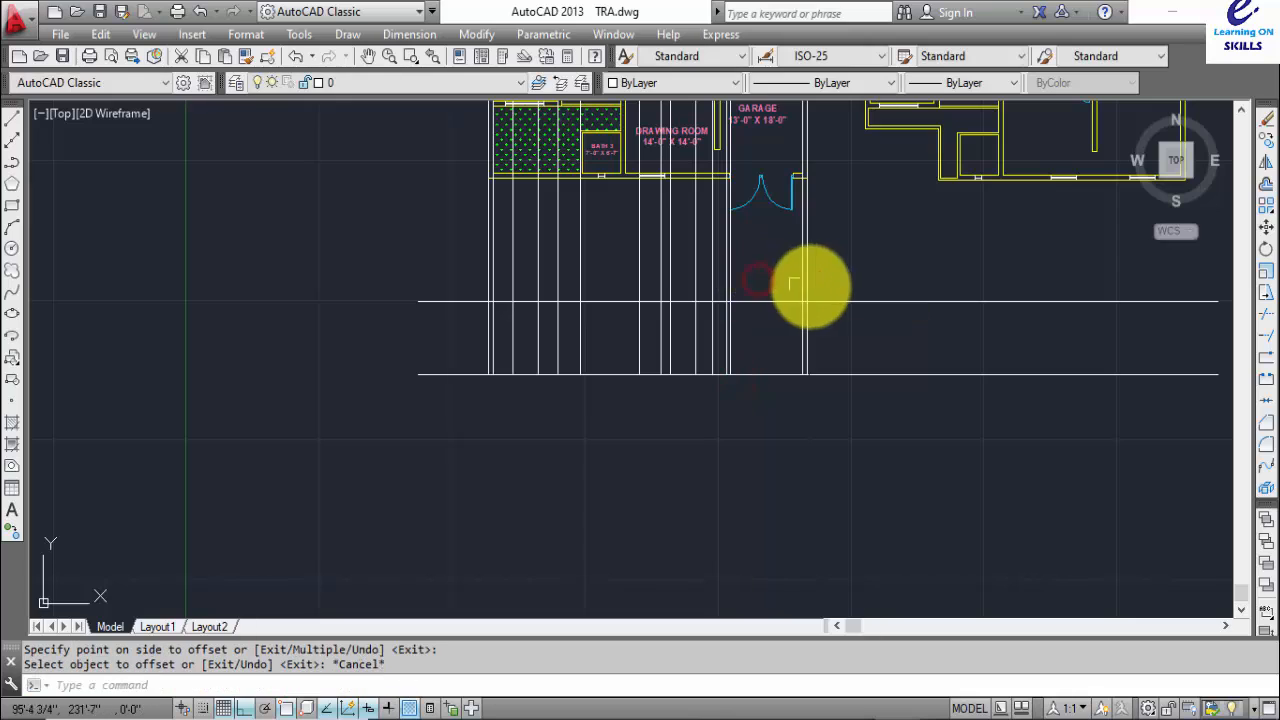
- Trim away the vertical projection lines between the upper section line and the floor plan
text(tr)
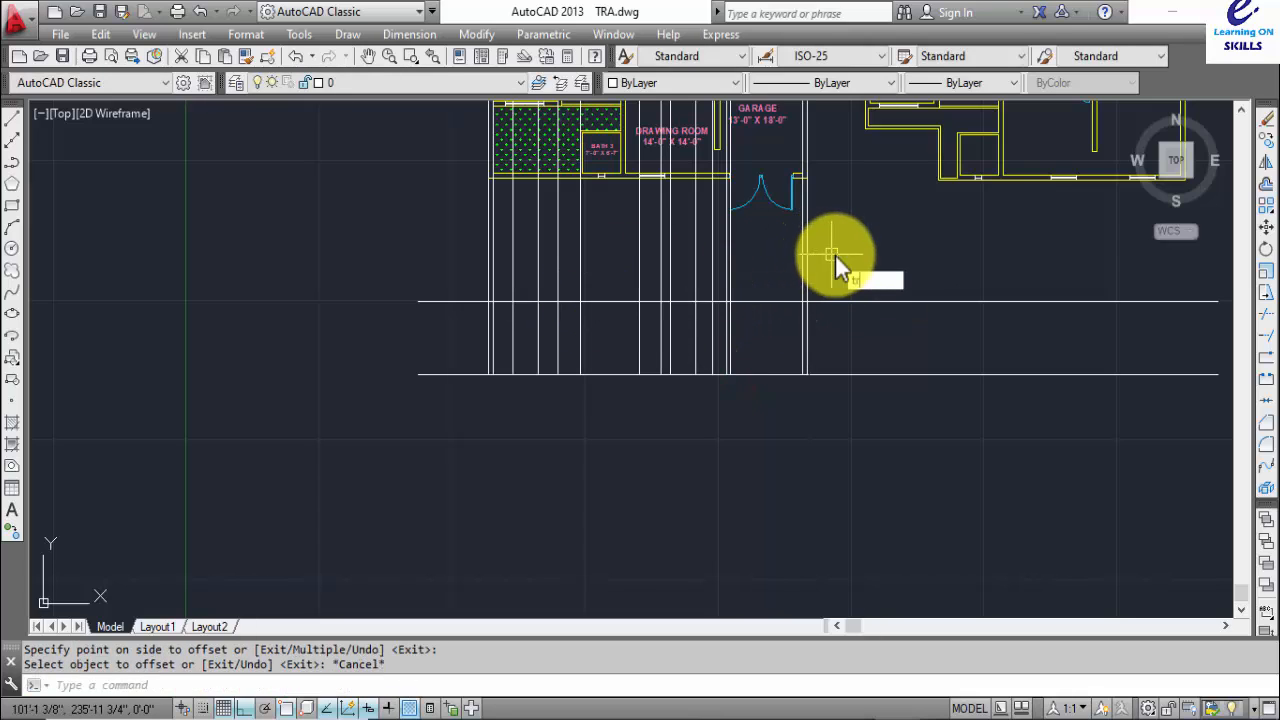
key(Return)
key(Return)
click(857, 226)
click(466, 262)
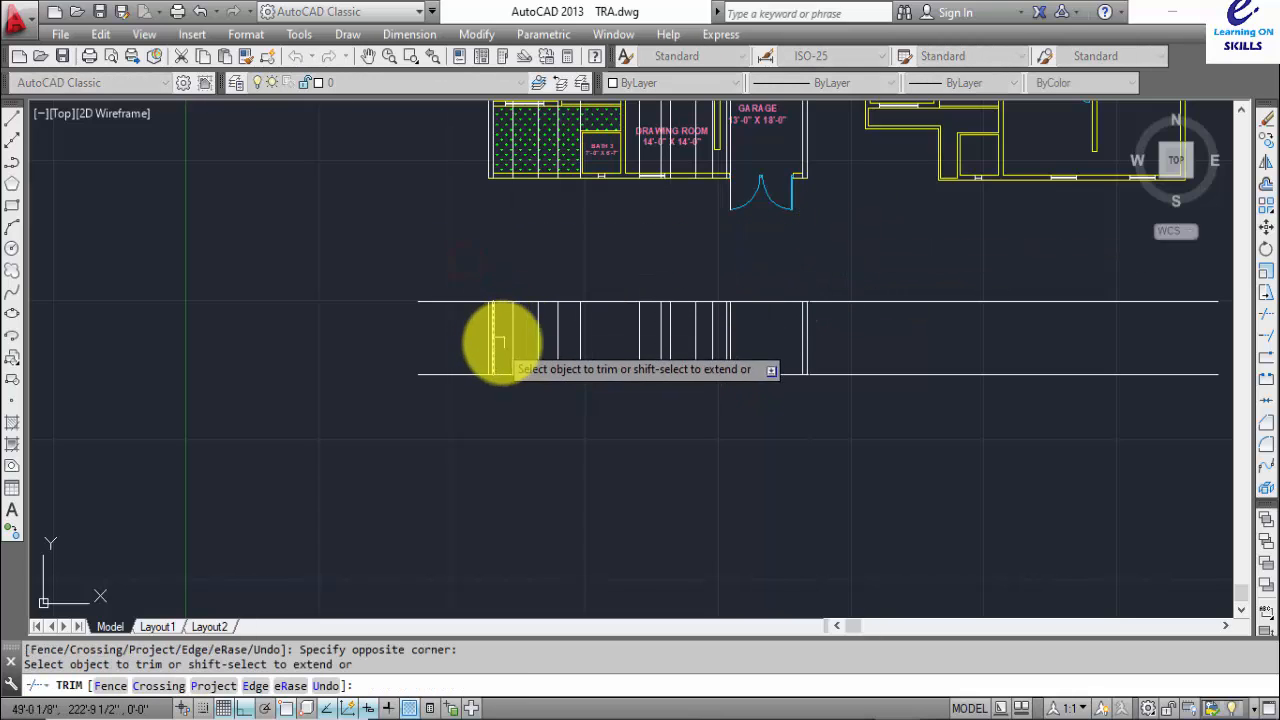
middle_drag(534, 344, 519, 526)
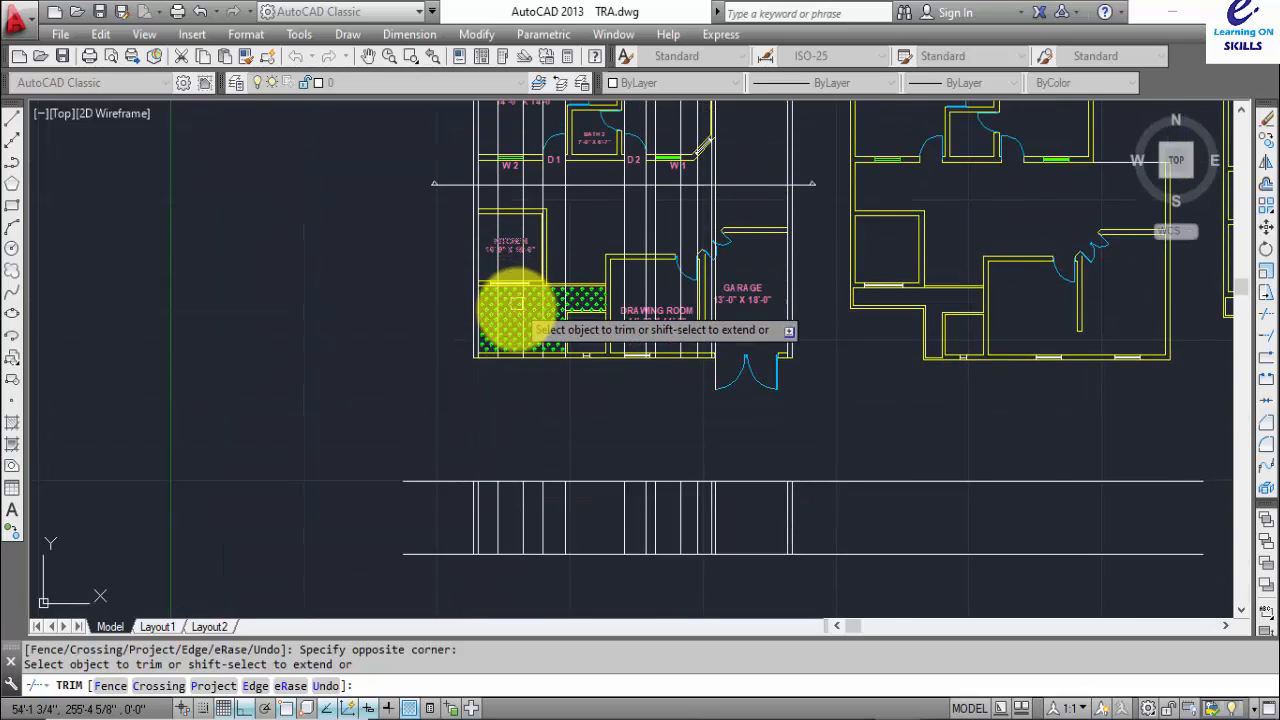
mouse_move(514, 300)
middle_down()
mouse_move(523, 429)
mouse_move(523, 340)
middle_up()
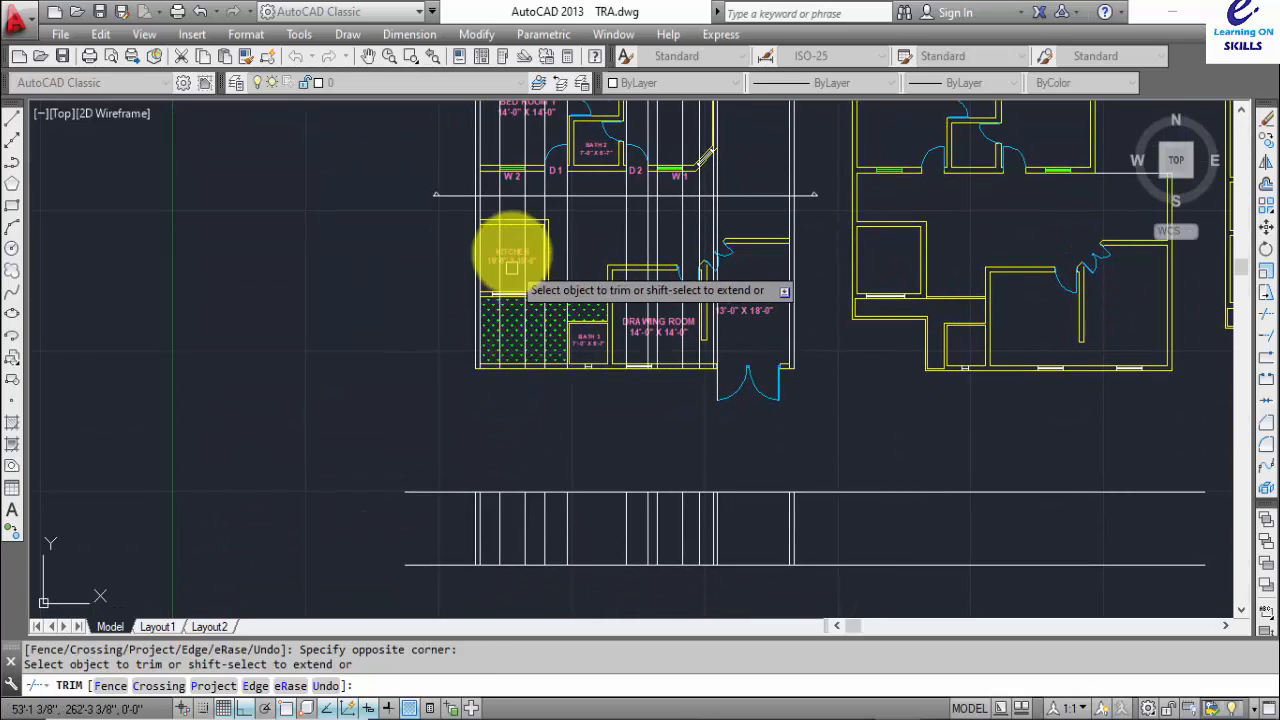
key(Escape)
- Offset the base line 7' upward to mark the head height of the doors and windows
text(o)
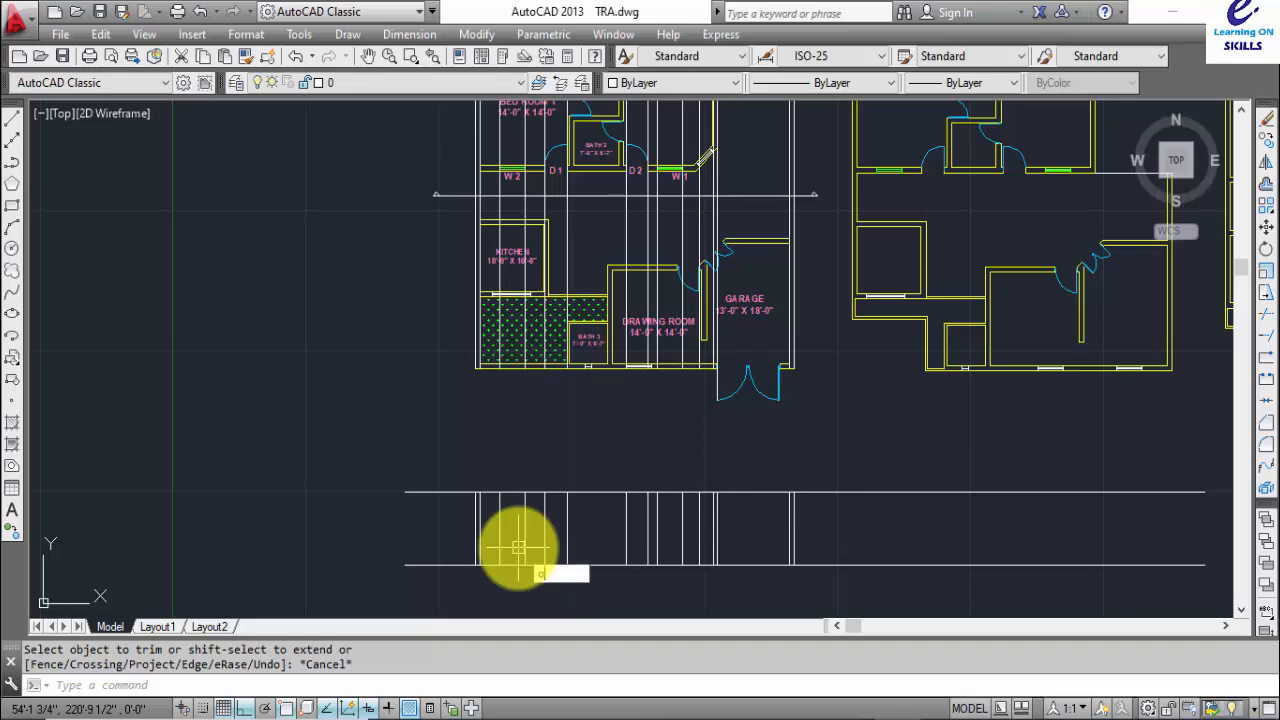
key(Return)
text(7)
key(Return)
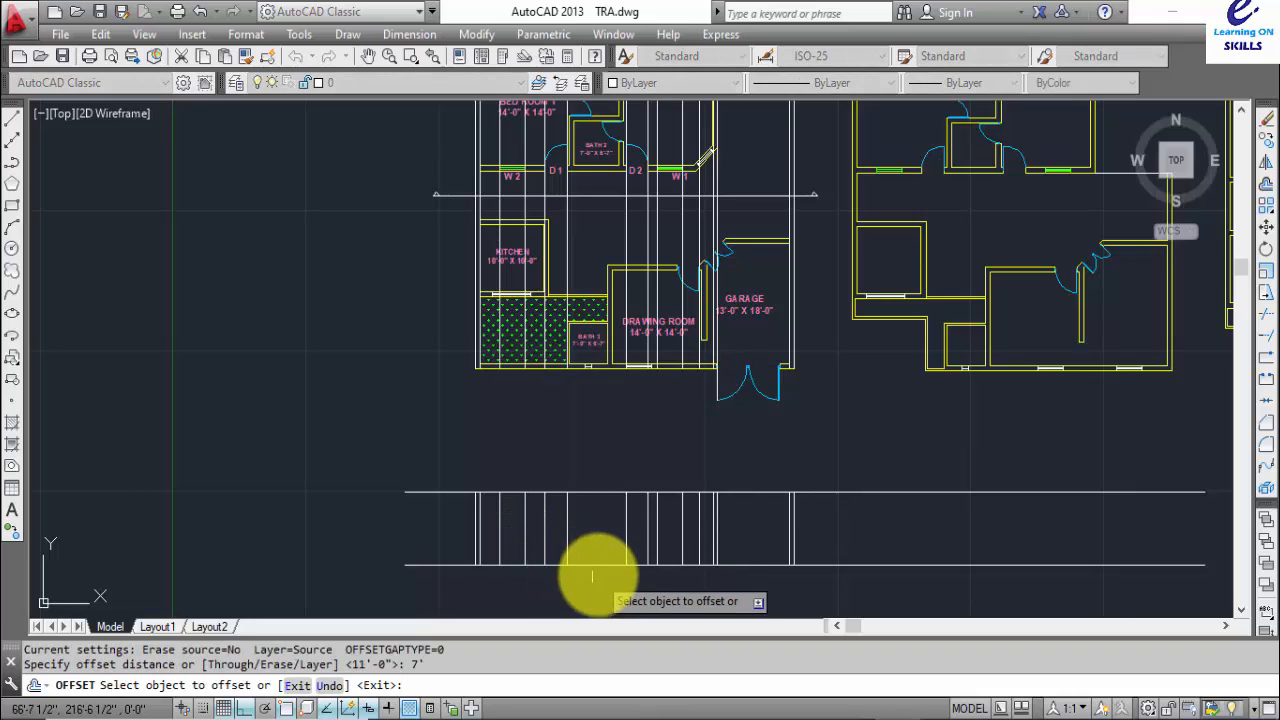
click(591, 566)
click(580, 523)
key(Escape)
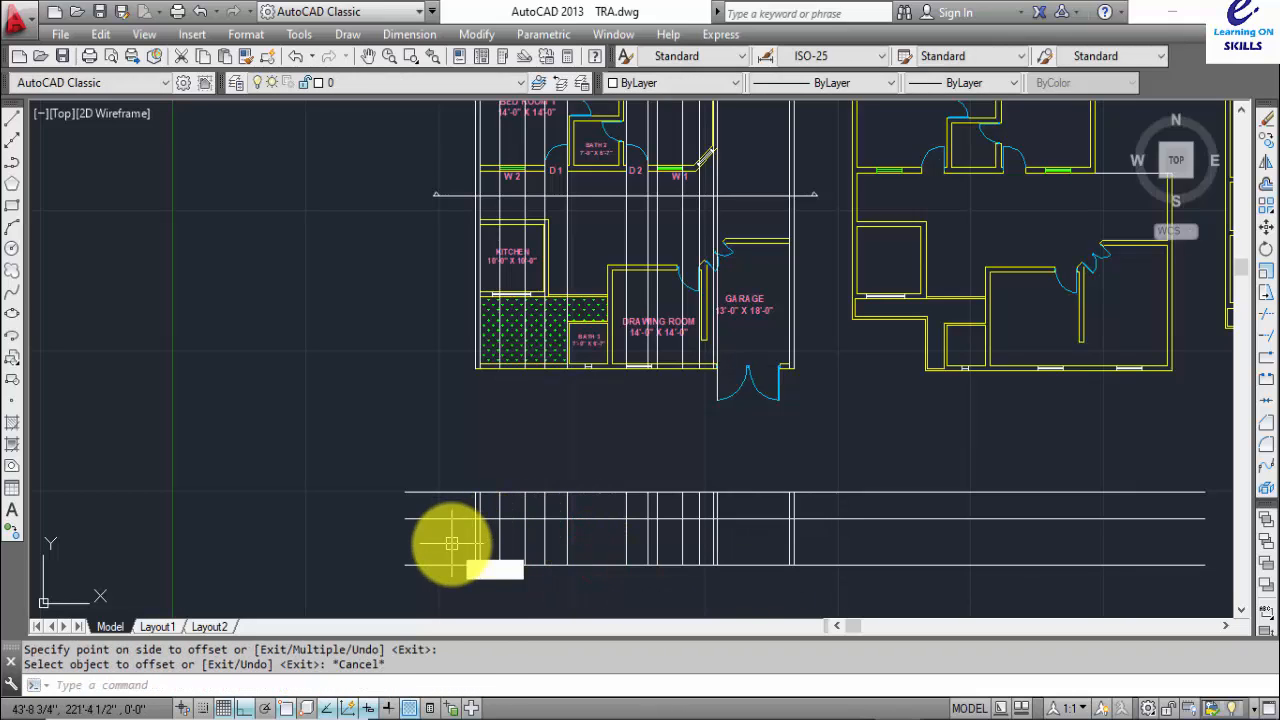
- Trim the ends of the three horizontal section lines that overhang the outer face of the wall on the kitchen side
text(tr)
key(Return)
key(Return)
click(455, 598)
click(420, 486)
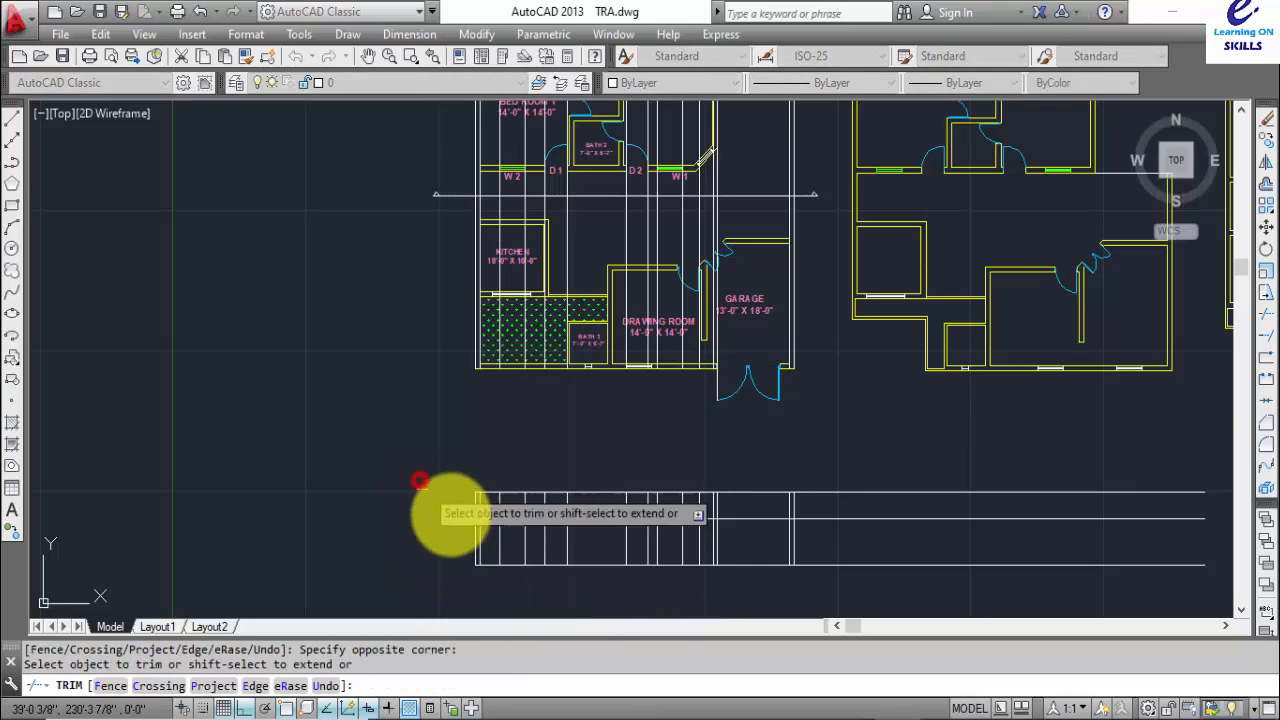
- Trim the 7' line between openings and the projection lines above it to form the W2 and D1 openings
scroll(460, 520, up, 3)
scroll(468, 522, up, 2)
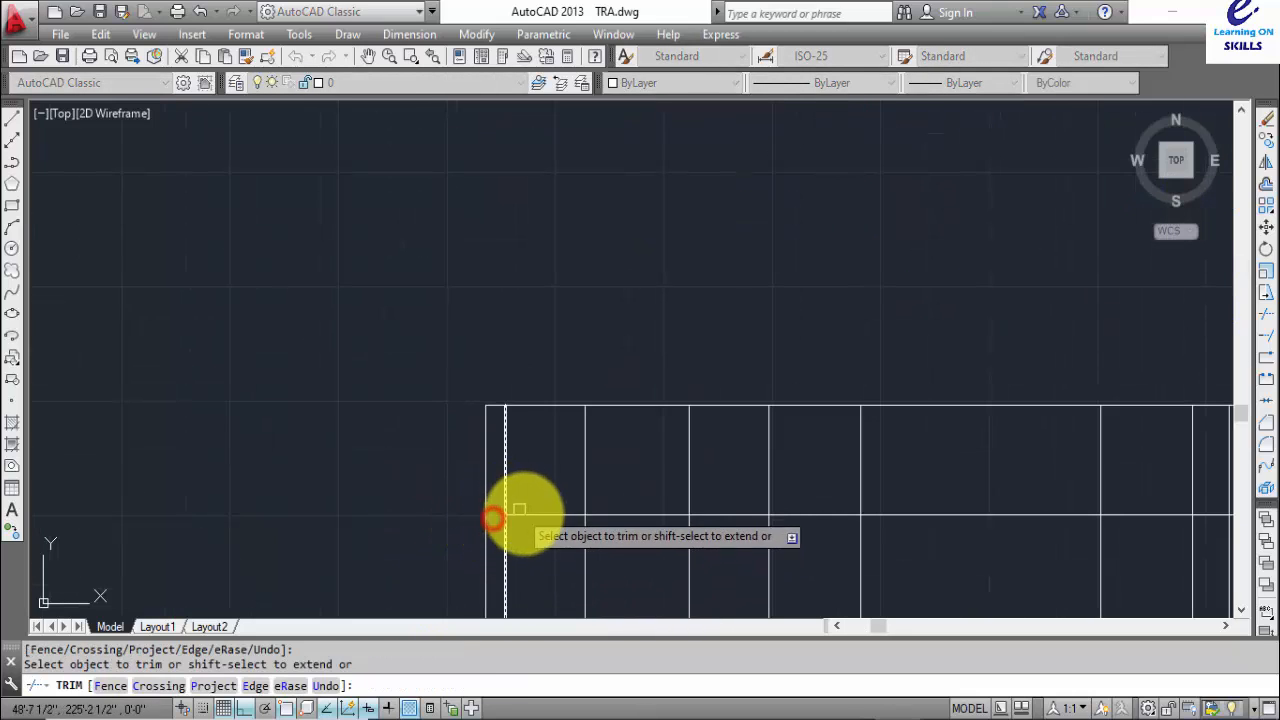
click(521, 516)
click(584, 464)
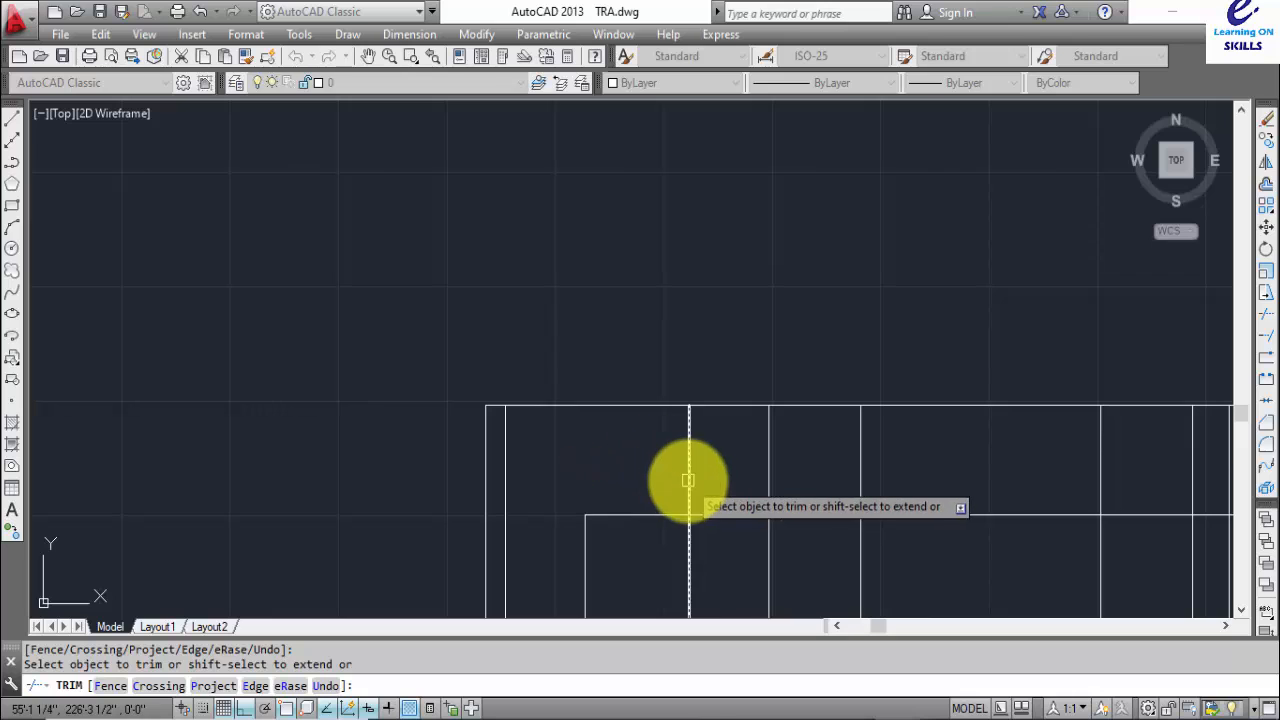
scroll(733, 501, down, 2)
middle_drag(731, 491, 654, 571)
scroll(686, 480, down, 1)
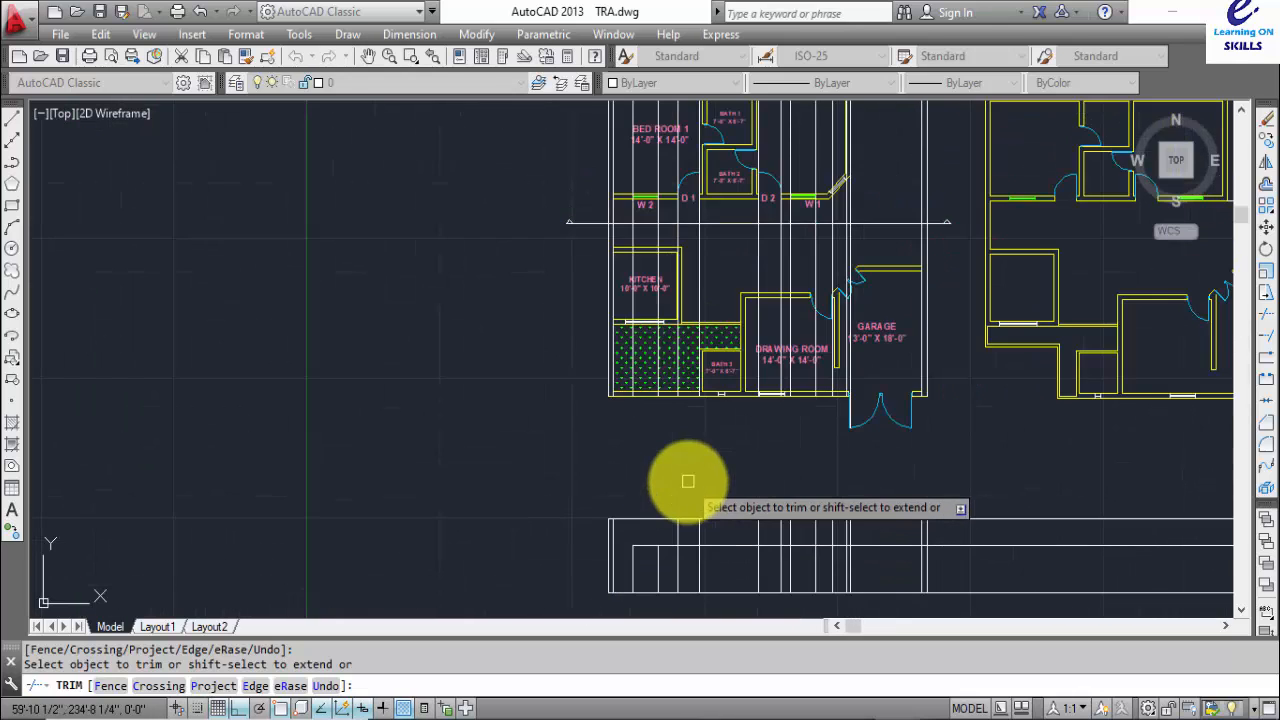
mouse_move(686, 480)
middle_down()
mouse_move(641, 520)
mouse_move(604, 446)
middle_up()
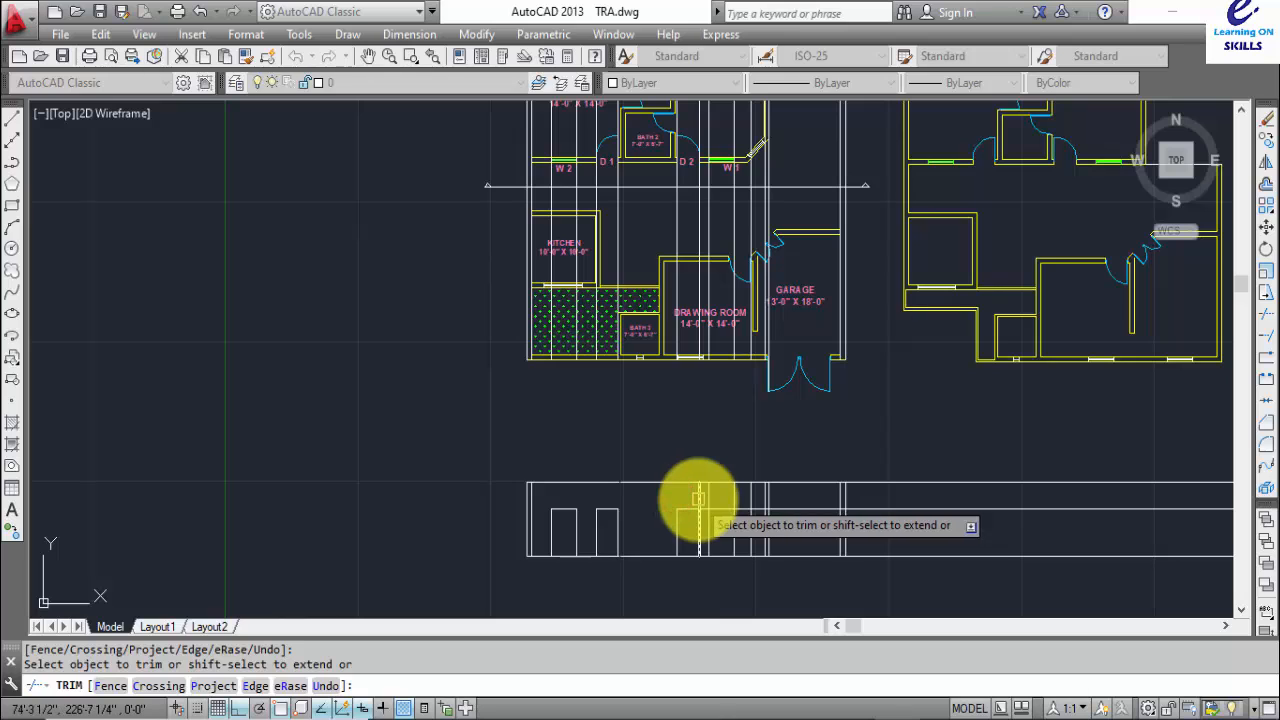
- Trim the 7' line and the projection lines above it to form the openings for D2, W1 and the diagonal wall's window
scroll(707, 510, up, 5)
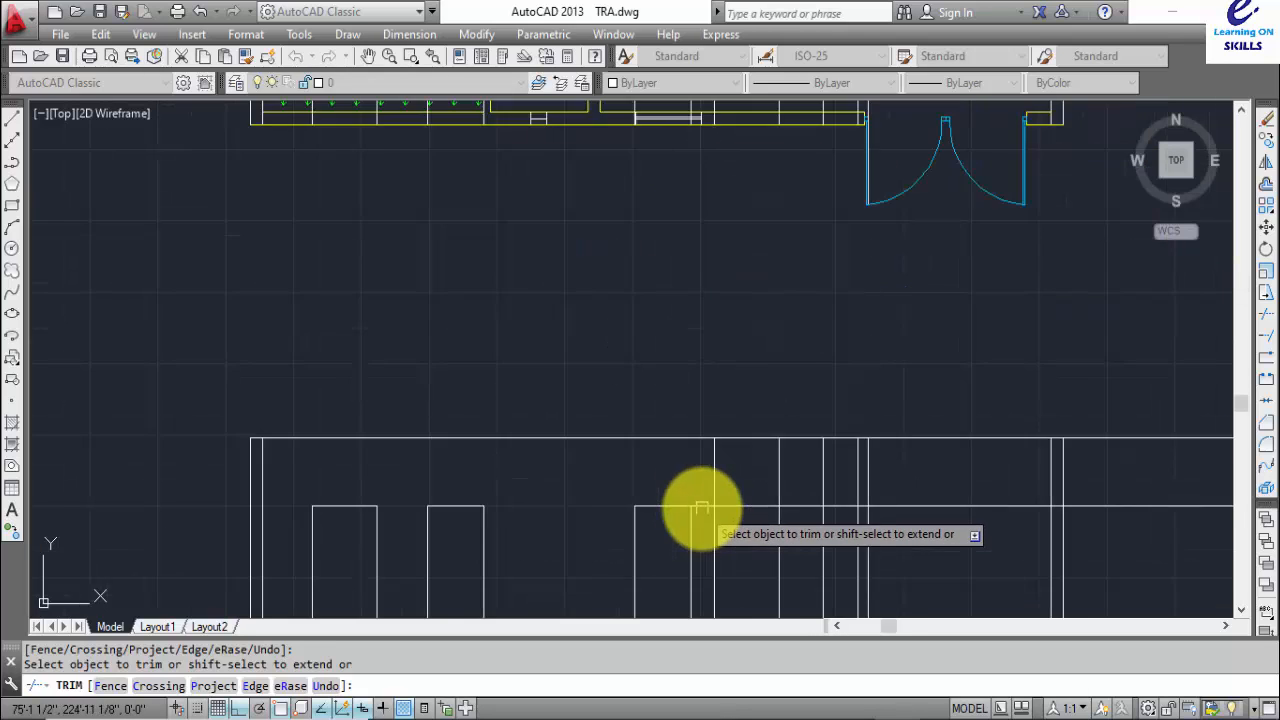
scroll(719, 476, down, 5)
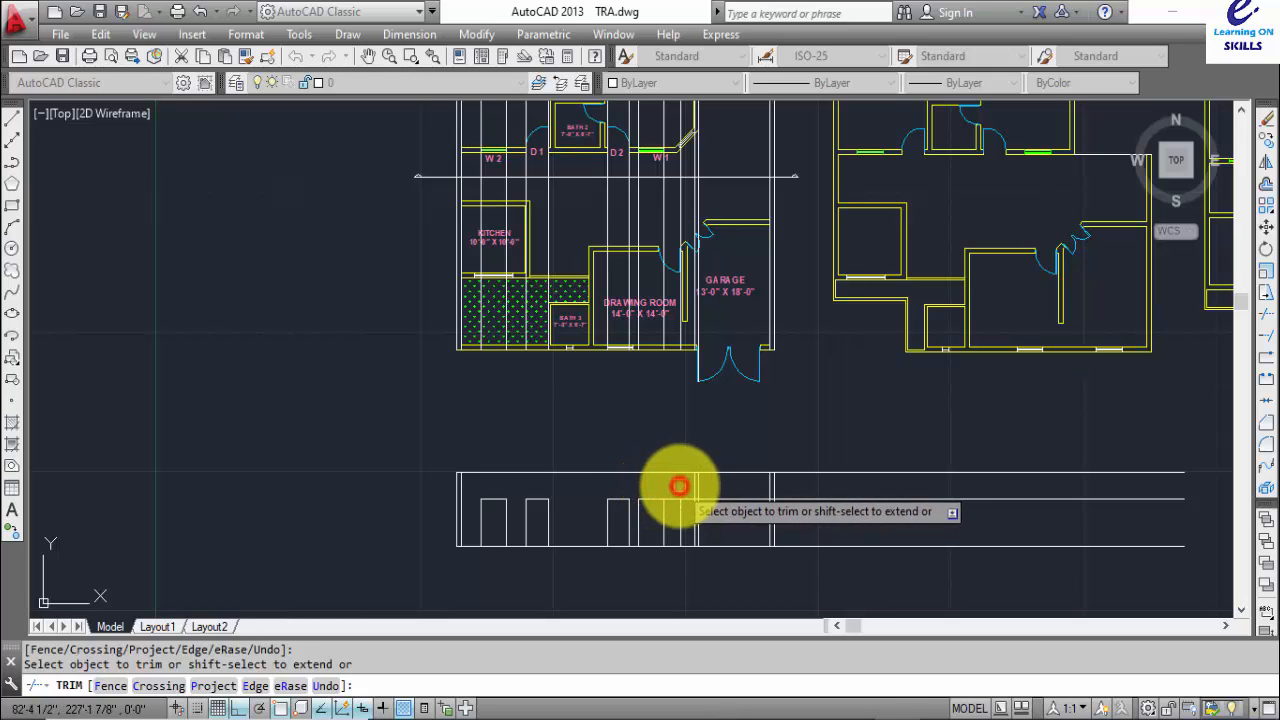
scroll(679, 486, up, 4)
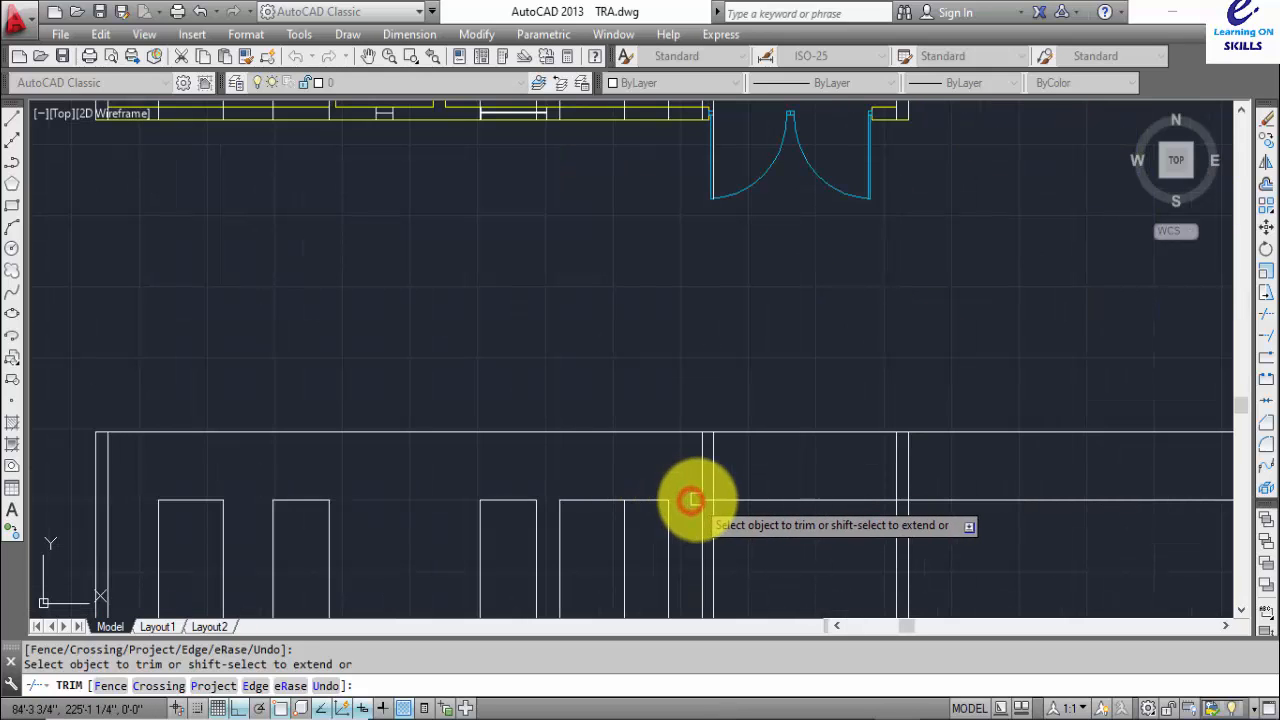
scroll(706, 500, down, 4)
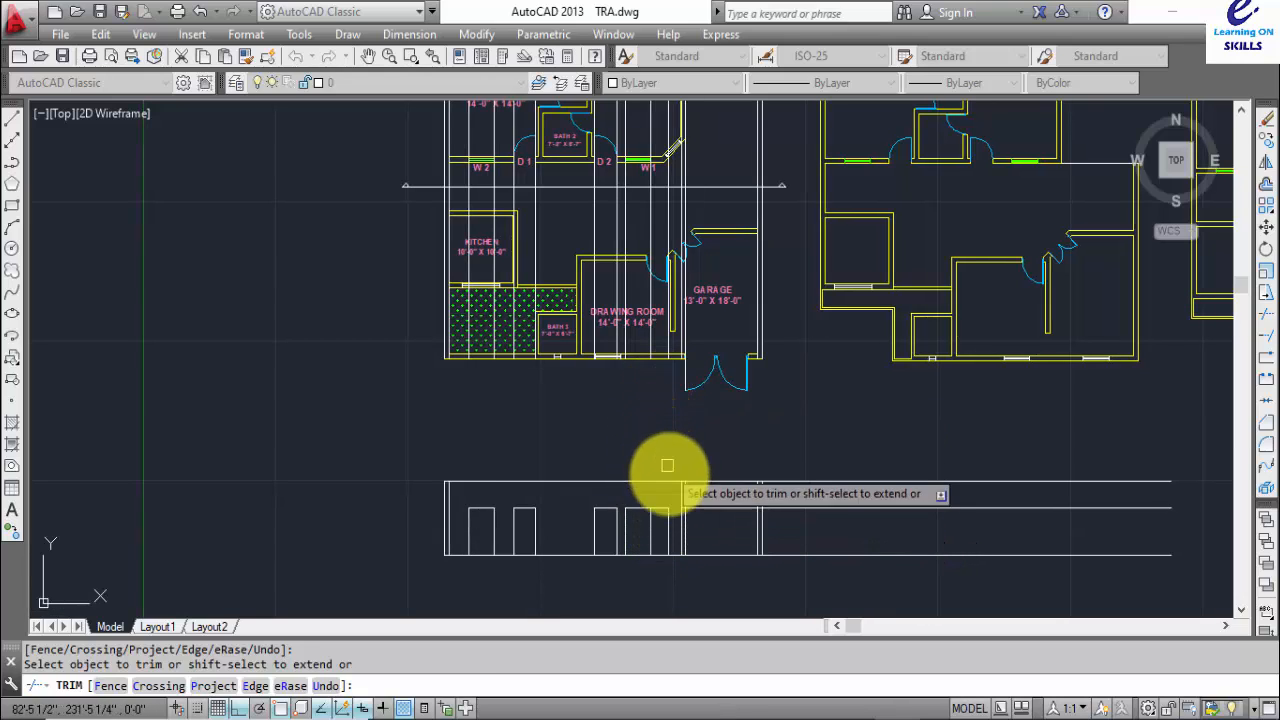
key(Escape)
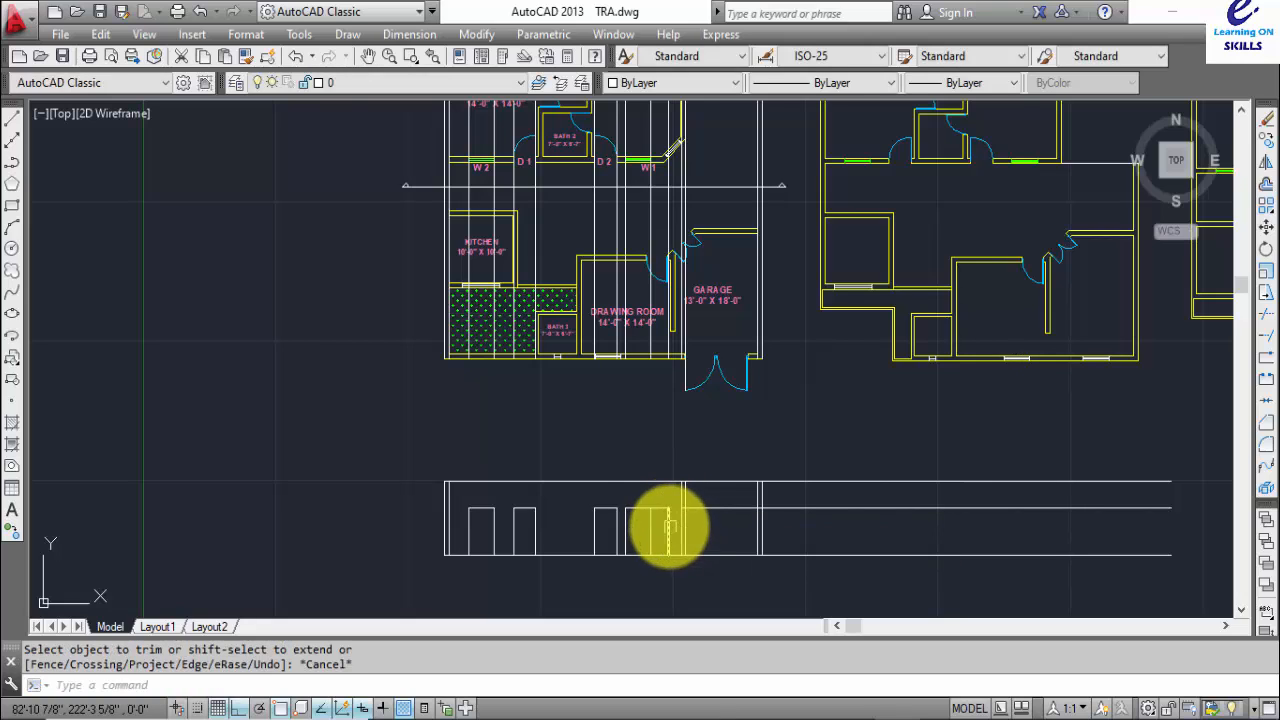
scroll(665, 520, up, 2)
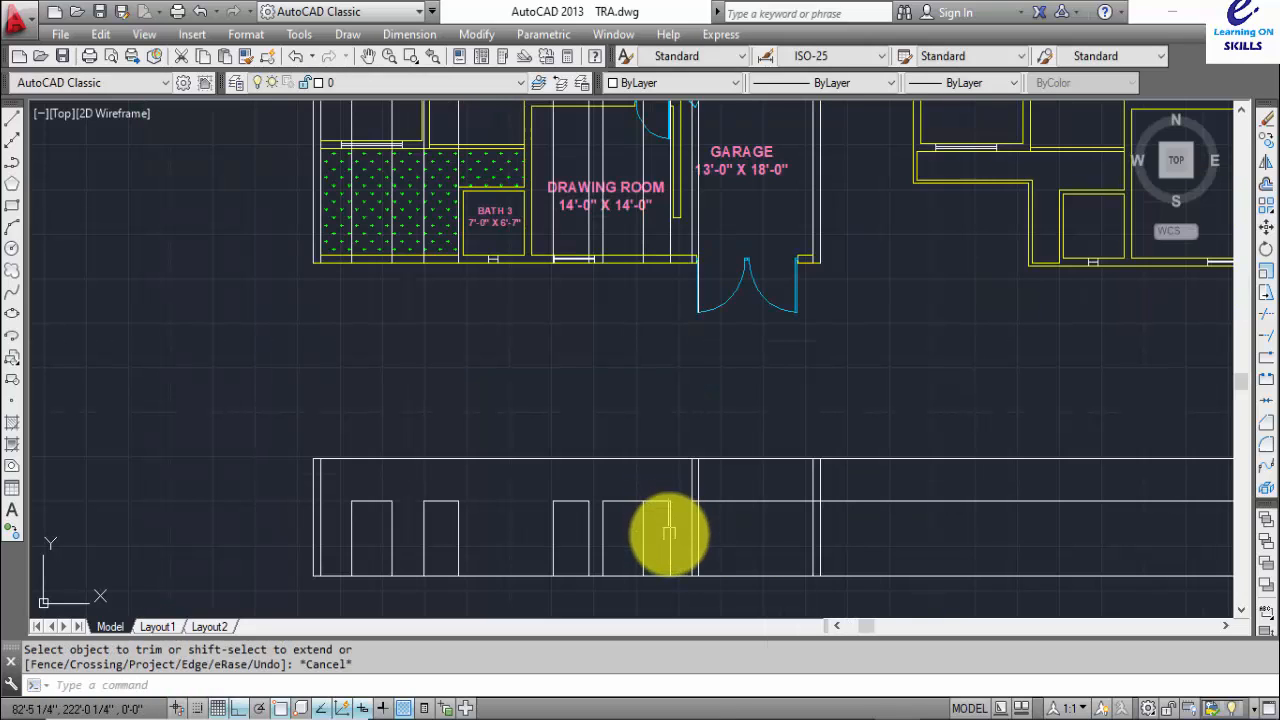
text(ex)
key(Return)
key(Return)
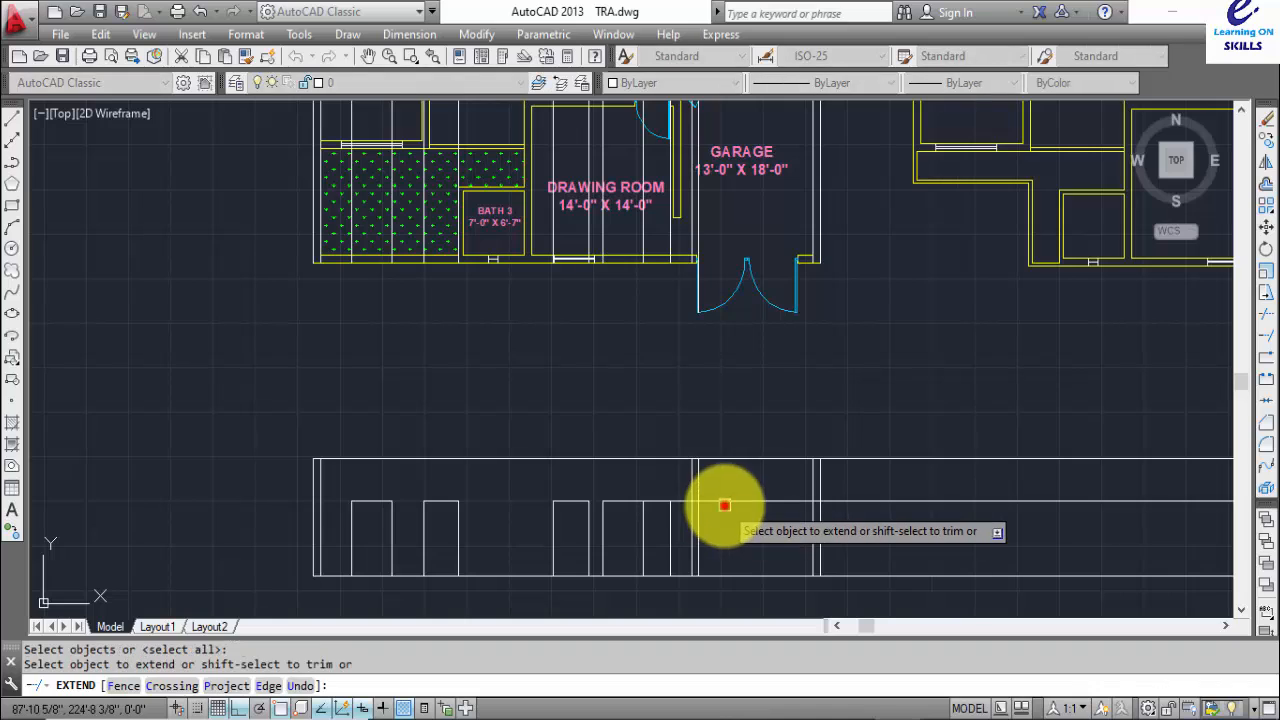
key(Escape)
- Trim the piece of the 7' line between the W1 opening and the diagonal wall's window opening
text(t)
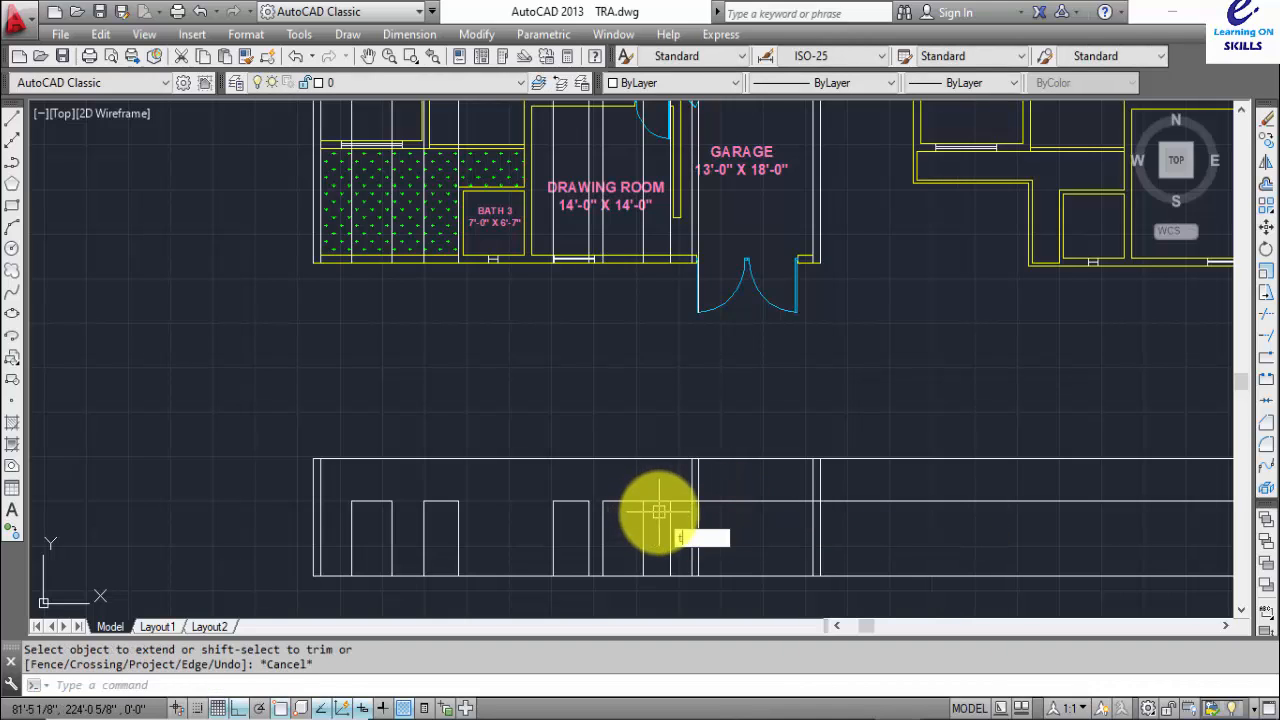
text(r)
key(Return)
key(Return)
key(Escape)
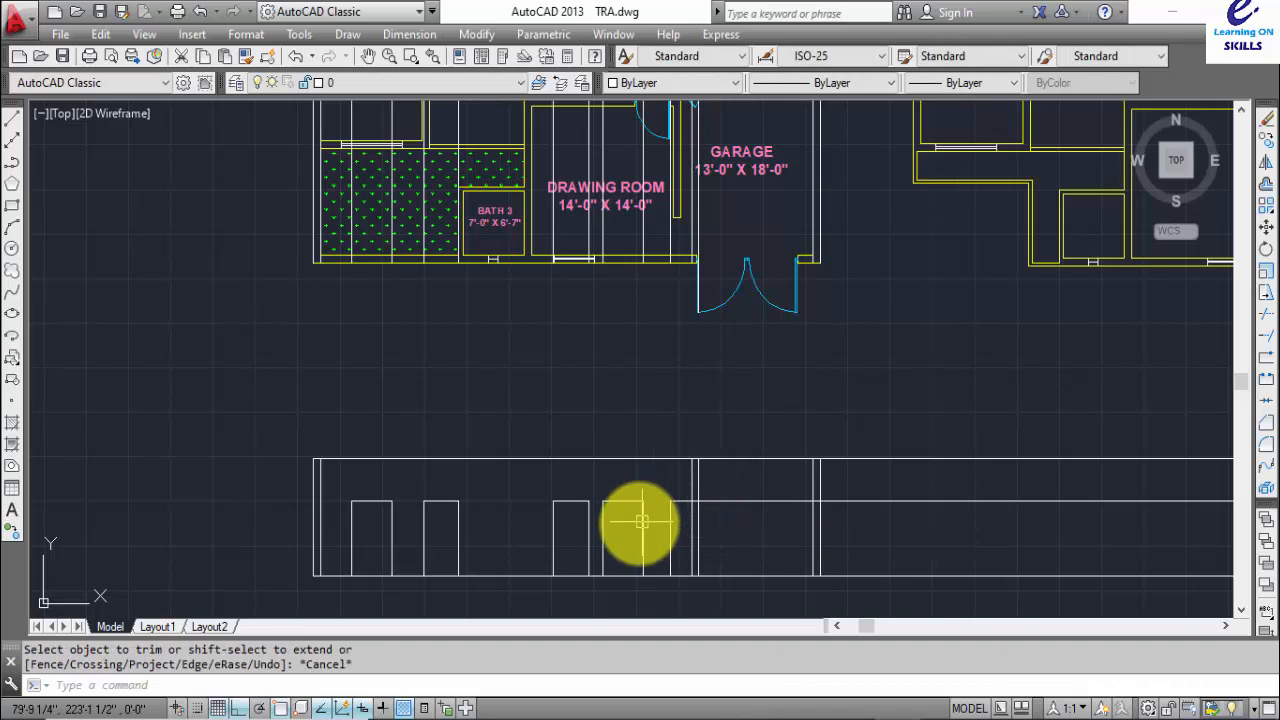
- Trim the 7' line inside the garage's inner wall, across the garage and inside its outer wall in the section
middle_drag(736, 518, 720, 515)
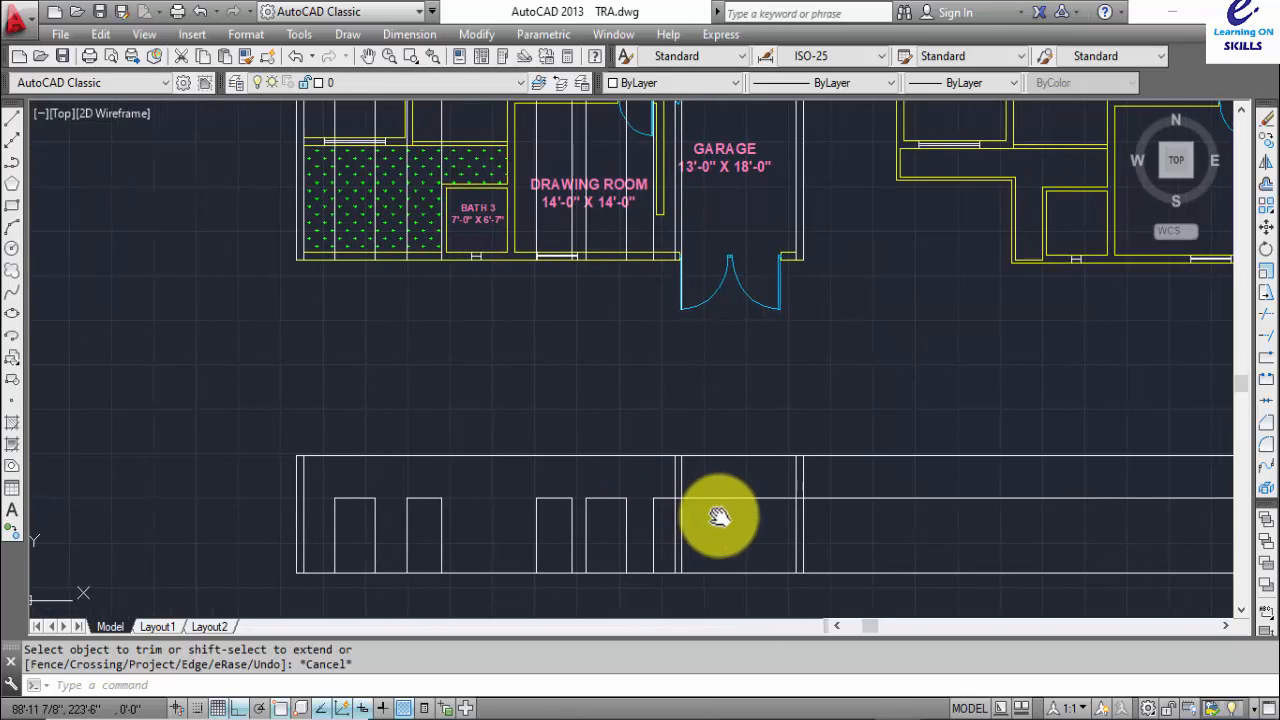
scroll(703, 503, up, 1)
key(Return)
key(Return)
scroll(657, 497, up, 4)
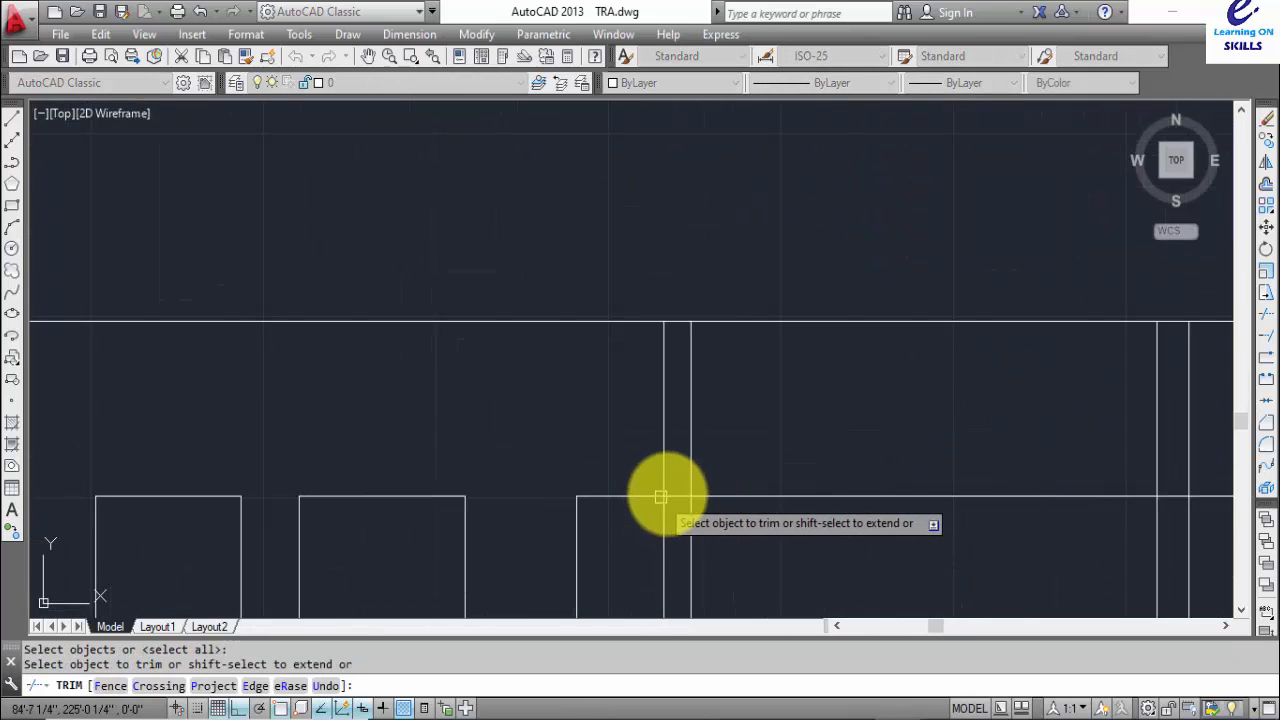
click(670, 494)
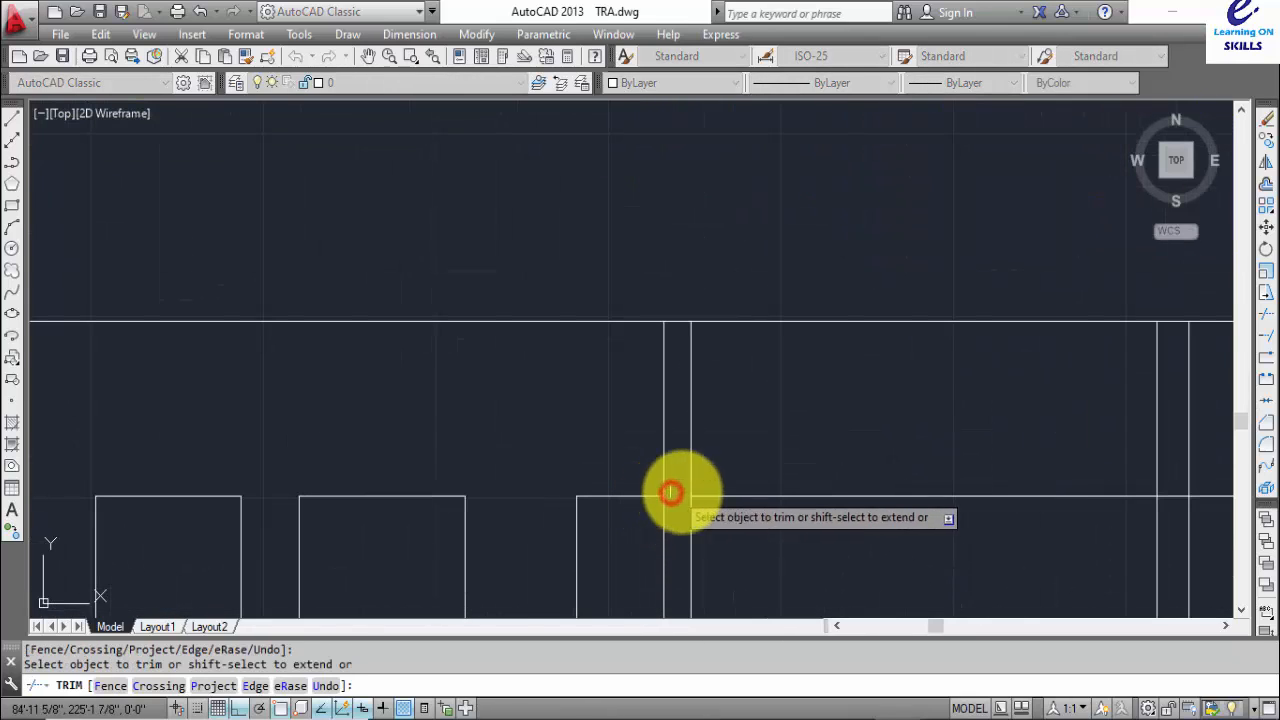
click(768, 495)
scroll(1165, 505, down, 2)
middle_drag(1156, 509, 566, 351)
scroll(536, 483, down, 1)
middle_drag(561, 475, 728, 478)
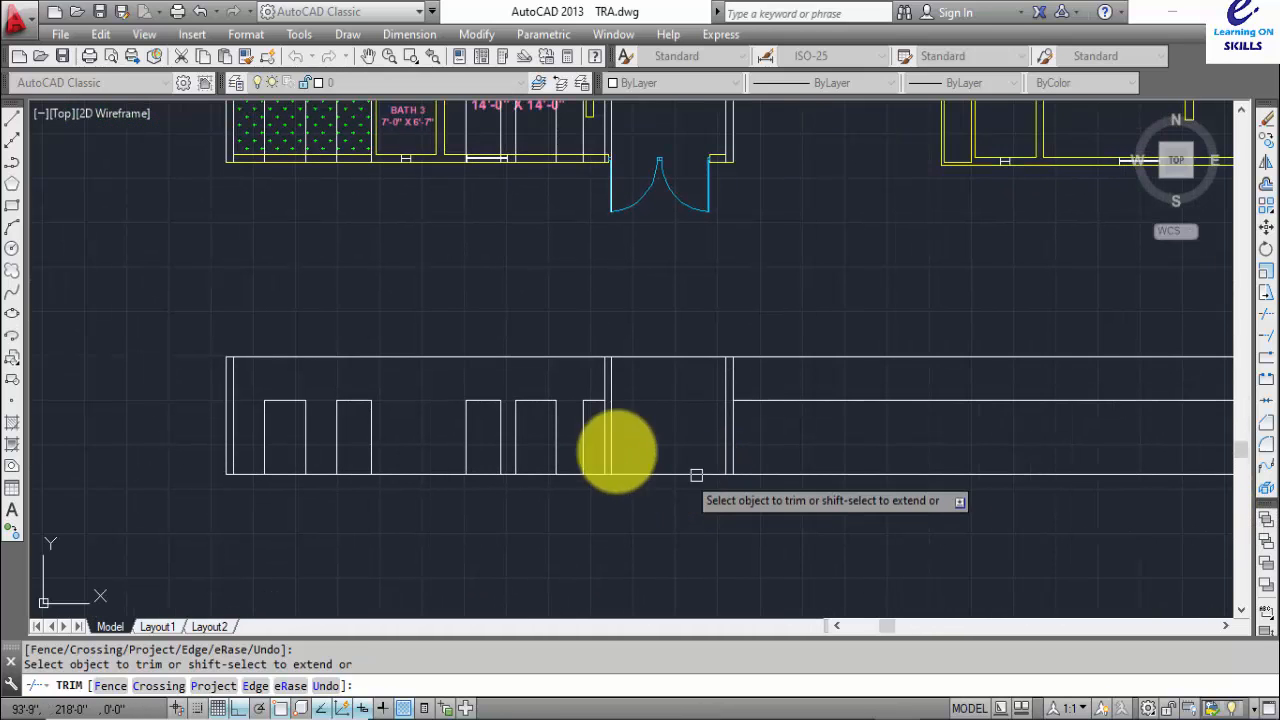
key(Escape)
- Offset the head line of the W2 opening 4' downward to mark the window's sill
text(o)
key(Return)
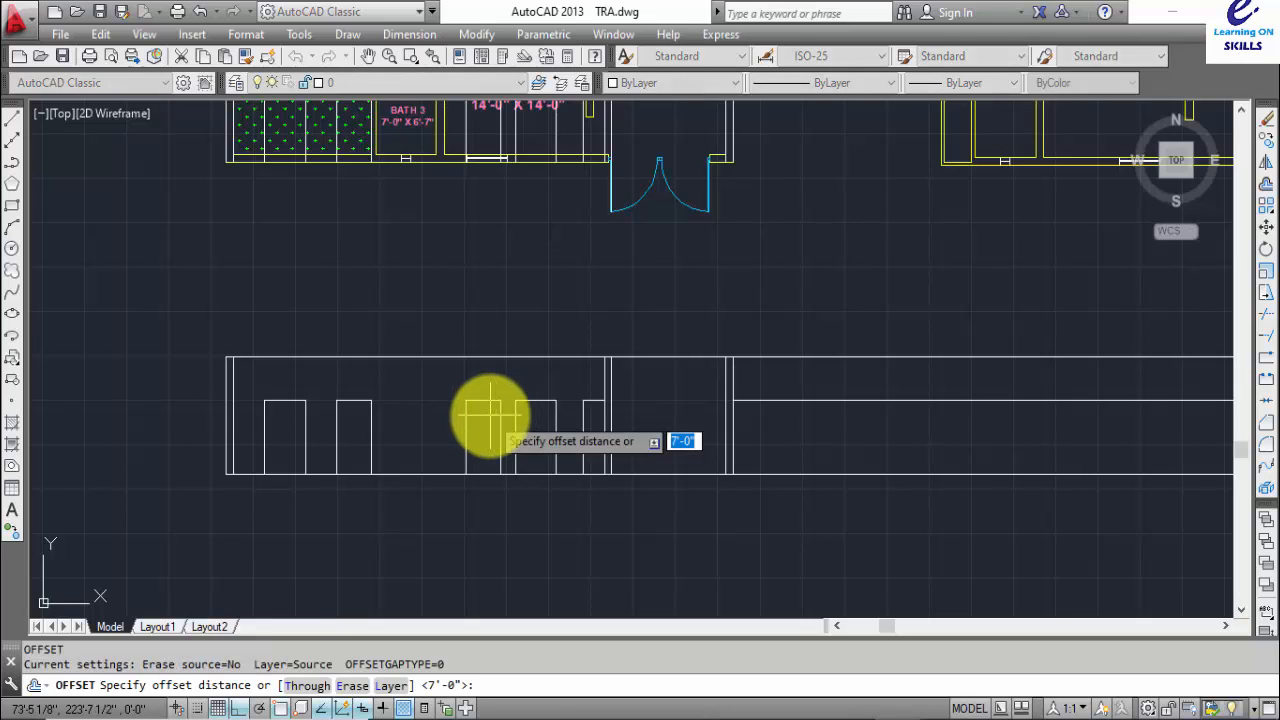
text(7)
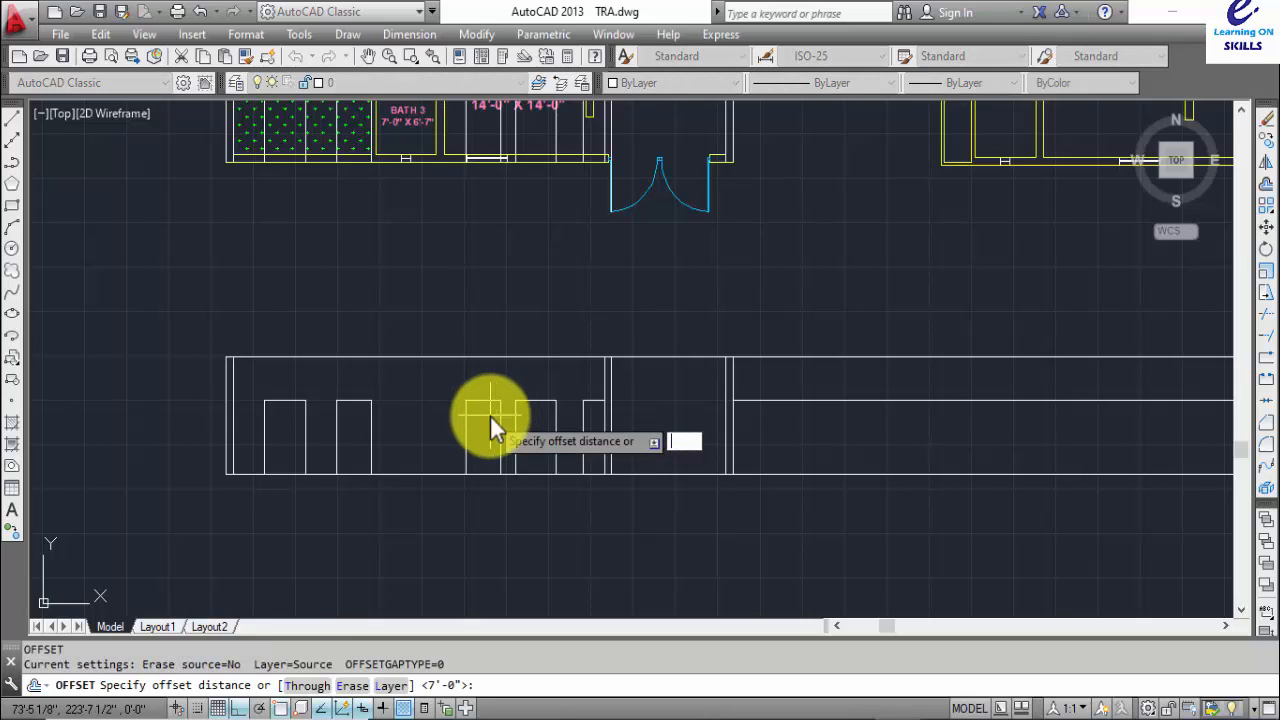
key(Return)
key(Return)
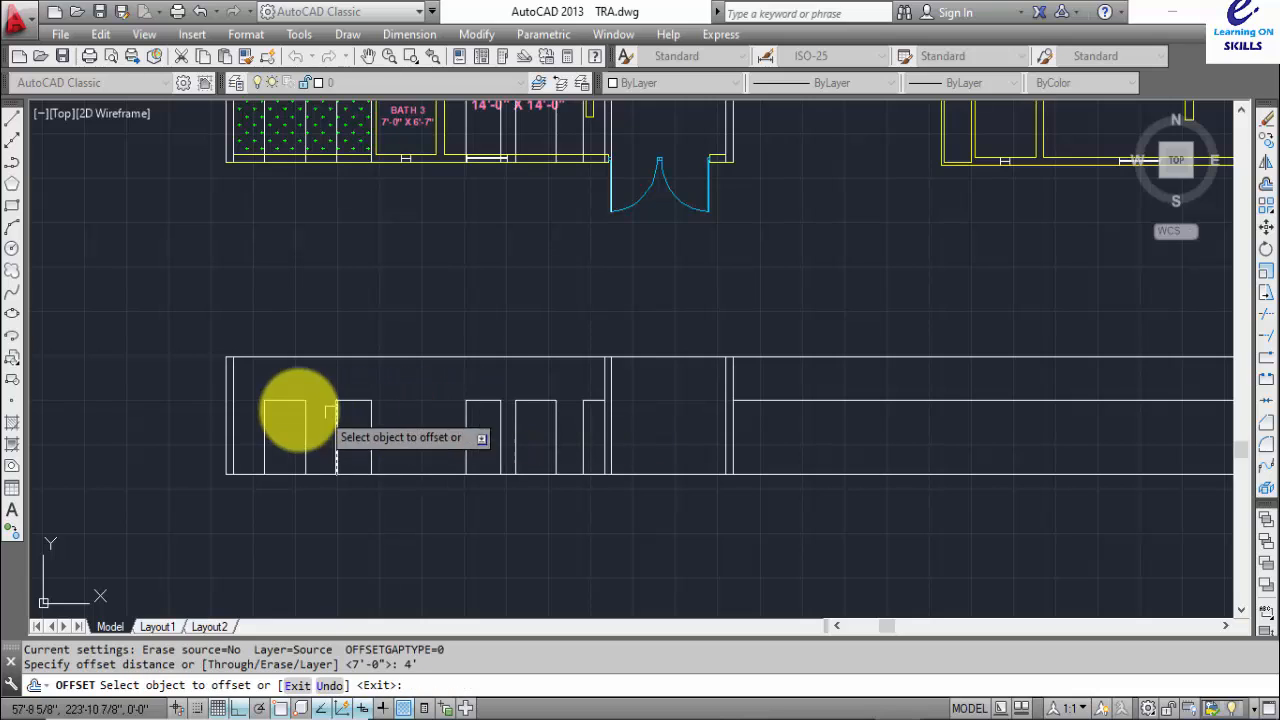
click(289, 406)
click(286, 440)
- Try to offset the head lines of the D1 and D2 door openings 4' downward
click(355, 406)
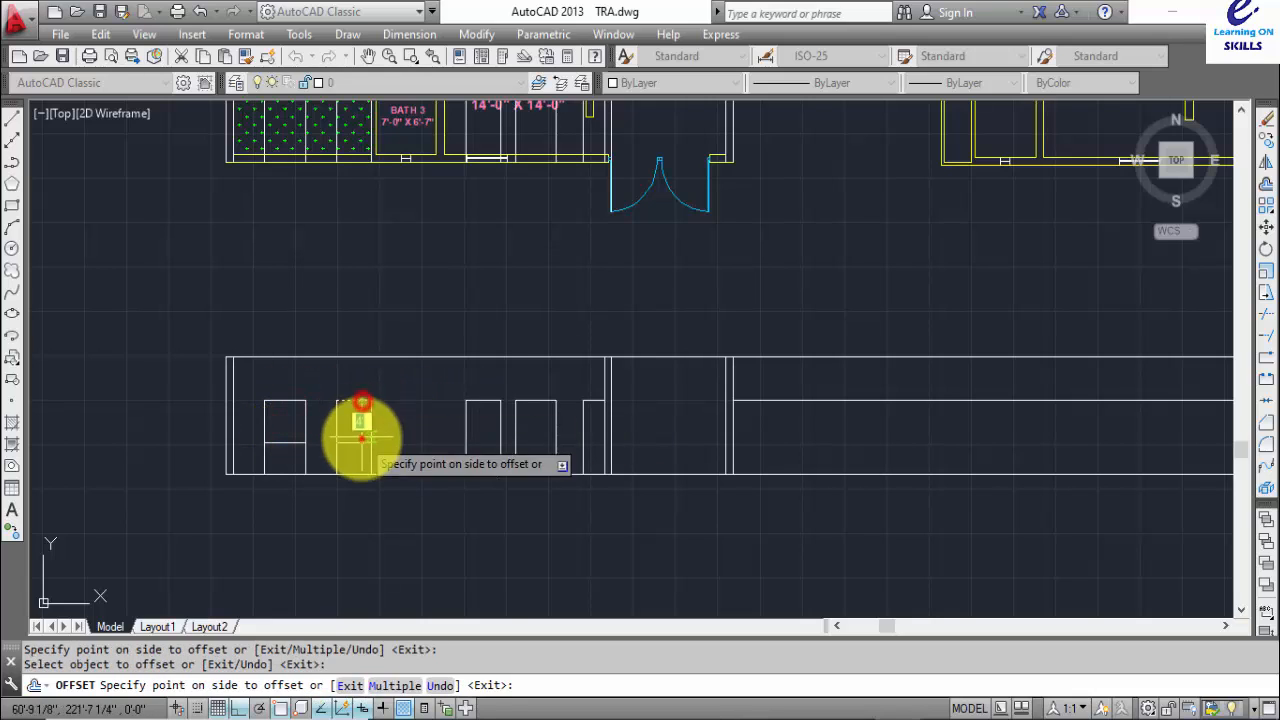
click(360, 437)
click(472, 400)
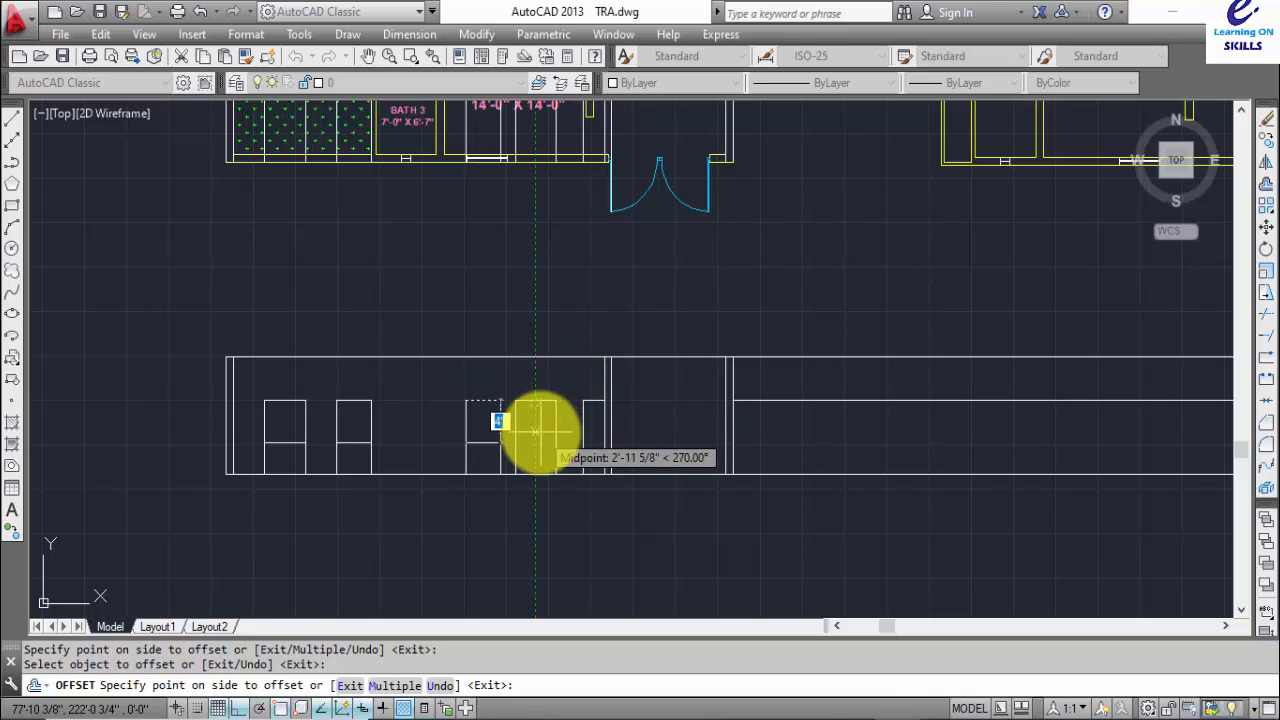
key(Escape)
- Offset the head lines of the W1 opening and the diagonal wall's window 4' downward to mark their sills
key(Return)
key(Return)
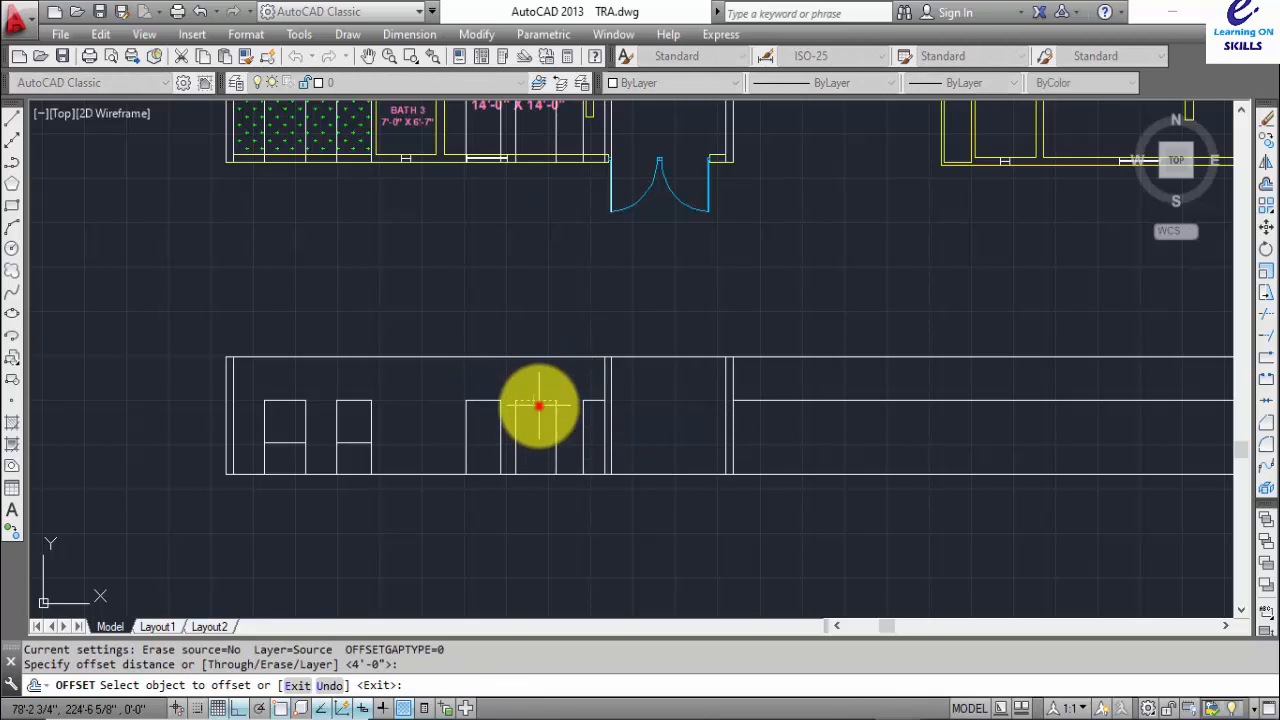
click(539, 405)
click(538, 420)
click(587, 404)
click(593, 444)
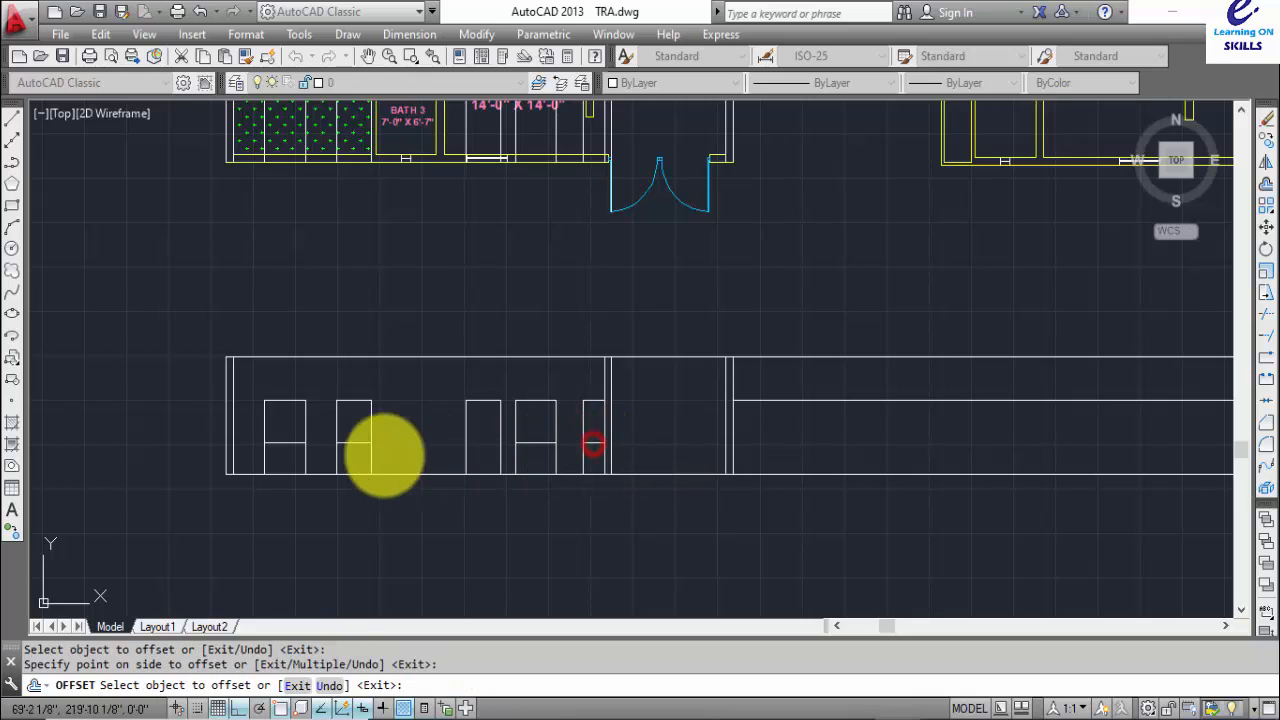
key(Escape)
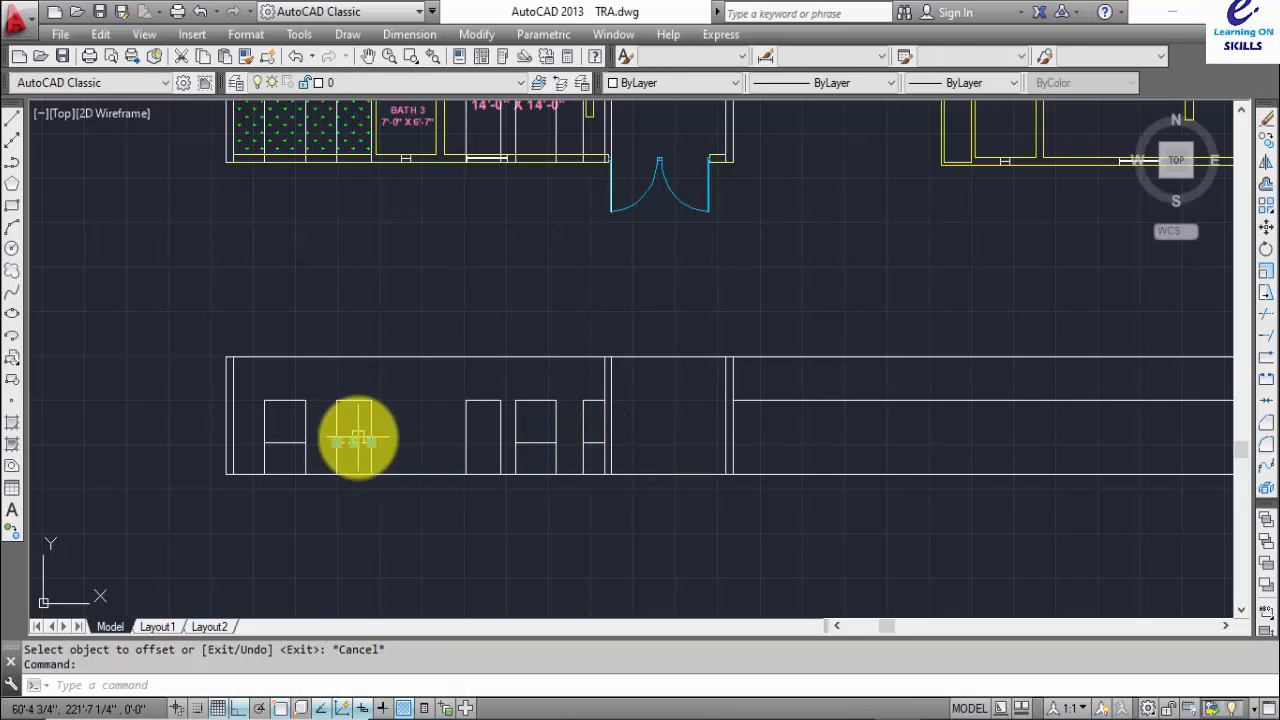
- Erase the offset sill line from the D1 door opening
click(357, 441)
key(Delete)
- Trim the jamb lines below the sills of the diagonal wall's window, W1 and W2
scroll(582, 466, up, 2)
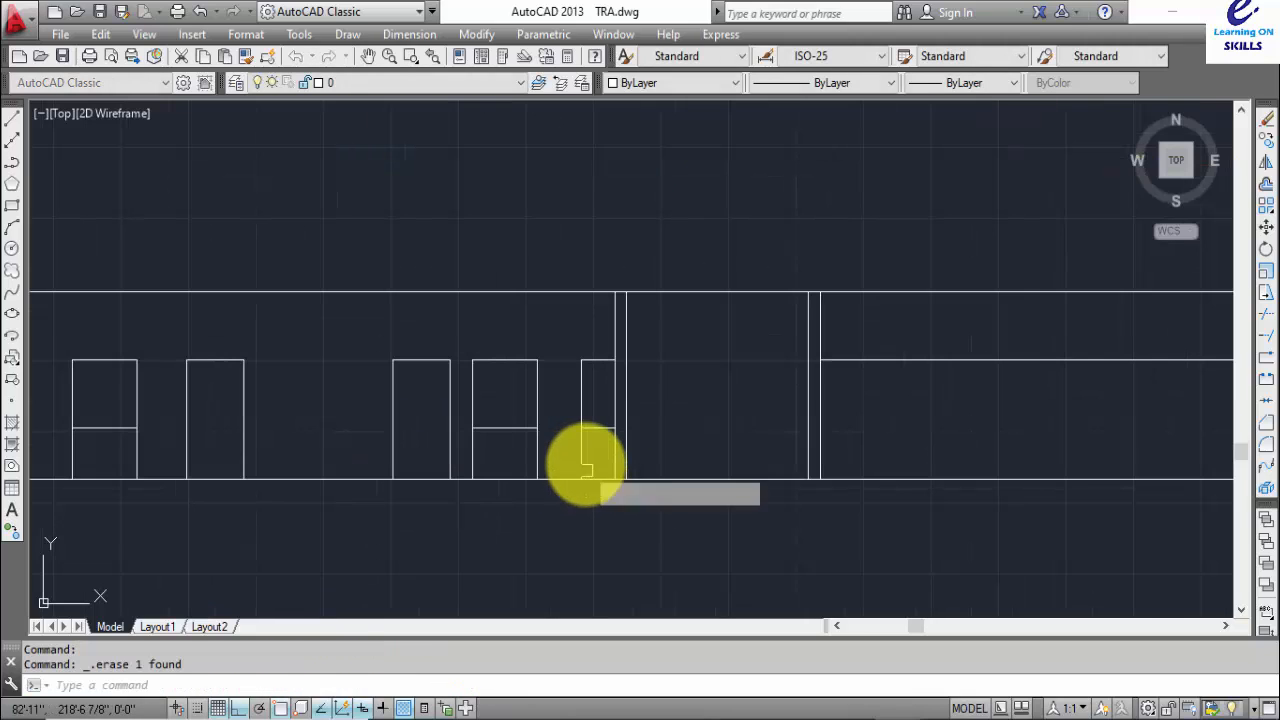
text(tr)
key(Return)
key(Return)
click(580, 446)
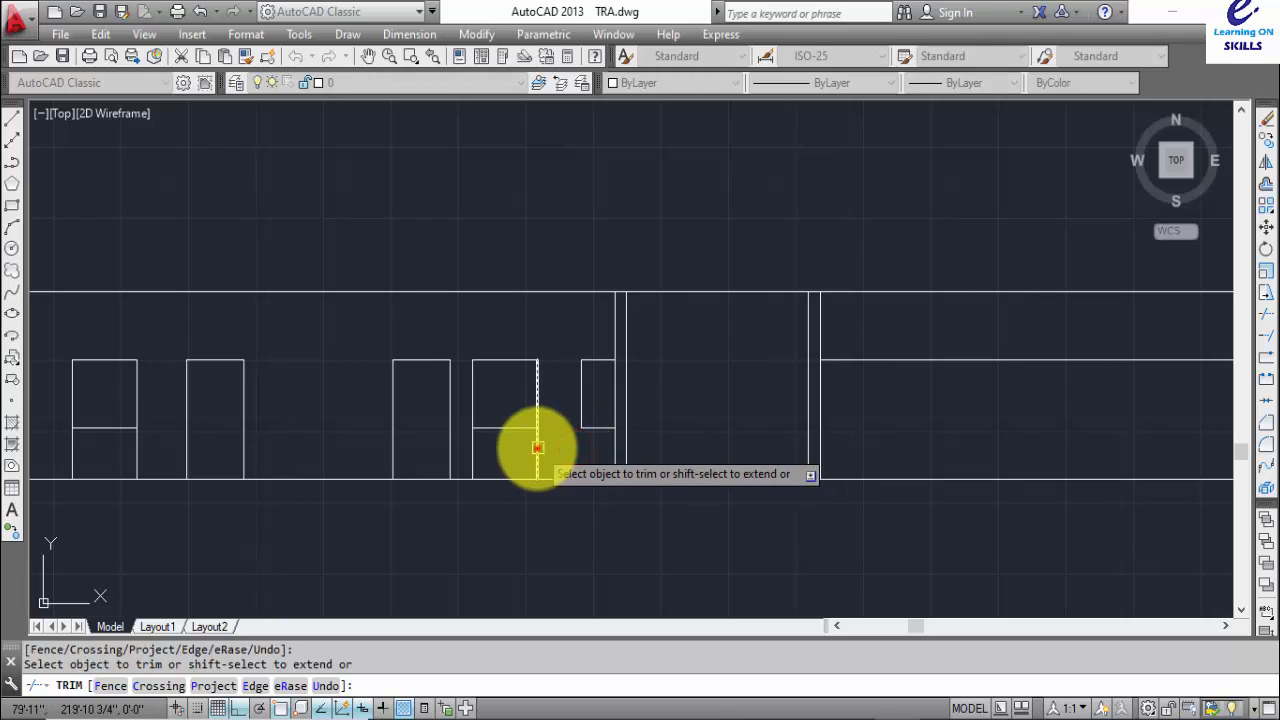
click(537, 447)
click(473, 449)
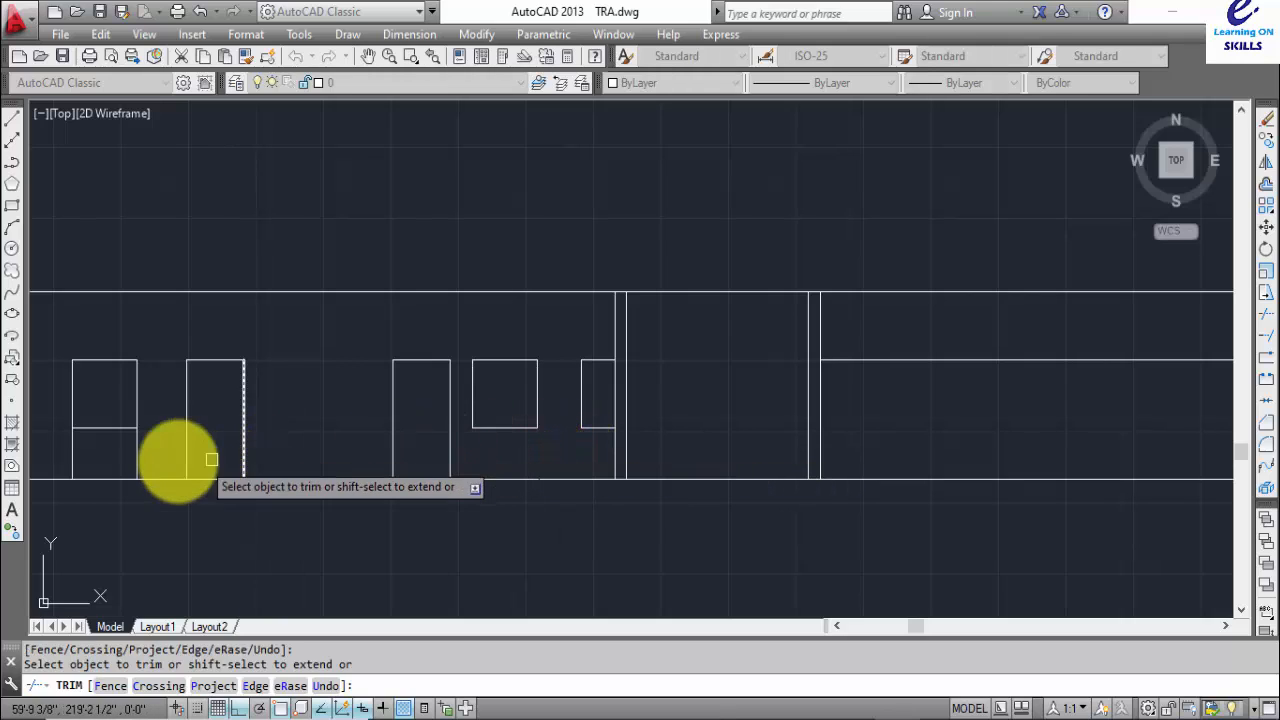
click(139, 455)
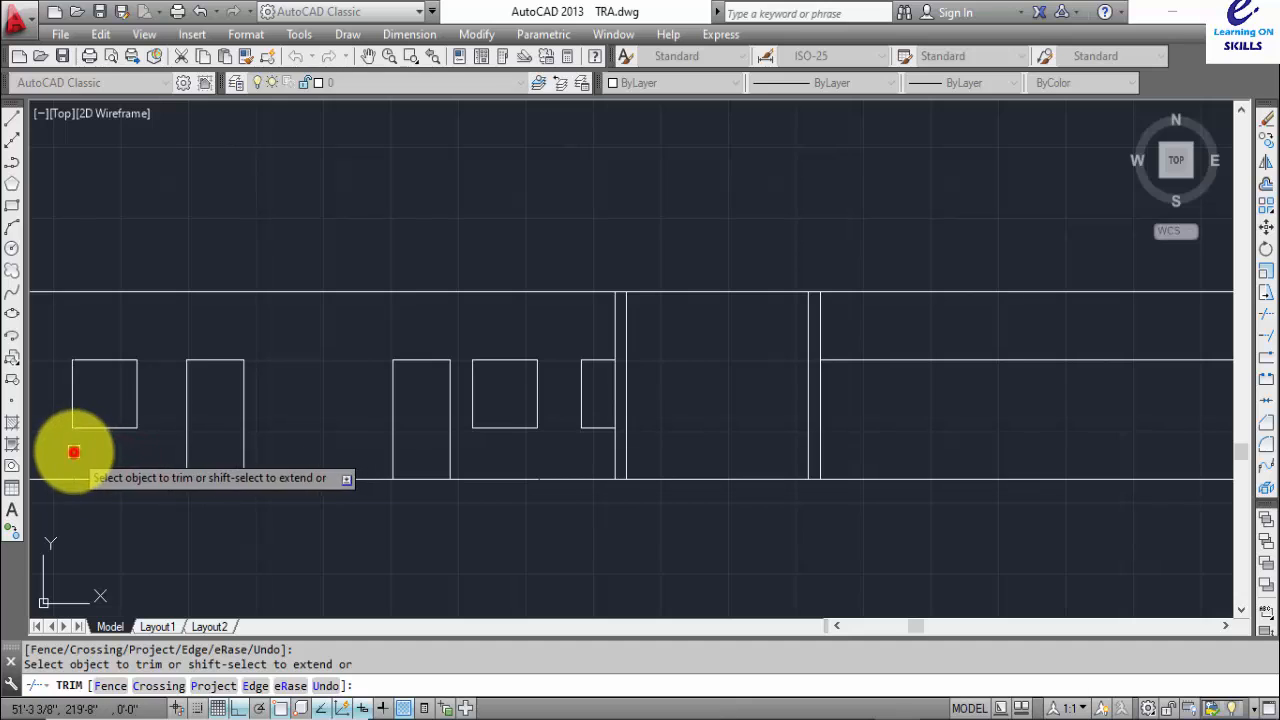
scroll(597, 429, down, 3)
key(Escape)
- Erase all the vertical projection lines running through the ground floor plan
middle_drag(640, 237, 624, 334)
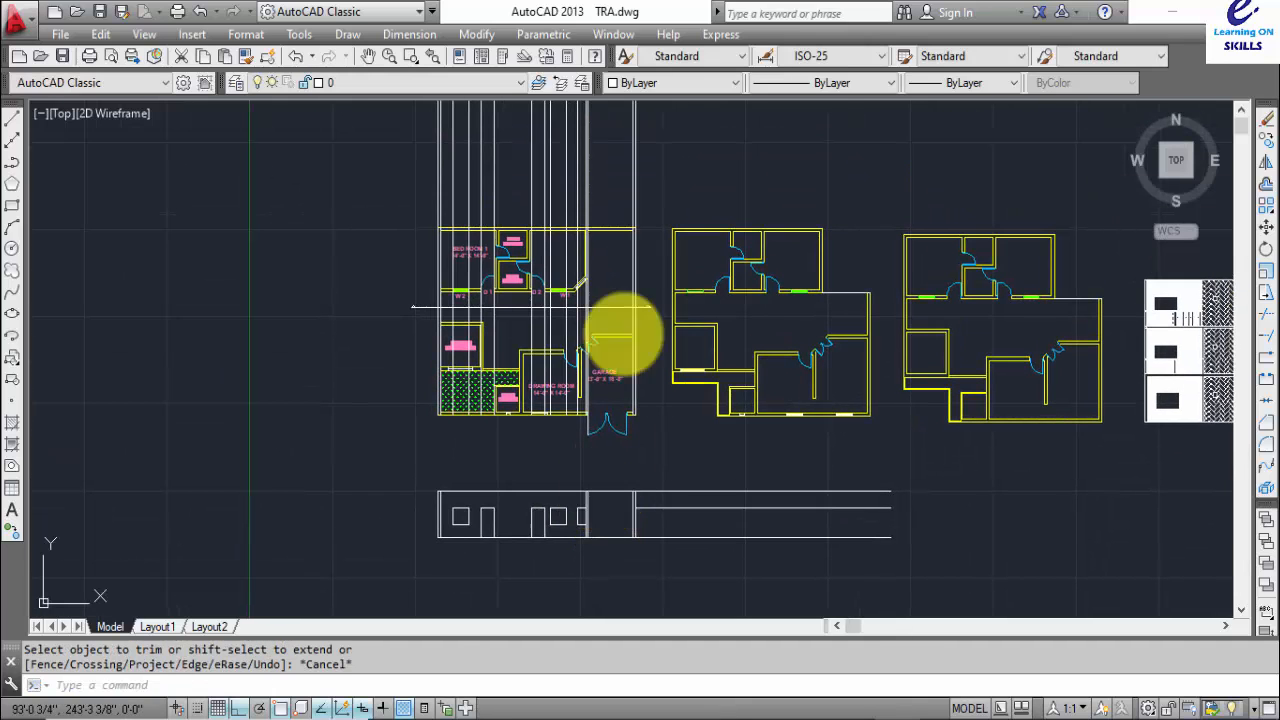
click(640, 122)
click(335, 191)
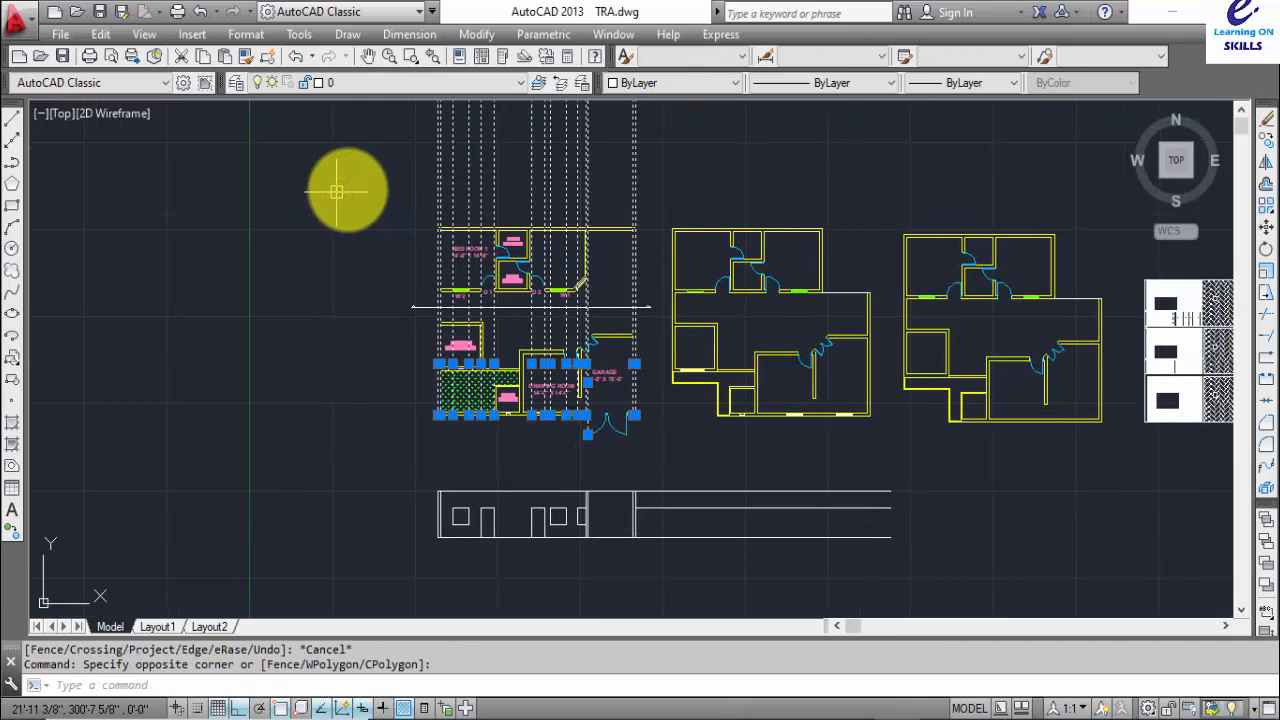
key(Delete)
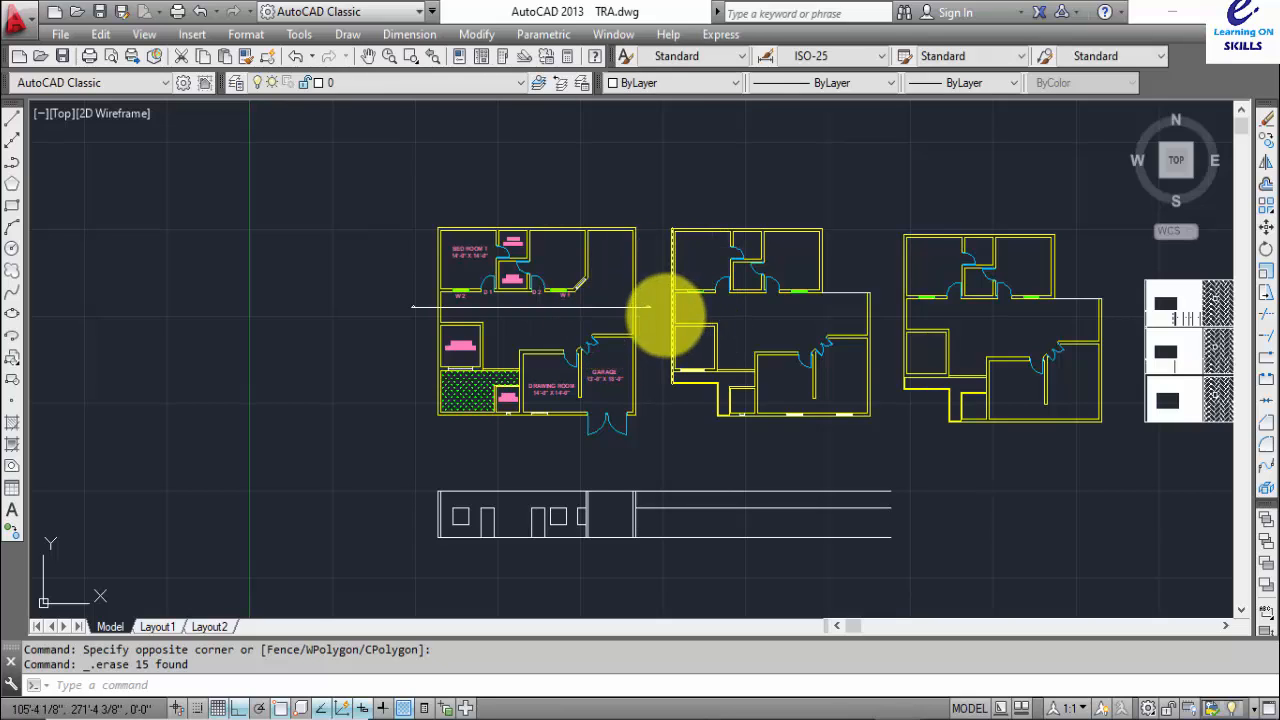
- Copy the section line with both arrowheads horizontally about 61'-9" from the ground floor plan onto the adjacent floor plan
scroll(637, 308, up, 2)
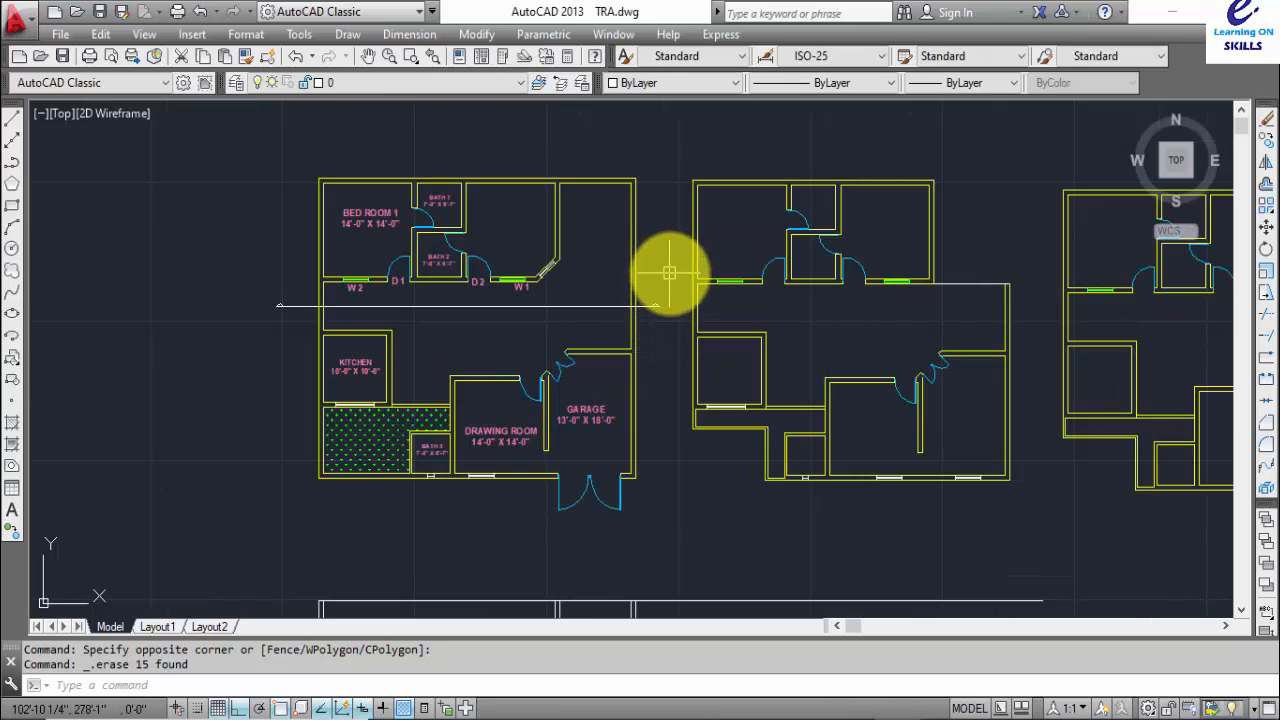
click(665, 276)
click(645, 320)
scroll(293, 290, up, 2)
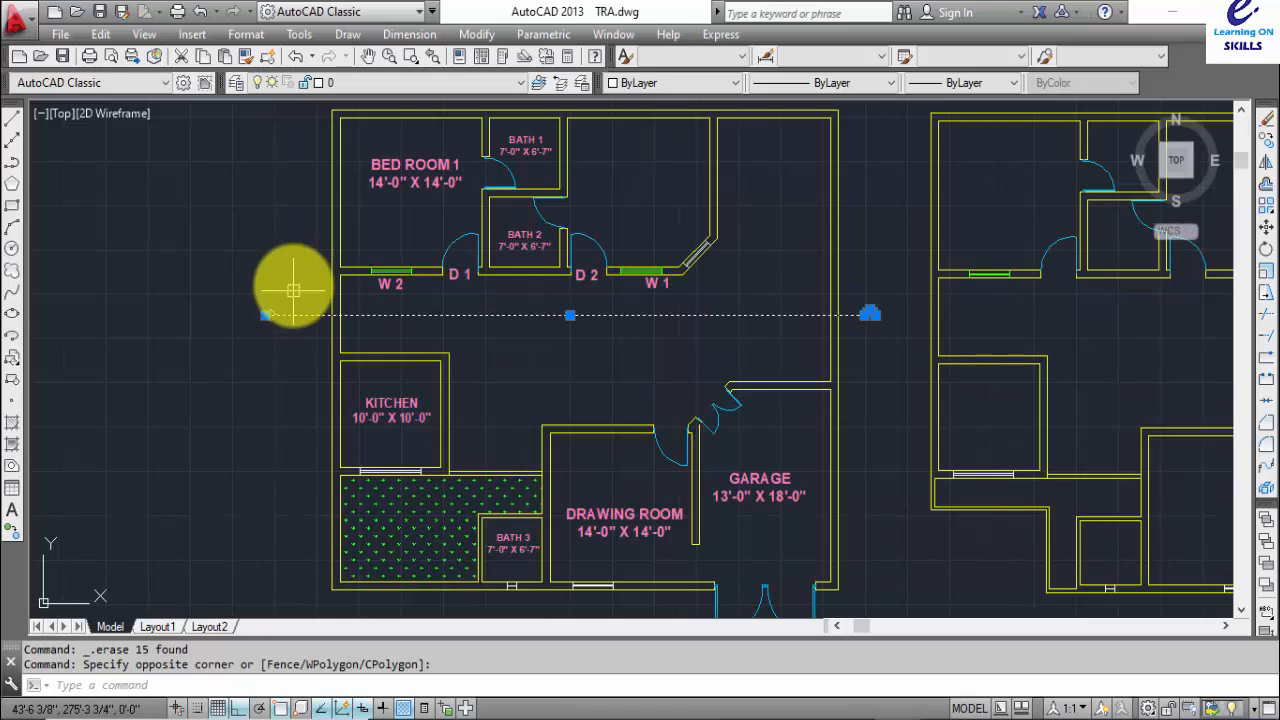
click(290, 292)
click(225, 342)
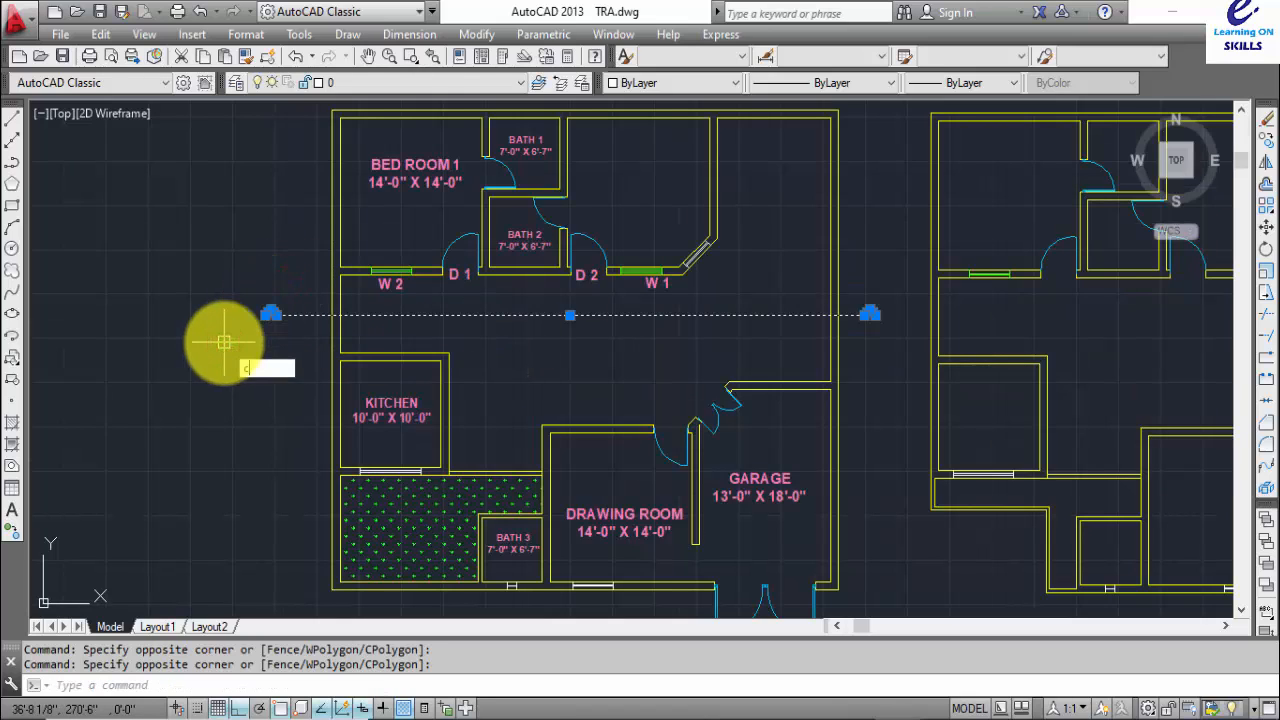
key(Return)
scroll(280, 318, up, 4)
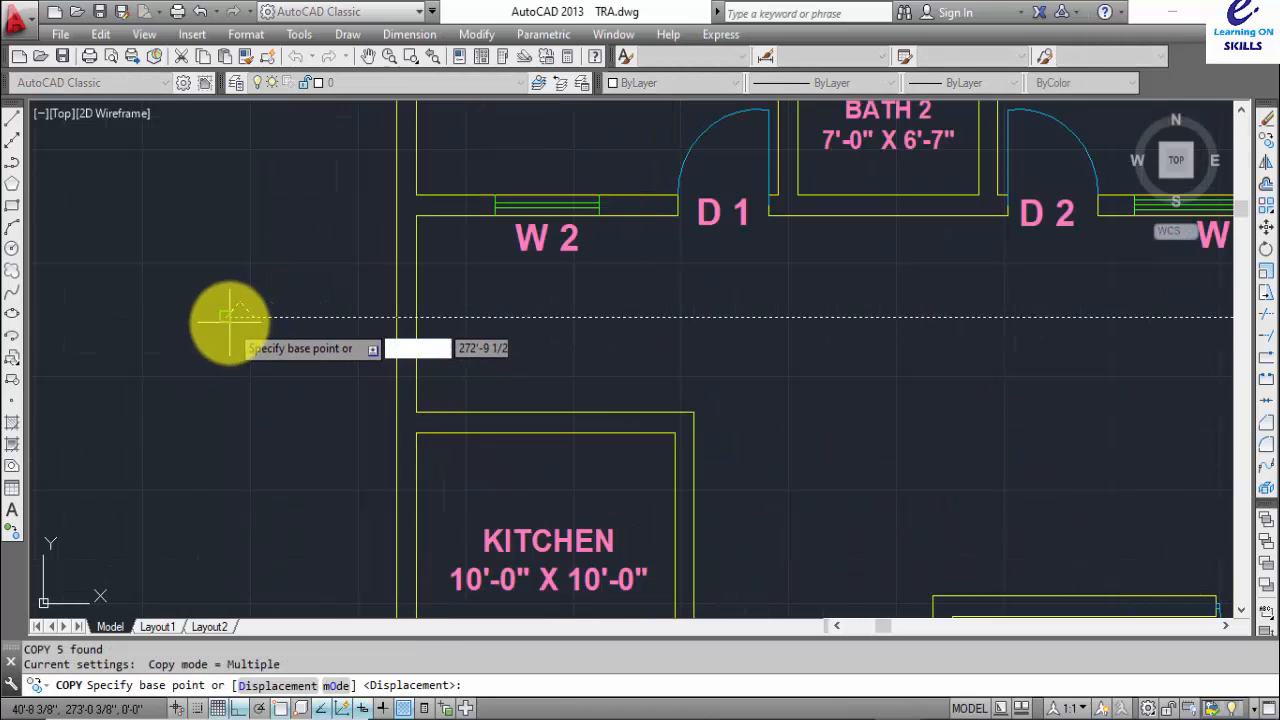
click(230, 319)
scroll(794, 300, down, 4)
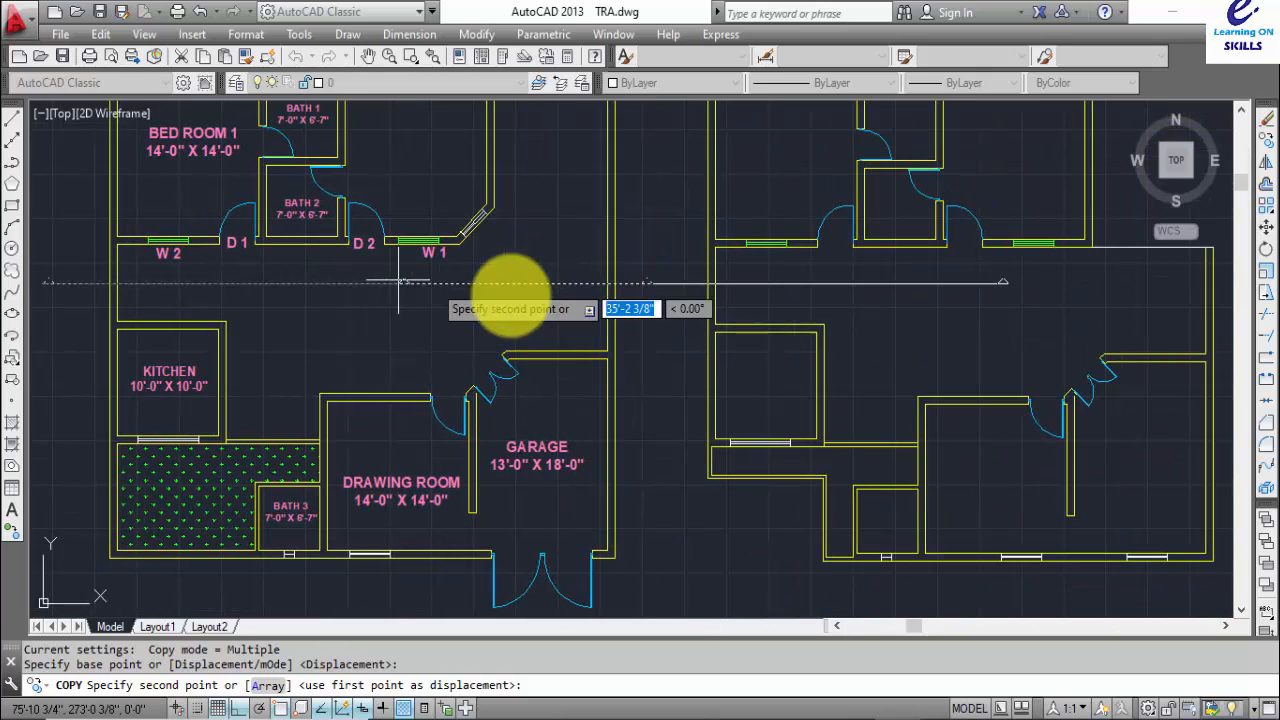
scroll(668, 285, up, 2)
click(668, 281)
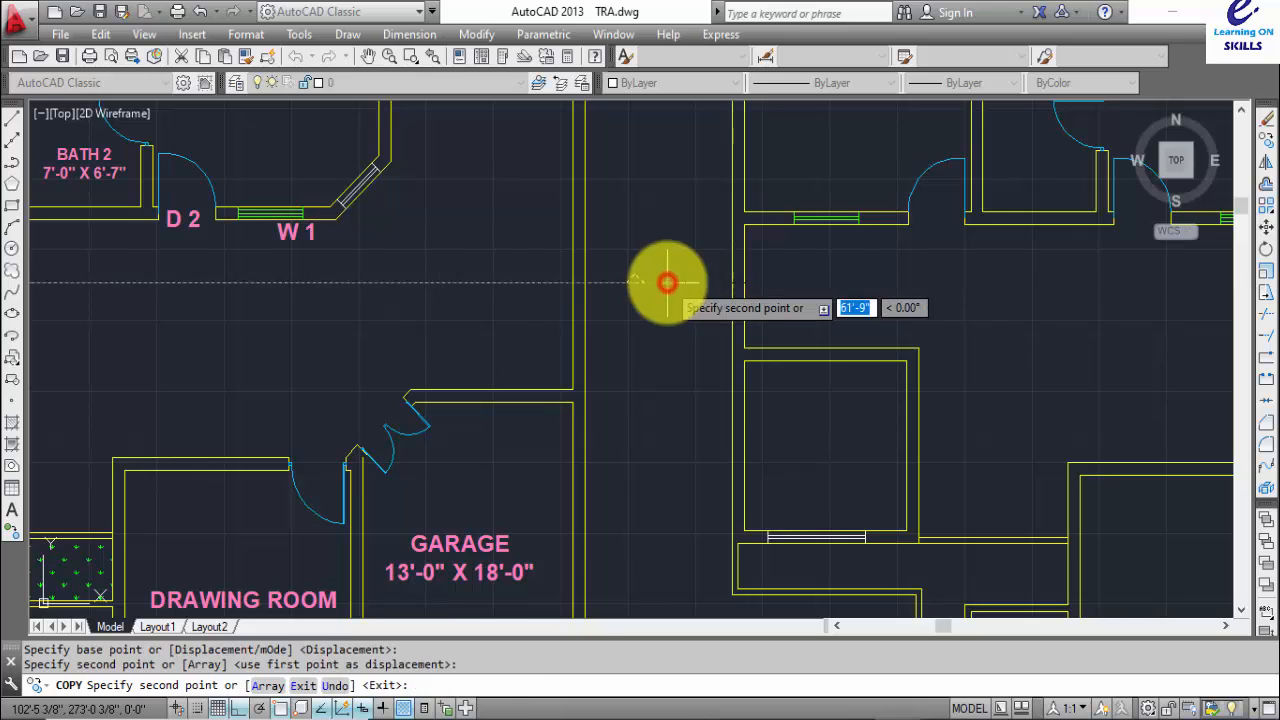
key(Escape)
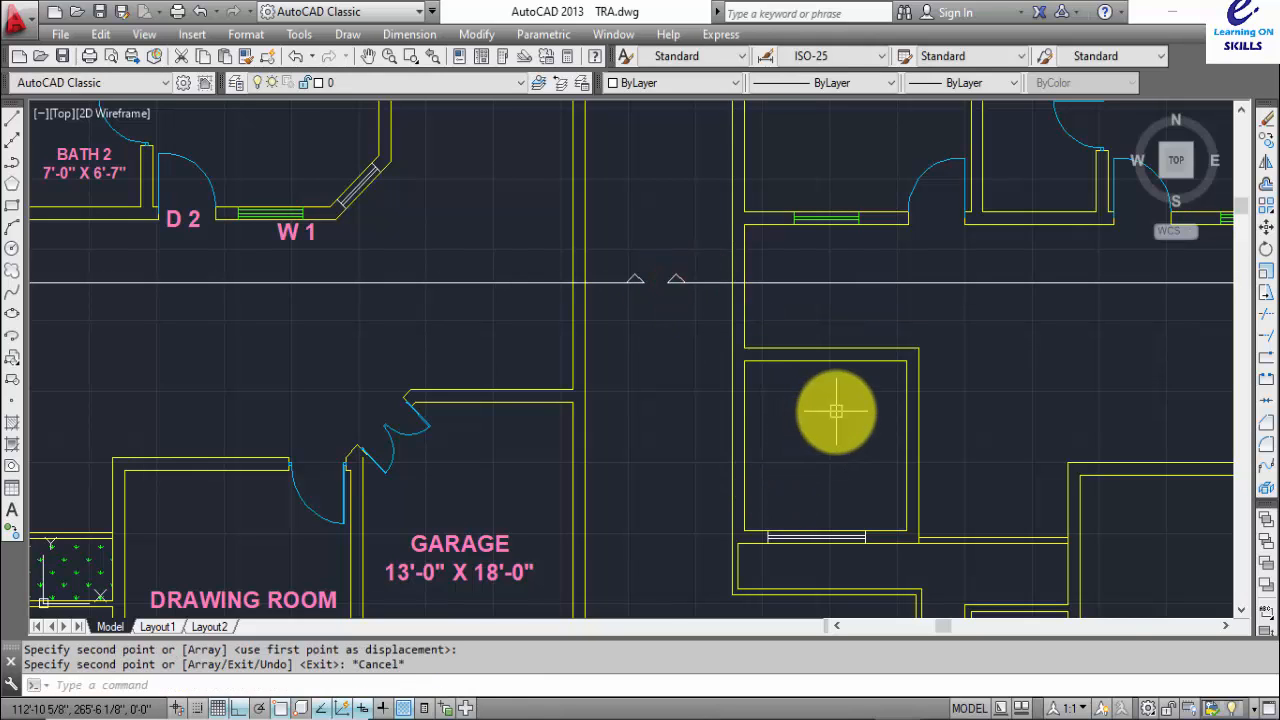
scroll(705, 225, down, 2)
middle_drag(819, 343, 560, 198)
middle_drag(651, 321, 641, 368)
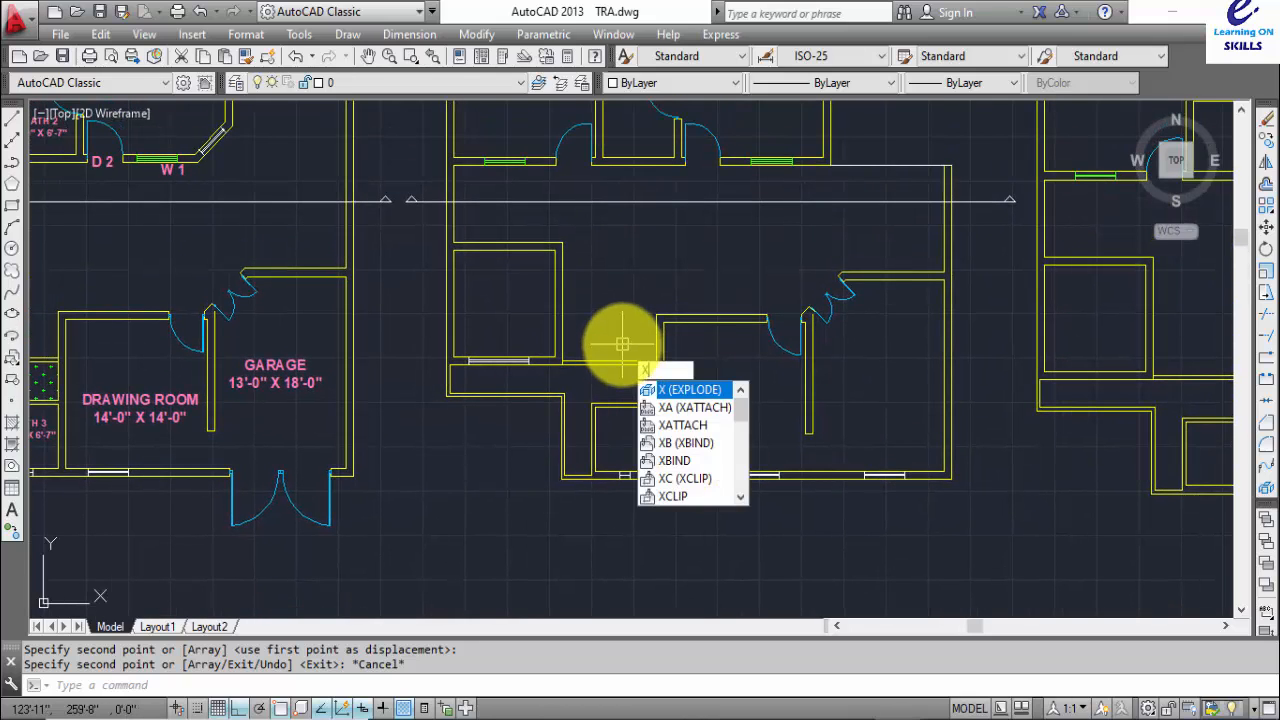
key(Escape)
mouse_move(827, 189)
middle_down()
mouse_move(862, 203)
mouse_move(820, 234)
mouse_move(806, 190)
middle_up()
scroll(831, 233, down, 1)
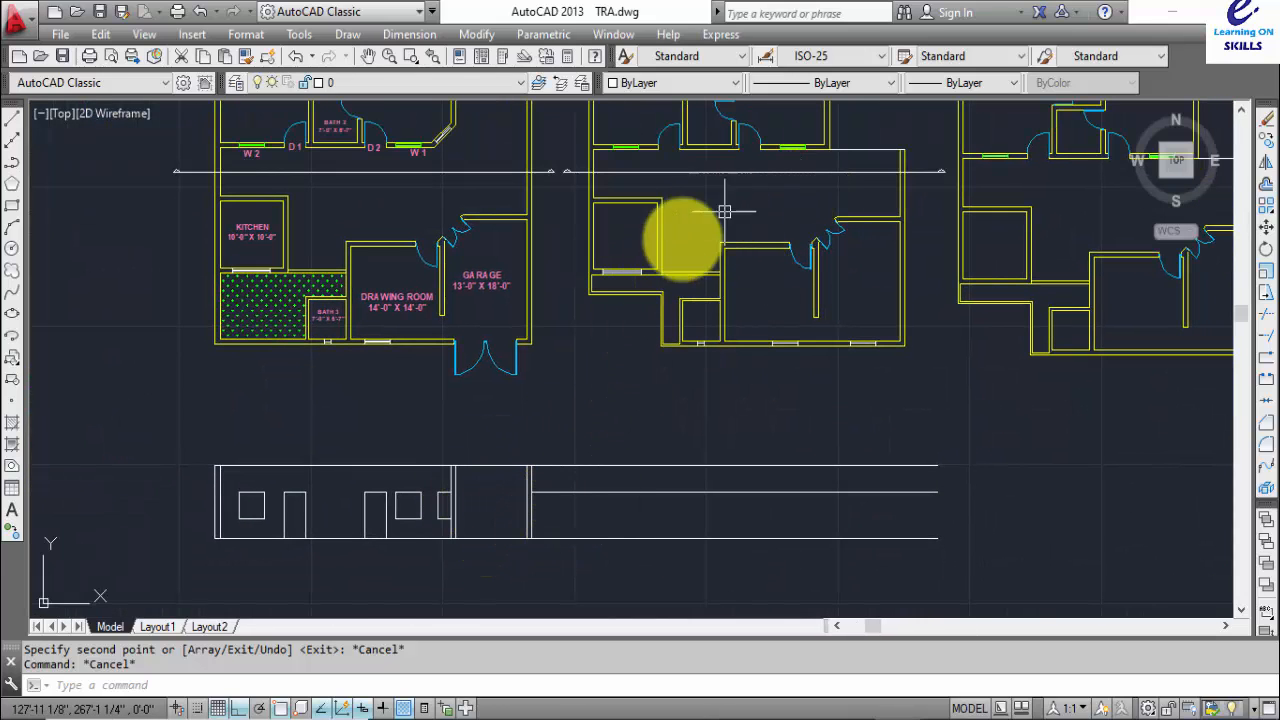
- Draw a vertical construction line from the outer face of the middle floor plan's left wall, at the section line, down through the section
middle_drag(633, 323, 605, 368)
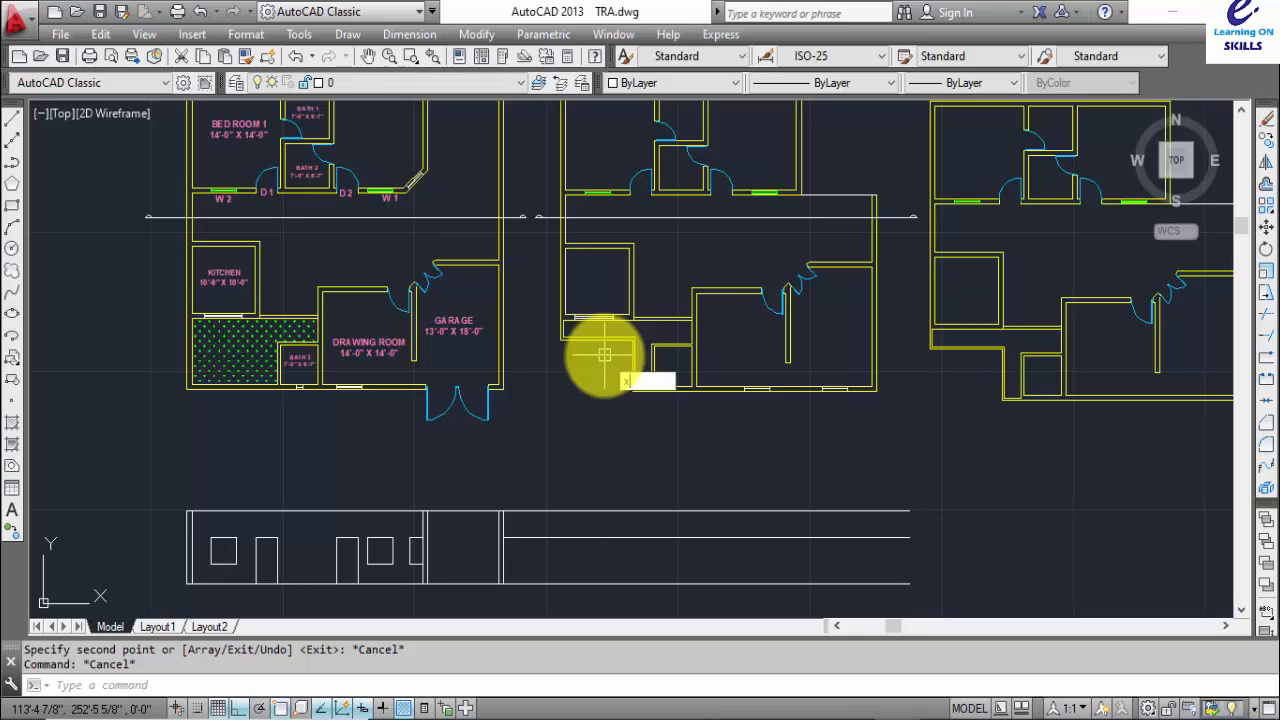
text(l)
key(Return)
scroll(563, 194, up, 5)
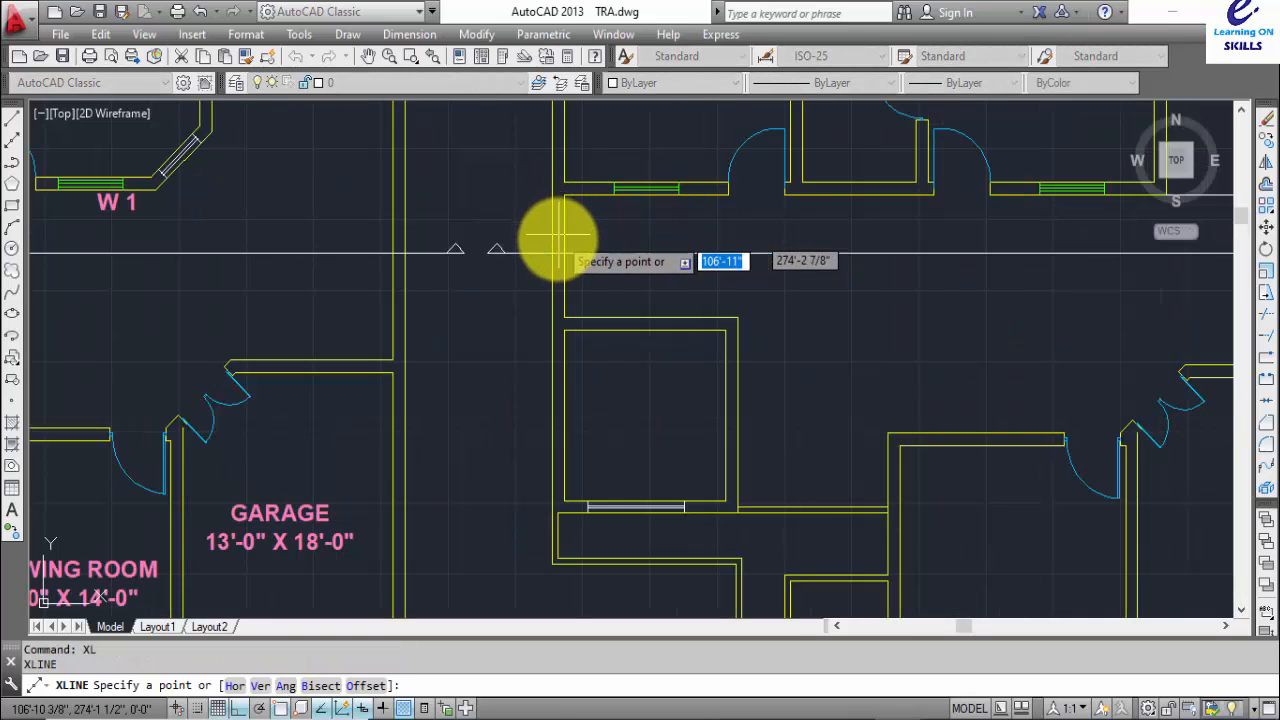
click(553, 253)
scroll(606, 266, down, 4)
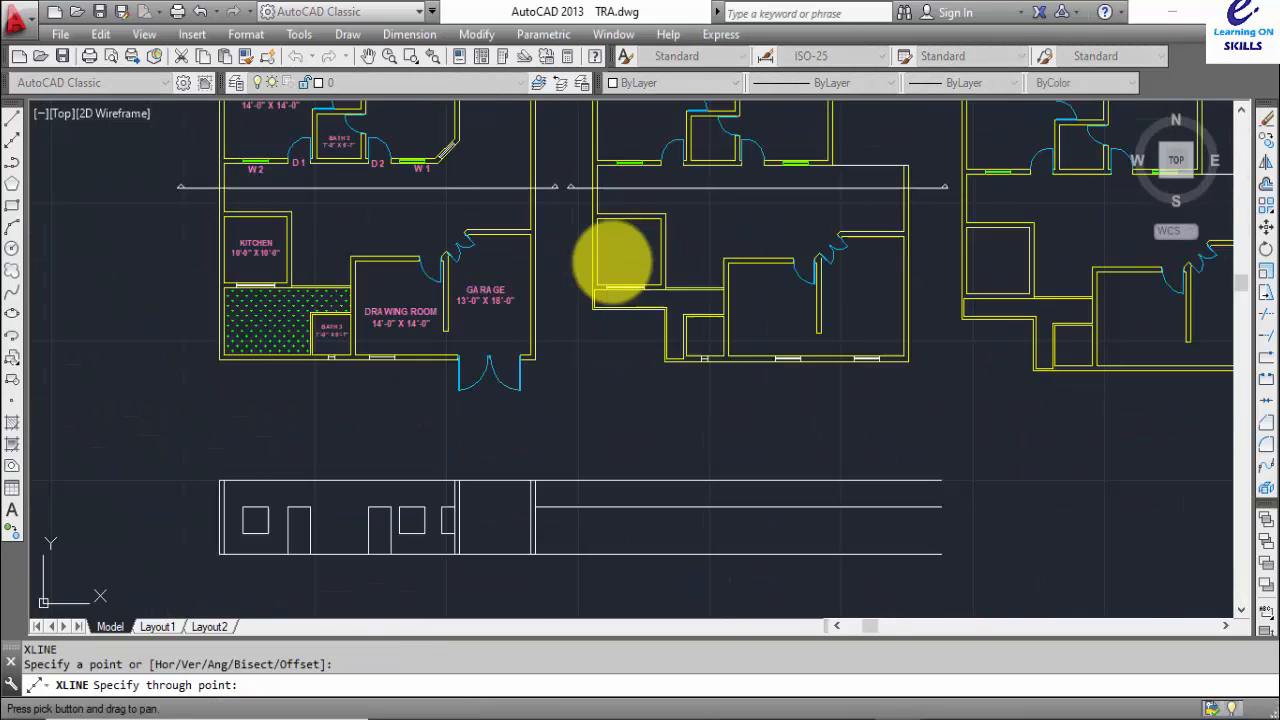
click(588, 543)
key(Return)
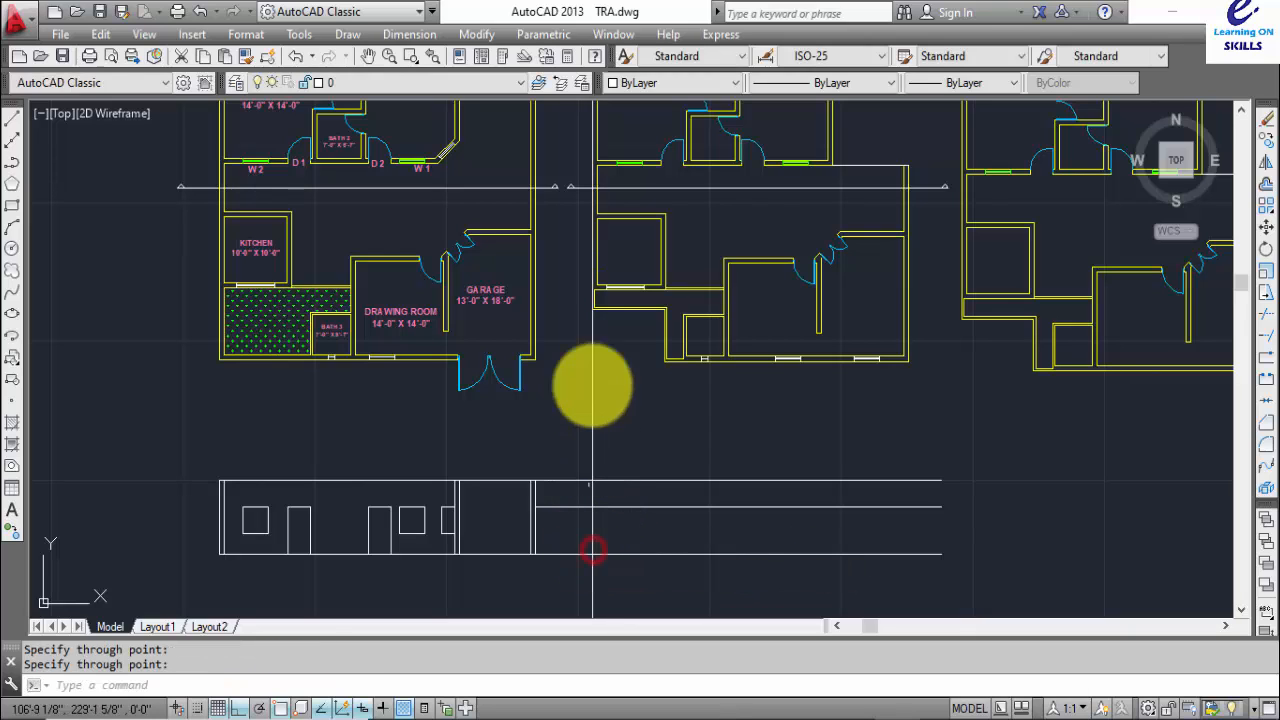
- Project the inner face of the middle plan's left wall down through the section with a vertical construction line
key(Return)
scroll(596, 187, up, 2)
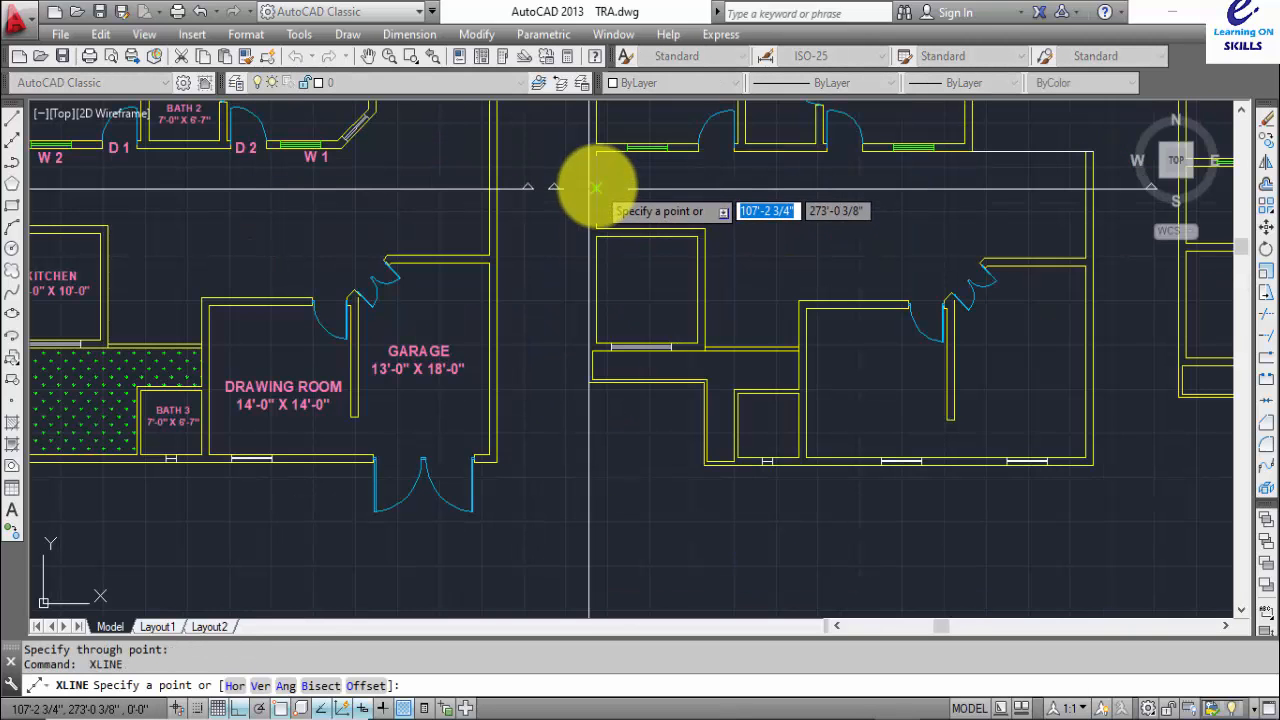
click(596, 187)
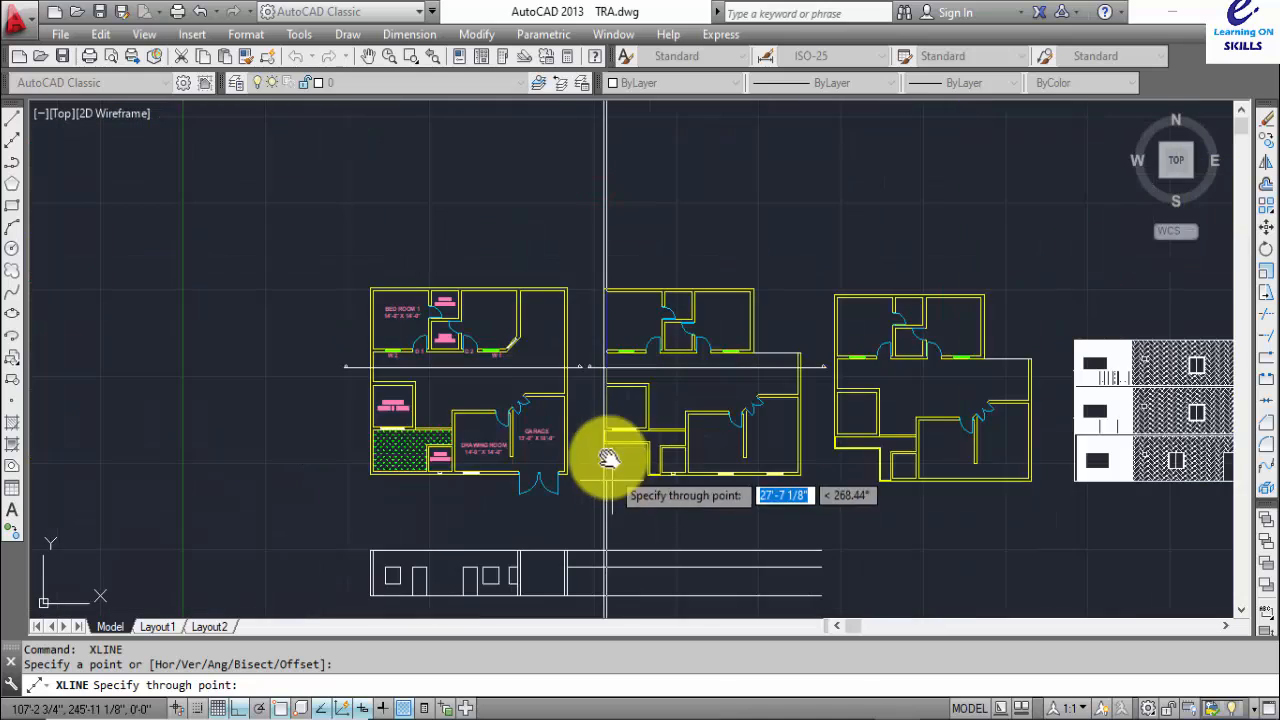
scroll(606, 440, down, 3)
click(619, 415)
key(Return)
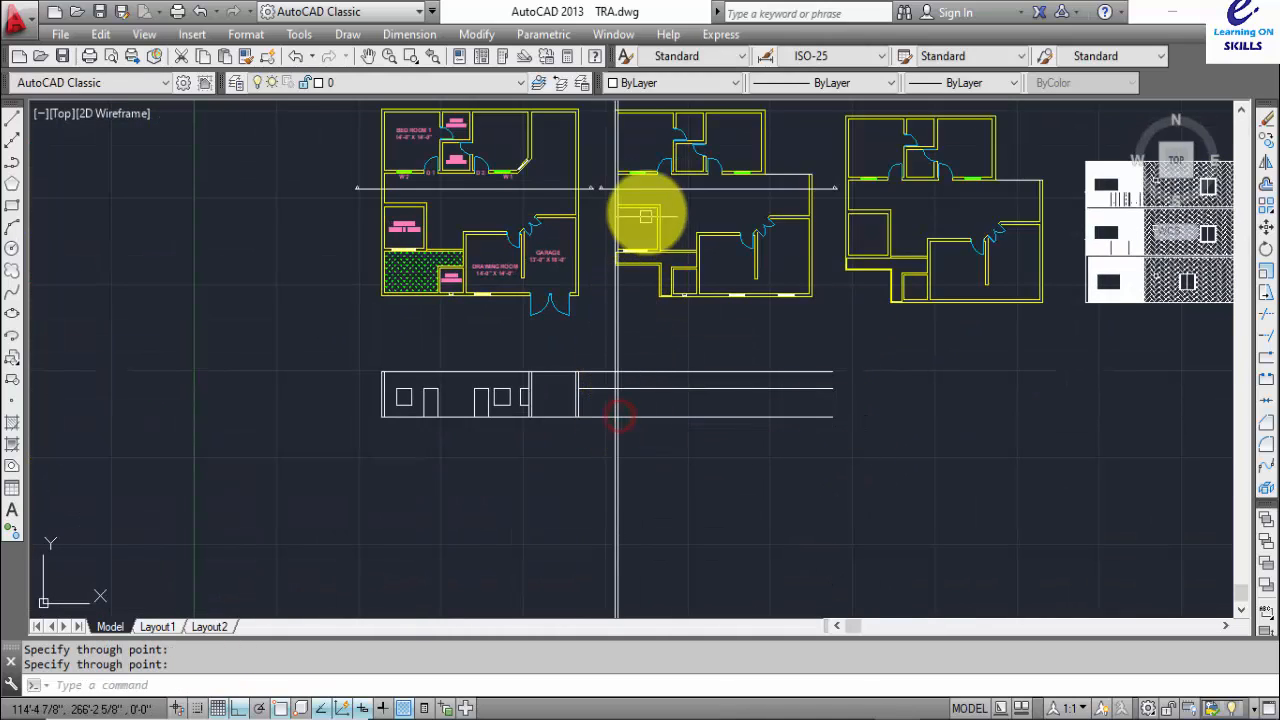
- Project the left jamb of the middle plan's left green window down to the section's base line with a construction line
scroll(643, 185, up, 3)
key(Return)
click(586, 133)
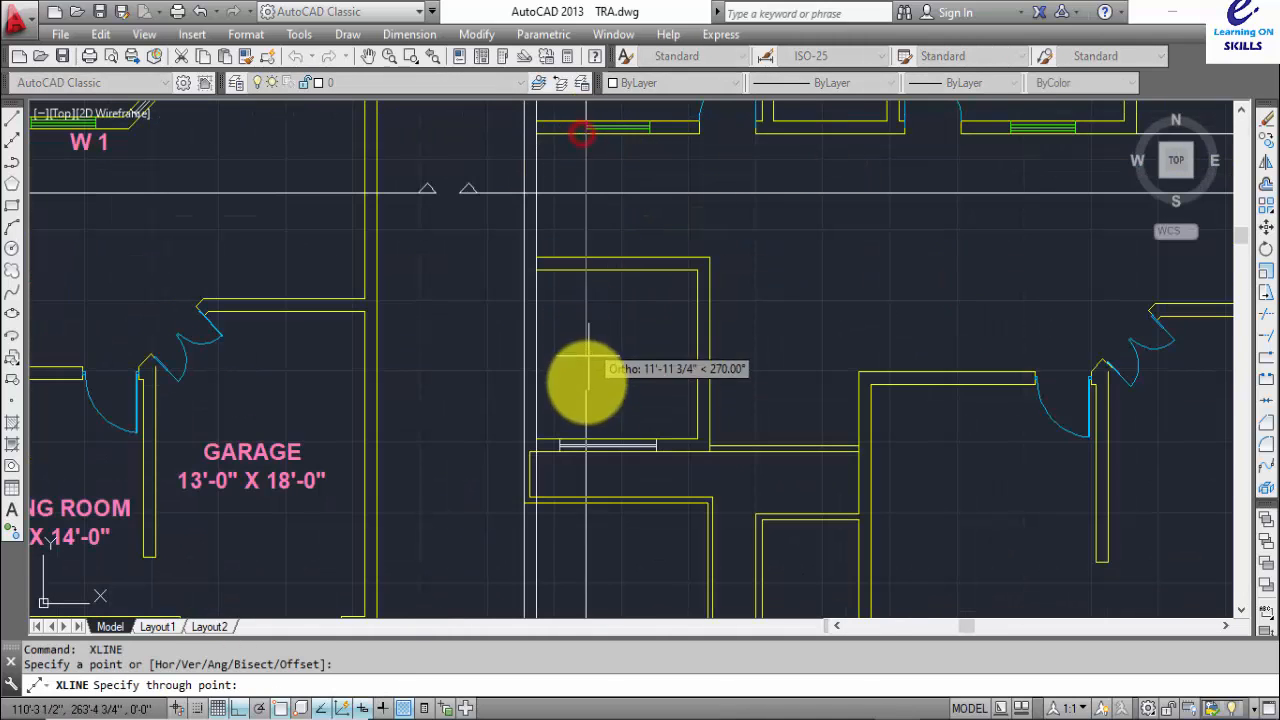
scroll(586, 377, down, 4)
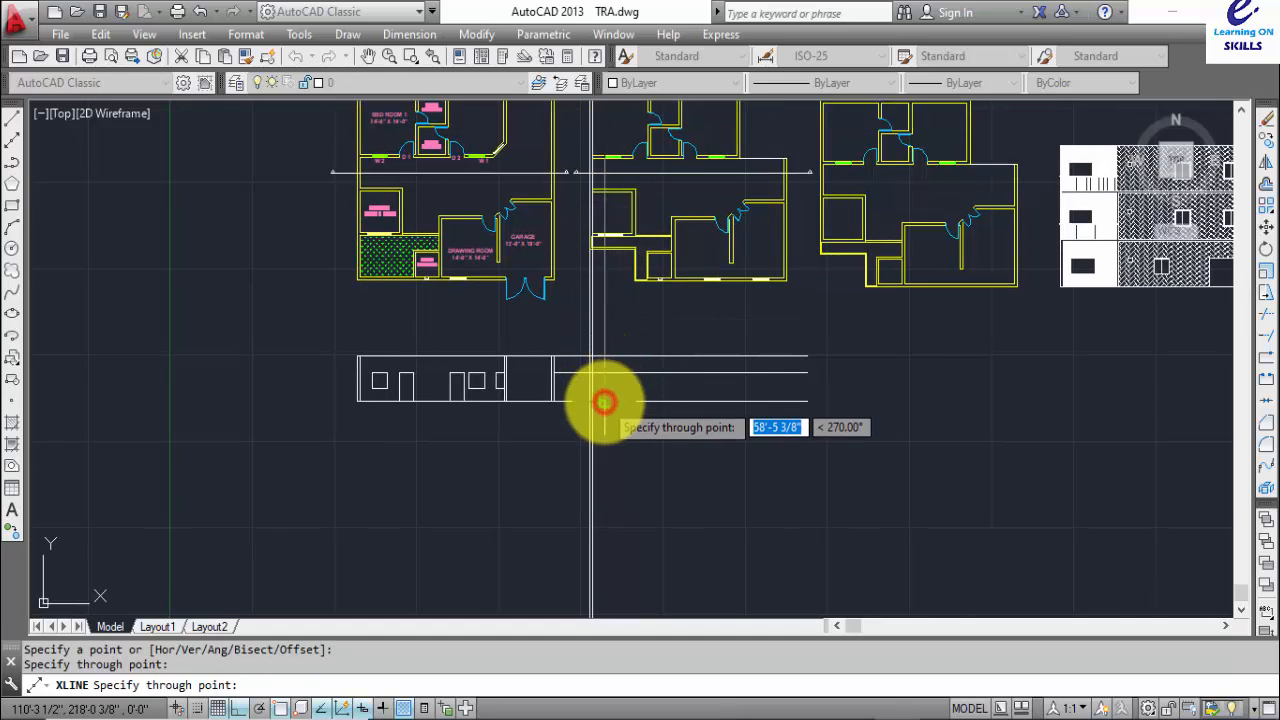
click(604, 402)
key(Return)
- Project the right jamb of the middle plan's left green window down to the section with a construction line
scroll(634, 177, up, 4)
key(Return)
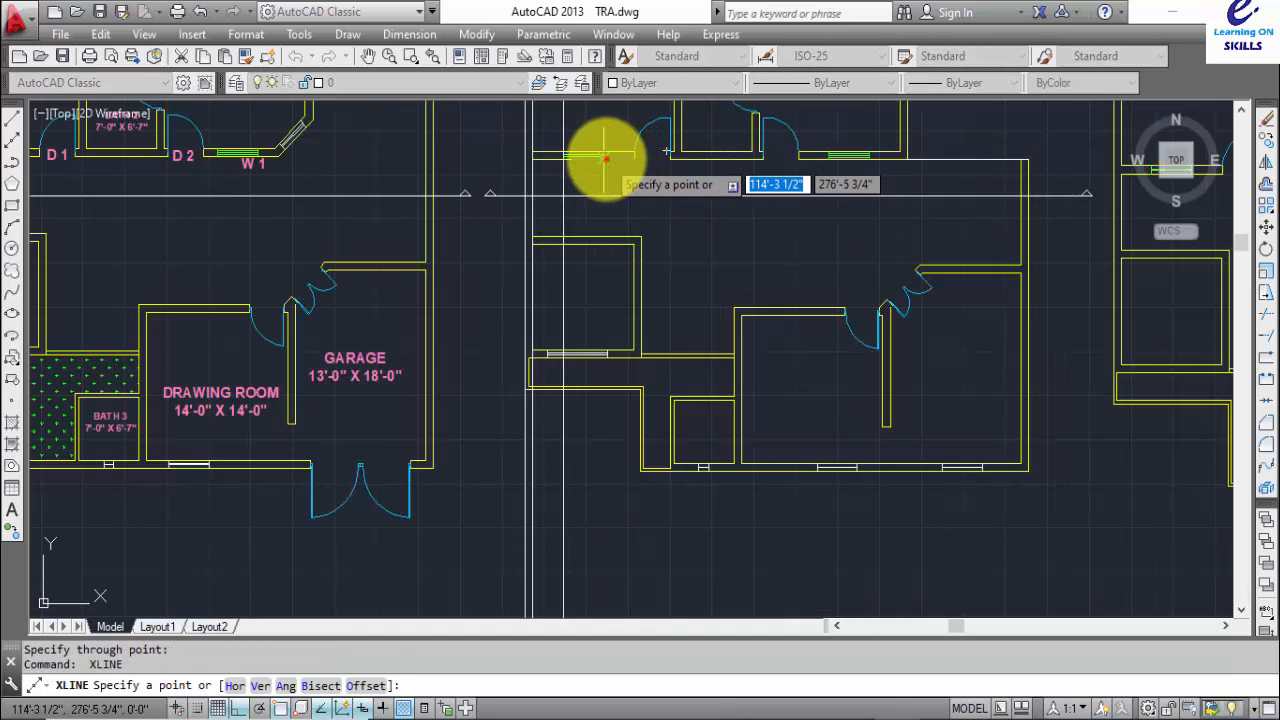
click(605, 158)
scroll(617, 420, down, 4)
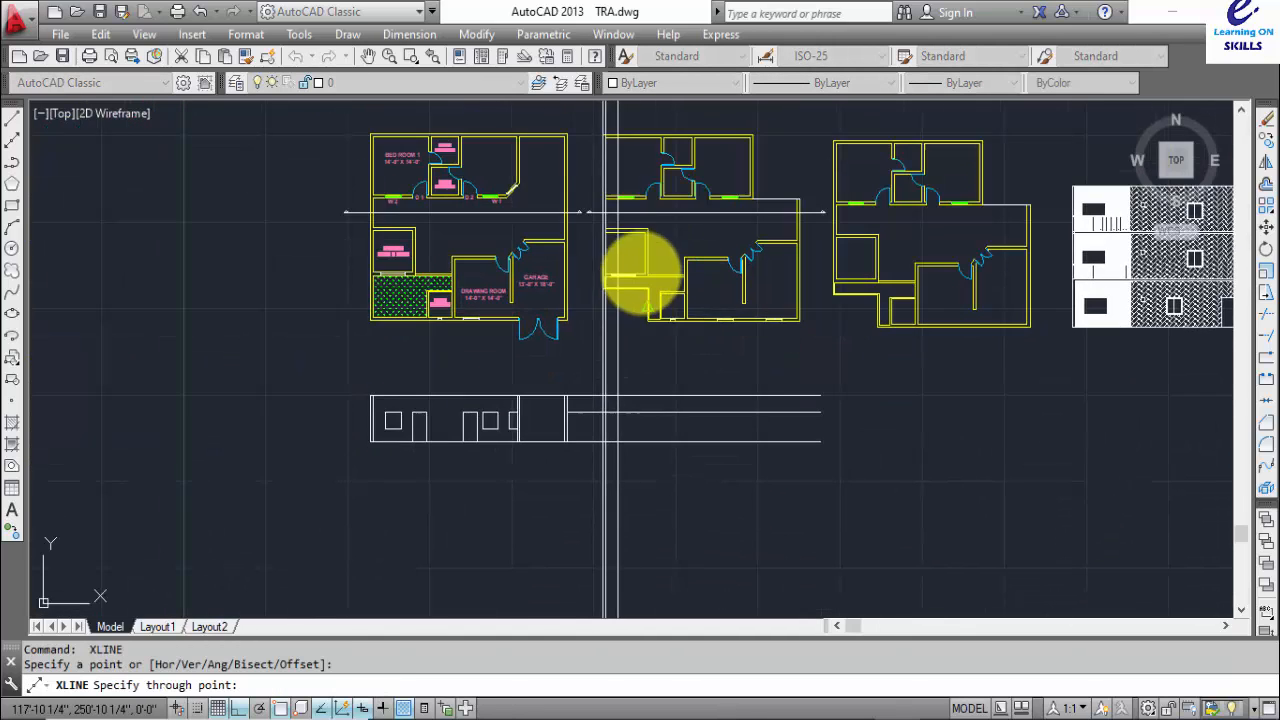
click(638, 443)
key(Return)
- Draw a vertical construction line from the left jamb of the door beside the left window down through the section
scroll(651, 200, up, 4)
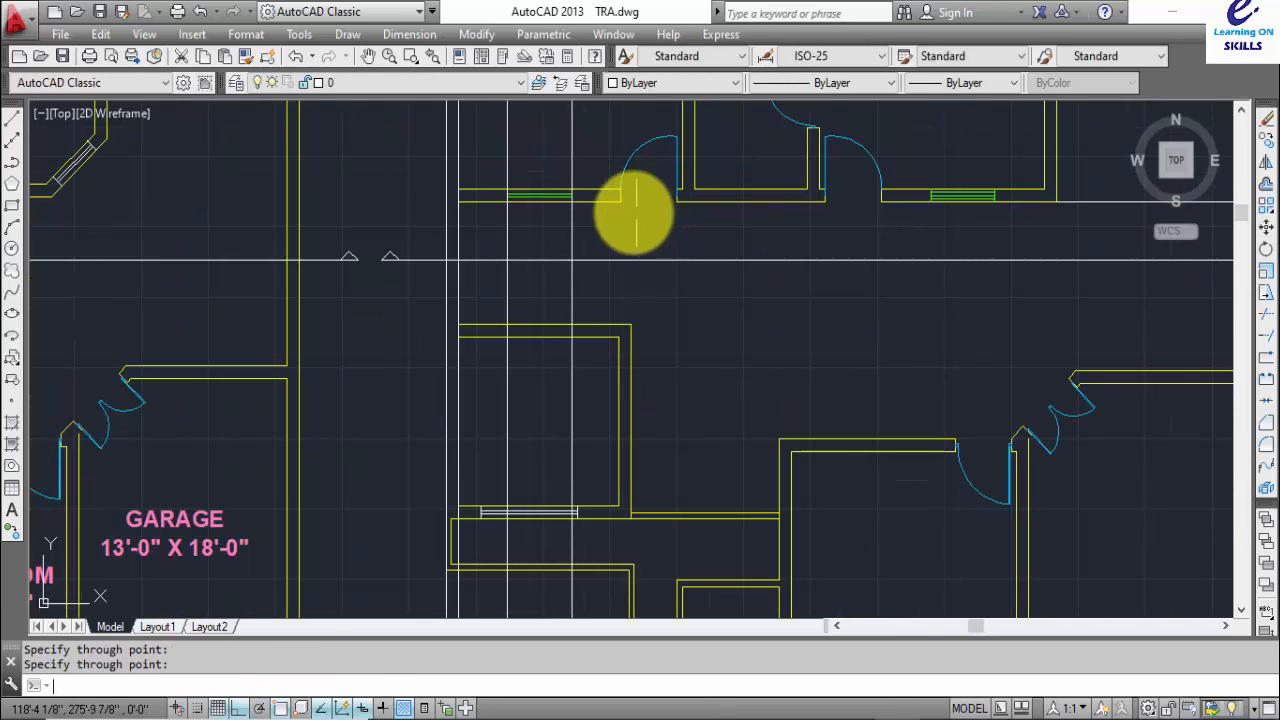
key(Return)
click(622, 200)
scroll(629, 386, down, 4)
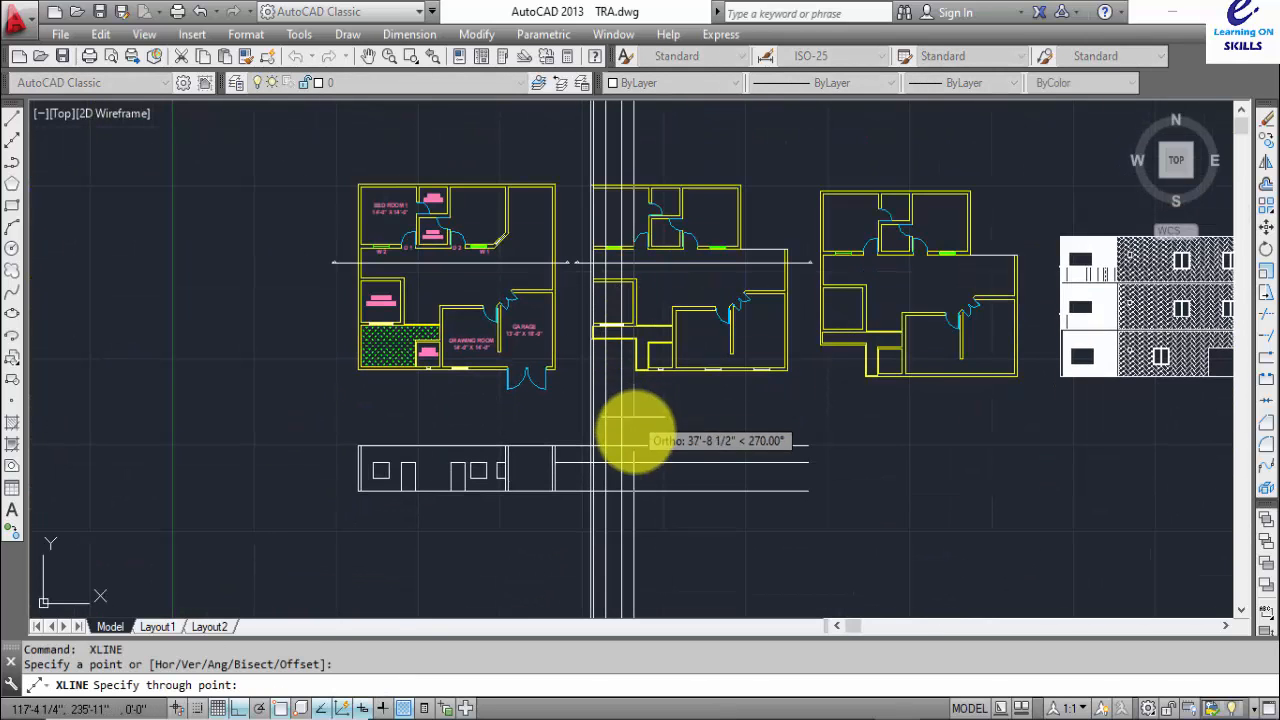
click(635, 492)
key(Return)
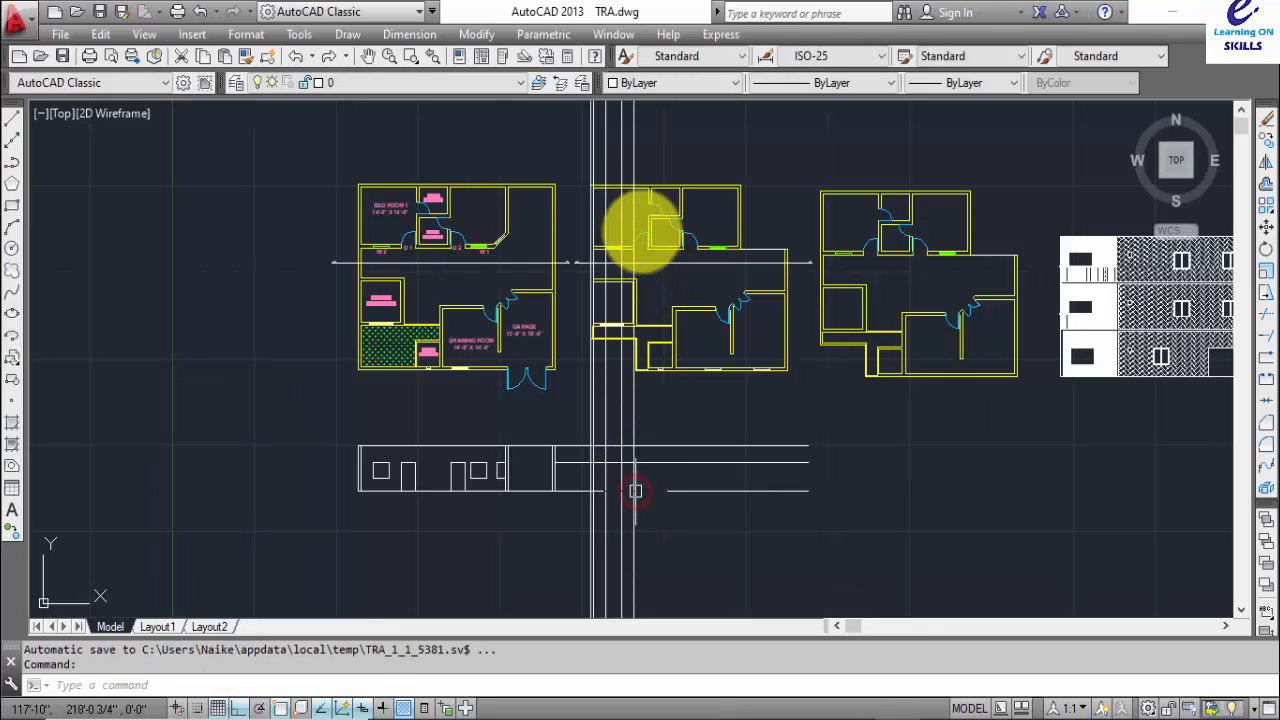
- Draw a vertical construction line from the right jamb of the same left door down through the section
key(Return)
scroll(630, 200, up, 4)
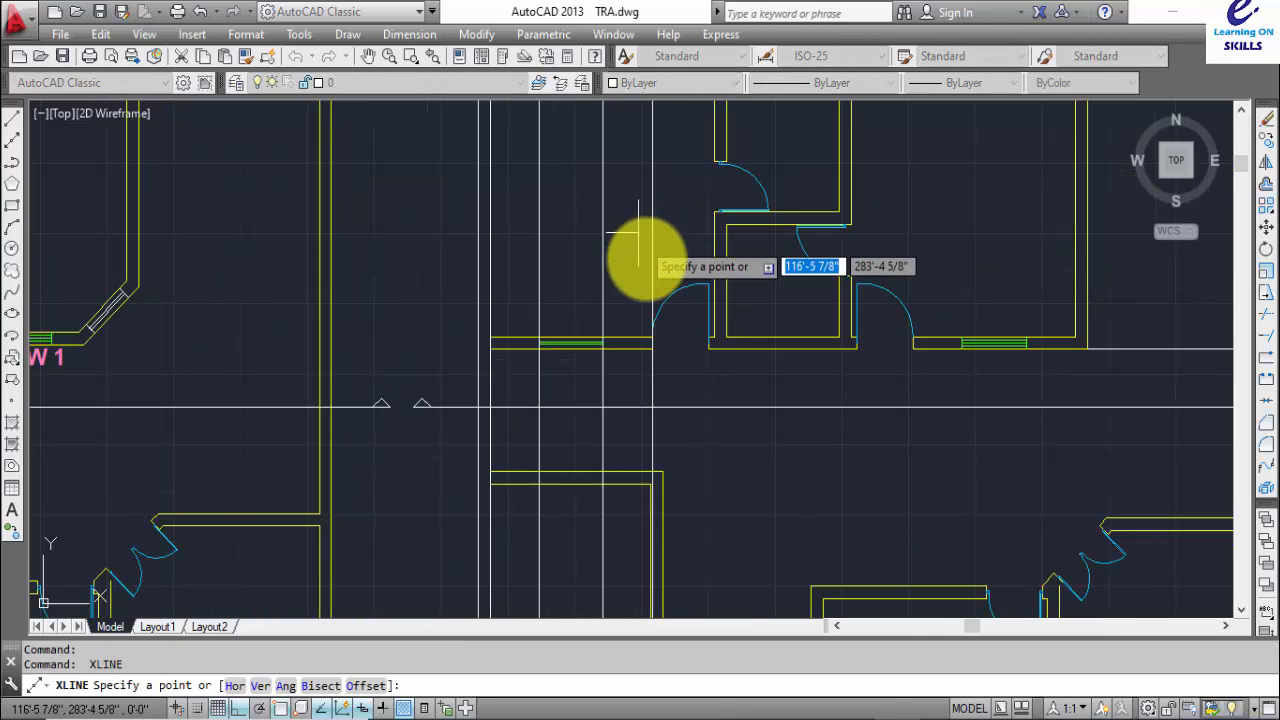
click(708, 350)
scroll(665, 300, down, 4)
scroll(651, 385, up, 4)
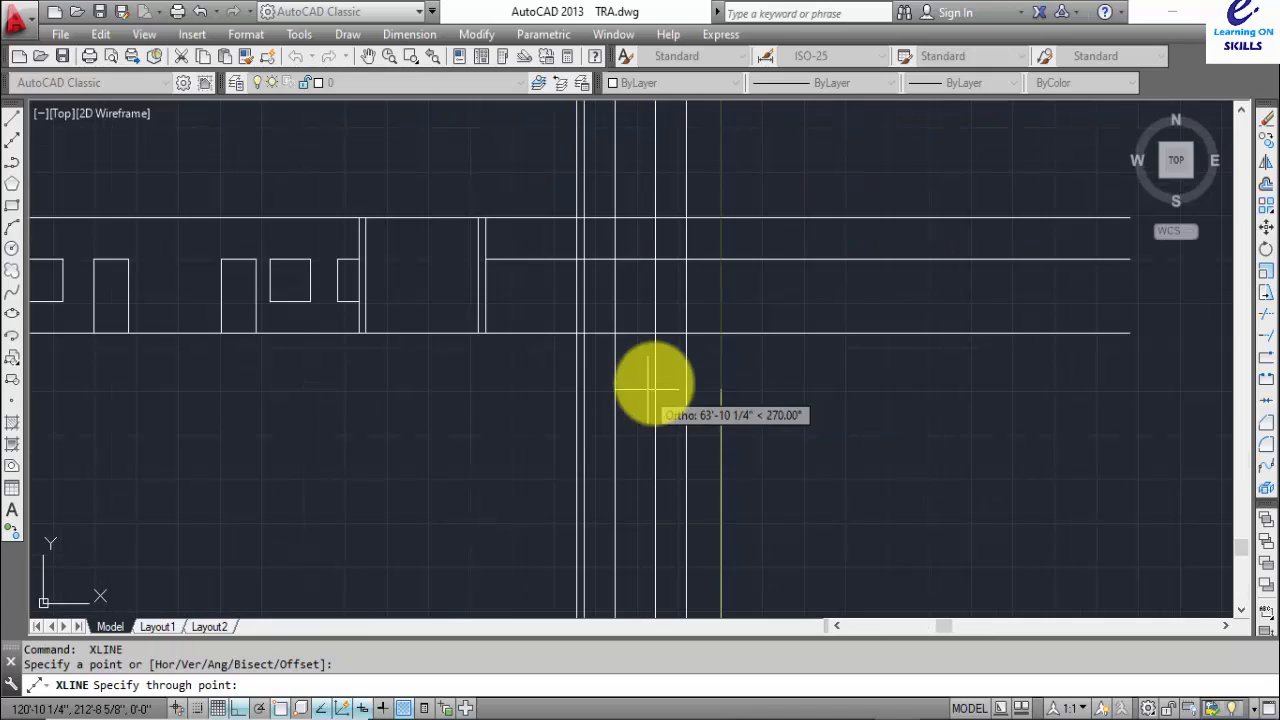
click(723, 333)
key(Return)
- Project the left jamb of the middle plan's right door, beside the bathroom wall, down to the section's base line
scroll(666, 372, down, 4)
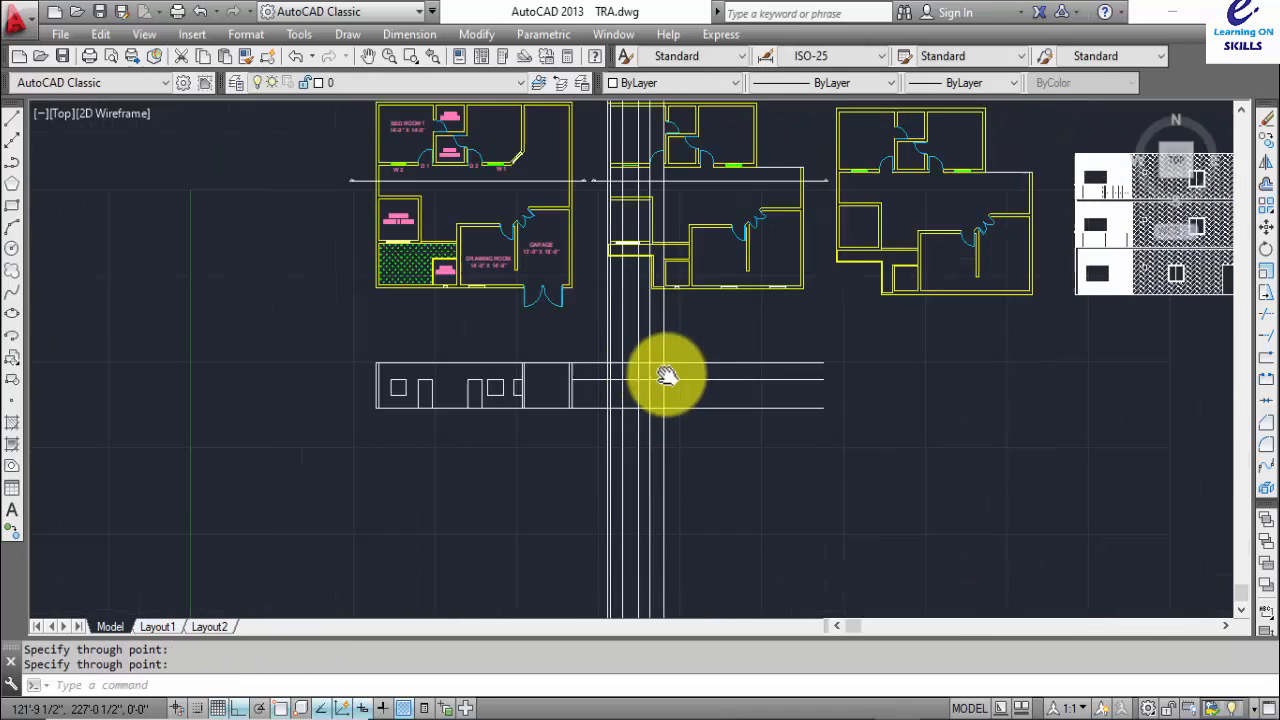
scroll(730, 185, up, 3)
key(Return)
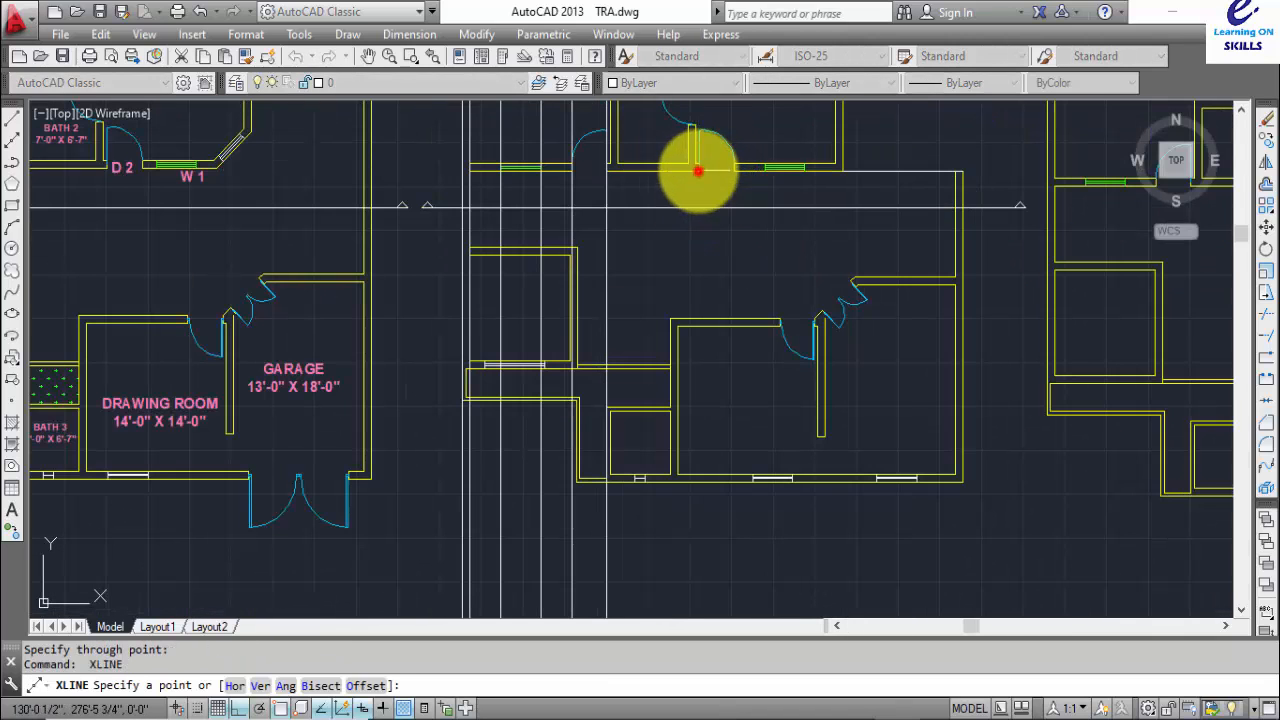
click(700, 171)
scroll(705, 330, down, 4)
scroll(712, 396, up, 4)
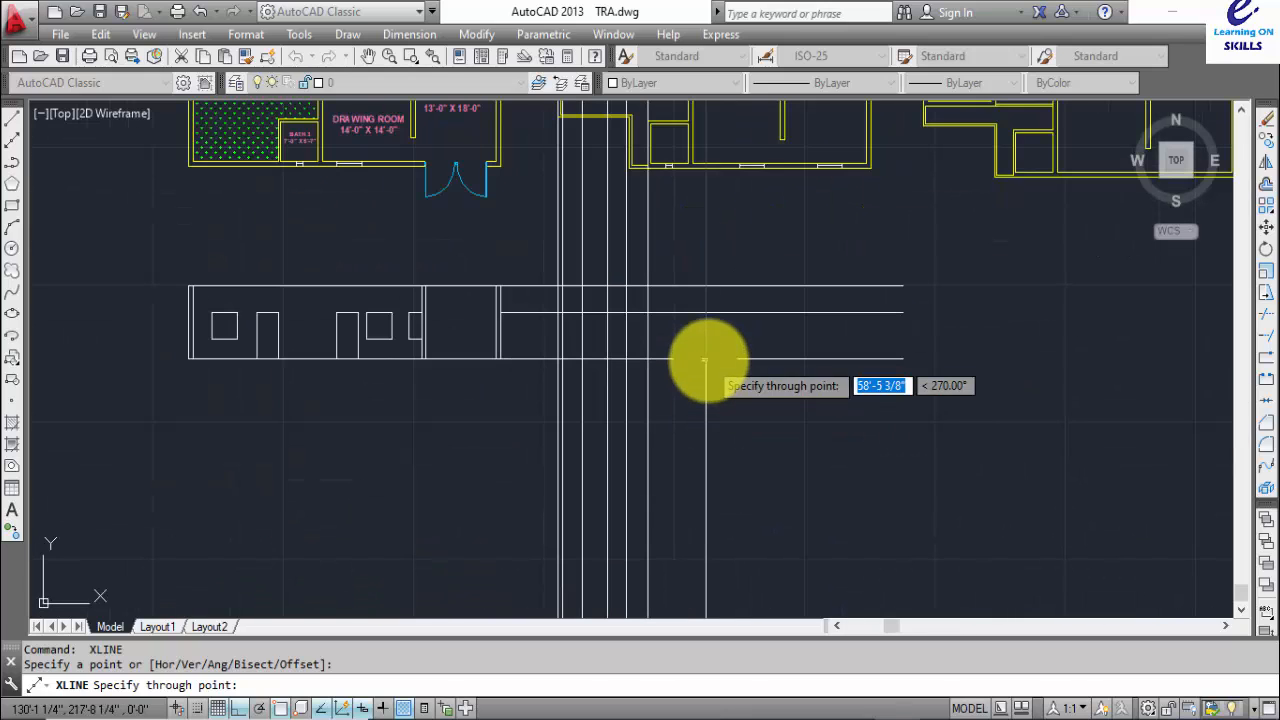
click(708, 362)
key(Return)
- Project the right jamb of the middle plan's right door down to the section with a construction line
middle_drag(753, 224, 734, 385)
key(Return)
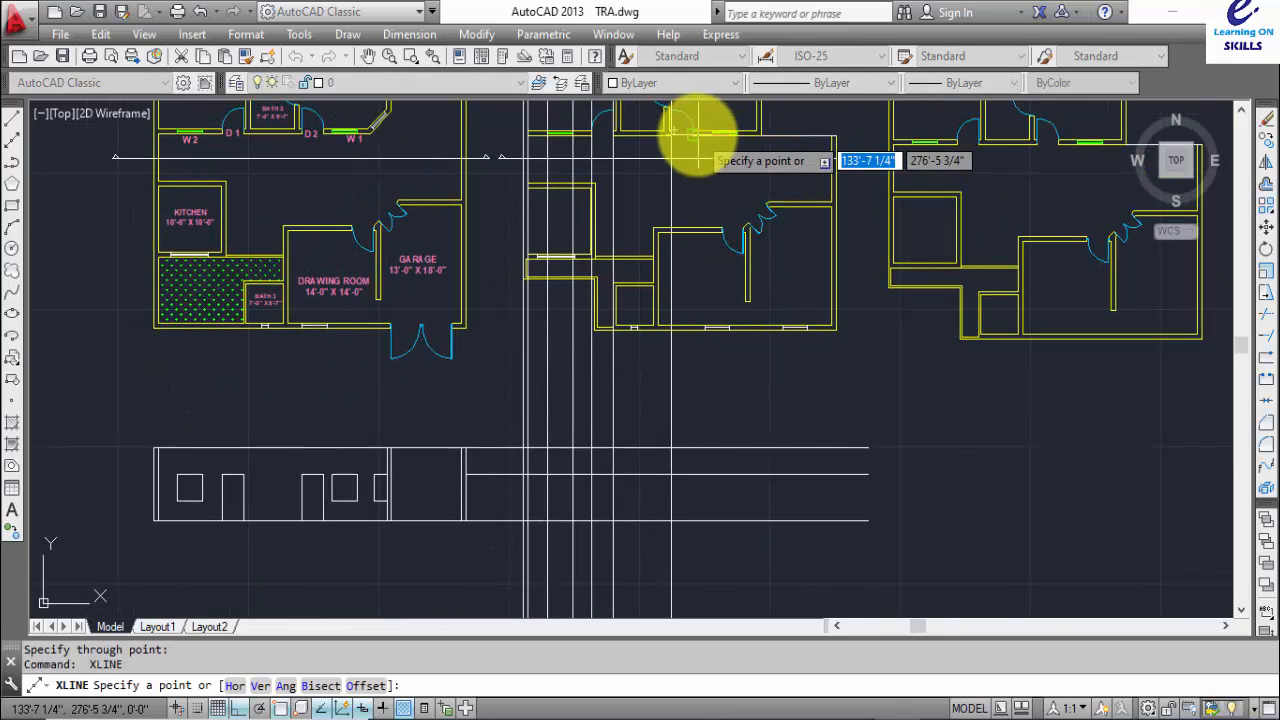
click(695, 133)
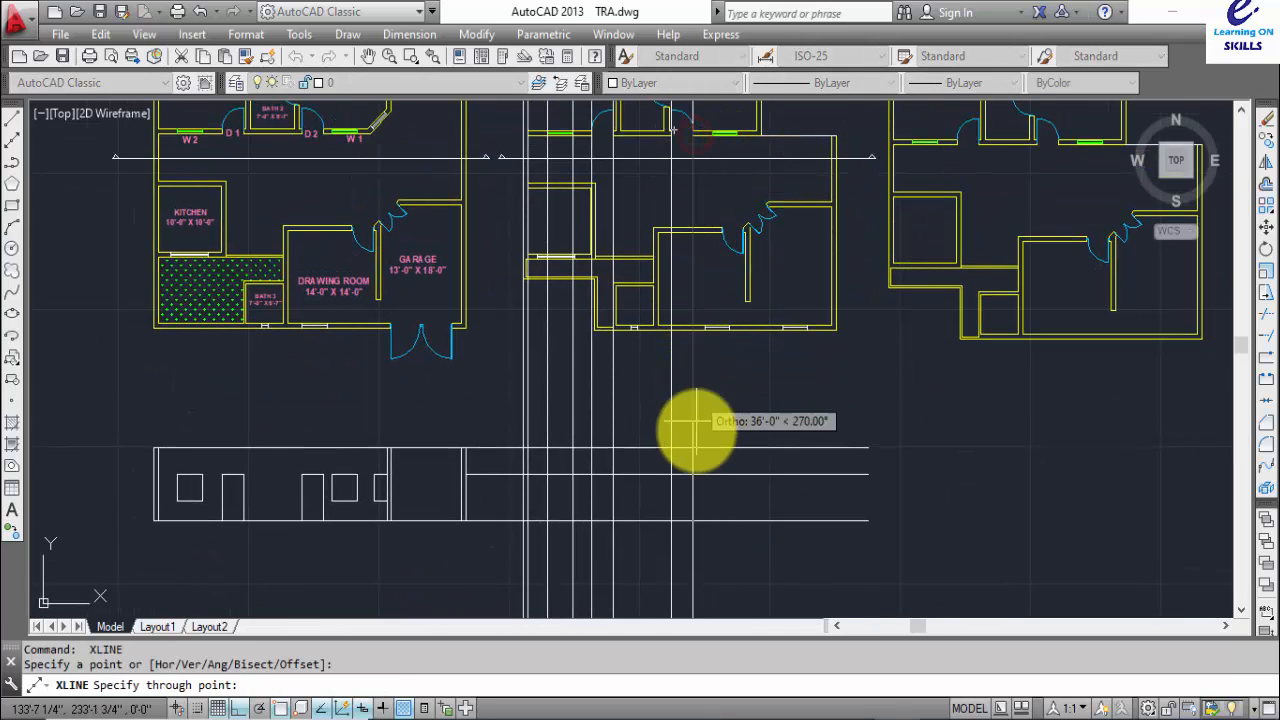
click(693, 519)
key(Return)
- Draw a vertical construction line from the left jamb of the middle plan's right green window down through the section
key(Return)
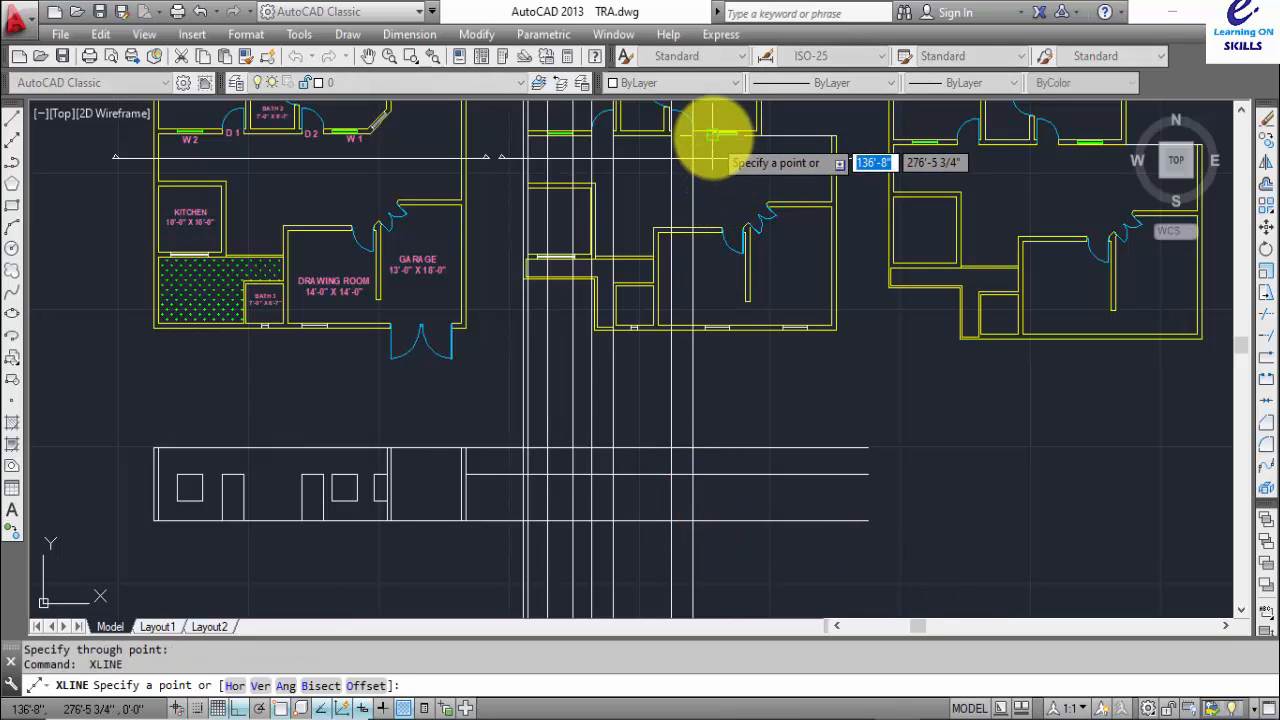
click(712, 137)
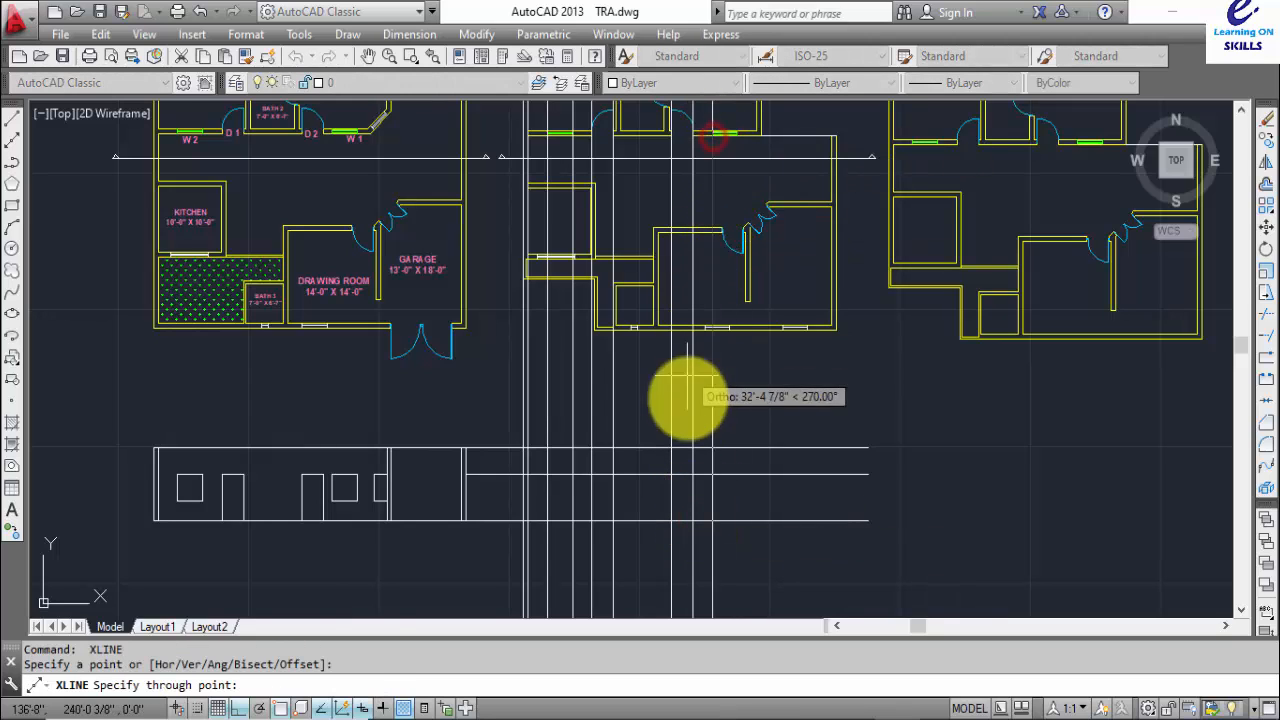
click(716, 521)
key(Return)
- Draw a vertical construction line from the right jamb of the middle plan's right green window down through the section
key(Return)
scroll(735, 145, up, 5)
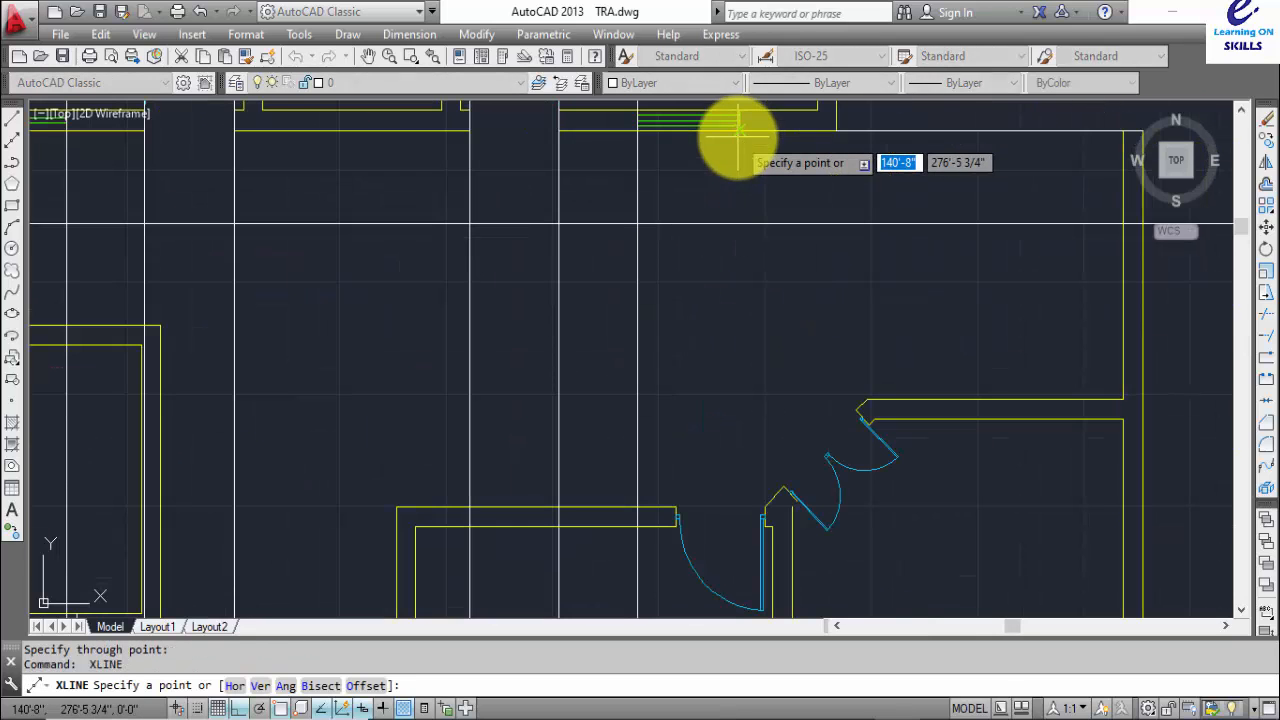
click(737, 133)
scroll(737, 133, down, 5)
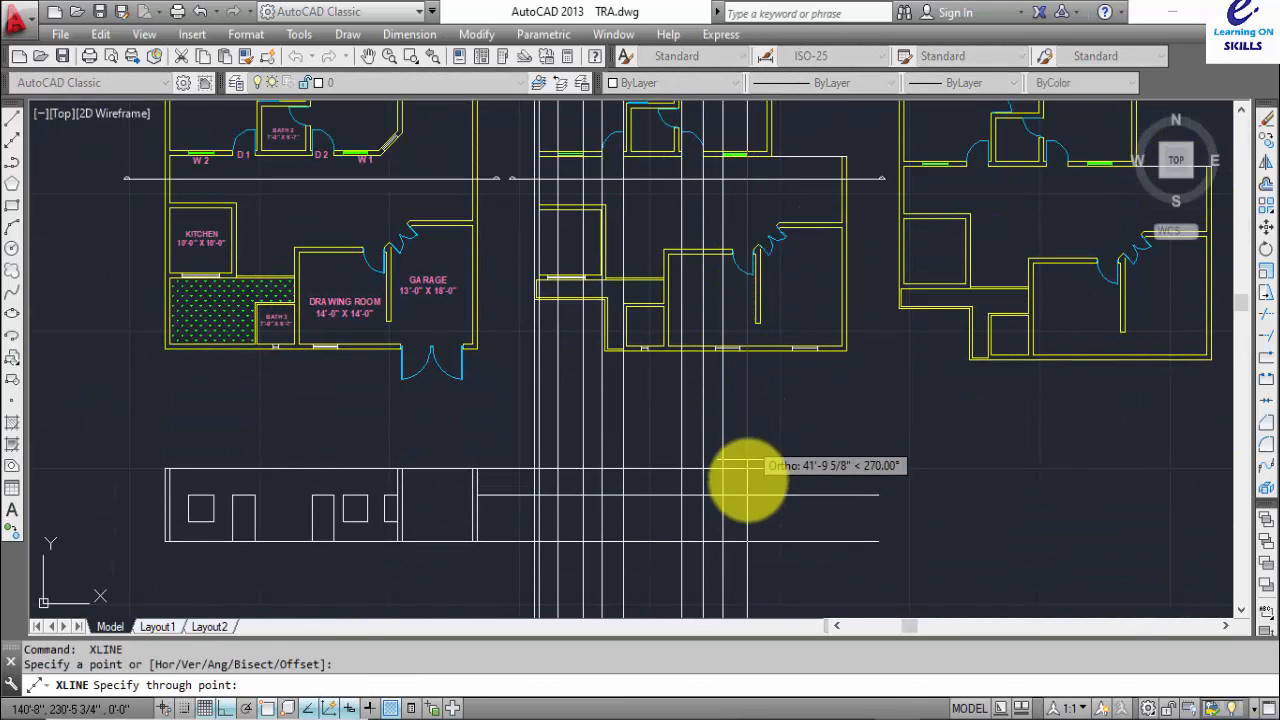
click(743, 543)
key(Return)
- Project the inner face of the upper-right room's right wall from the middle plan down to the section's base line
scroll(780, 160, up, 5)
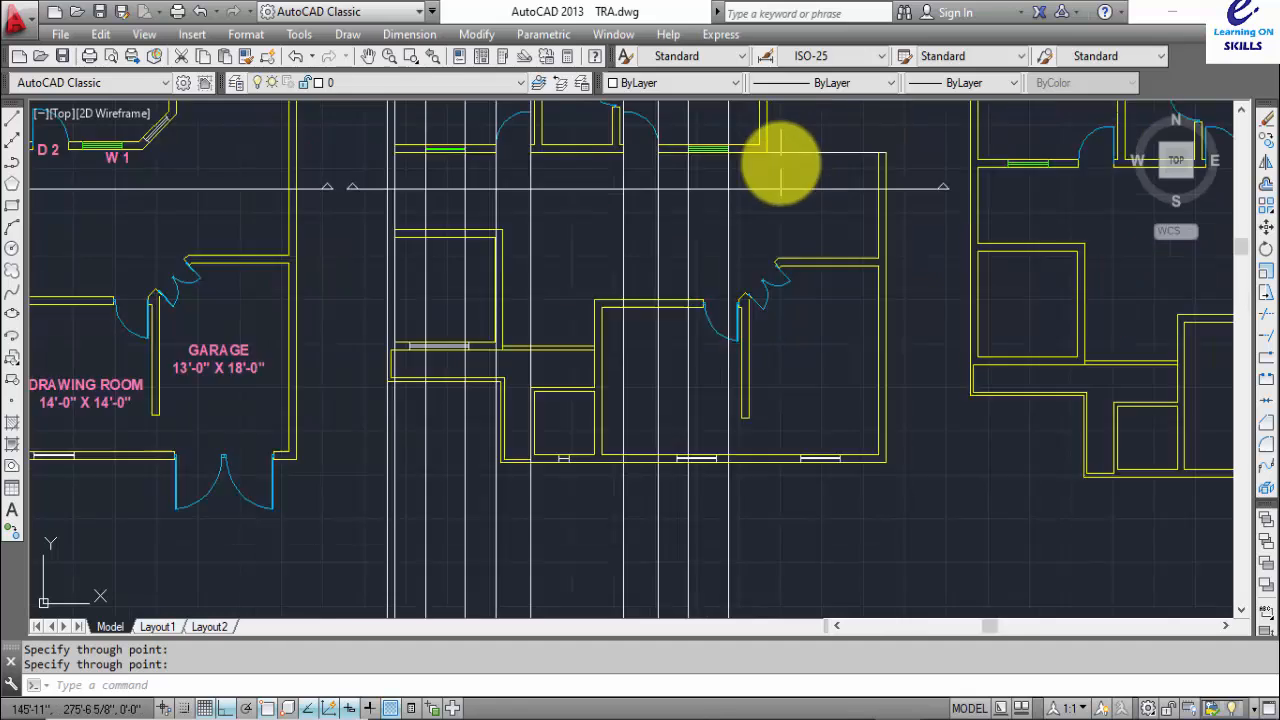
key(Return)
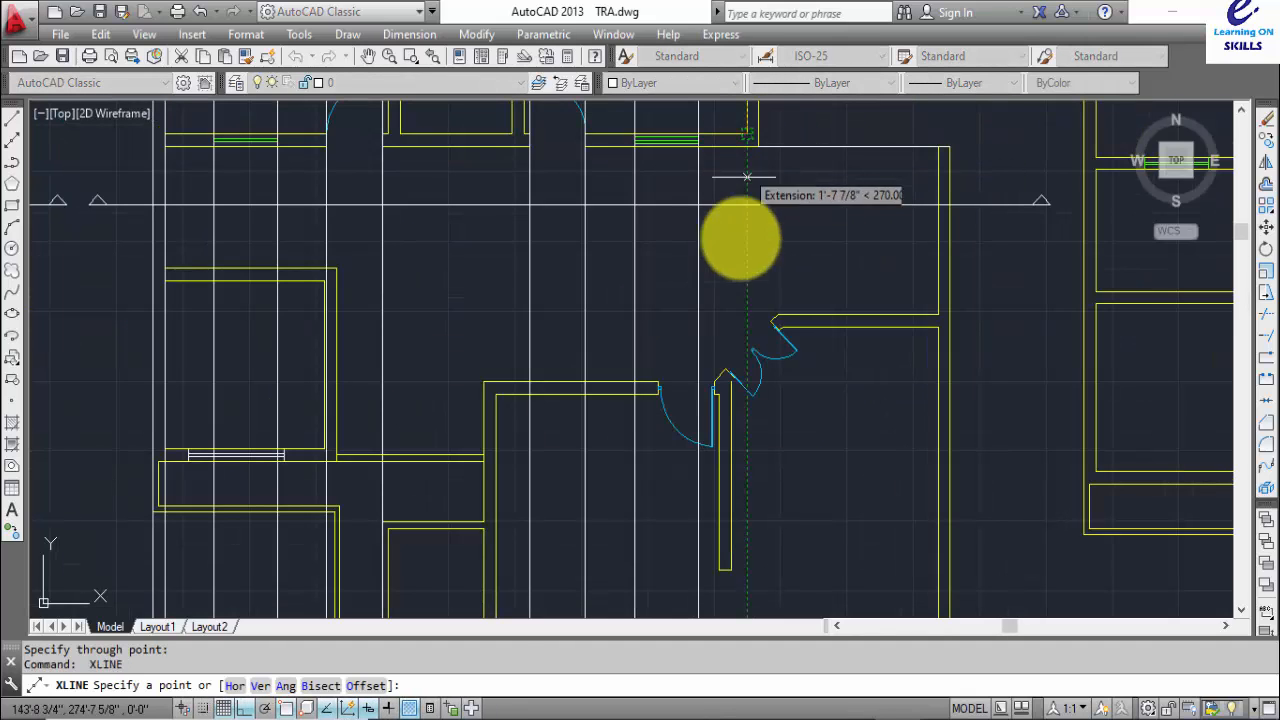
click(747, 133)
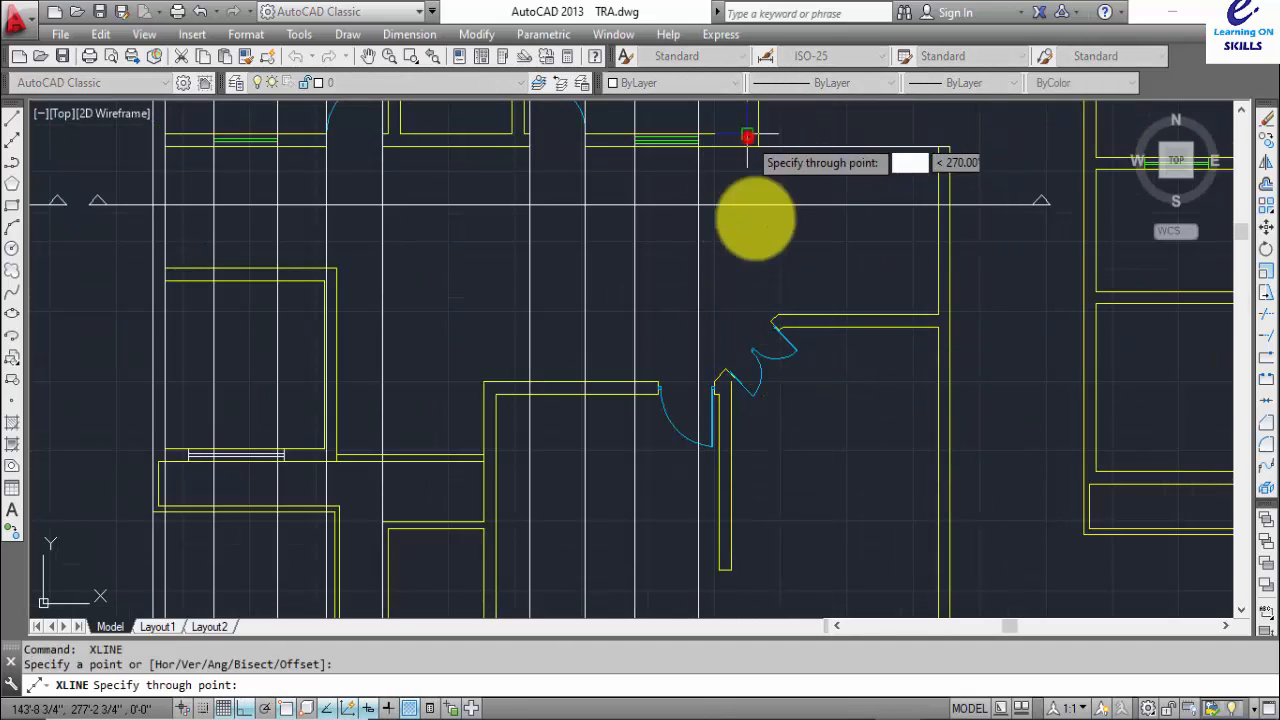
scroll(757, 434, down, 5)
scroll(777, 391, up, 2)
click(773, 425)
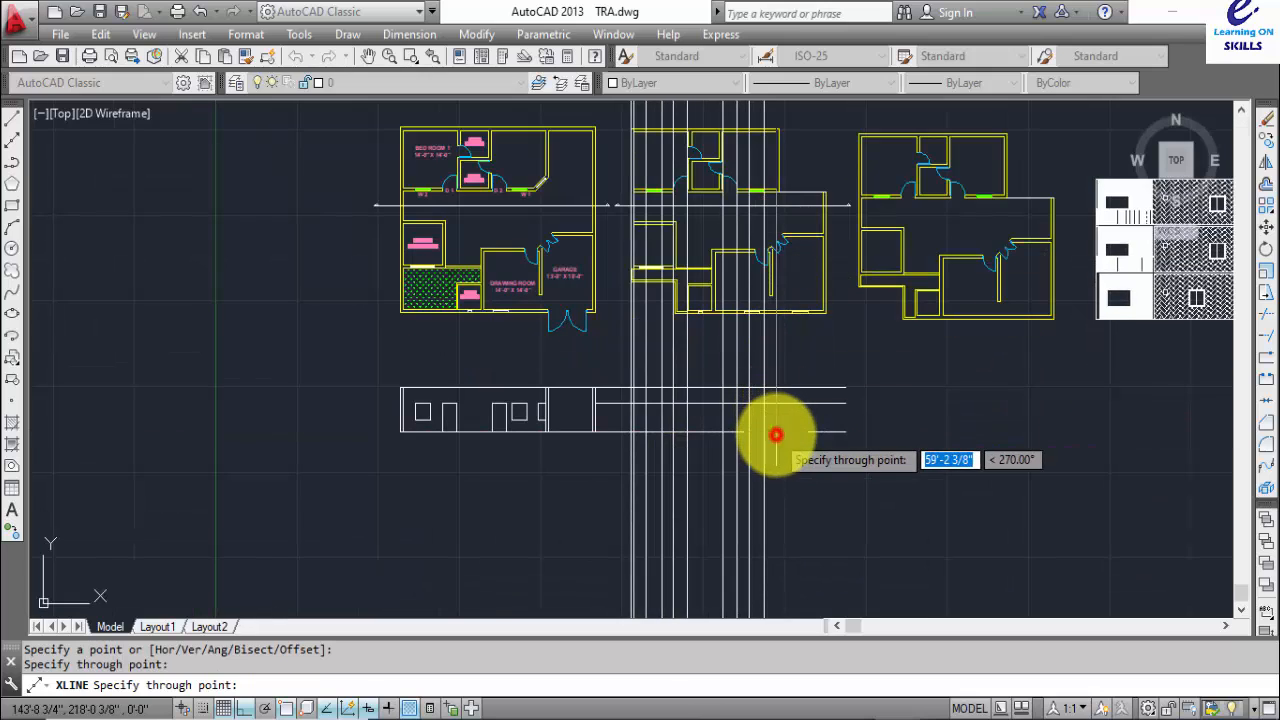
key(Return)
- Project the outer face of the upper-right room's right wall from the middle plan down to the section's base line
scroll(774, 163, up, 6)
key(Return)
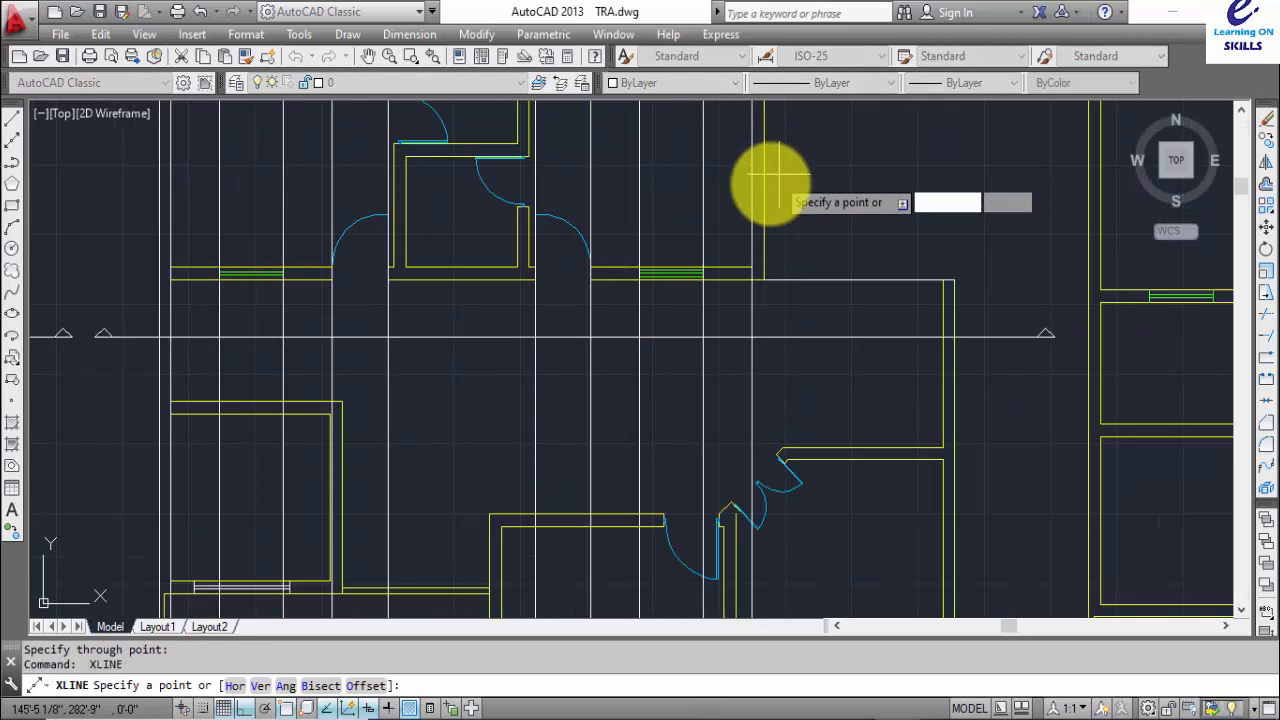
click(763, 280)
scroll(766, 514, down, 6)
scroll(771, 329, up, 6)
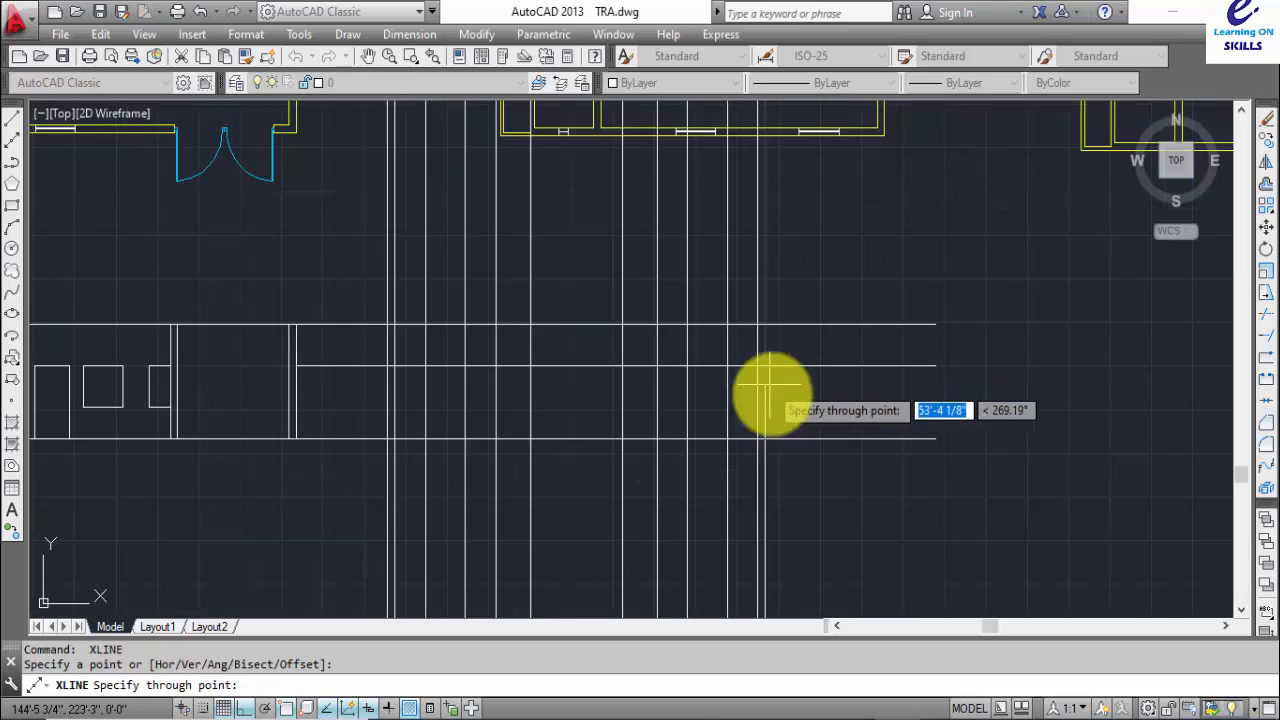
click(766, 438)
key(Return)
- Draw a vertical construction line from the inner face of the middle plan's far-right exterior wall, at the section line, down through the section
middle_drag(811, 149, 749, 380)
middle_drag(818, 147, 780, 329)
key(Return)
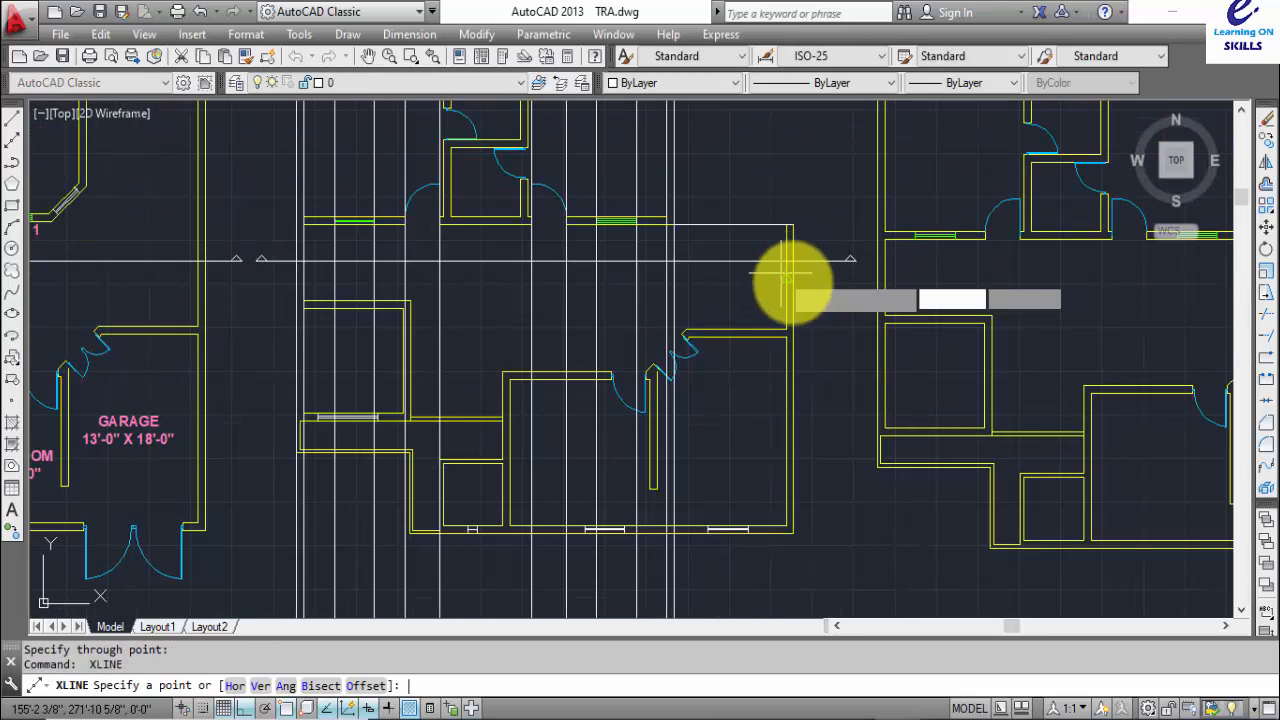
scroll(800, 271, up, 4)
click(757, 251)
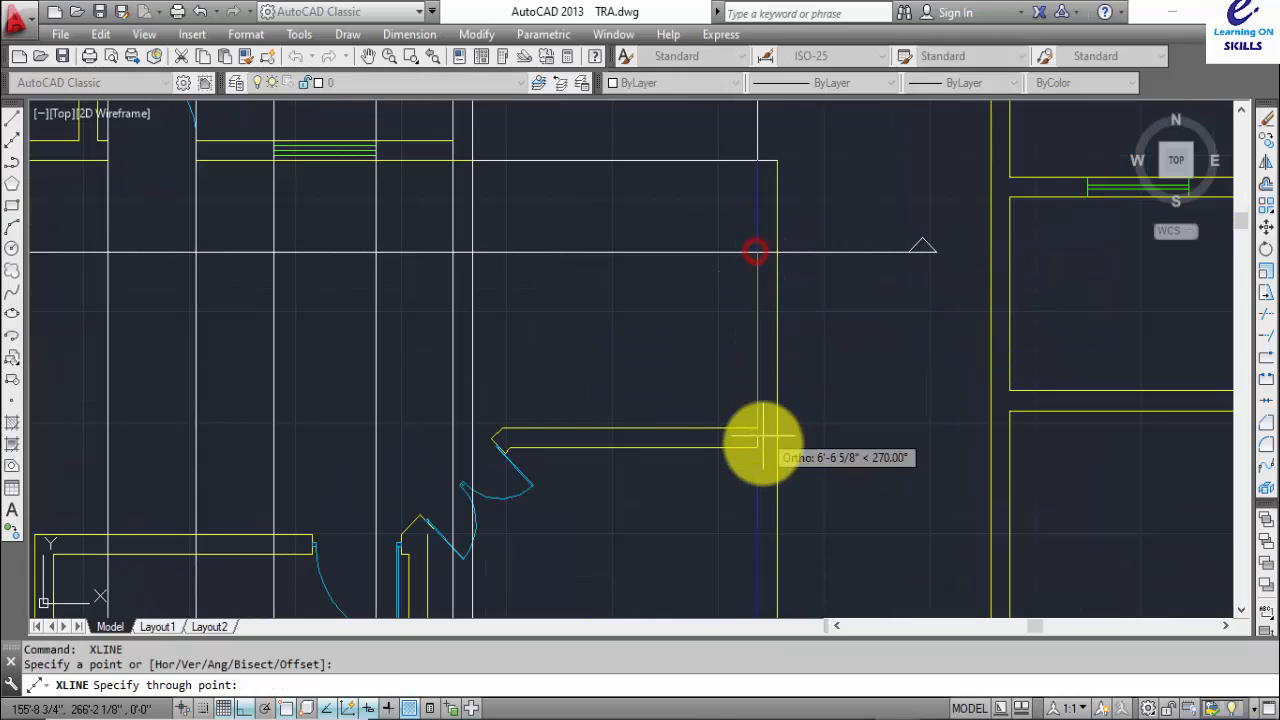
scroll(757, 420, down, 4)
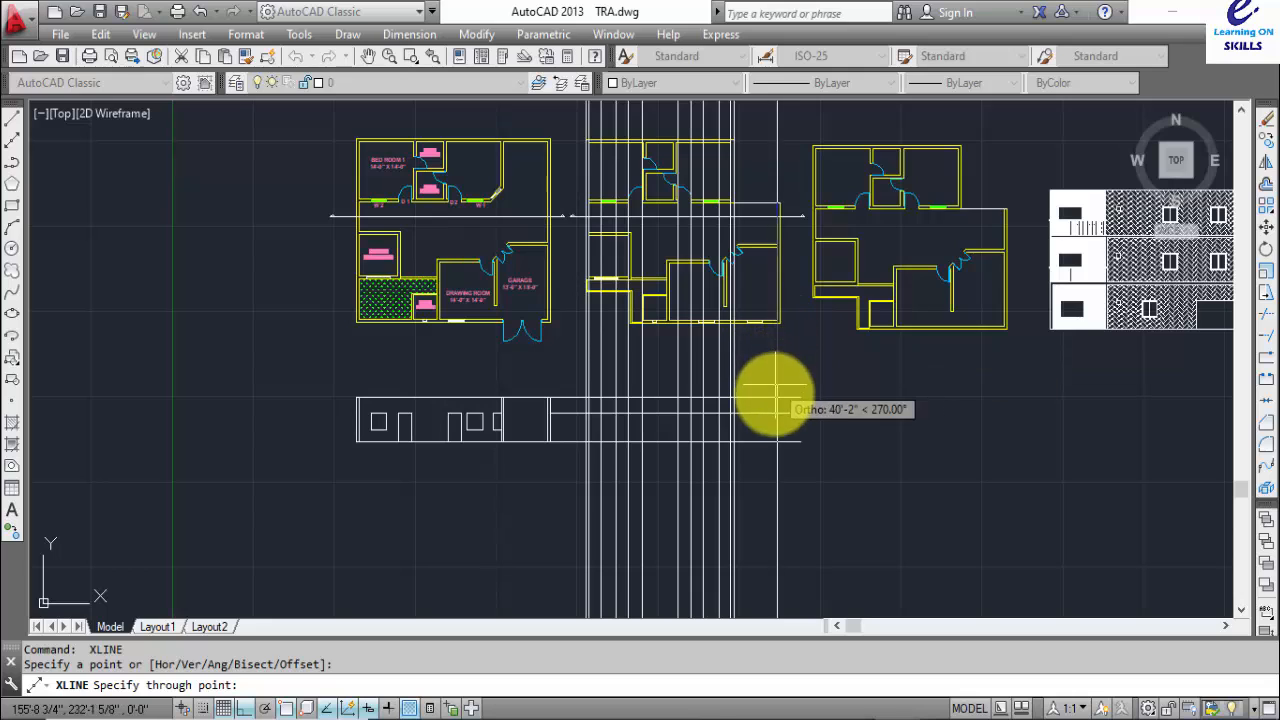
click(780, 445)
key(Return)
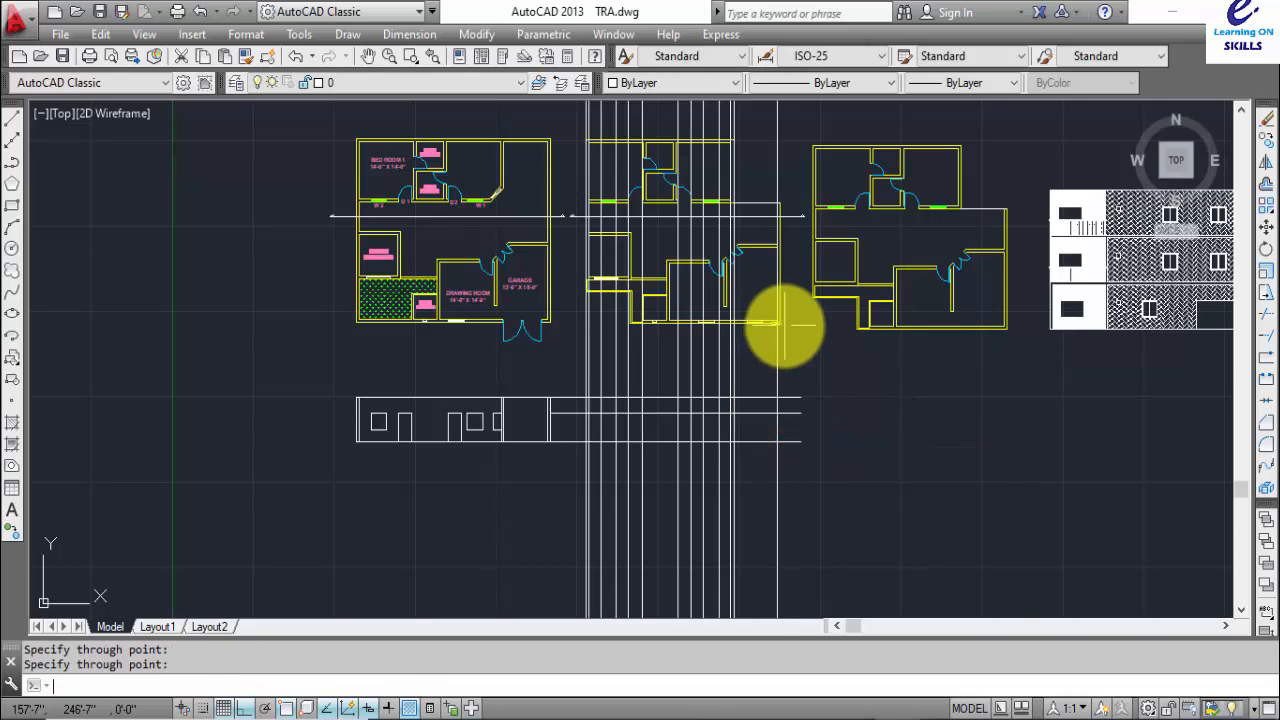
- Draw a vertical construction line from the outer face of the middle plan's far-right exterior wall down through the section
key(Return)
scroll(784, 323, up, 5)
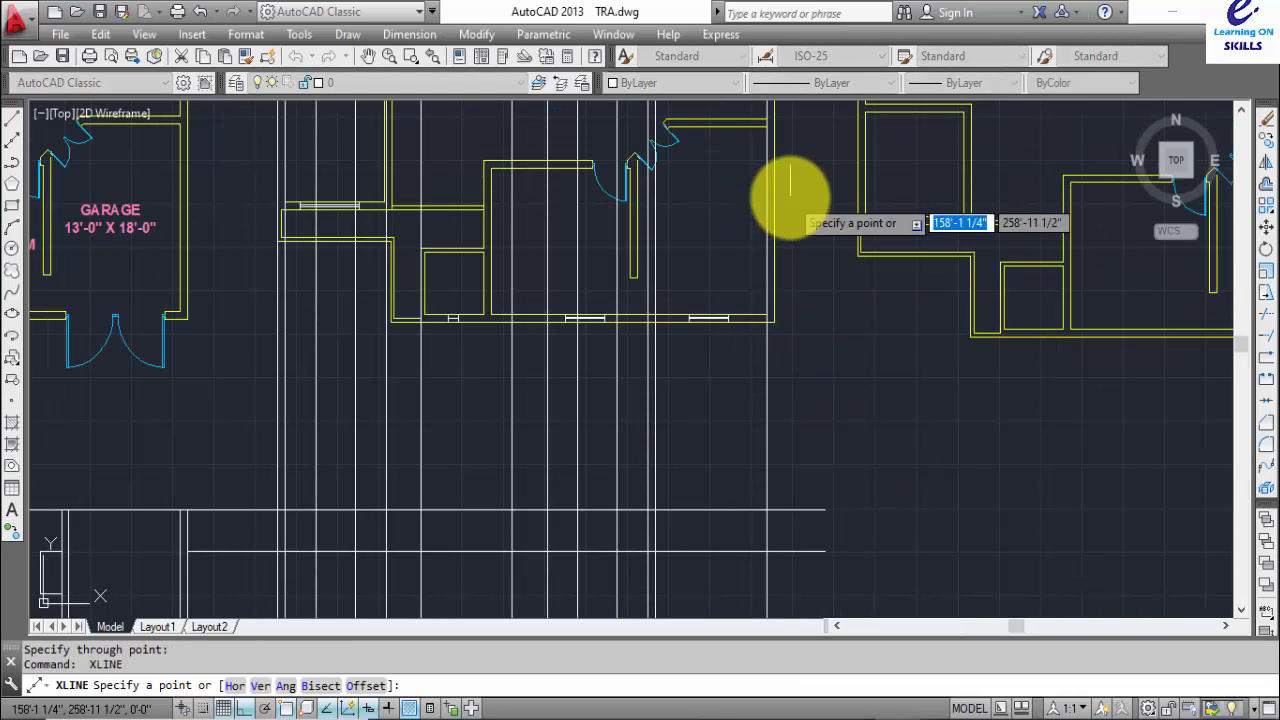
scroll(780, 250, down, 5)
scroll(770, 228, up, 5)
scroll(768, 300, down, 5)
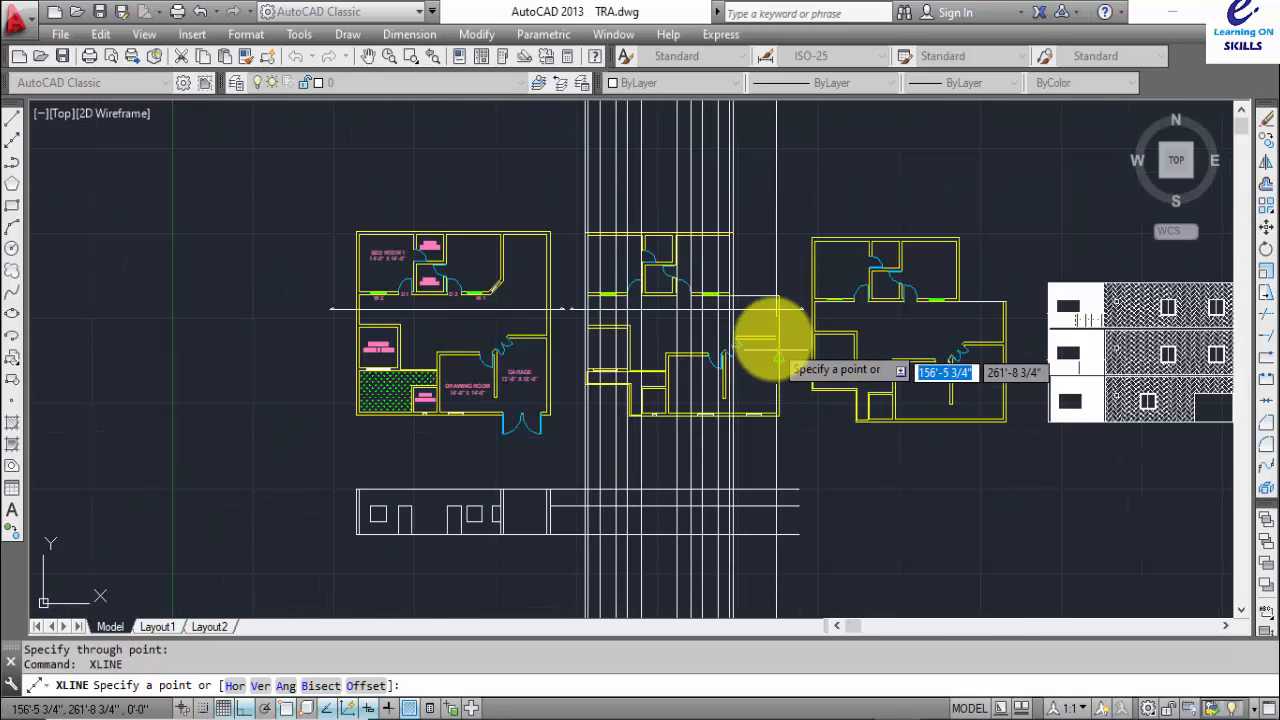
scroll(798, 325, up, 1)
scroll(800, 325, up, 3)
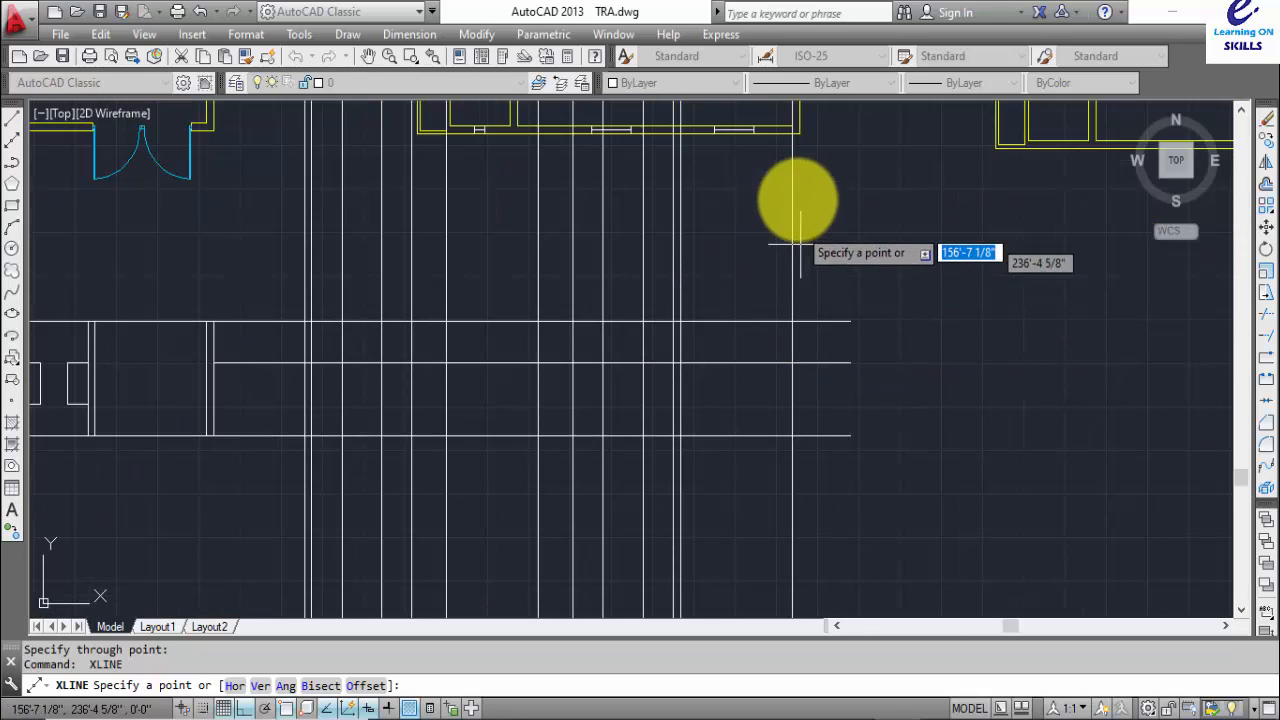
click(797, 130)
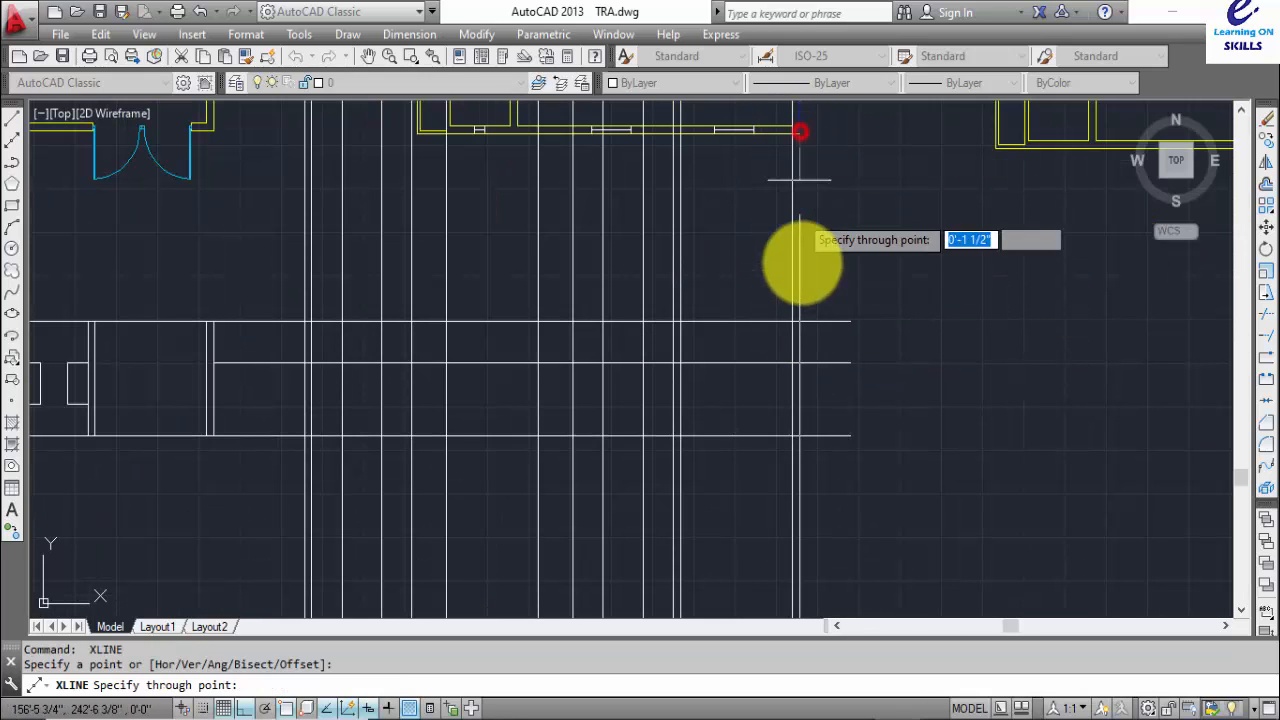
click(800, 437)
key(Return)
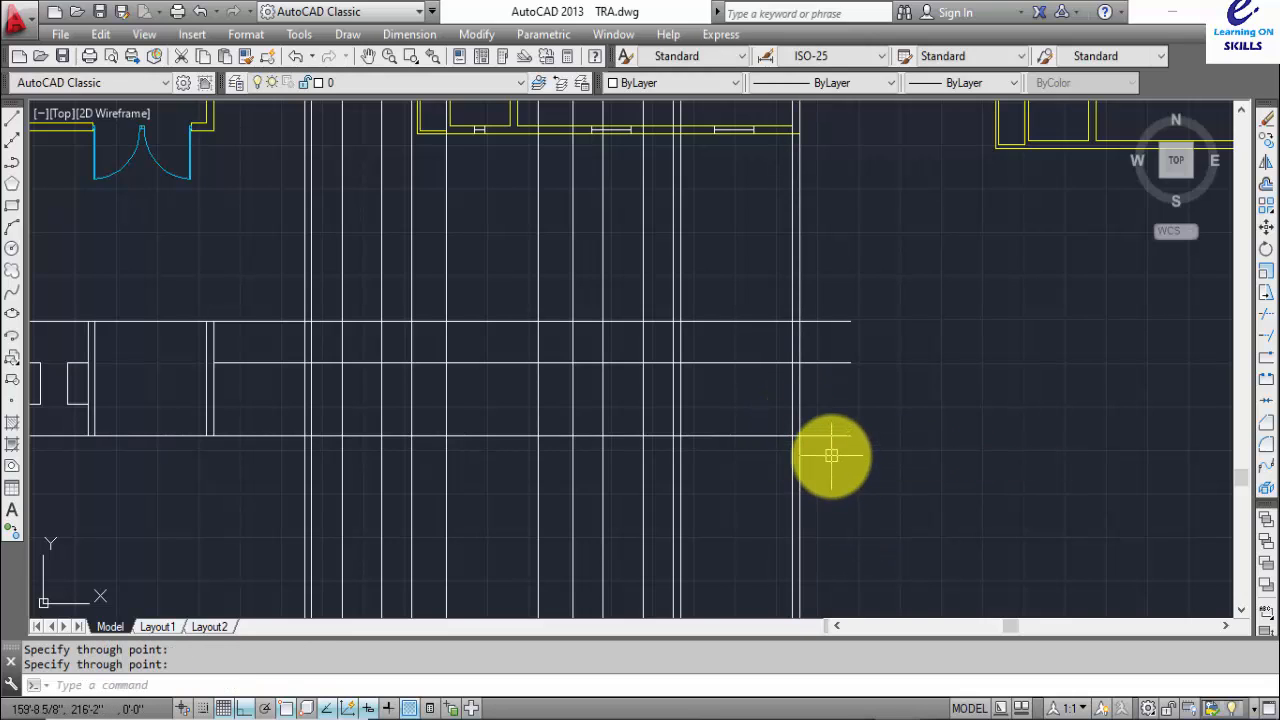
- Trim the projected vertical lines below the section's base line and above its top line
key(Return)
key(Return)
click(880, 486)
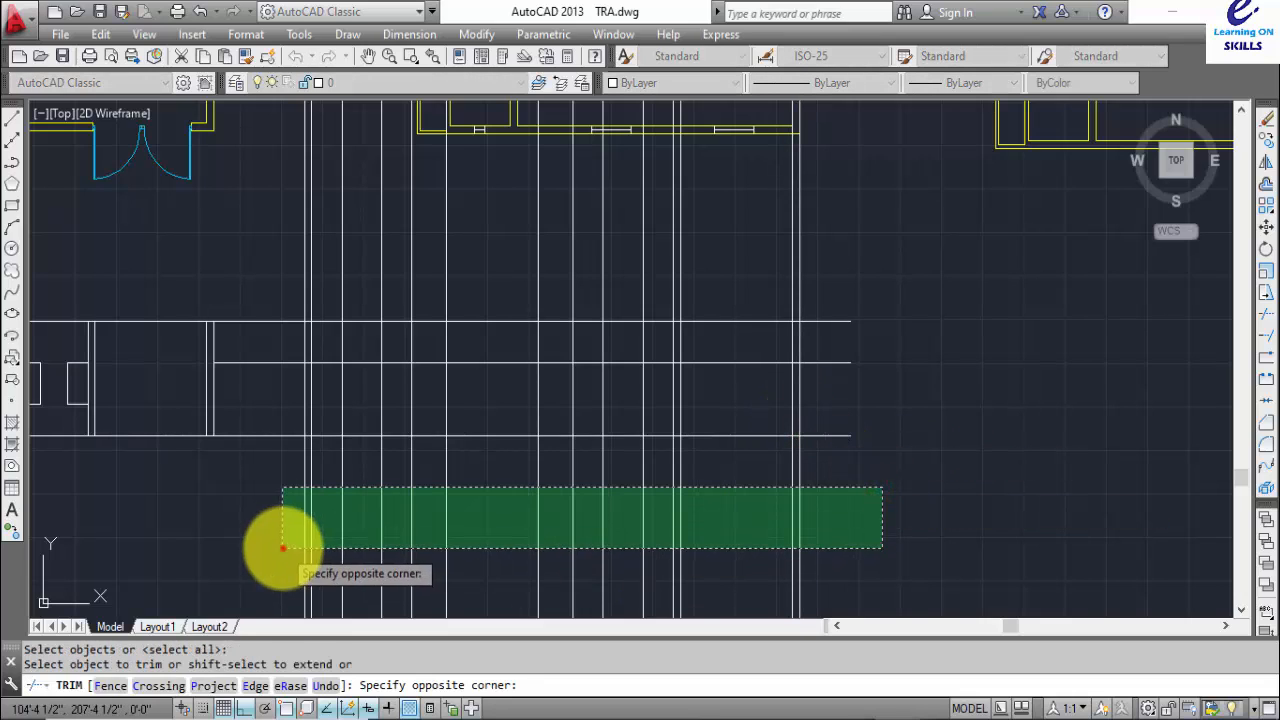
click(283, 548)
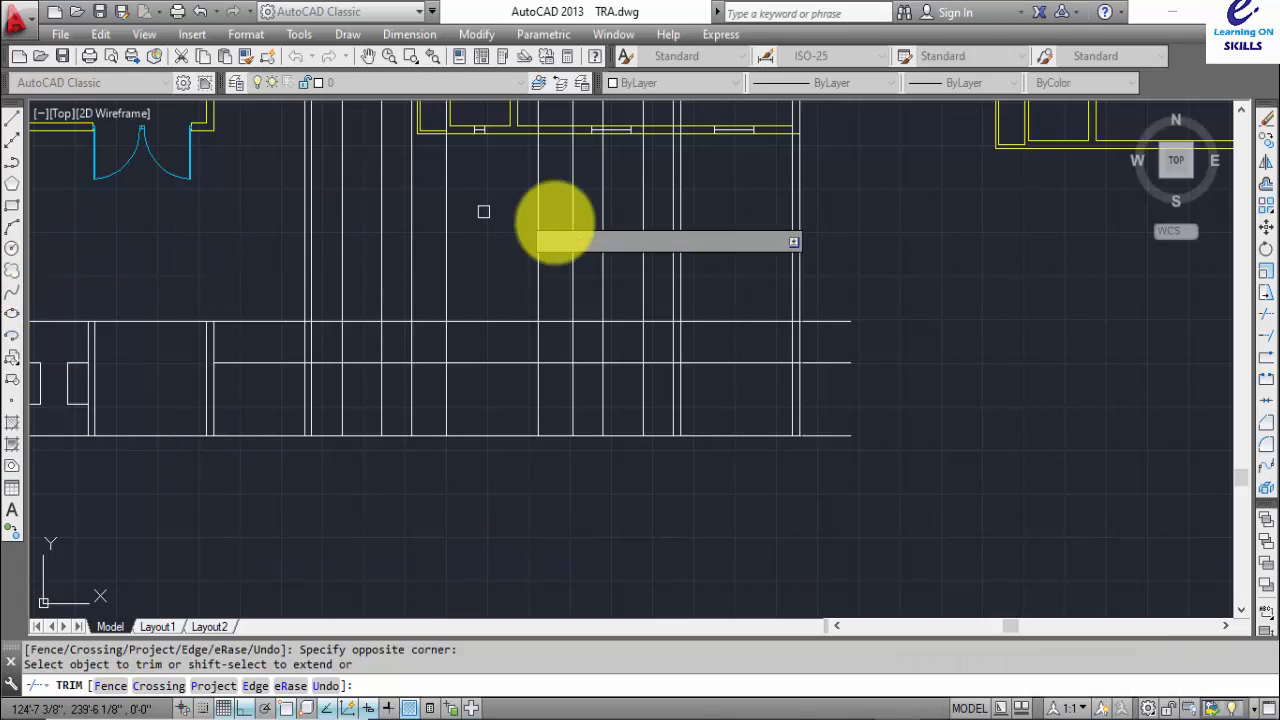
click(920, 194)
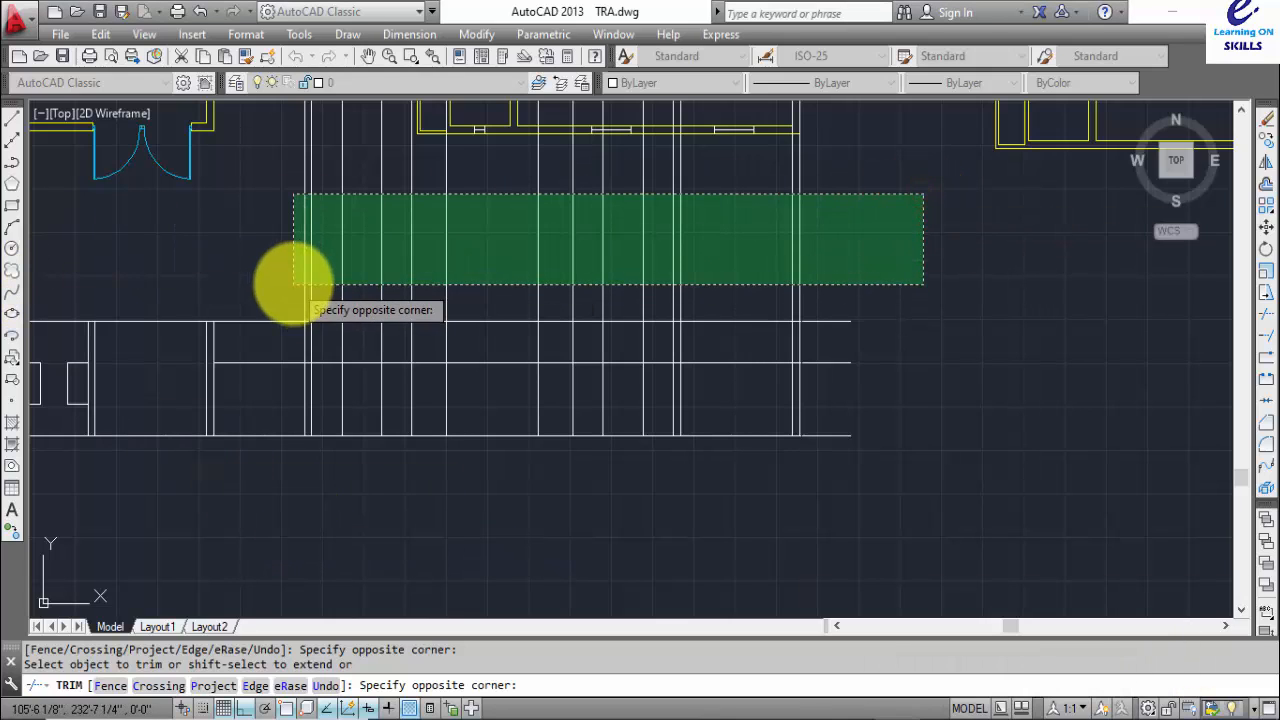
click(293, 282)
- Trim the horizontal lines in the gap between the two sections and beyond the new section's right exterior wall
click(285, 456)
click(246, 277)
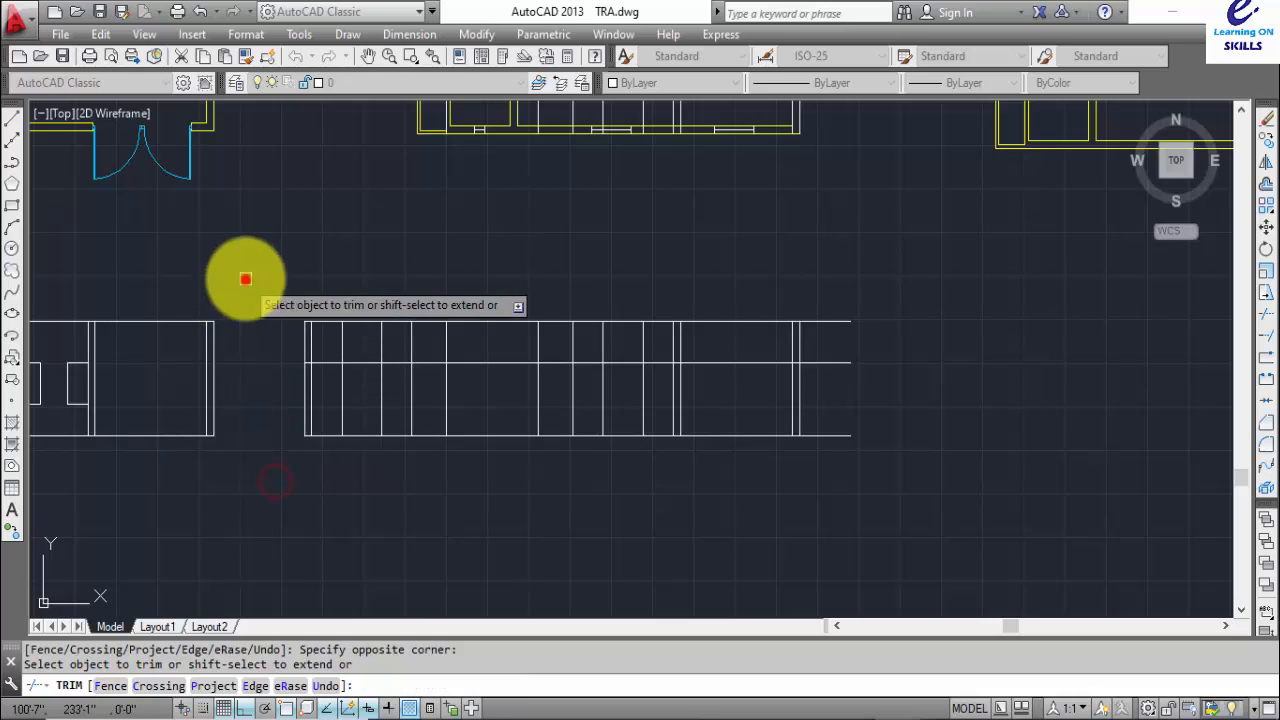
click(894, 296)
click(823, 469)
key(Escape)
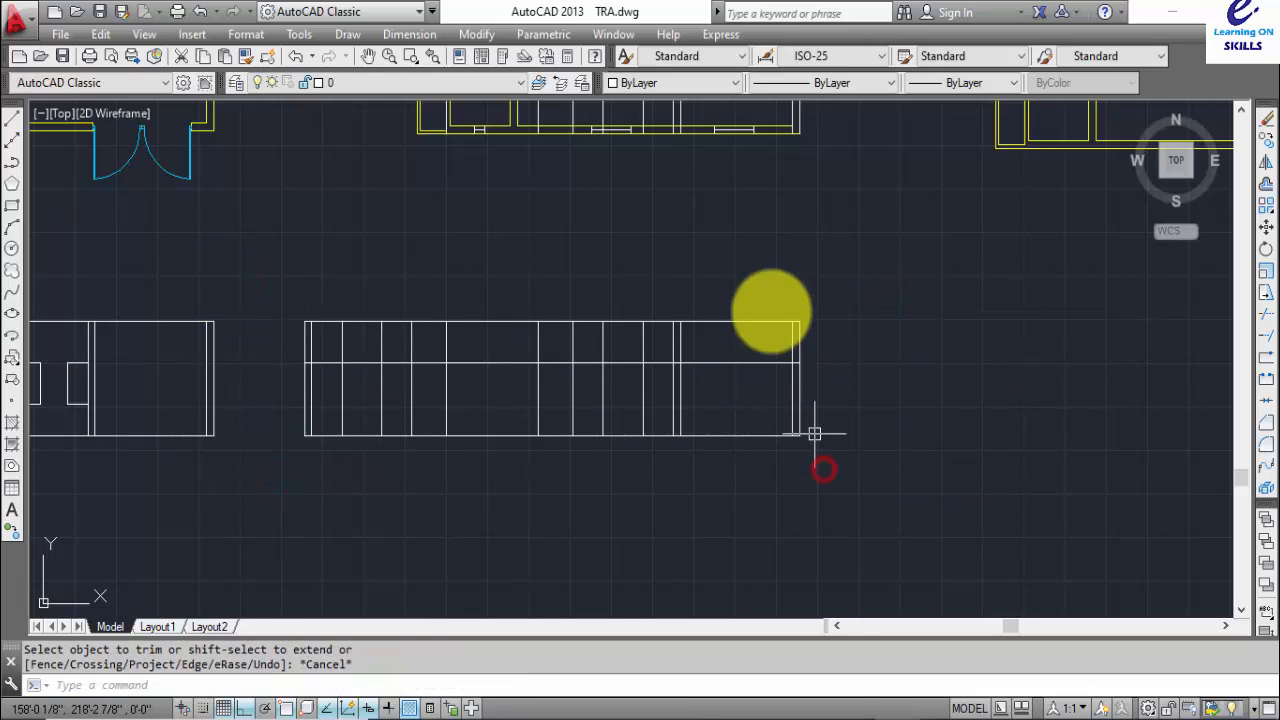
- Erase the leftover vertical construction lines running through and above the middle plan
scroll(771, 309, down, 2)
middle_drag(771, 309, 678, 618)
click(787, 216)
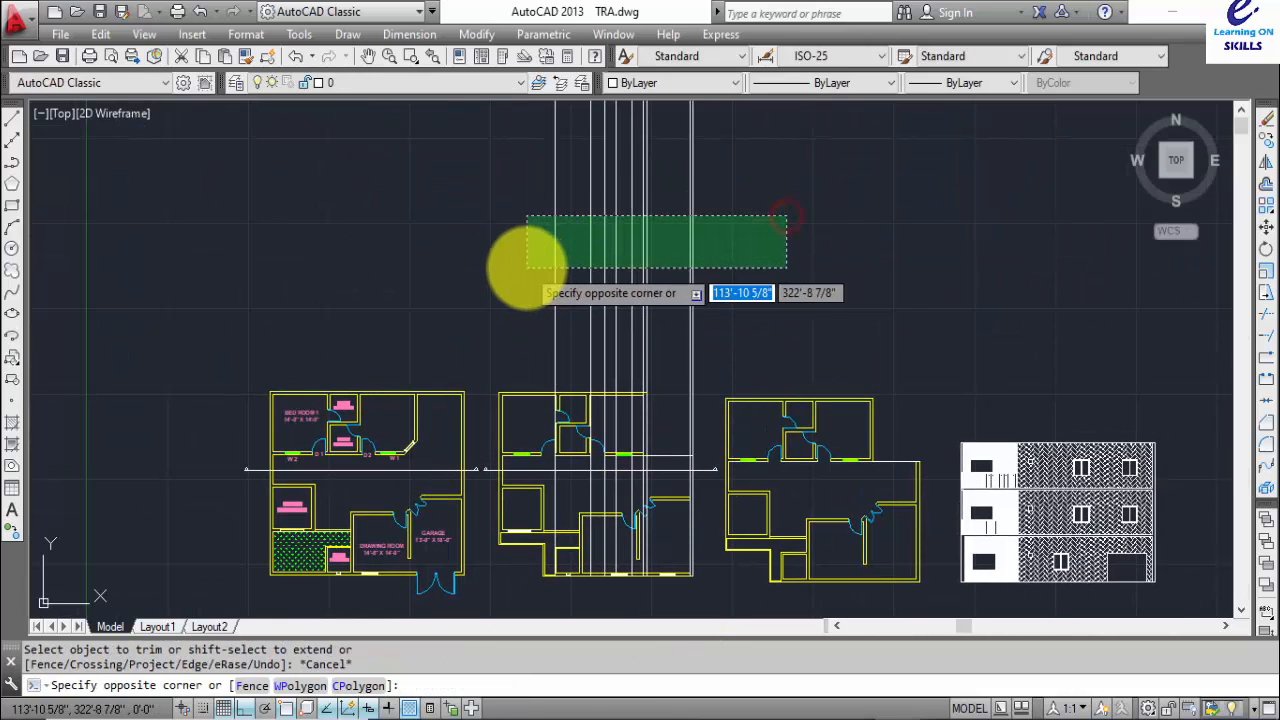
click(526, 265)
key(Delete)
middle_drag(862, 521, 867, 281)
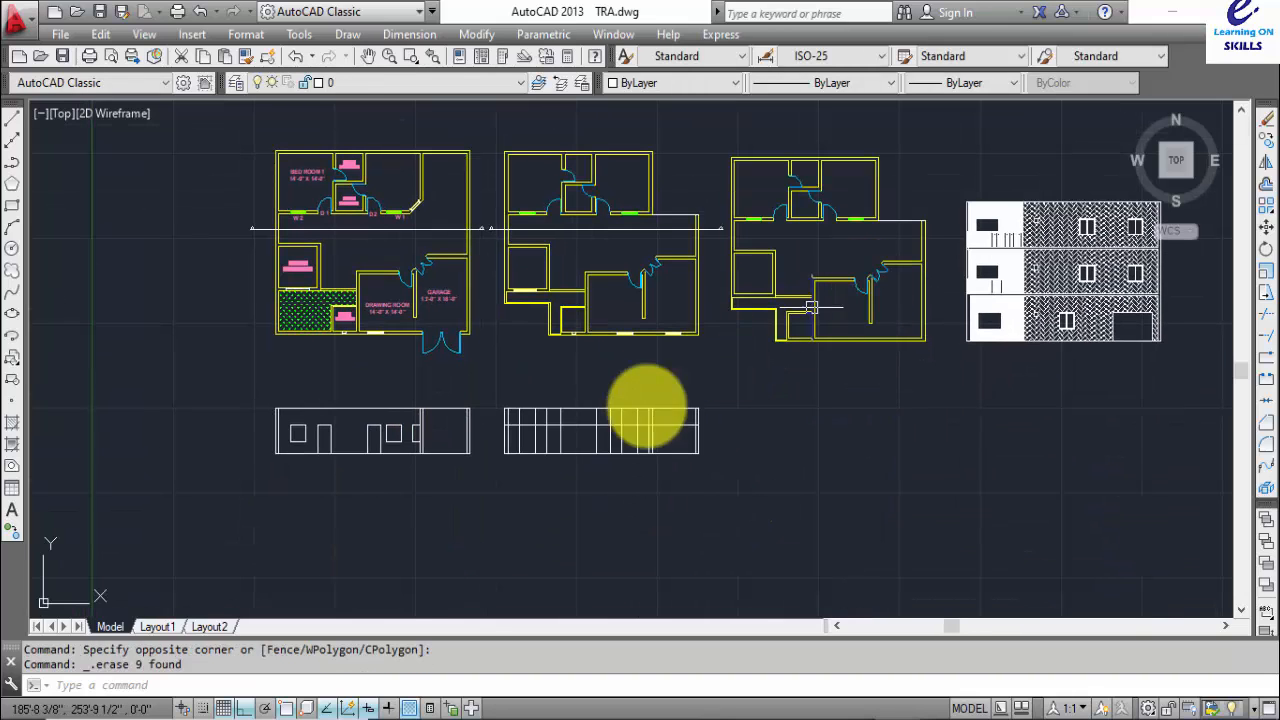
- Trim the jambs and opening head line around the new section's leftmost window opening, leaving only its outline
scroll(514, 435, up, 2)
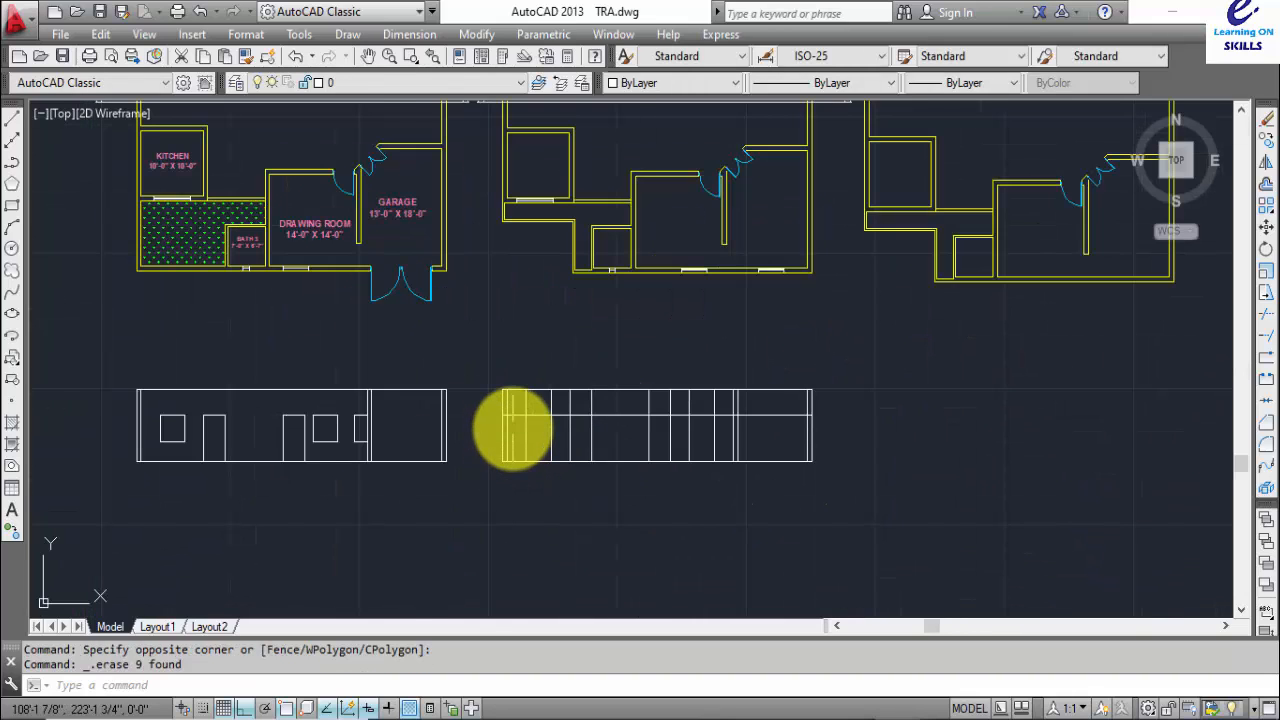
scroll(512, 428, up, 2)
text(tr)
key(Return)
key(Return)
scroll(509, 418, up, 6)
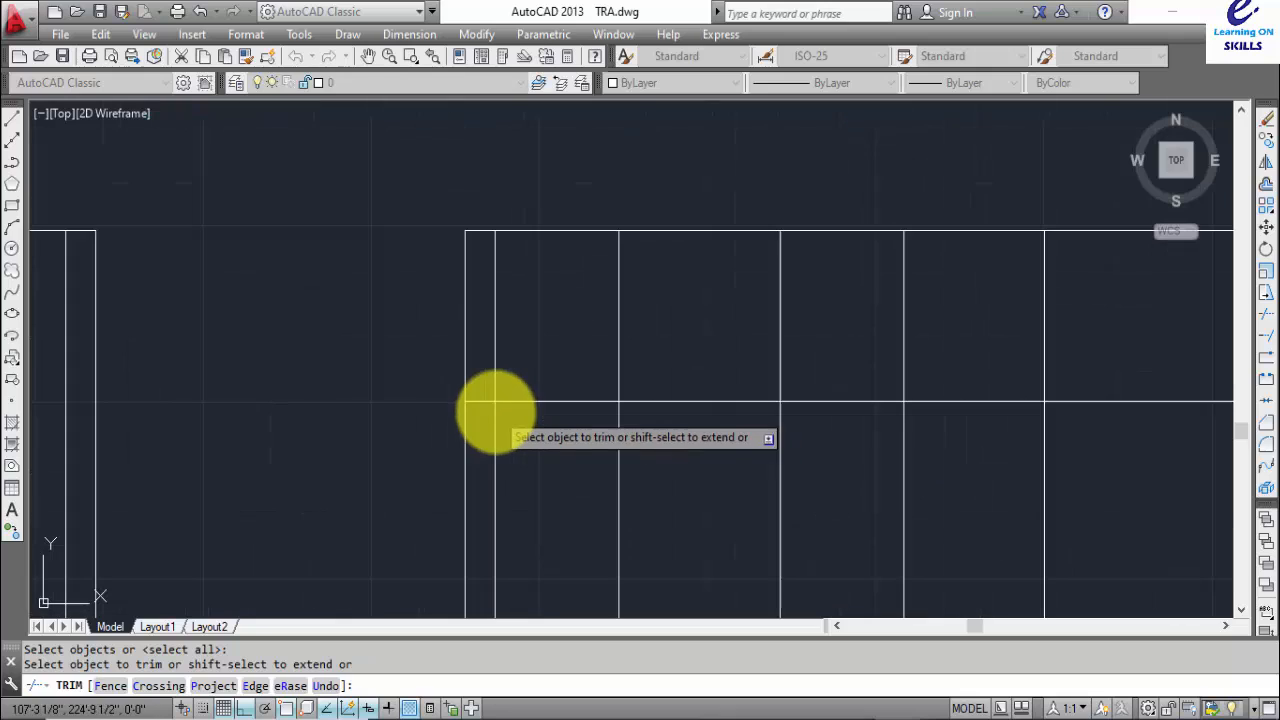
click(485, 402)
click(526, 400)
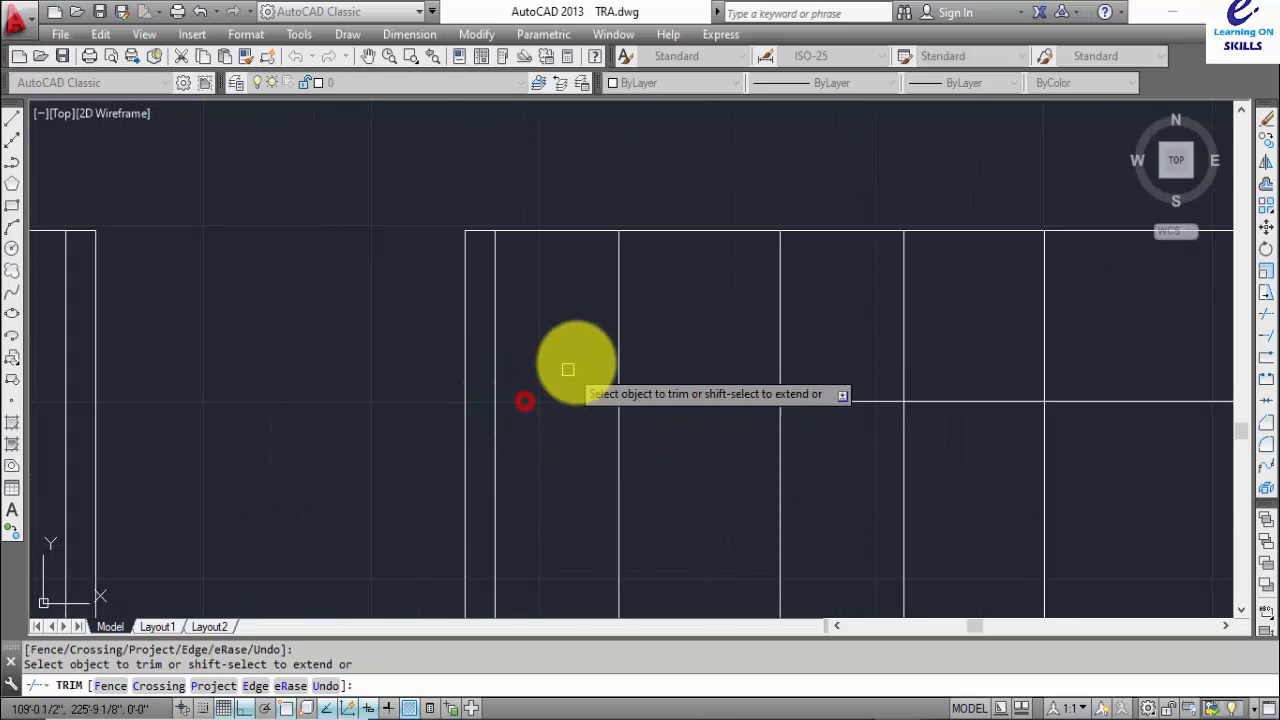
click(618, 336)
click(778, 351)
click(823, 401)
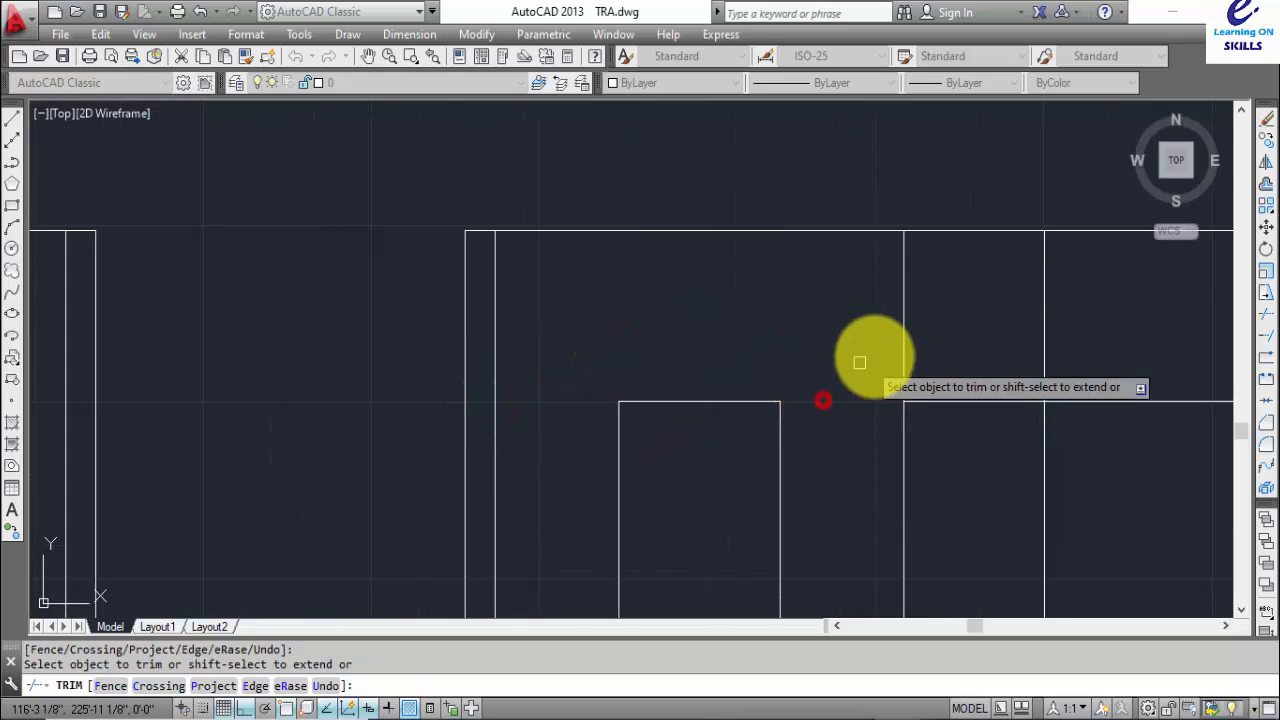
- Trim the jambs above the second opening and the head line beyond it to form the left door
click(905, 346)
click(1044, 334)
scroll(1029, 349, down, 5)
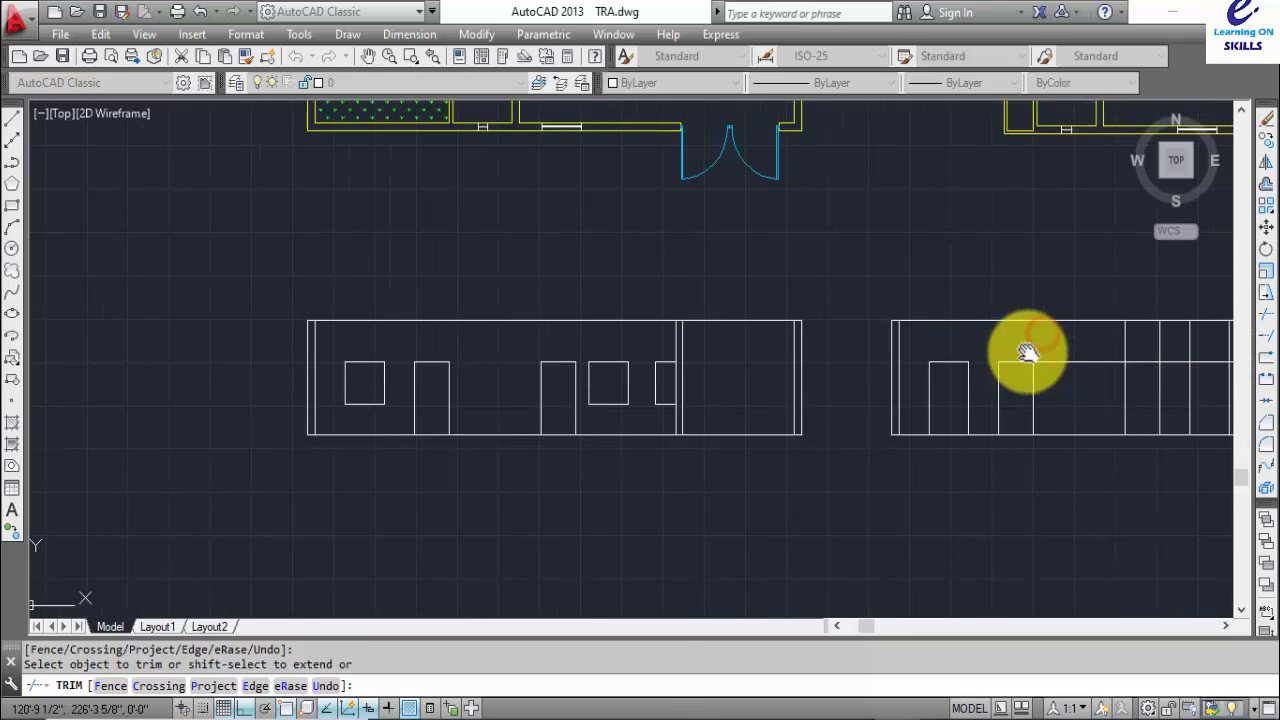
middle_drag(1029, 349, 684, 341)
scroll(794, 329, up, 4)
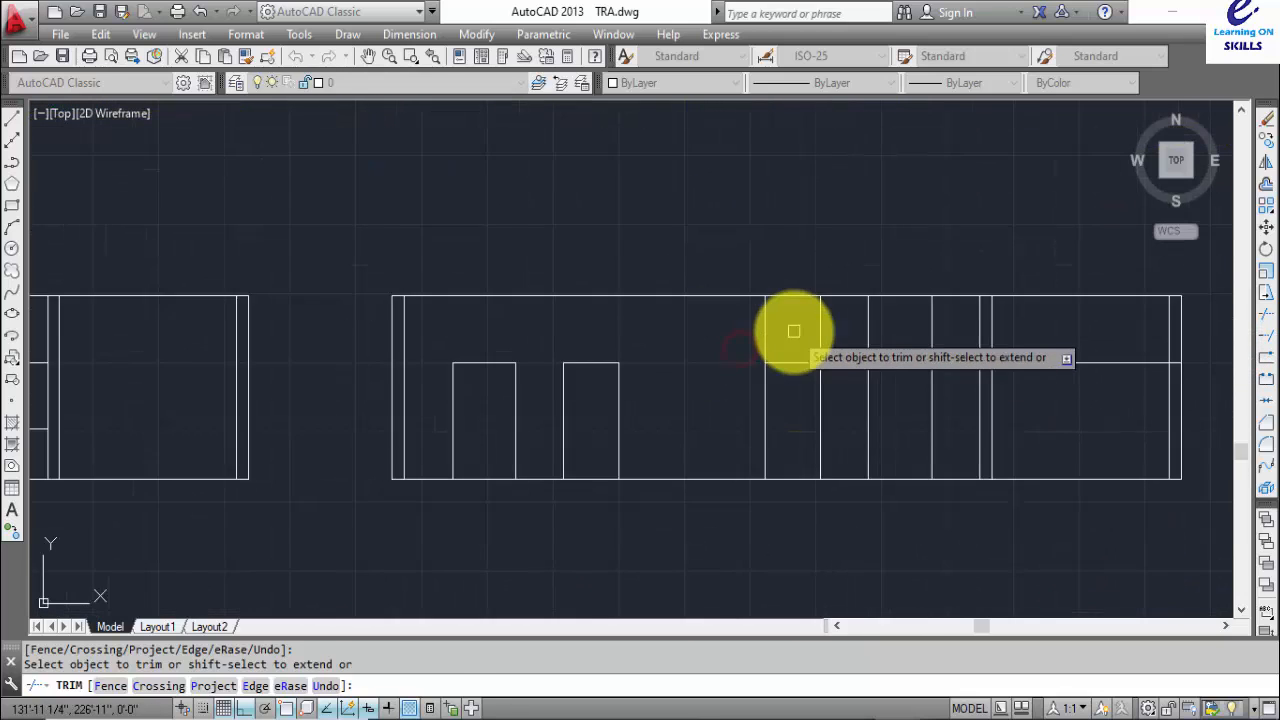
- Trim the excess jambs and head line around the two right openings to form the right door and window outlines
click(749, 329)
click(836, 323)
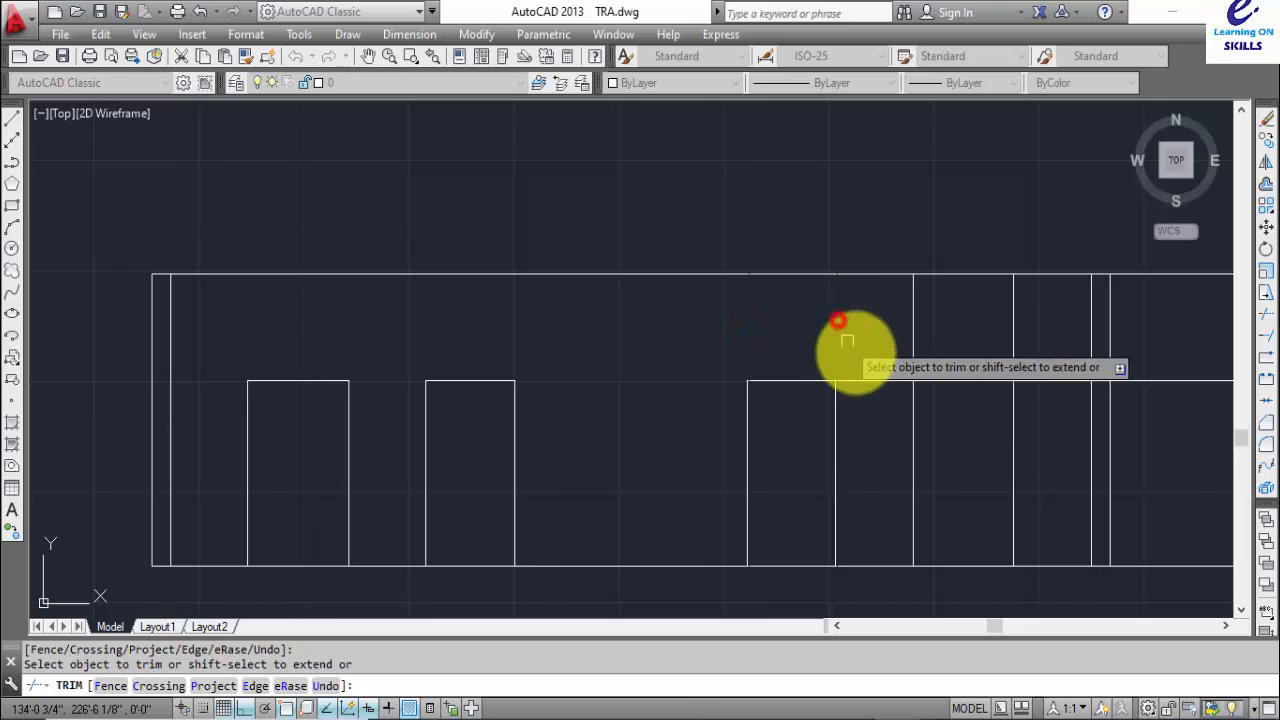
click(871, 381)
click(911, 336)
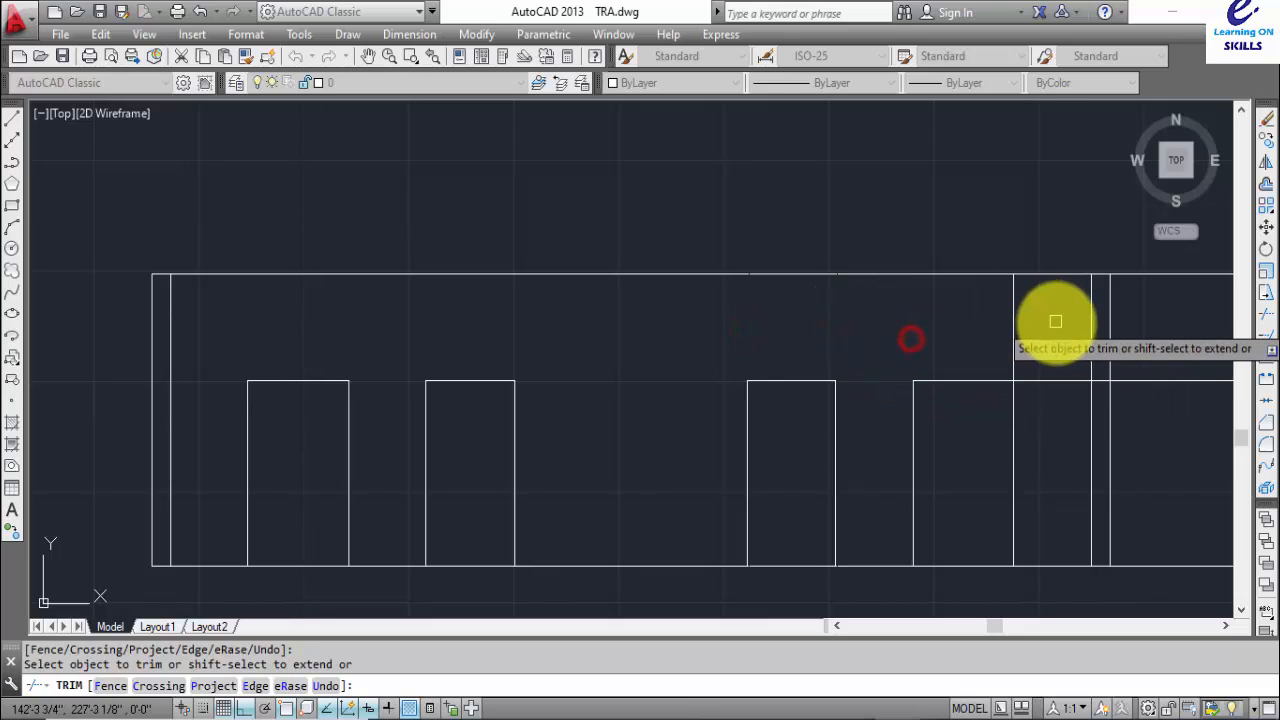
click(1004, 342)
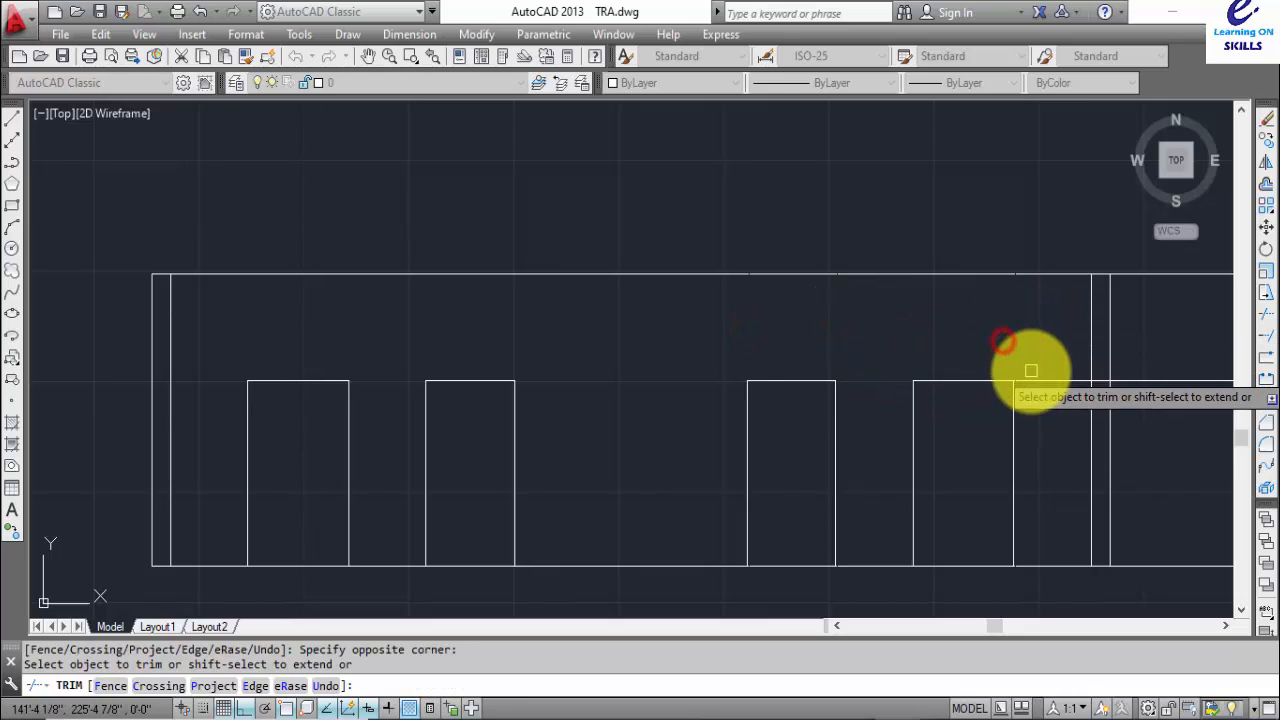
middle_drag(1090, 388, 627, 389)
scroll(628, 389, up, 1)
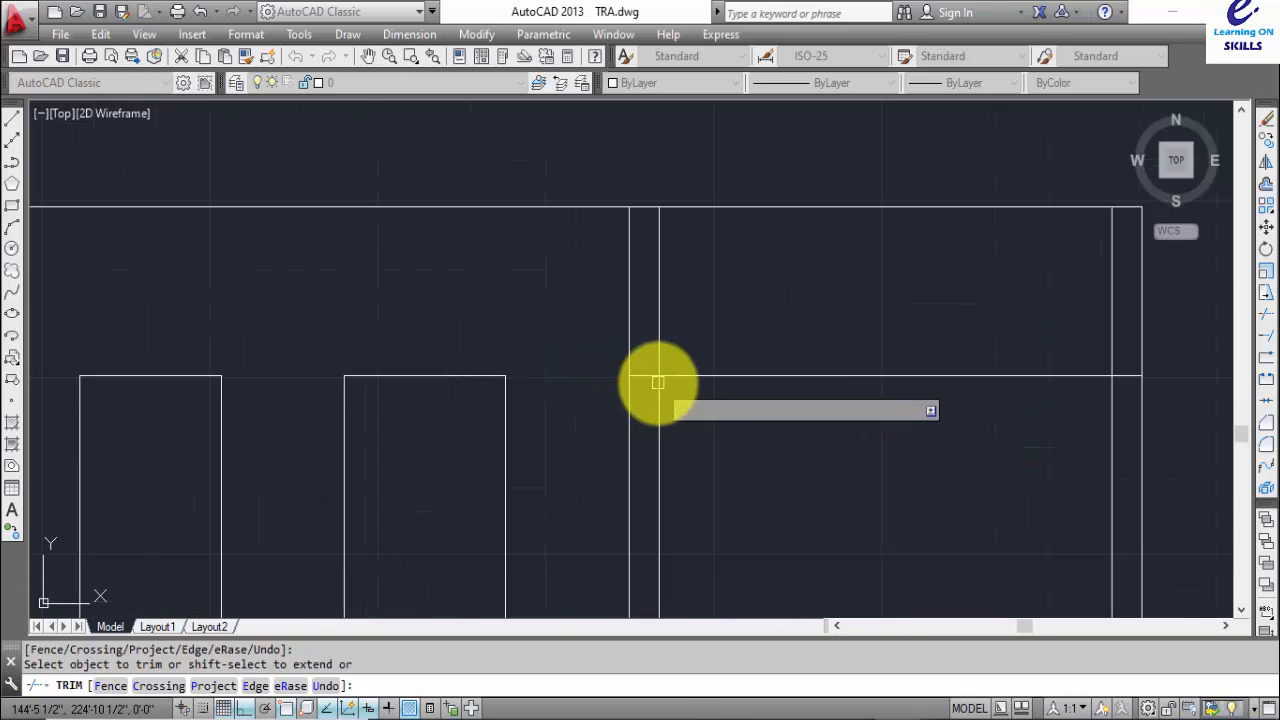
- Erase the leftover opening head line crossing the new section's right-hand room and walls
key(Escape)
click(717, 378)
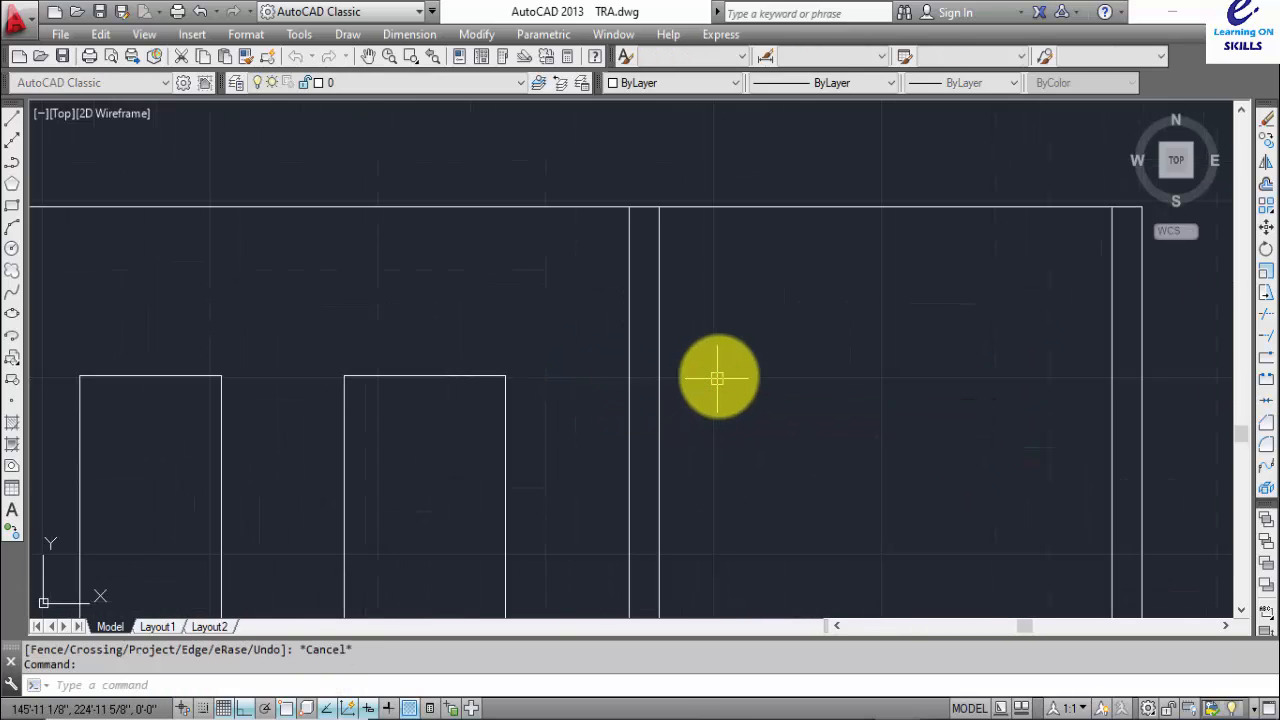
key(Delete)
scroll(717, 376, down, 4)
middle_drag(720, 371, 817, 320)
key(Escape)
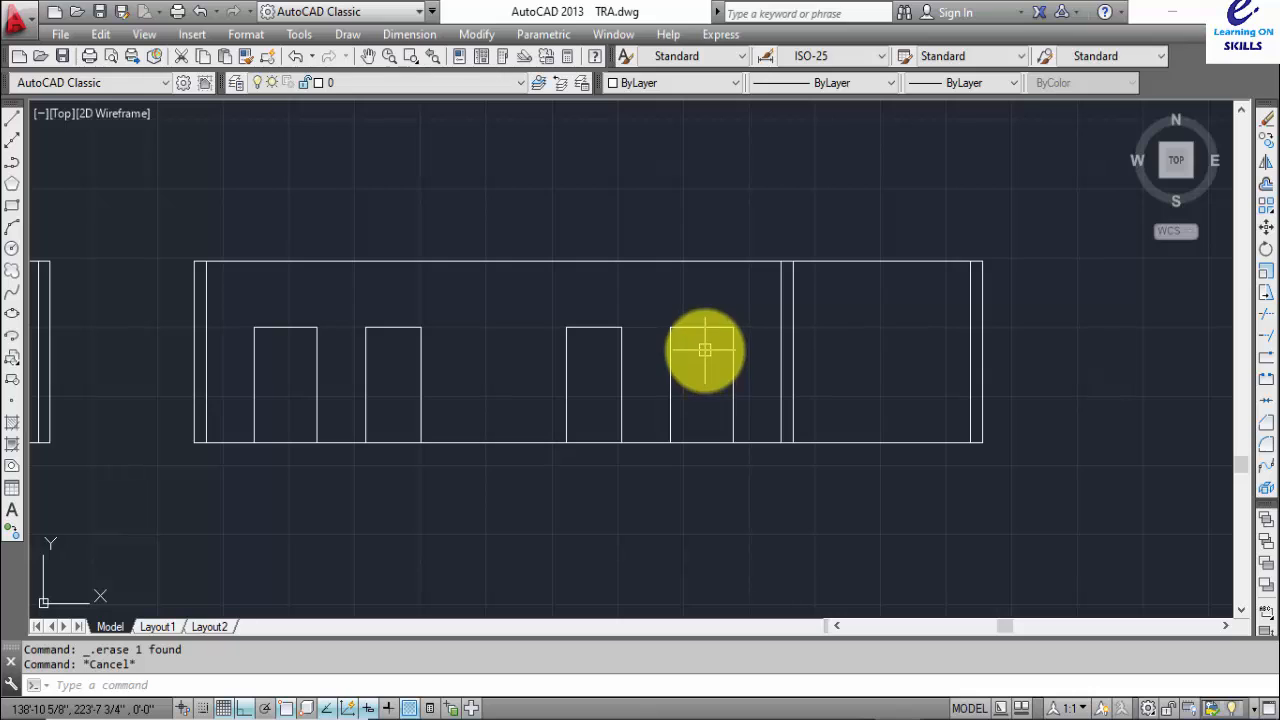
- Offset the head lines of the right and left window openings 5' downward to form the sills
text(o)
key(Return)
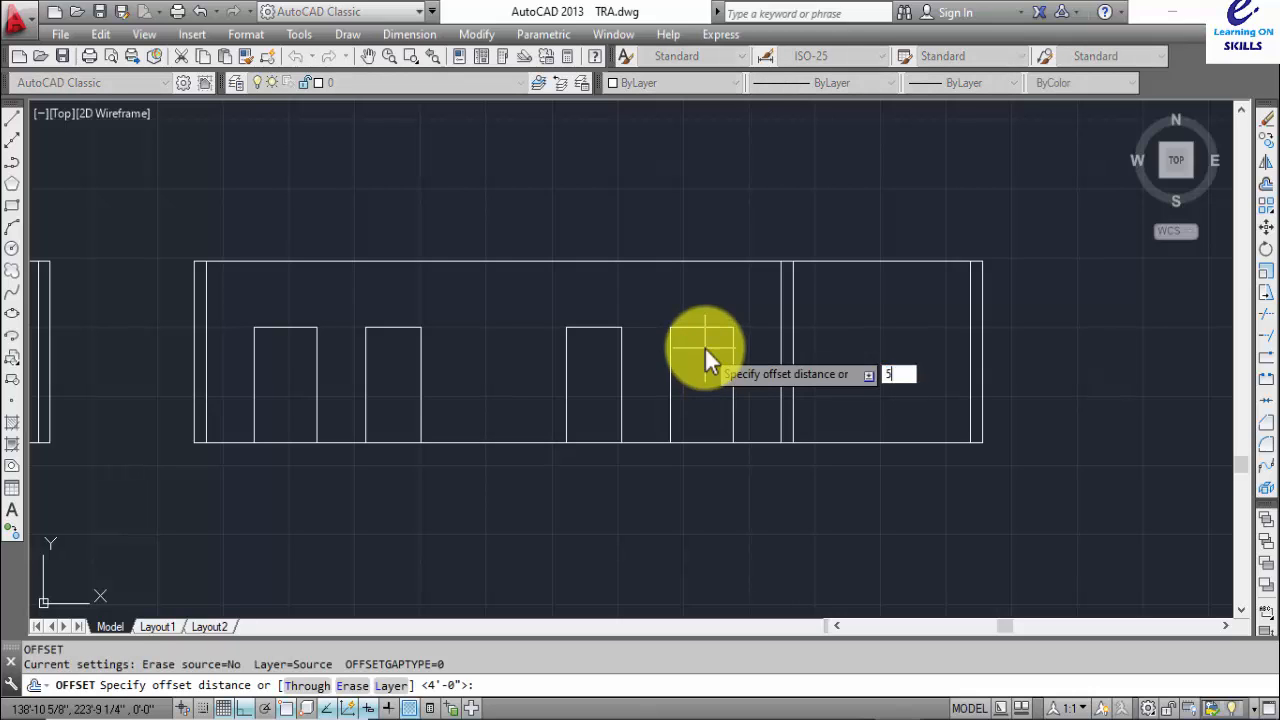
text(5)
key(Return)
click(692, 328)
click(685, 401)
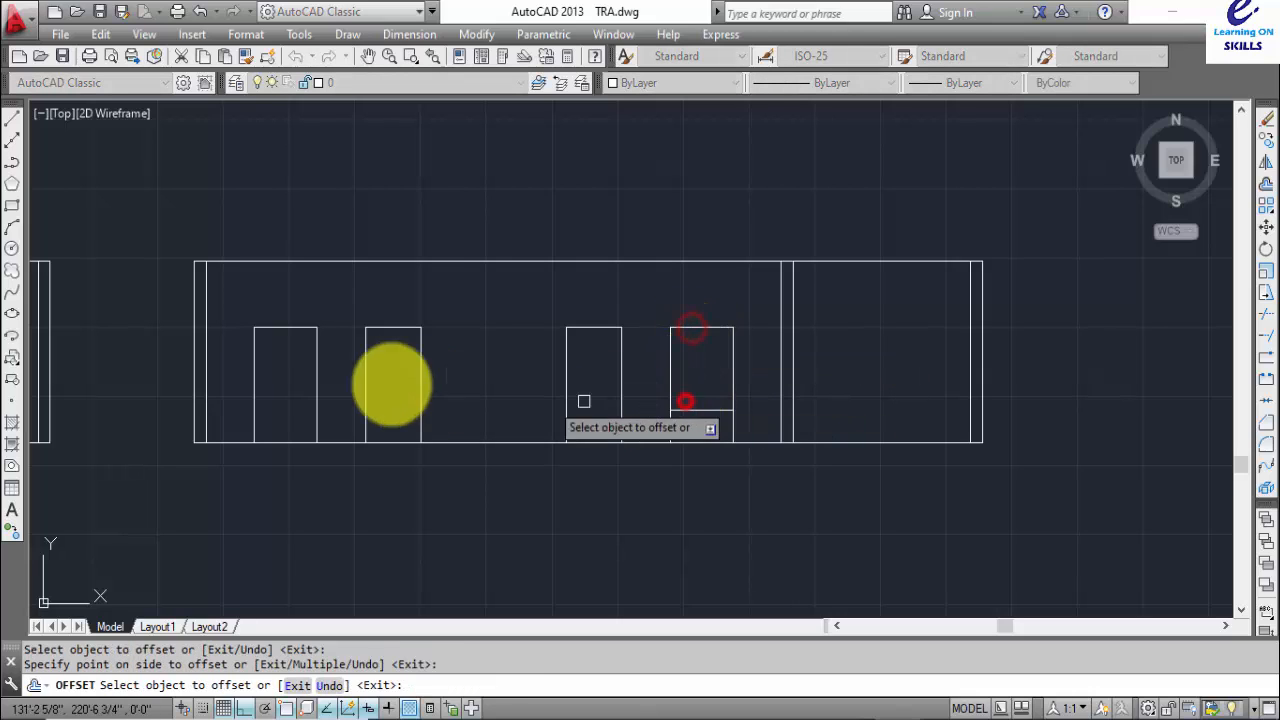
click(306, 330)
click(286, 400)
key(Escape)
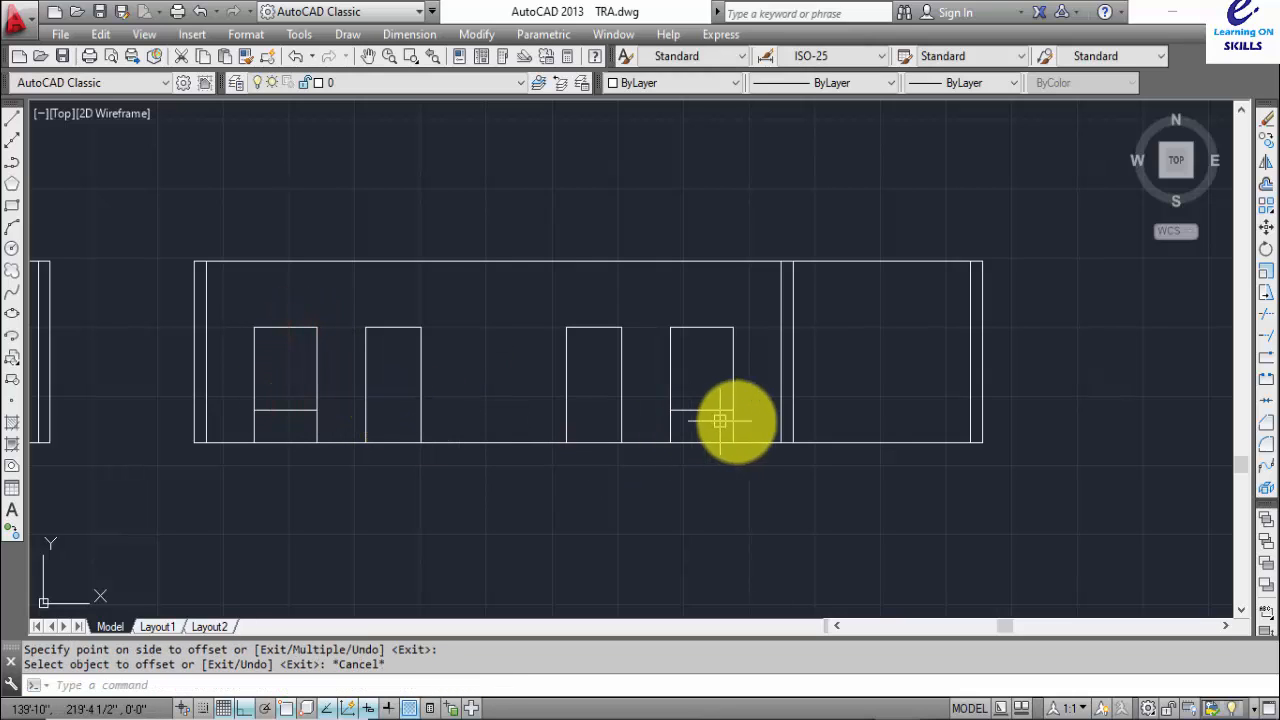
- Trim the jamb lines below the sills of both windows in the new section
text(tr)
key(Return)
key(Return)
click(731, 428)
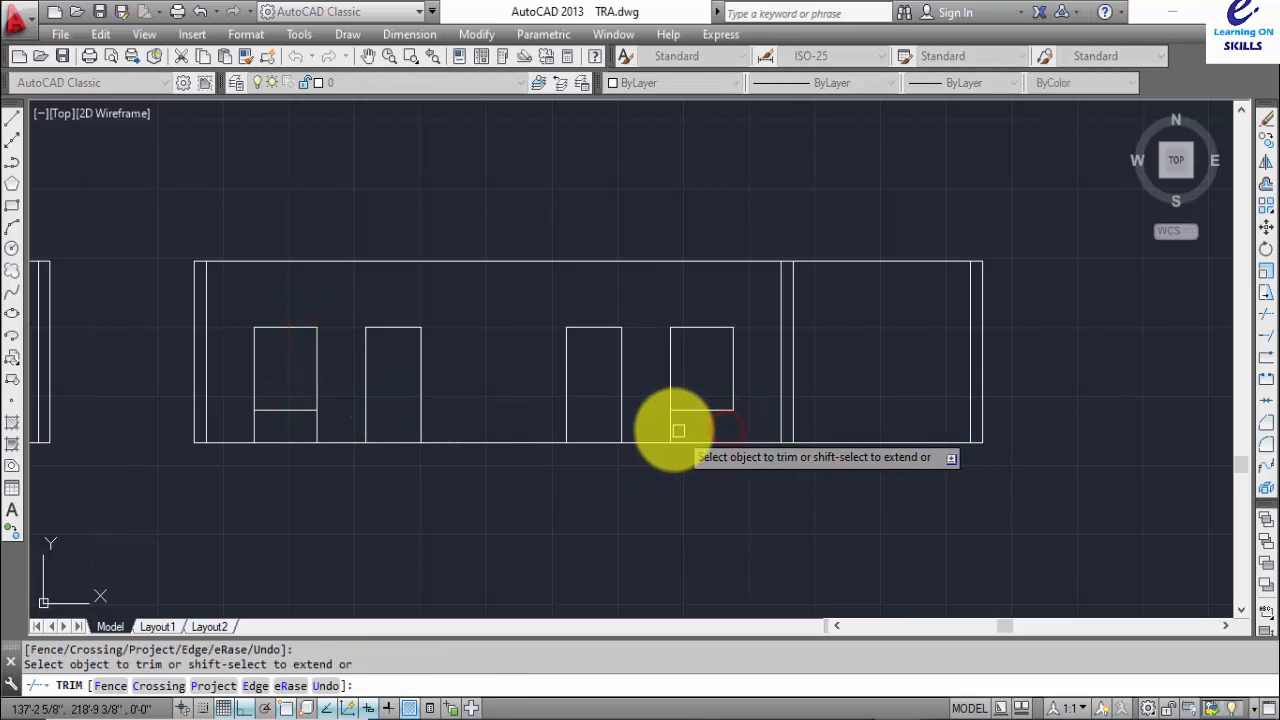
click(674, 428)
click(313, 425)
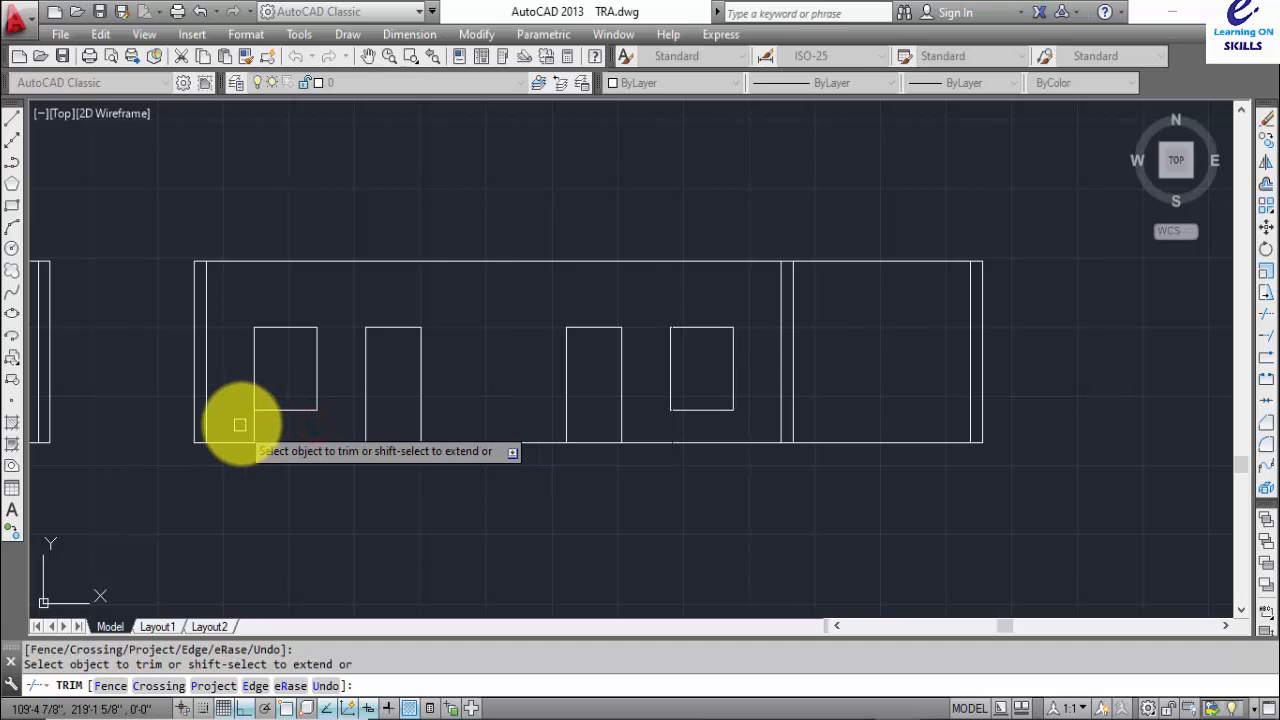
click(250, 425)
scroll(250, 425, down, 5)
key(Escape)
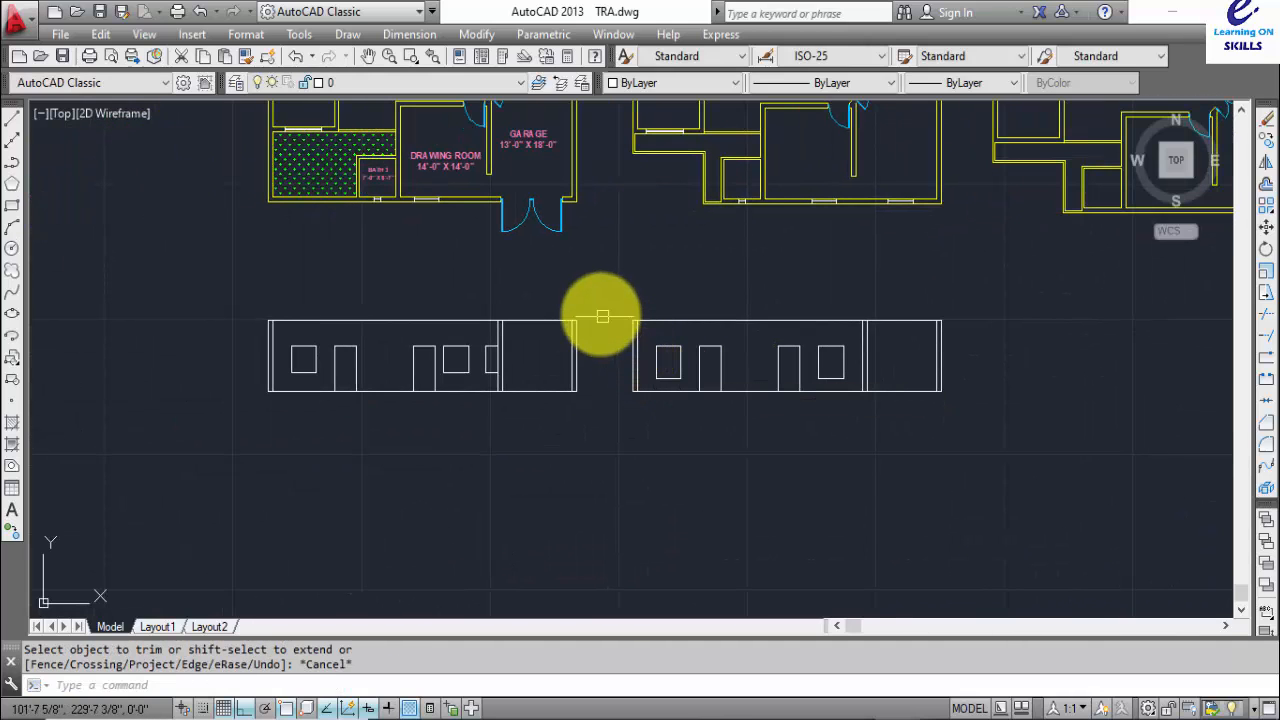
- Move the entire section under the left floor plan straight down, clear of the new section's level
click(596, 293)
click(212, 420)
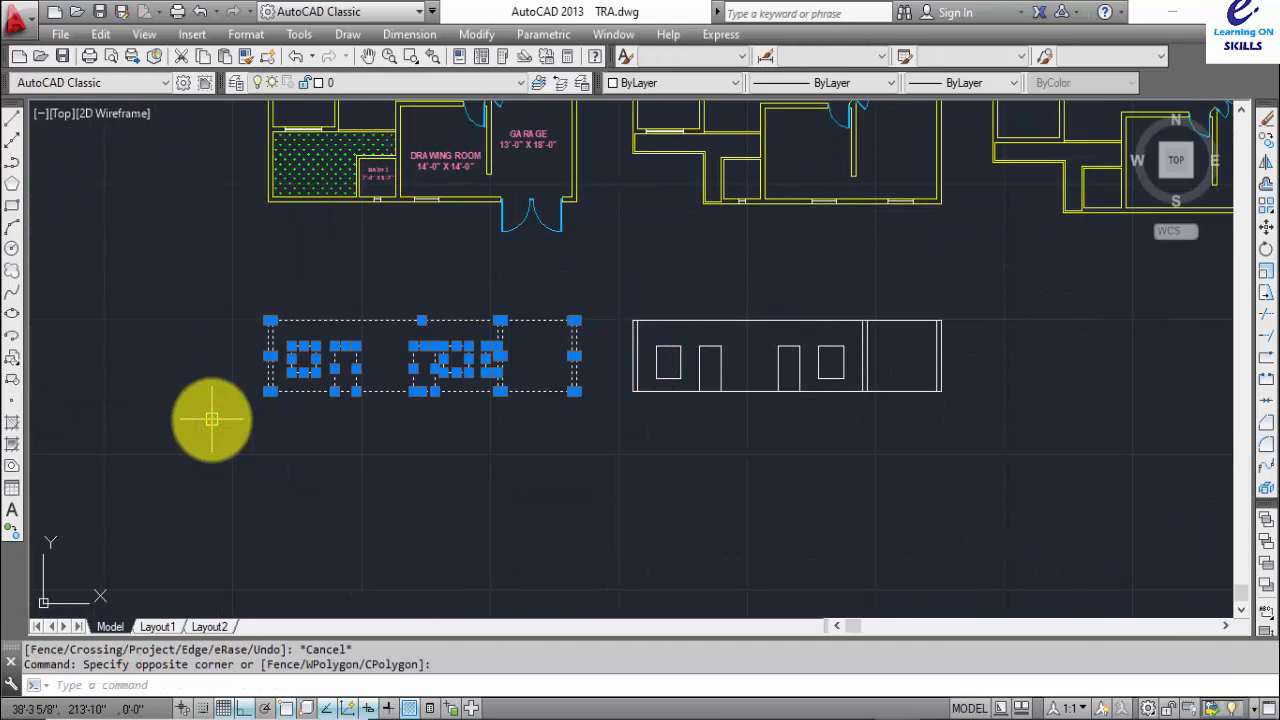
text(m)
key(Return)
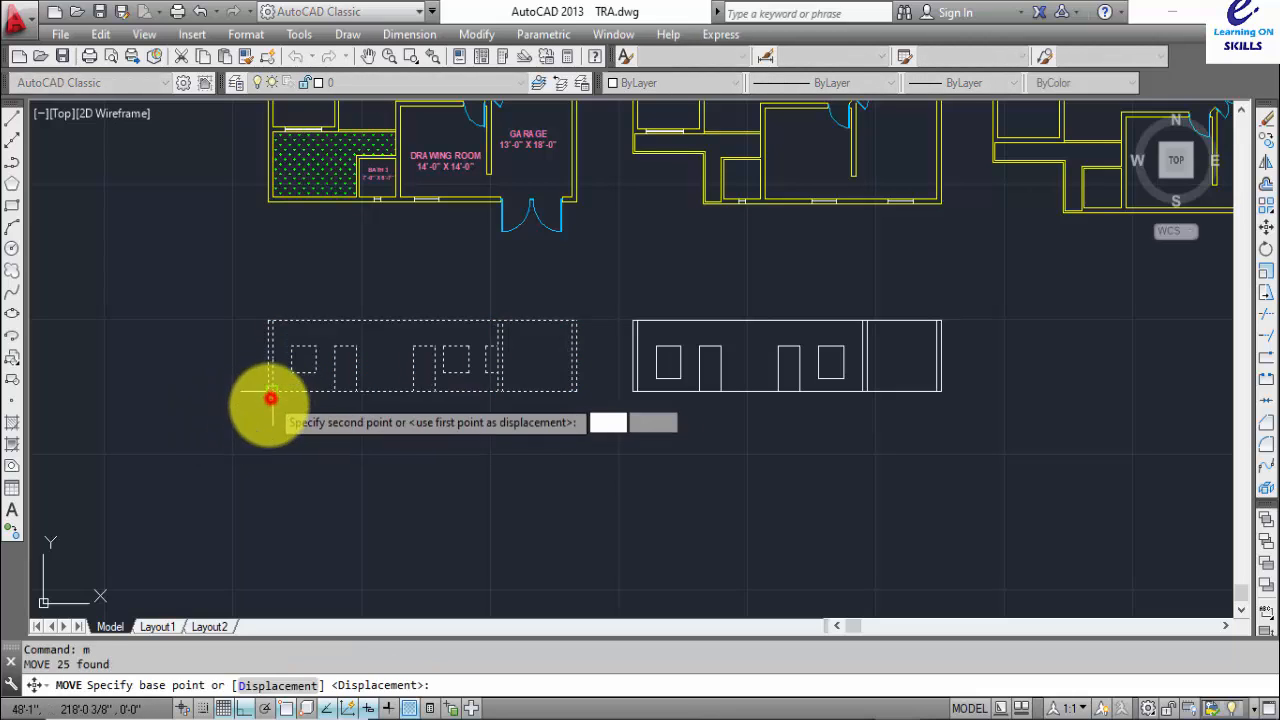
click(268, 556)
key(Escape)
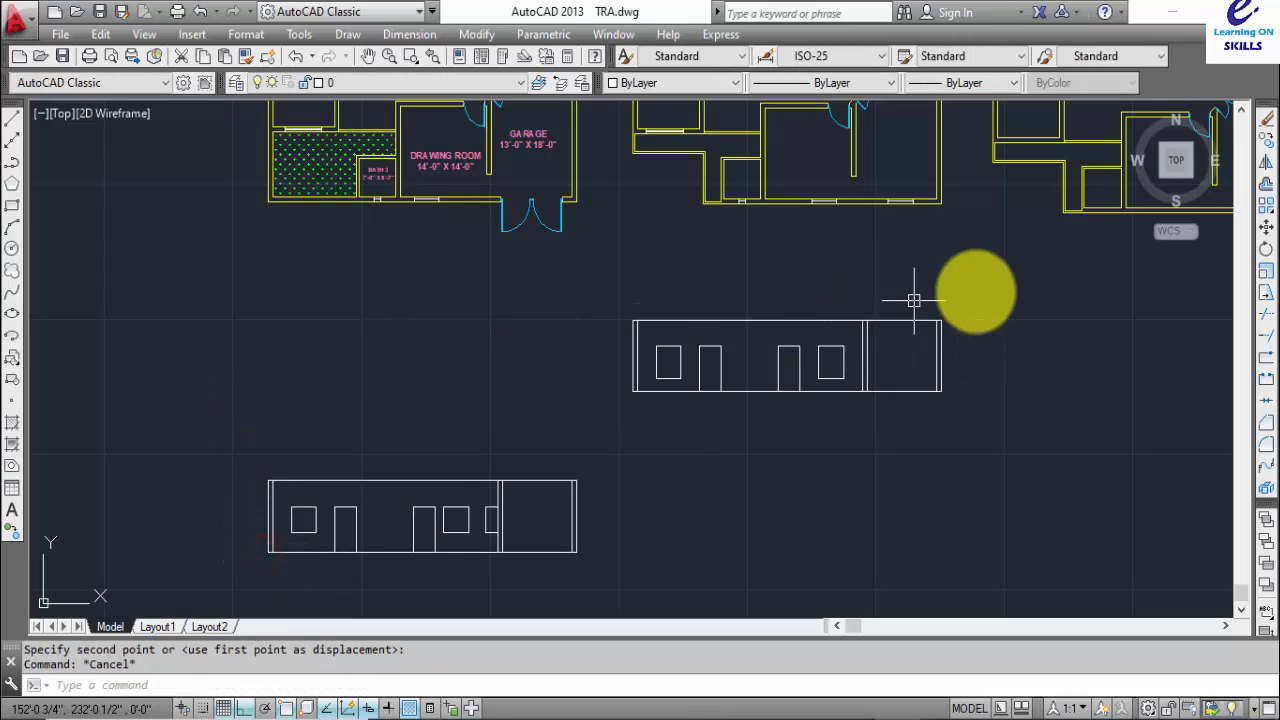
click(998, 288)
click(524, 416)
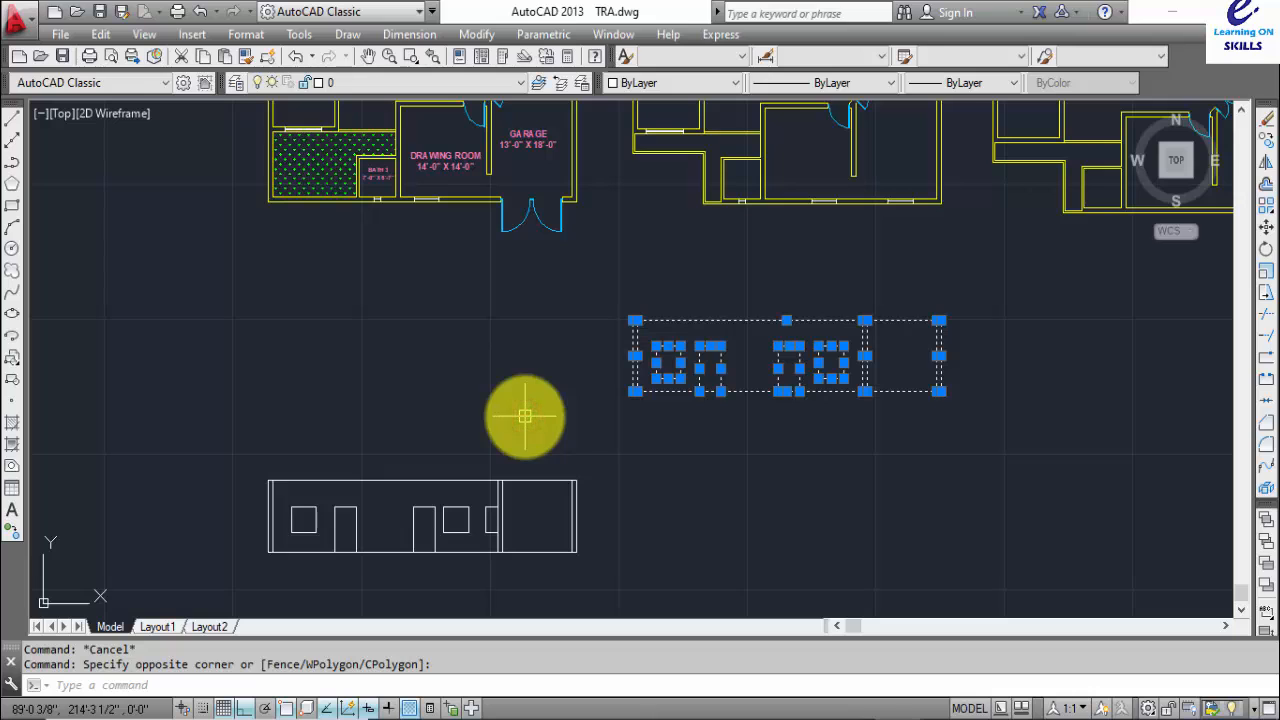
text(m)
key(Return)
key(Escape)
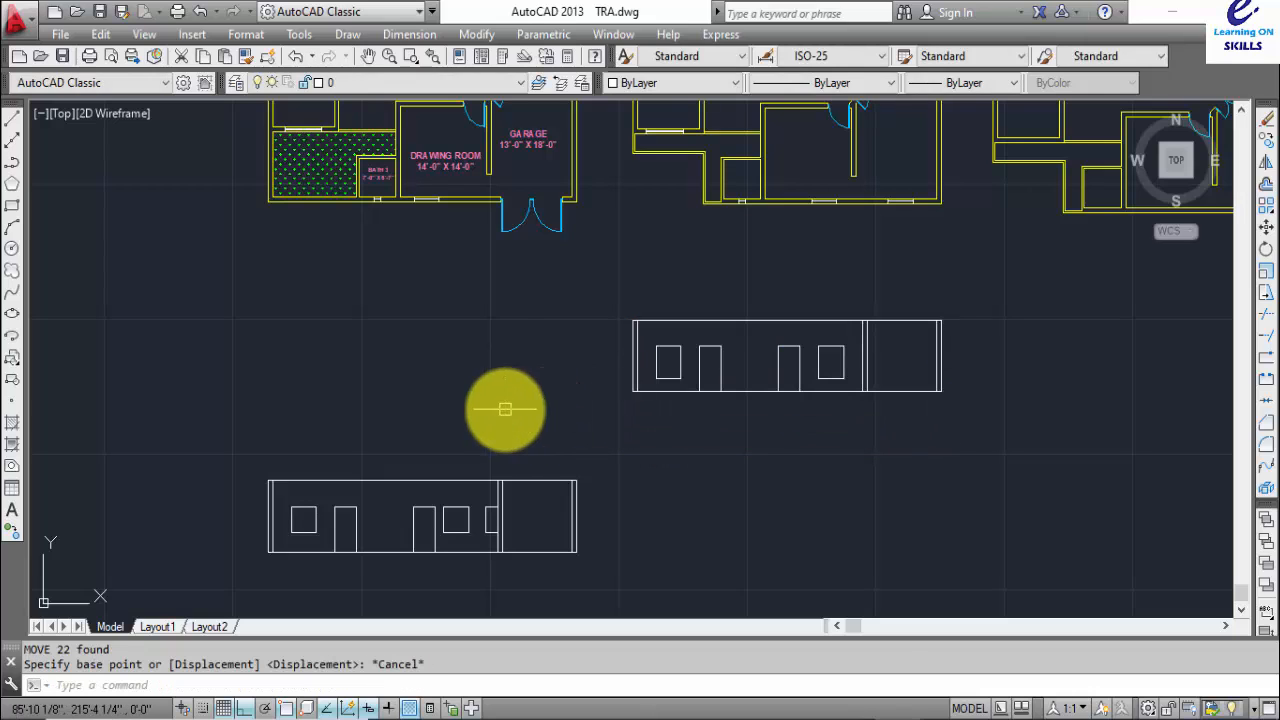
- Offset the top line of the section under the left floor plan 6" upward to form the slab
text(o)
key(Return)
text(6)
key(Return)
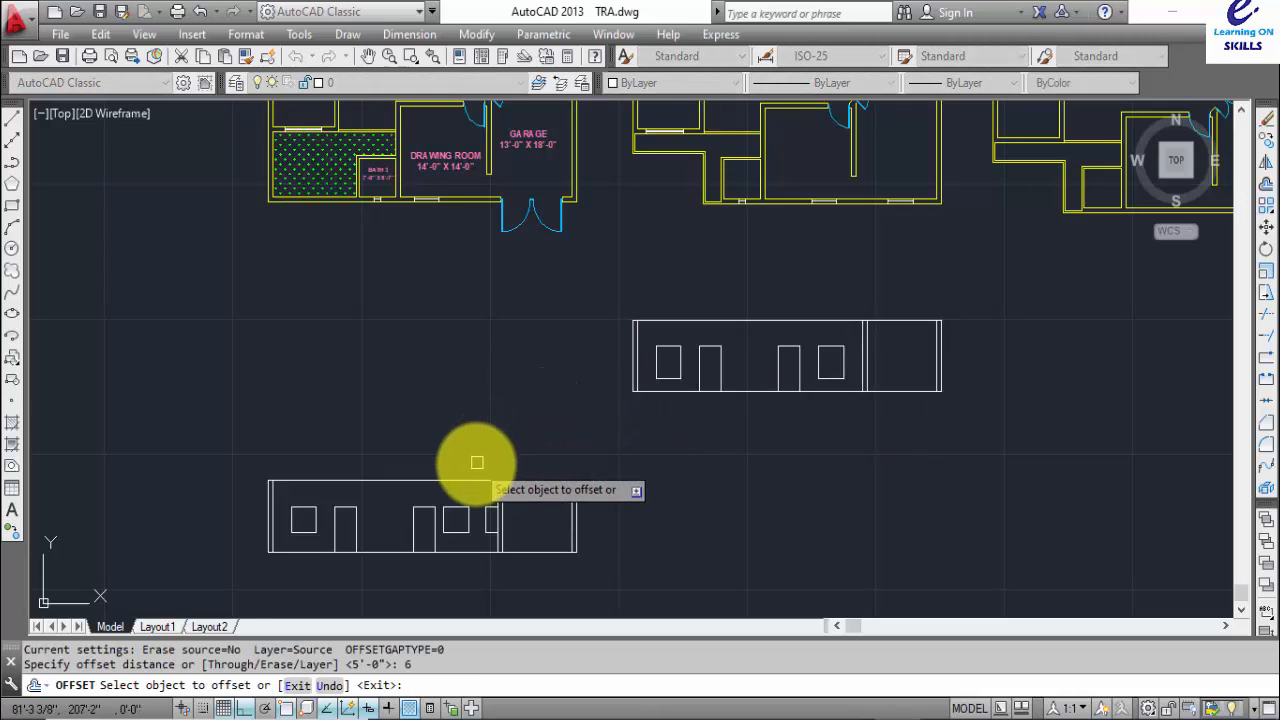
click(466, 482)
key(Escape)
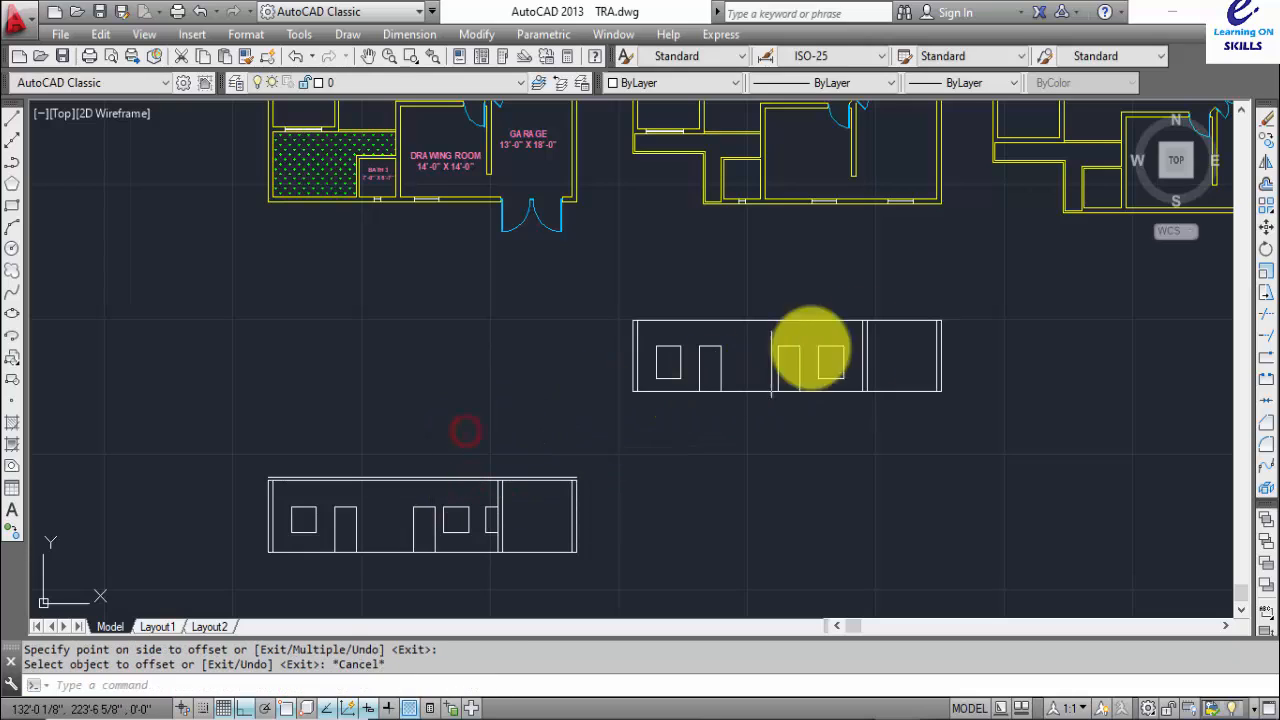
- Move the whole section under the middle floor plan onto the slab line of the section under the left plan
click(998, 296)
click(593, 405)
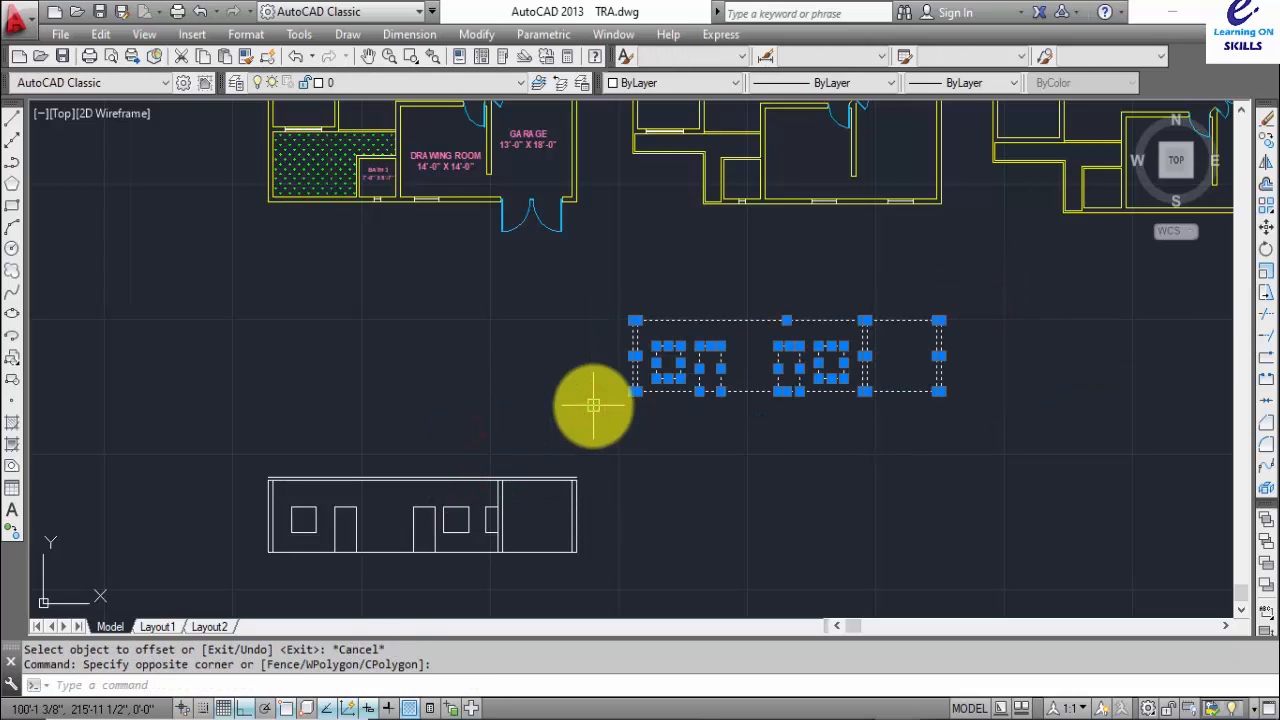
text(m)
key(Return)
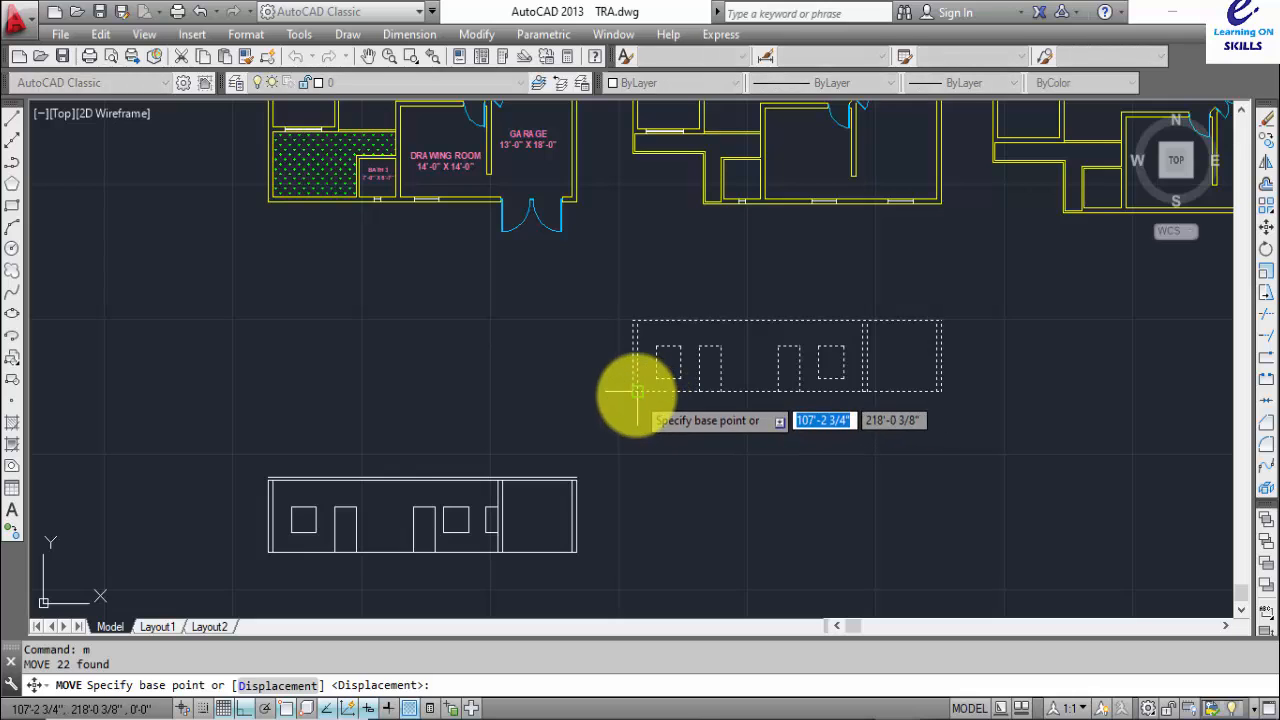
click(633, 392)
scroll(260, 471, up, 5)
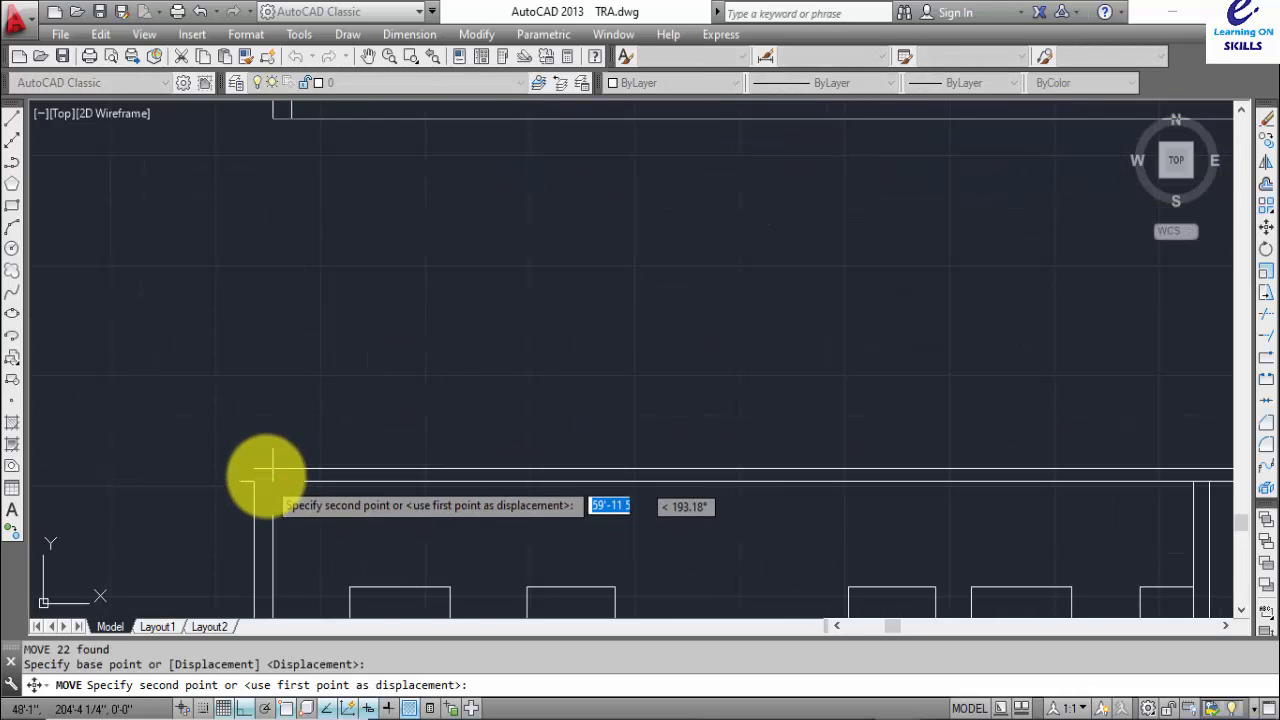
scroll(543, 366, down, 6)
key(Escape)
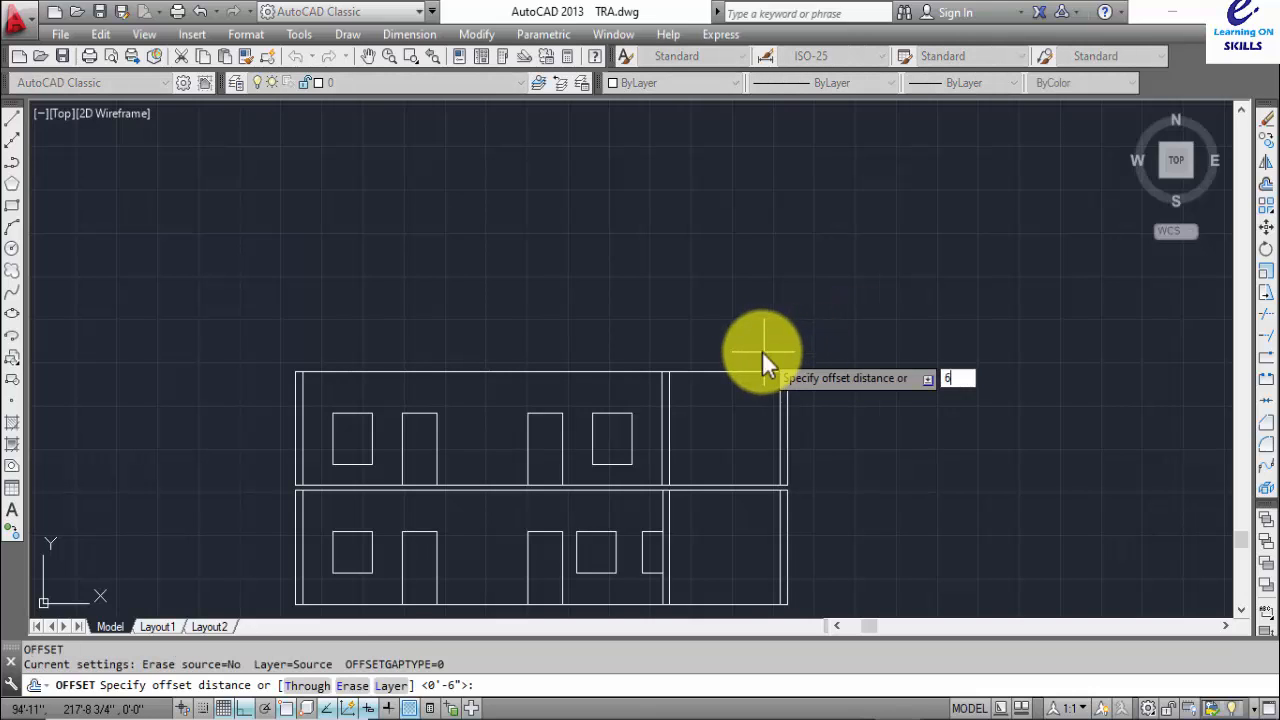
- Offset the top line of the stacked upper storey 6" upward
key(Return)
click(740, 372)
click(730, 333)
key(Escape)
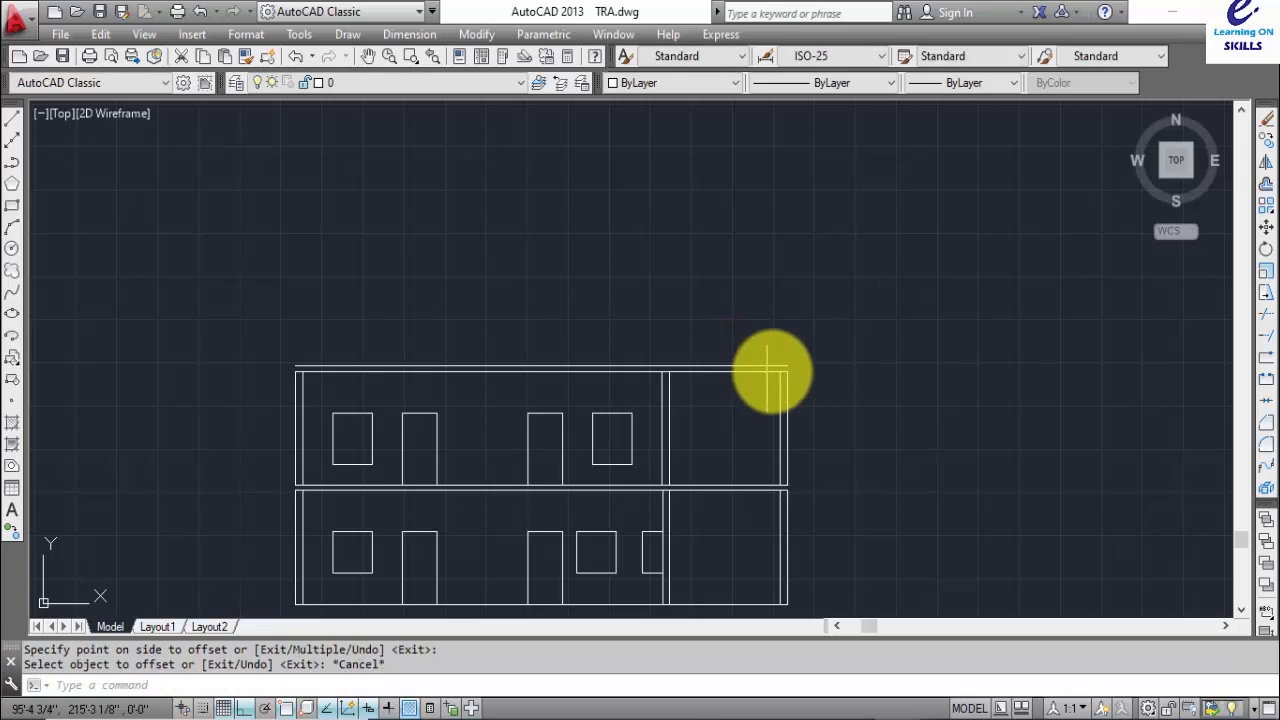
- Copy the upper storey's walls, doors, windows and top and bottom lines onto its new slab line as a third storey
click(843, 391)
click(208, 470)
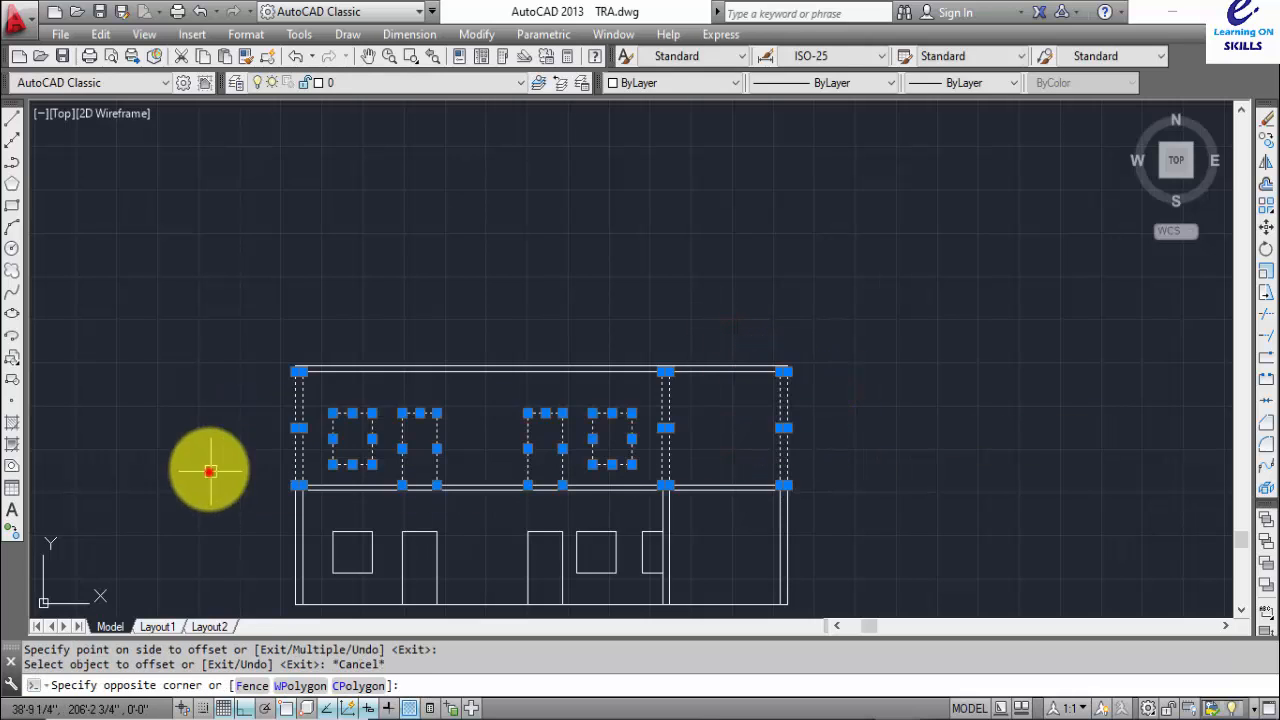
scroll(739, 360, up, 4)
click(930, 352)
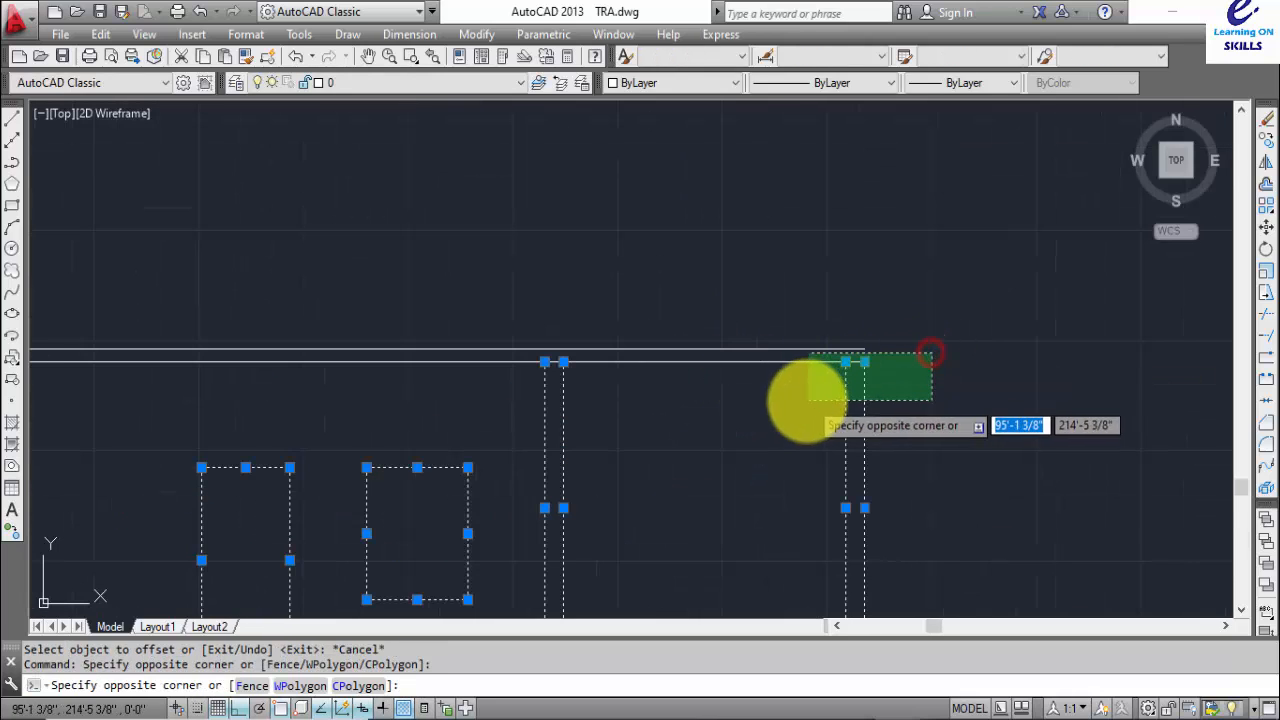
click(795, 405)
scroll(680, 440, down, 5)
scroll(663, 366, up, 6)
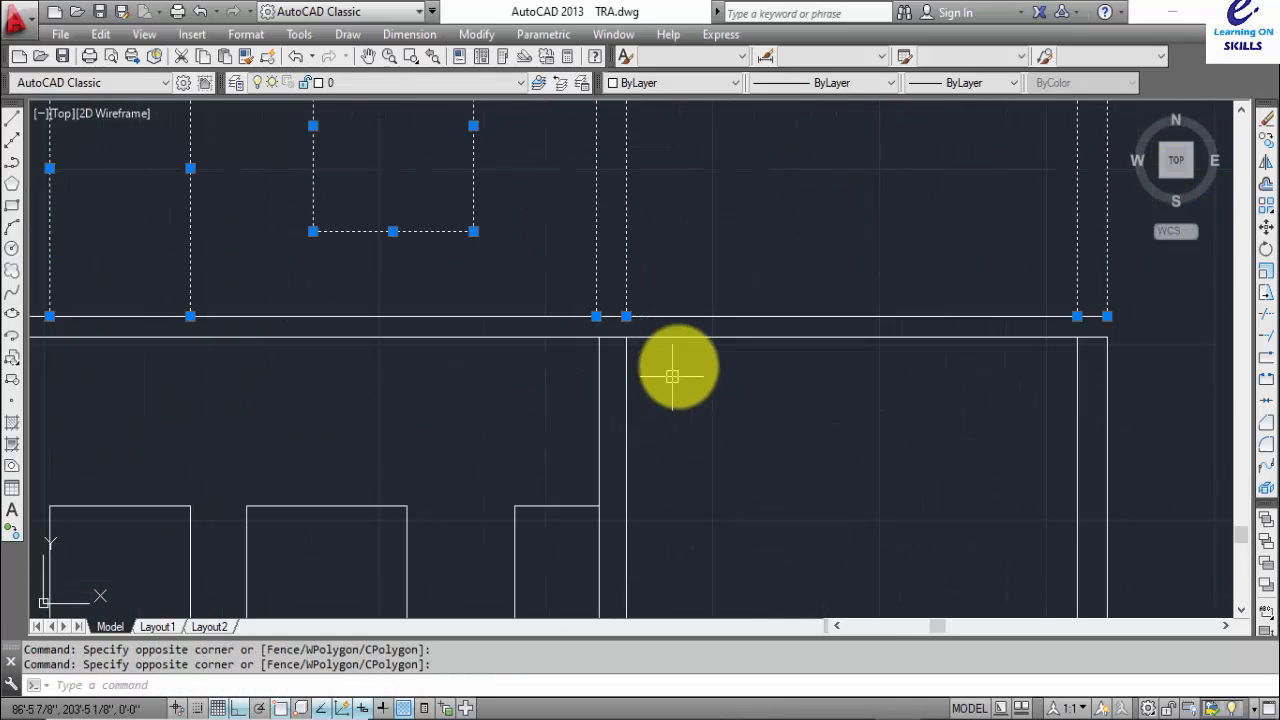
click(698, 272)
click(566, 325)
scroll(757, 320, down, 5)
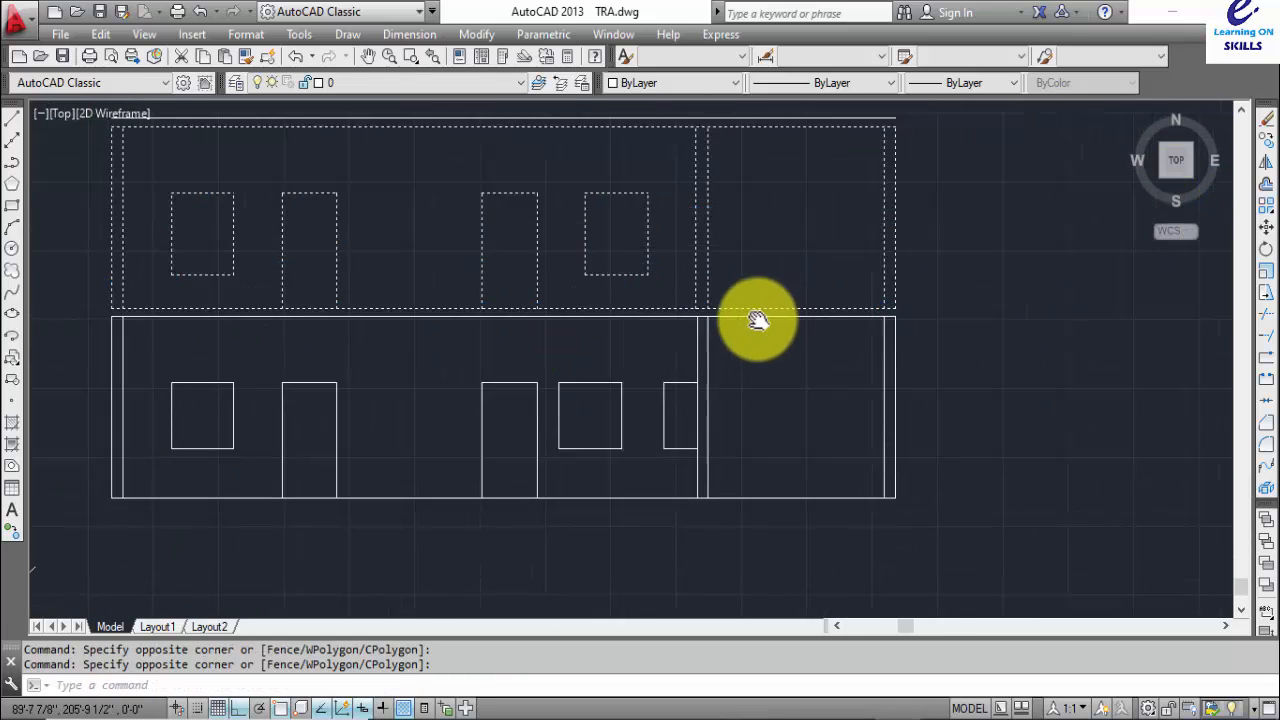
scroll(740, 390, up, 5)
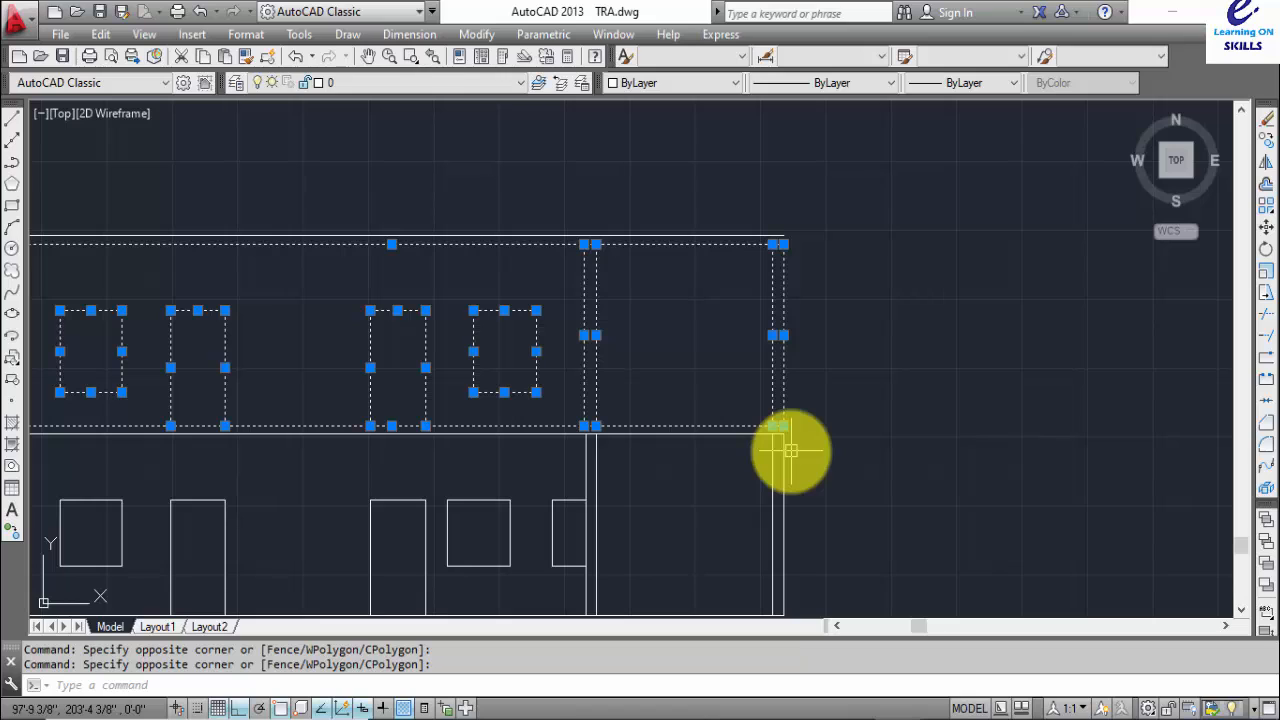
text(o)
key(Return)
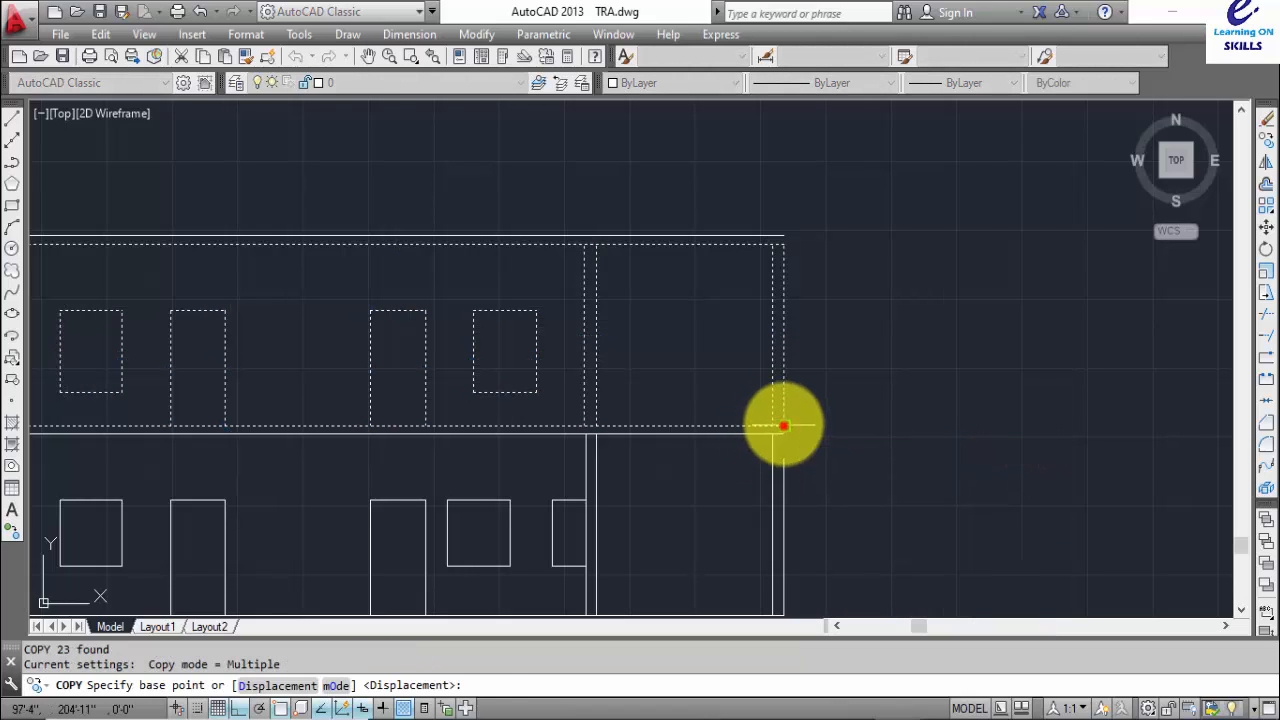
click(784, 426)
click(784, 236)
key(Escape)
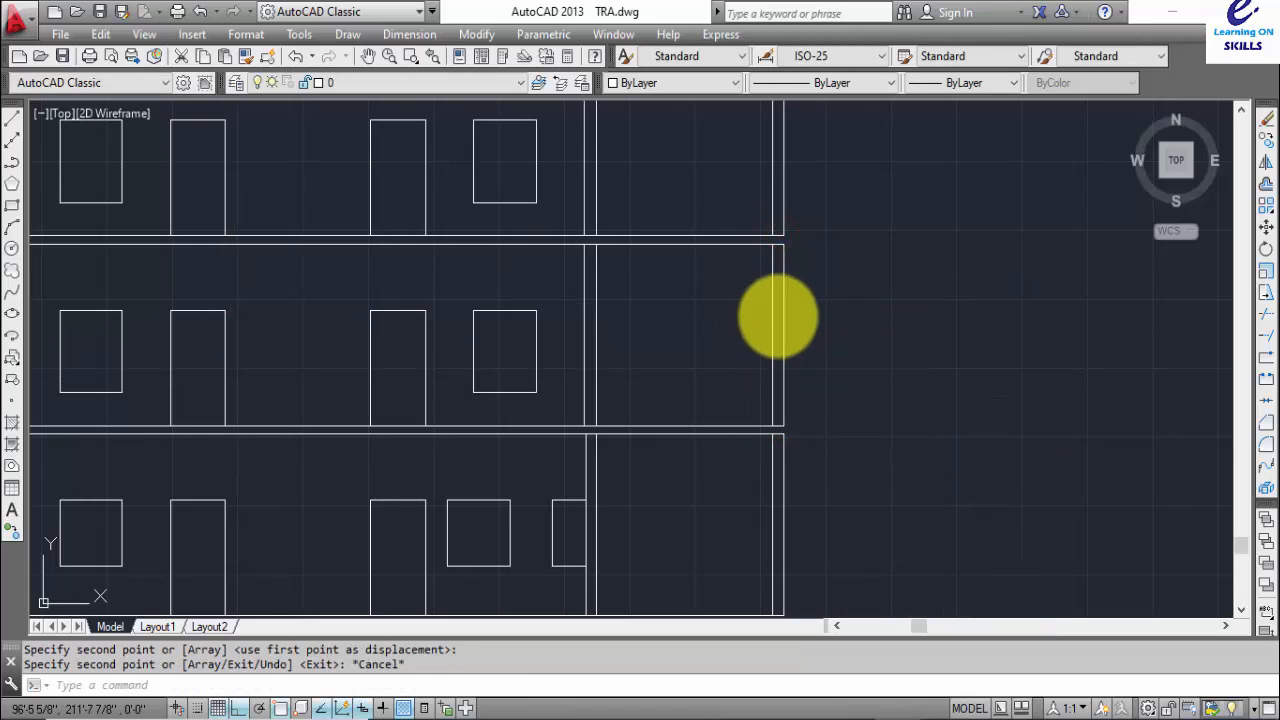
- Extend the middle storey's outer wall lines on both sides across the slab gaps to meet the adjoining storeys
key(Return)
click(780, 289)
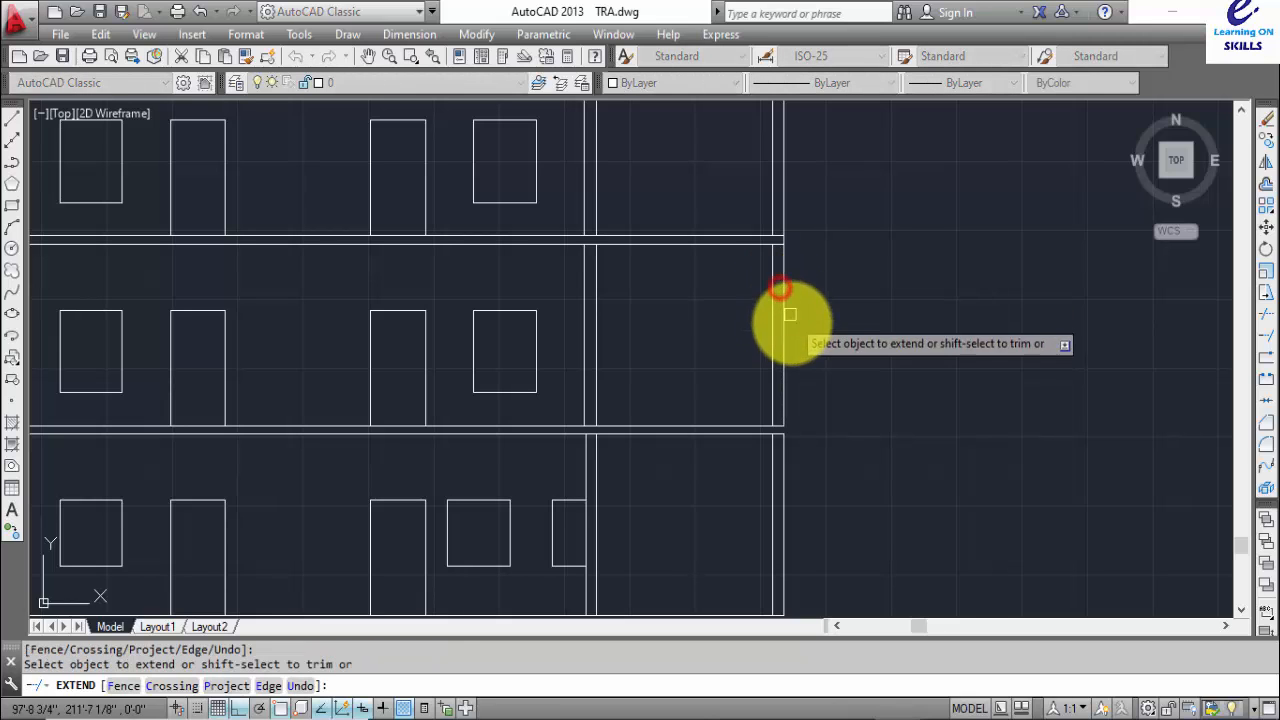
click(787, 347)
scroll(650, 395, down, 2)
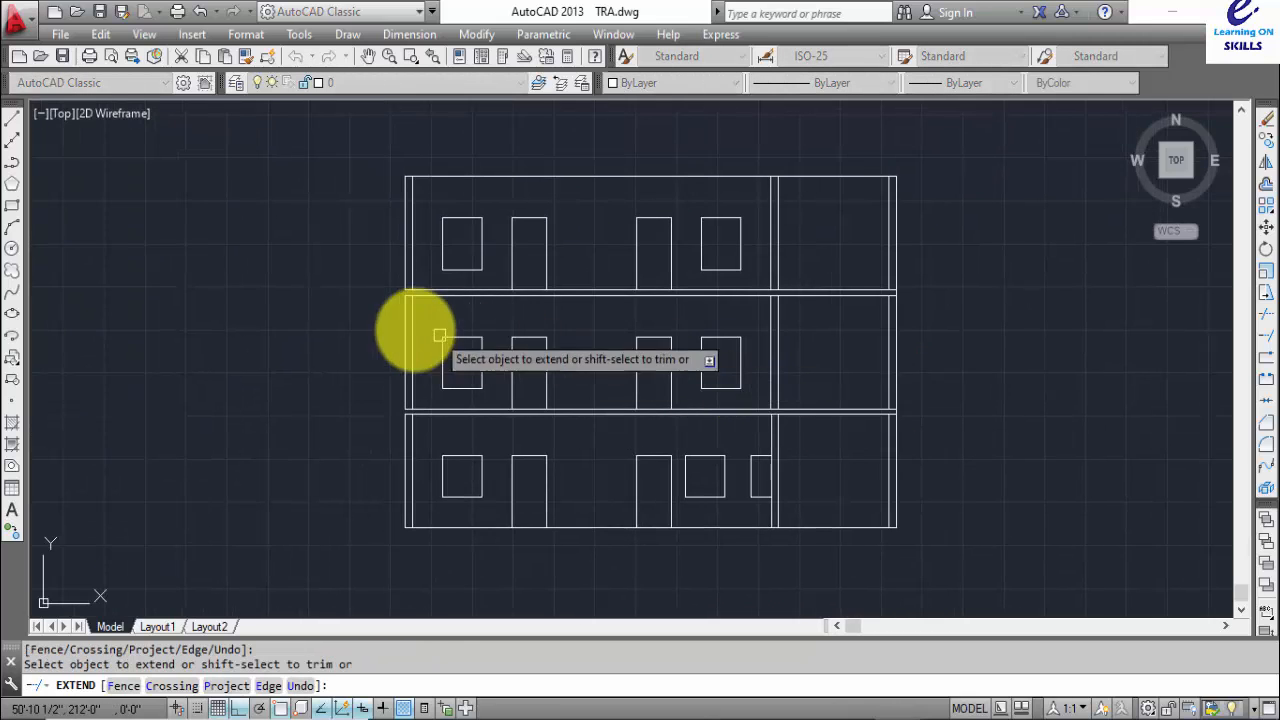
scroll(405, 320, up, 2)
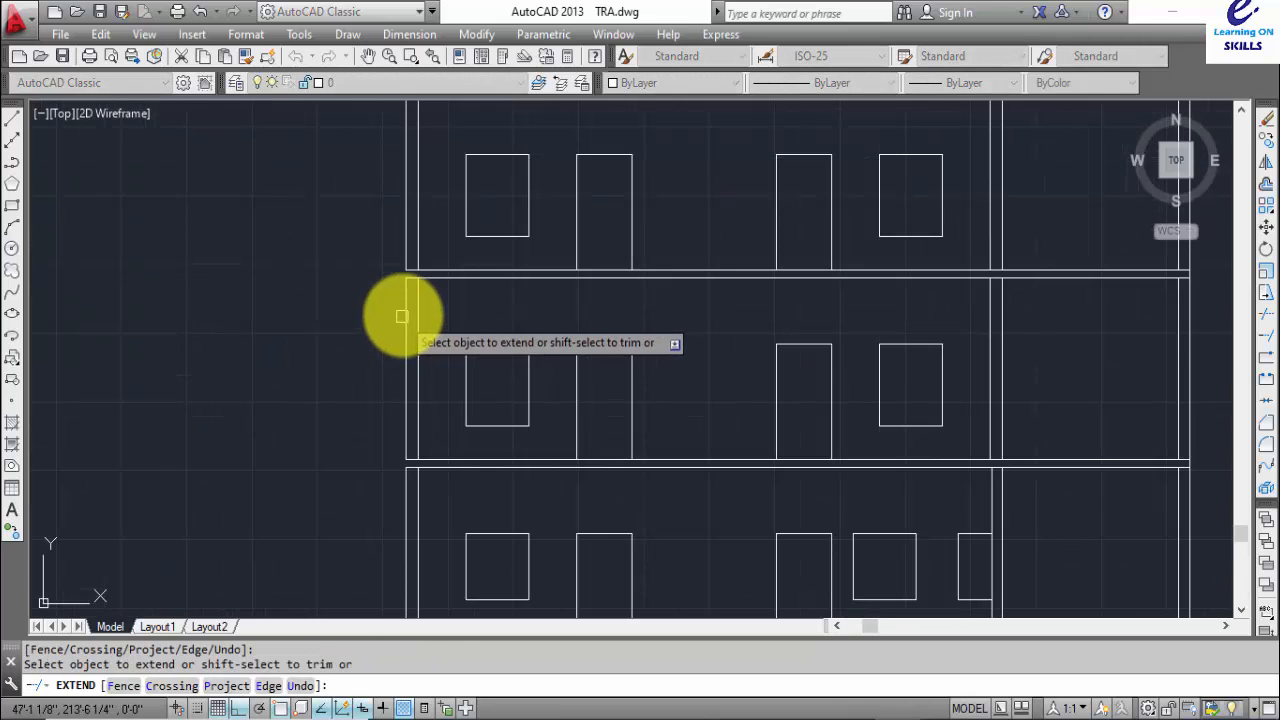
click(403, 434)
key(Escape)
- Trim the upper slab's lines out of the left, inner and right walls
scroll(437, 254, up, 4)
text(tr)
key(Return)
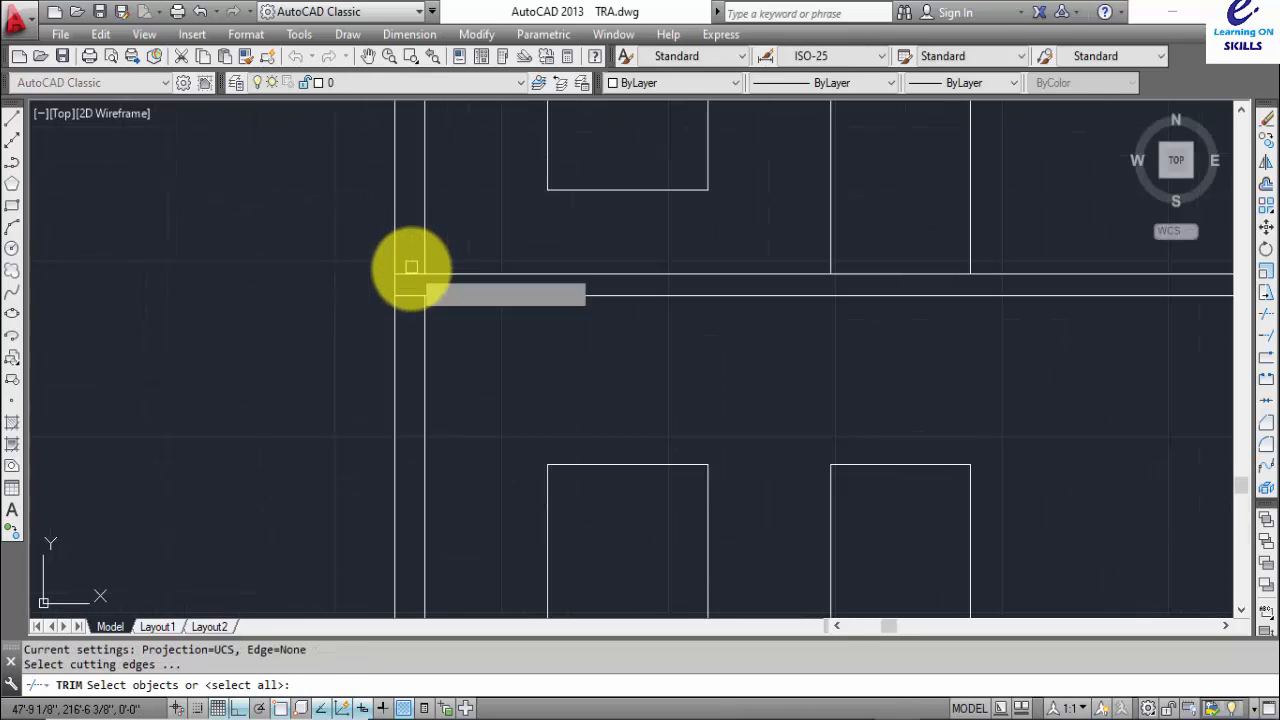
key(Return)
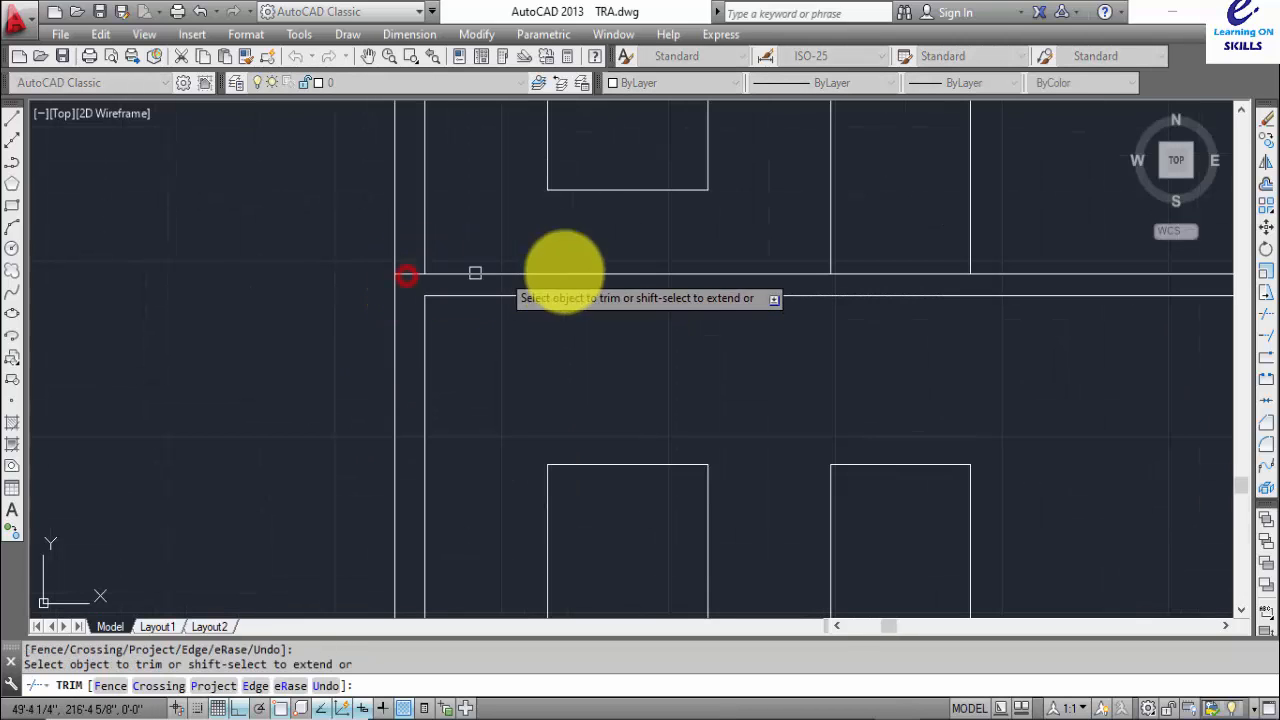
scroll(671, 288, down, 4)
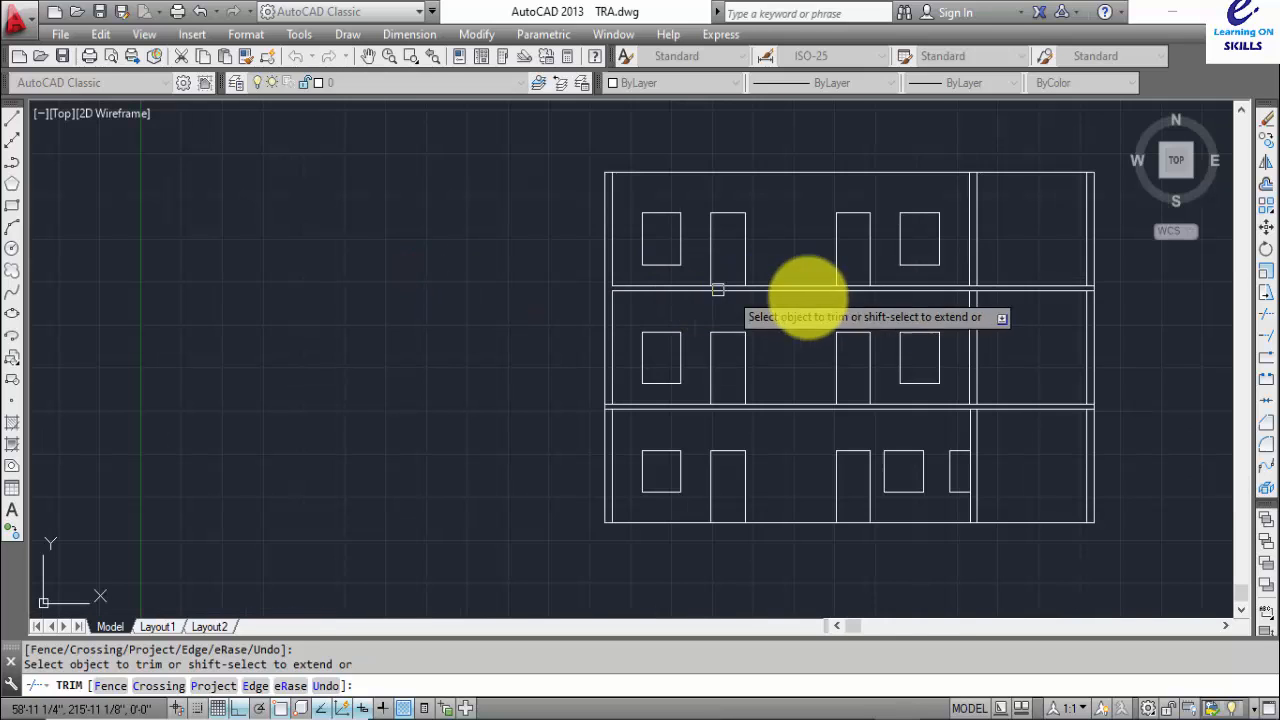
scroll(857, 298, up, 5)
scroll(857, 298, up, 2)
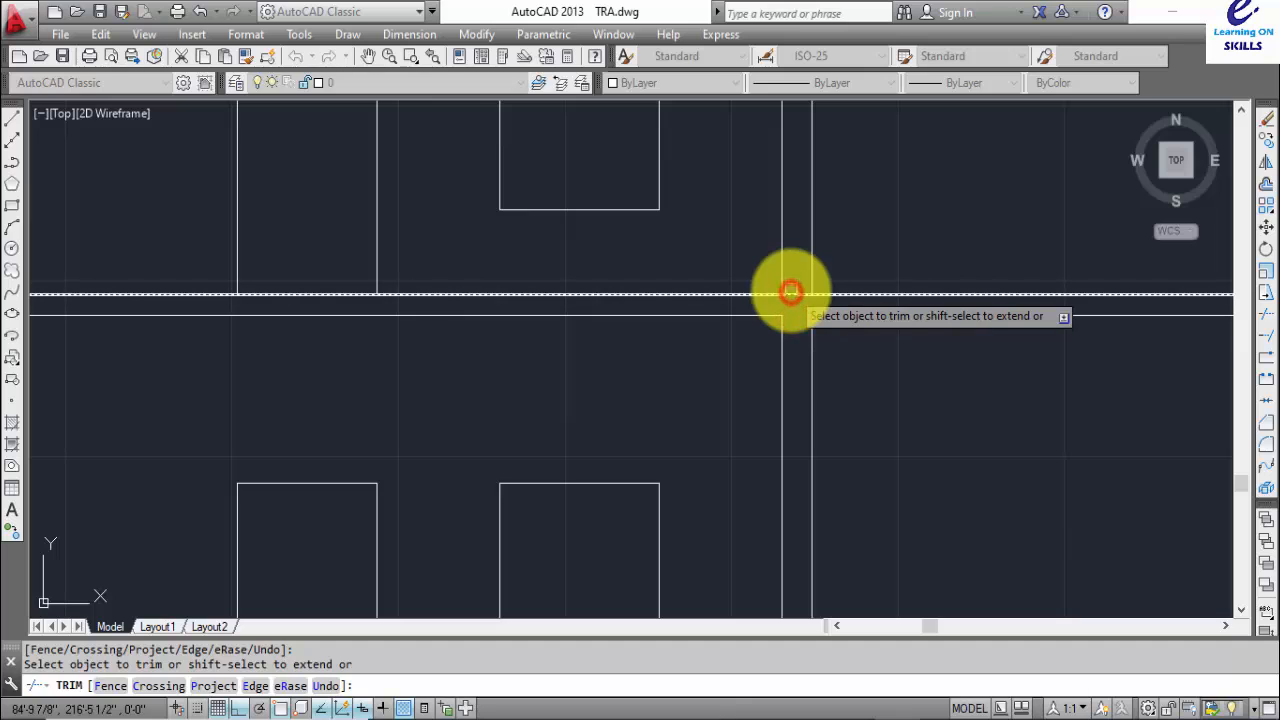
scroll(880, 305, down, 4)
scroll(840, 310, up, 5)
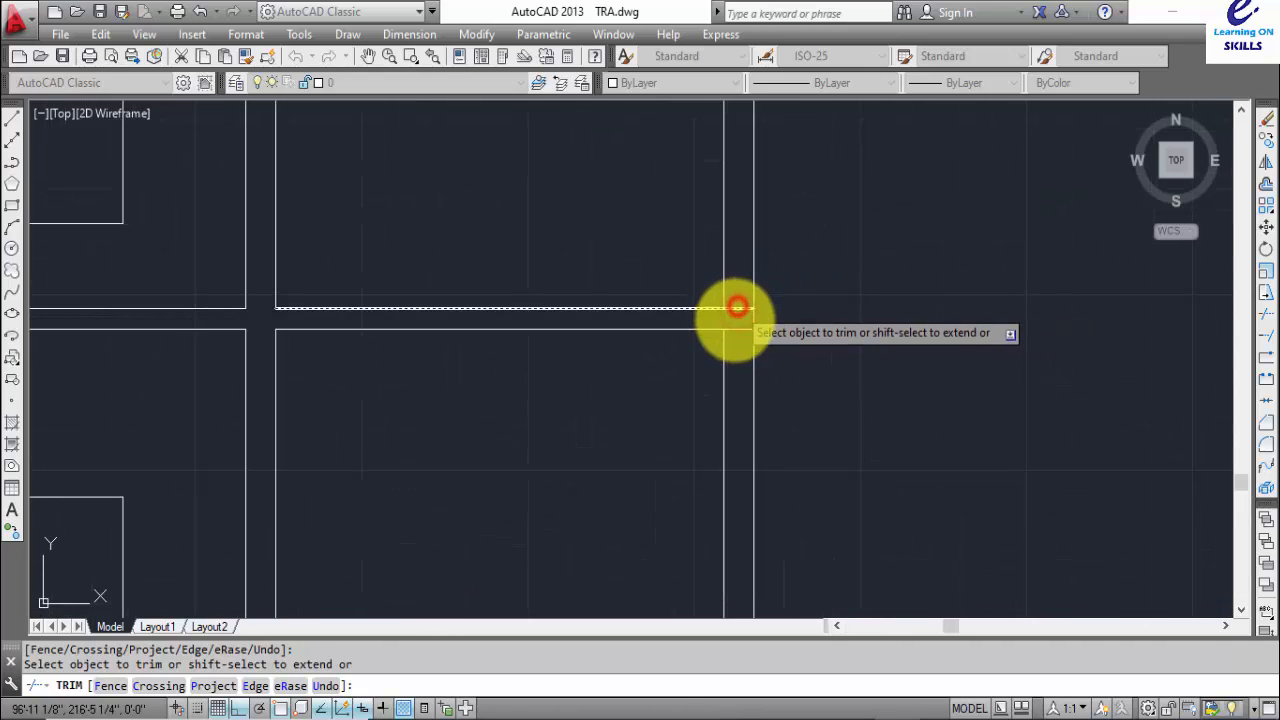
scroll(735, 322, down, 4)
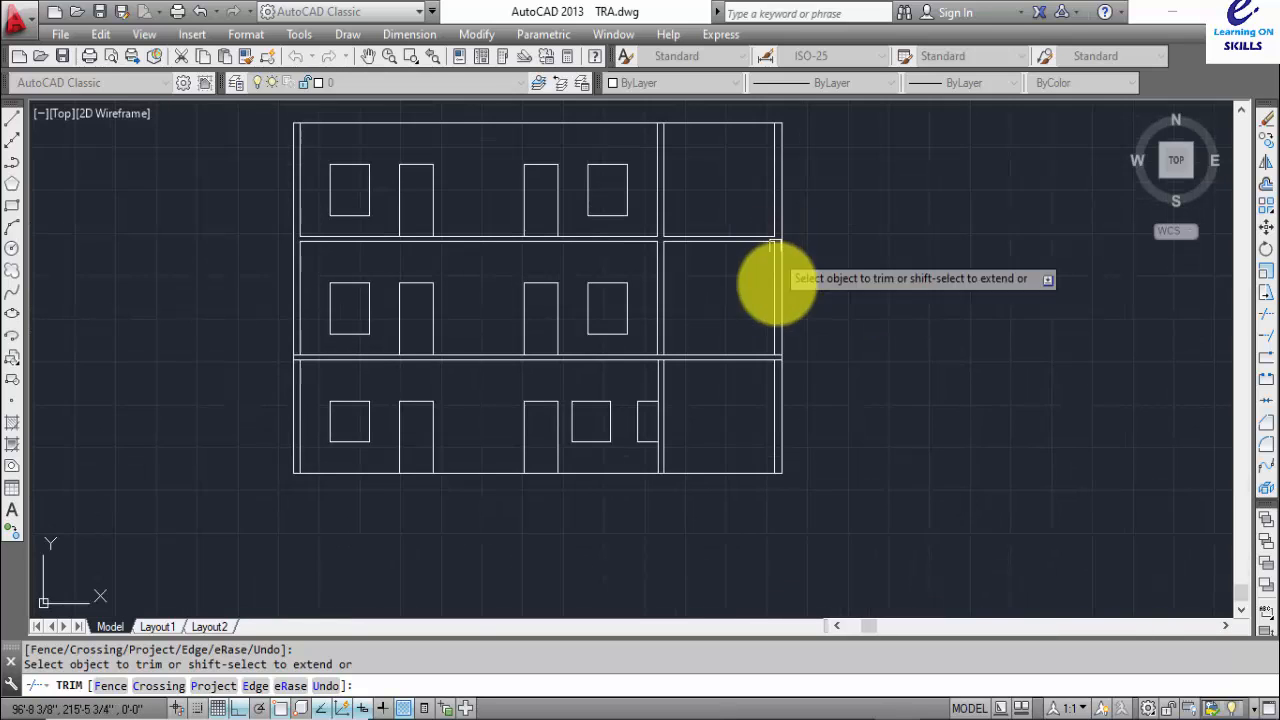
- Trim the lower slab's lines out of the right, inner and left walls
scroll(777, 280, up, 5)
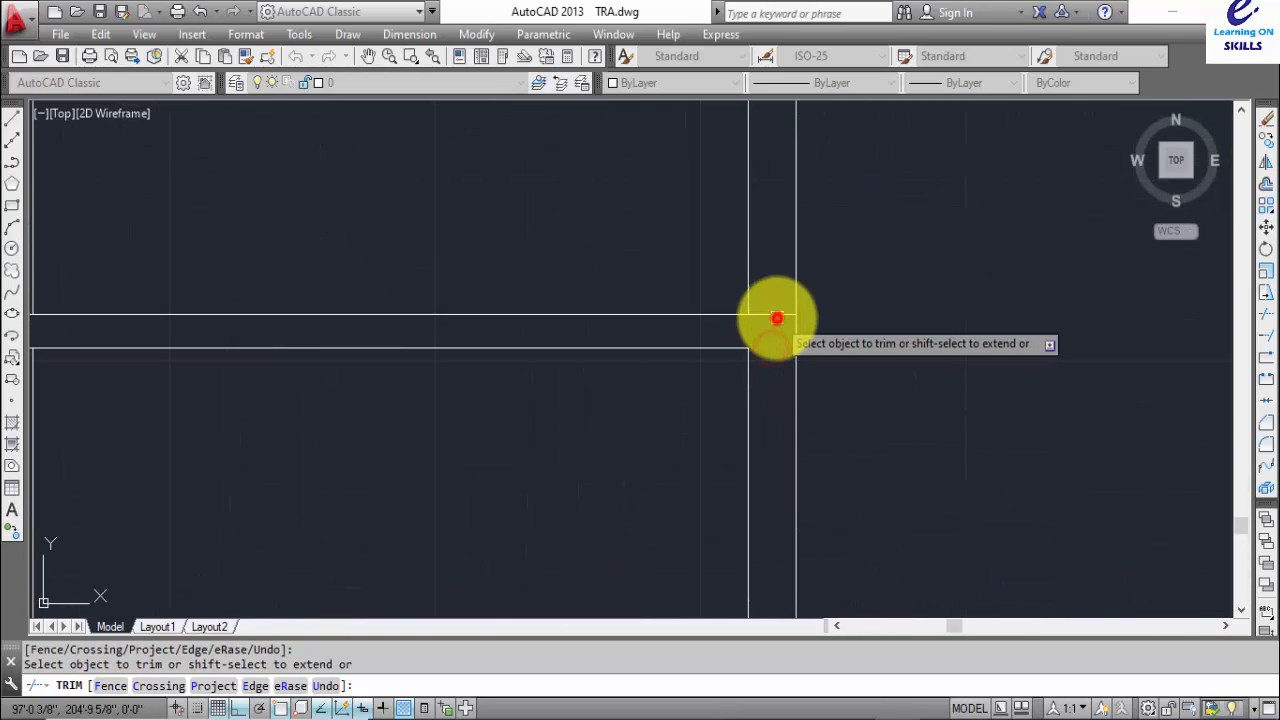
scroll(414, 349, down, 3)
scroll(749, 329, up, 4)
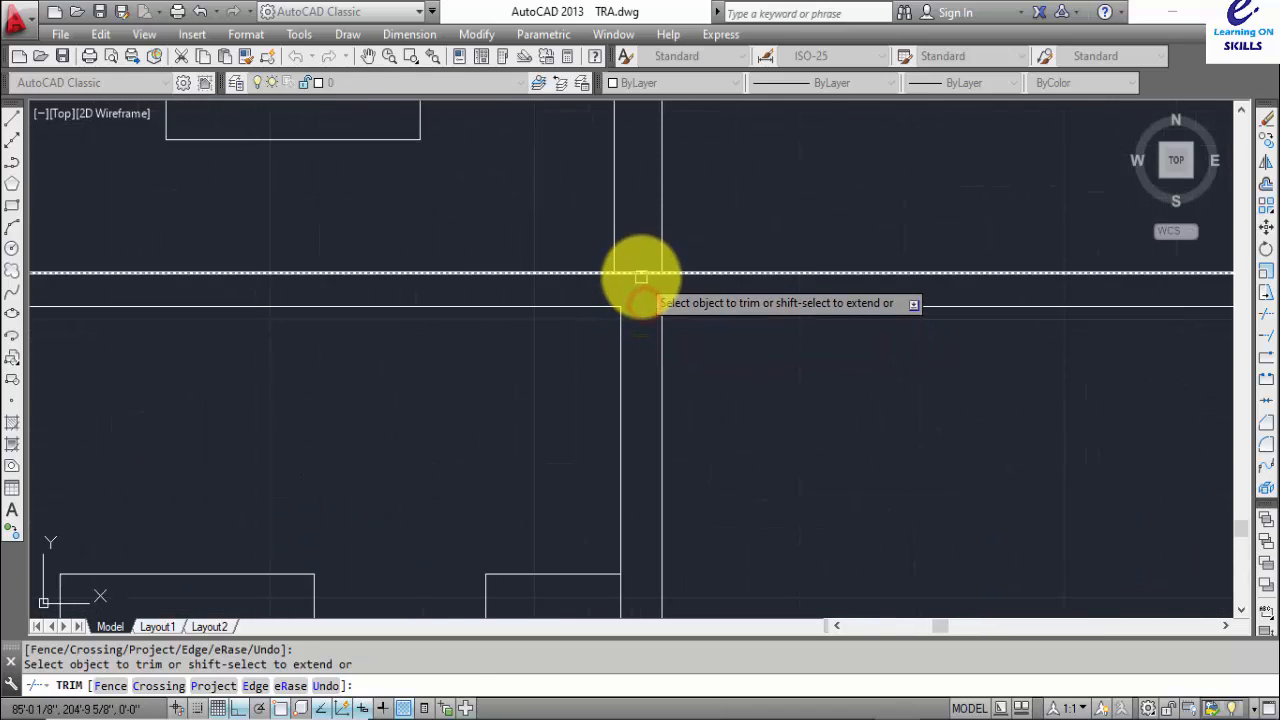
scroll(618, 323, down, 2)
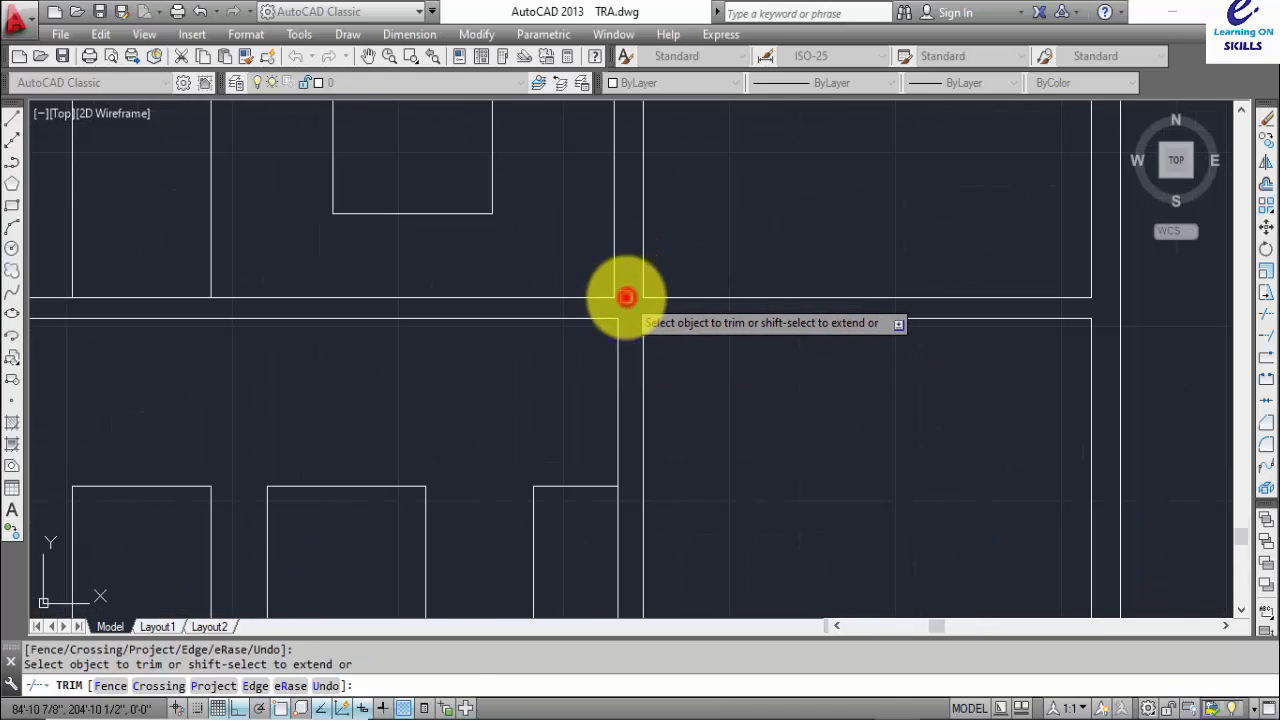
middle_drag(271, 314, 871, 320)
middle_drag(206, 334, 724, 340)
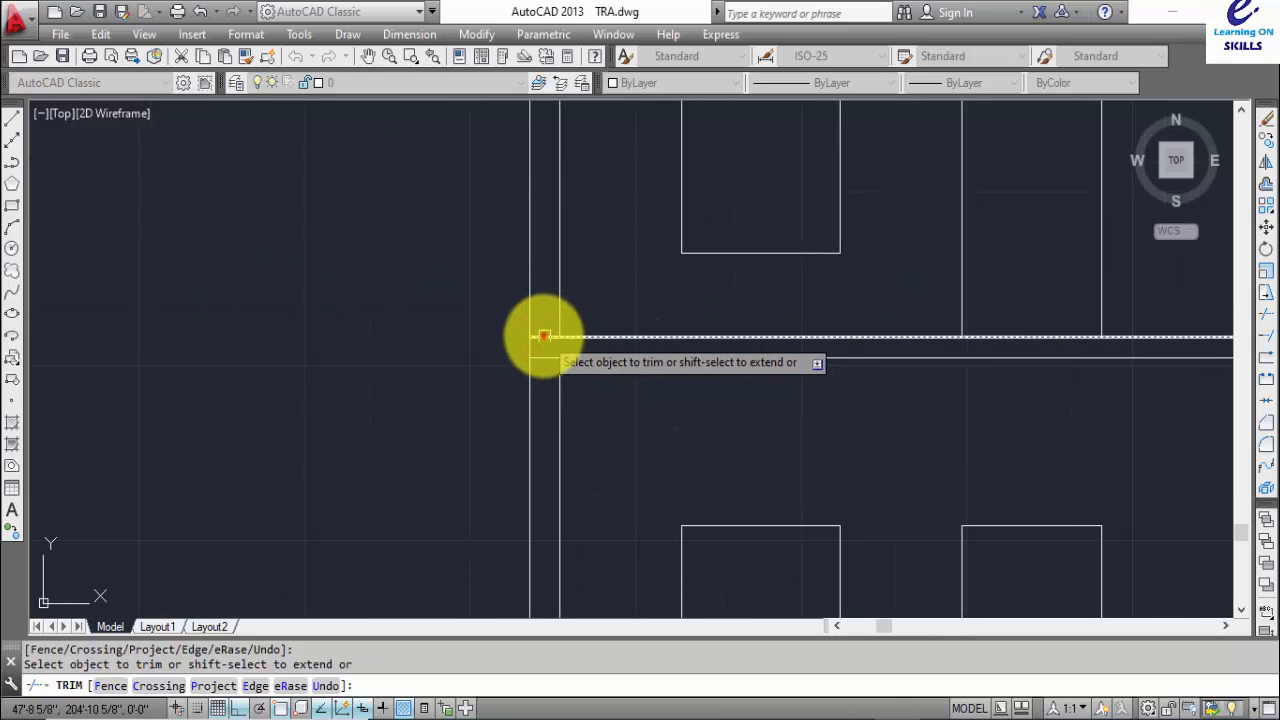
scroll(837, 409, down, 5)
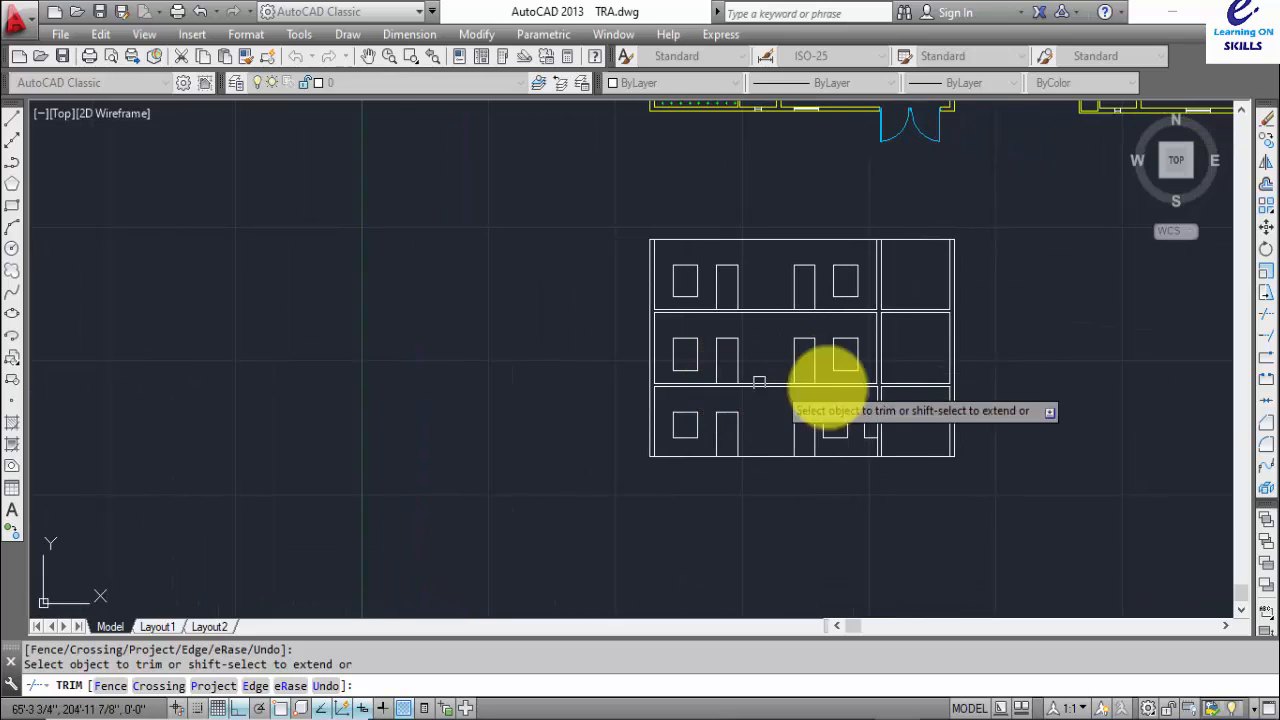
key(Escape)
- Review the assembled three-storey section alongside the floor plans and the front elevation
scroll(957, 298, up, 4)
scroll(960, 302, down, 3)
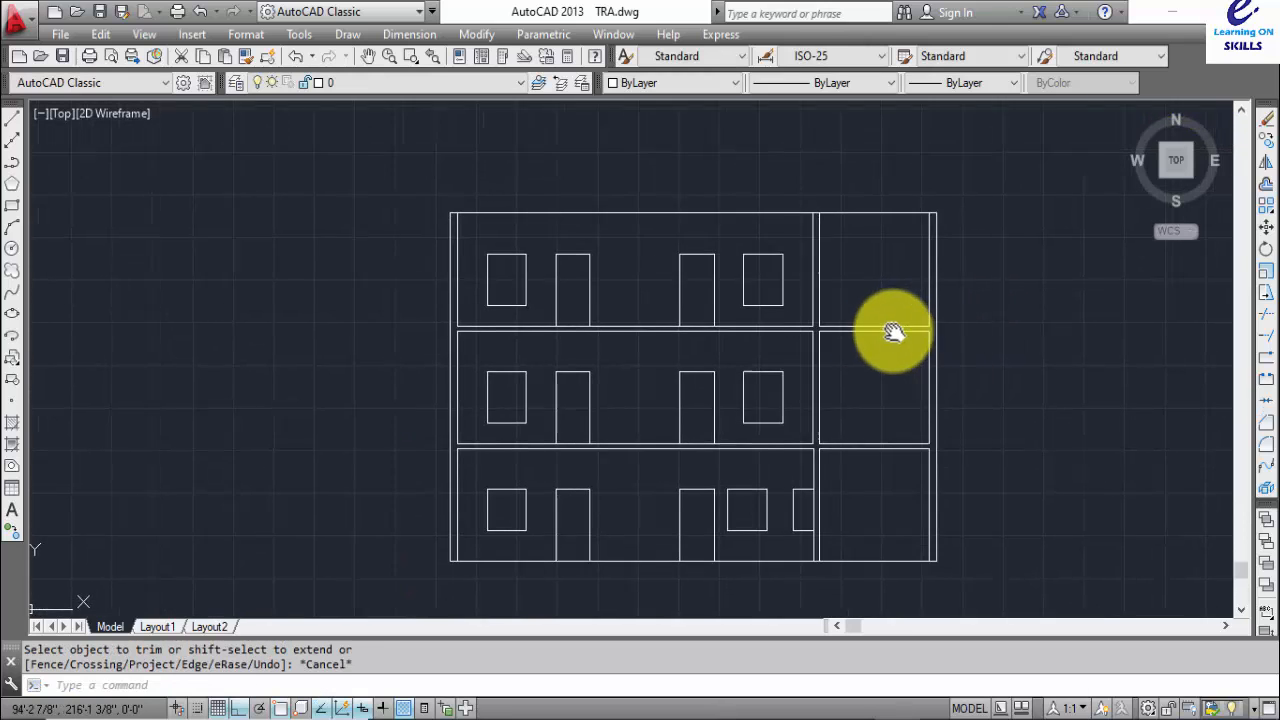
key(Escape)
scroll(840, 338, down, 4)
middle_drag(840, 338, 665, 392)
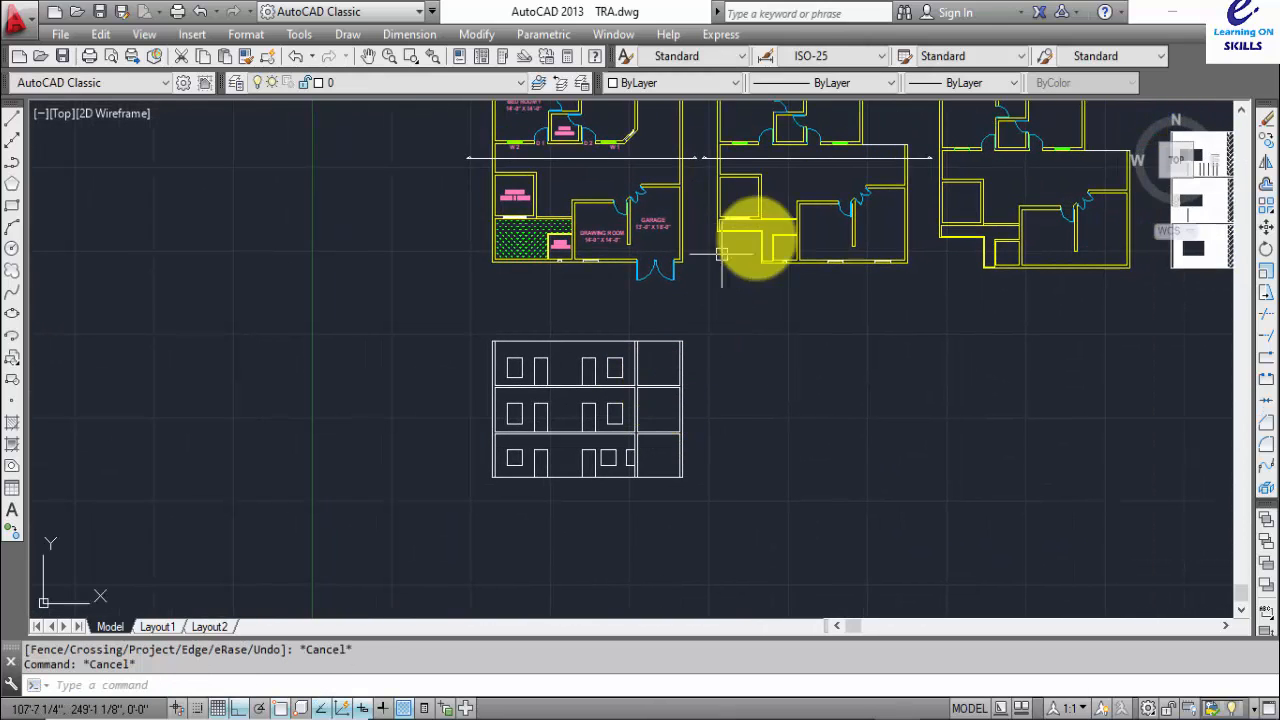
middle_drag(1171, 294, 790, 310)
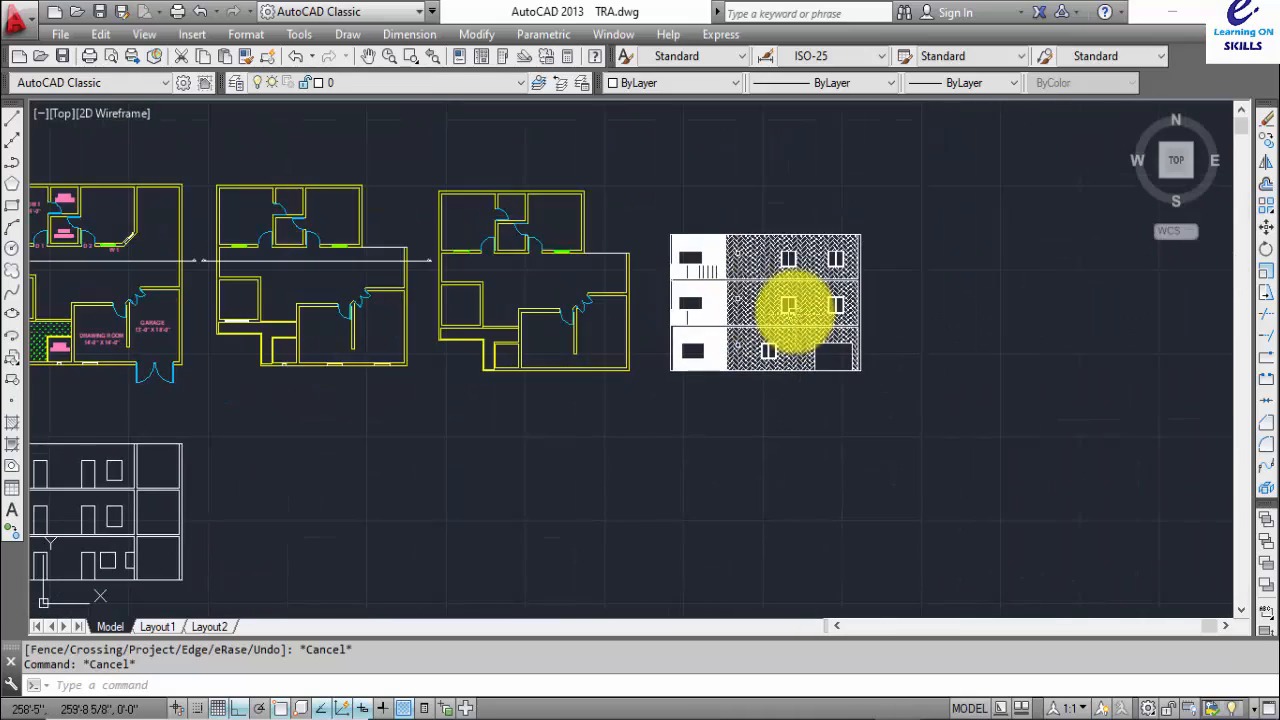
scroll(790, 308, up, 4)
scroll(829, 237, down, 6)
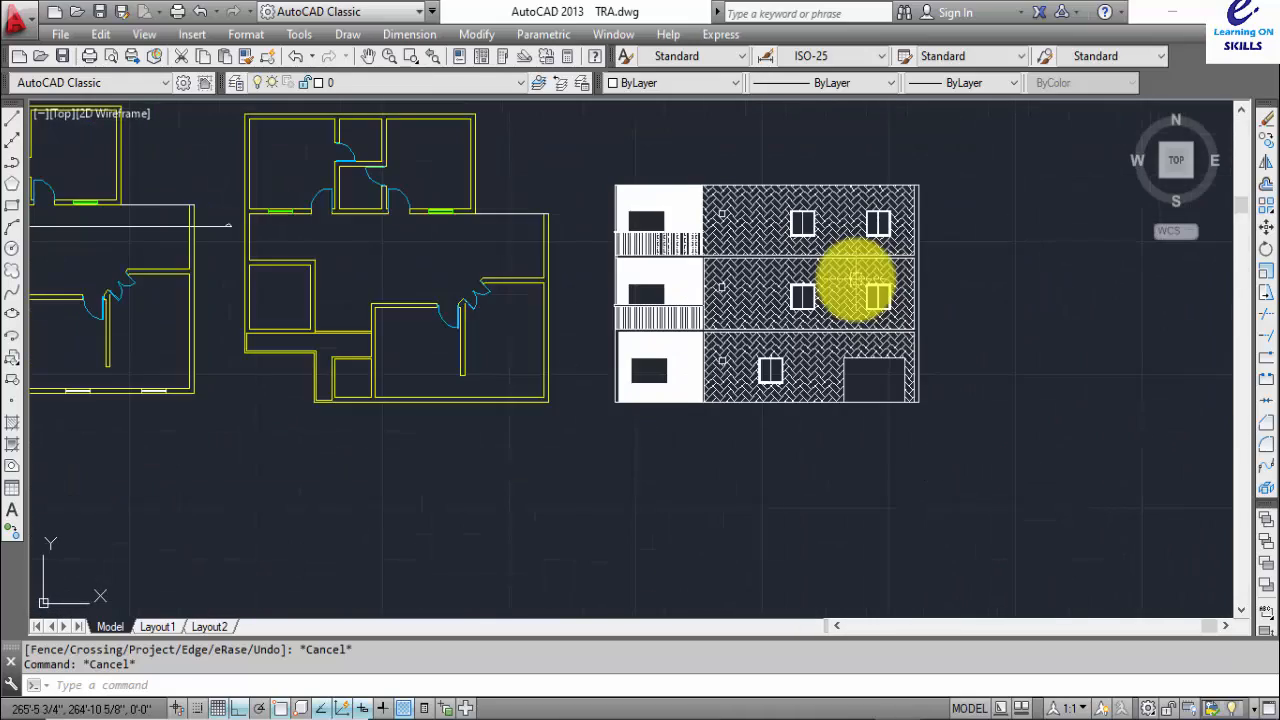
middle_drag(494, 408, 934, 300)
scroll(754, 374, up, 4)
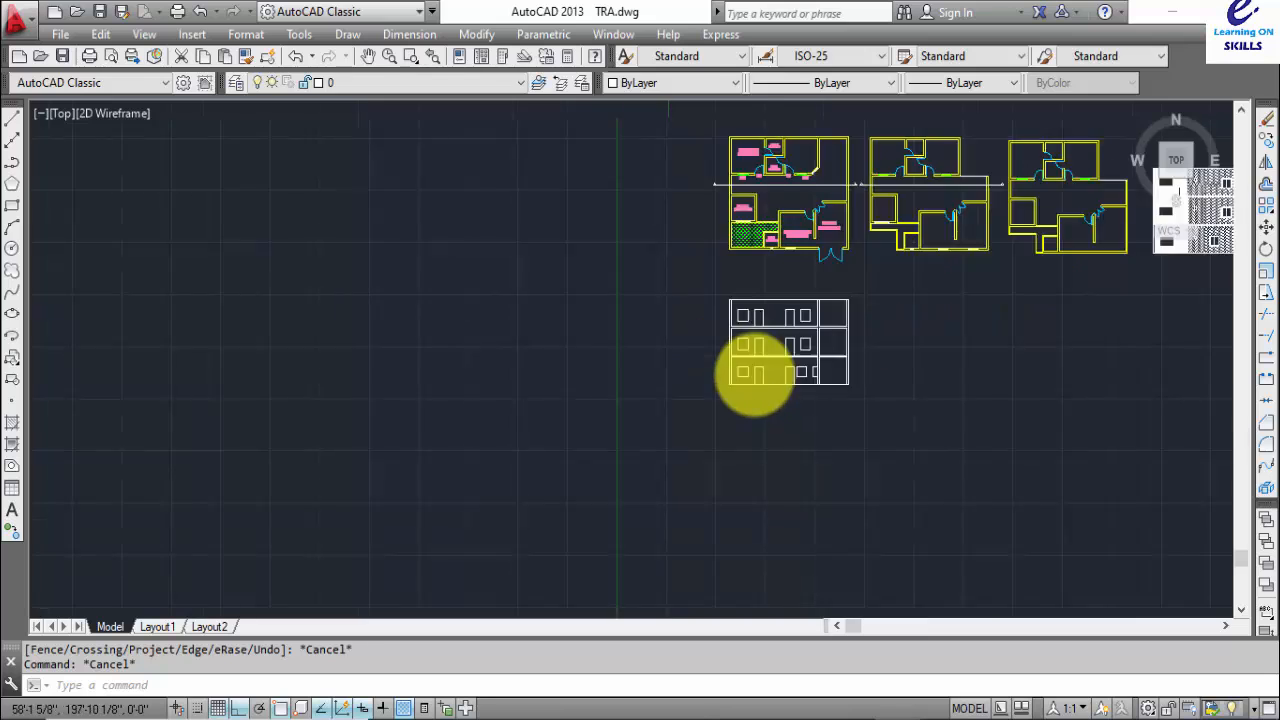
mouse_move(805, 310)
middle_down()
mouse_move(391, 457)
mouse_move(330, 453)
middle_up()
key(Escape)
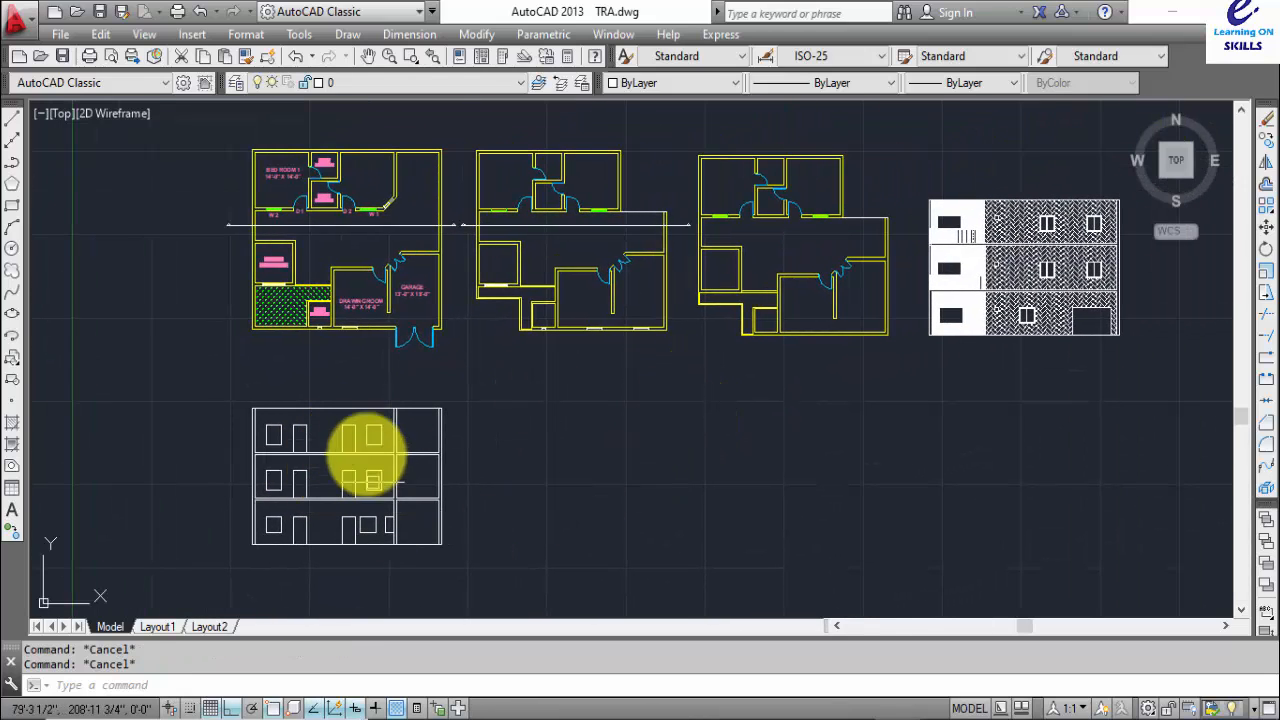